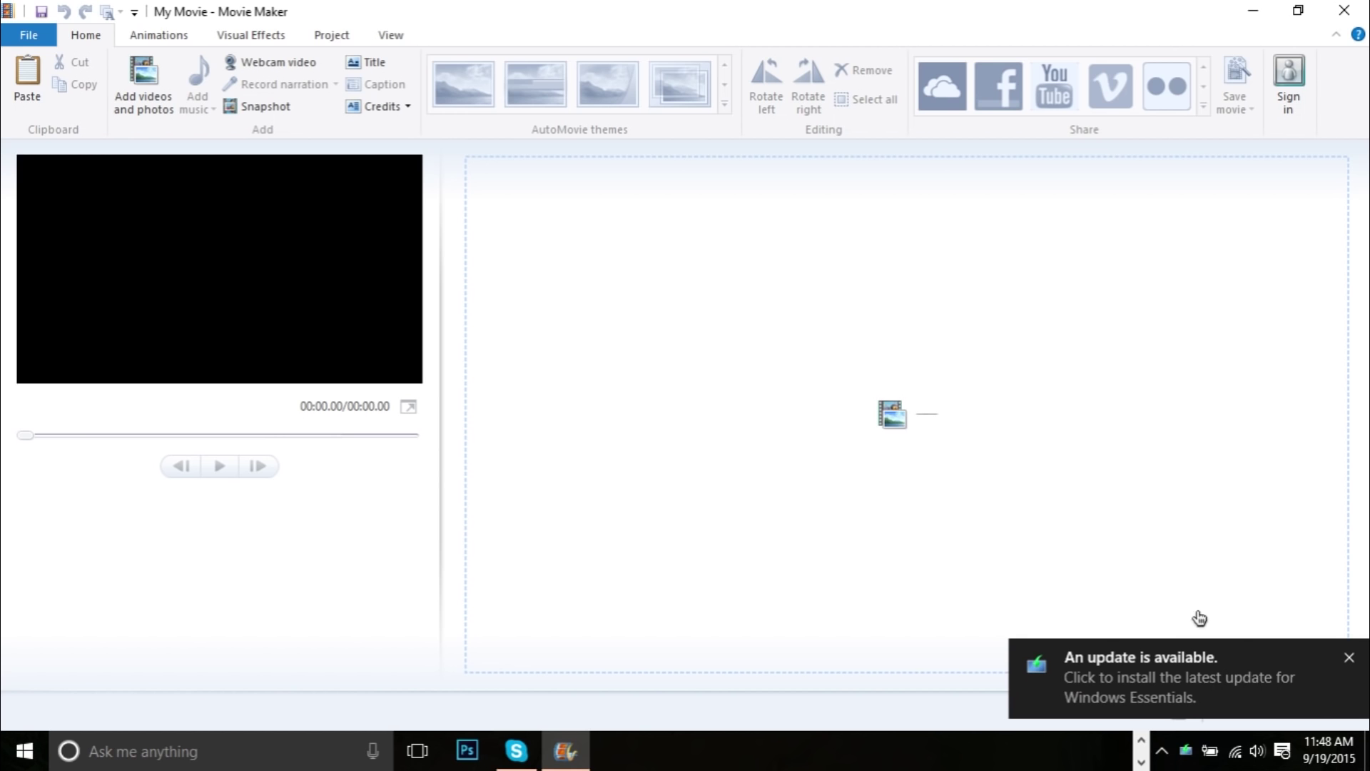
# Dismiss the Windows Essentials update notification
pyautogui.click(1346, 660)
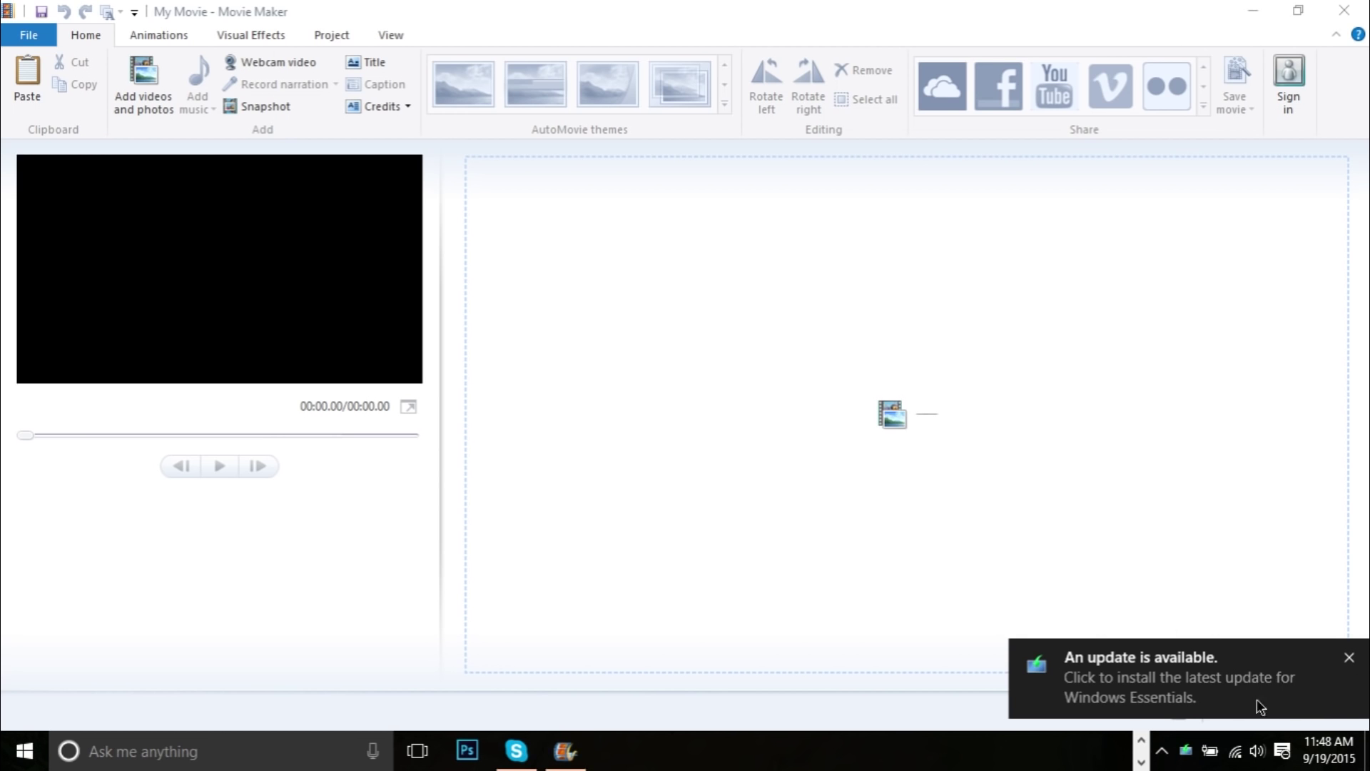
pyautogui.click(1349, 657)
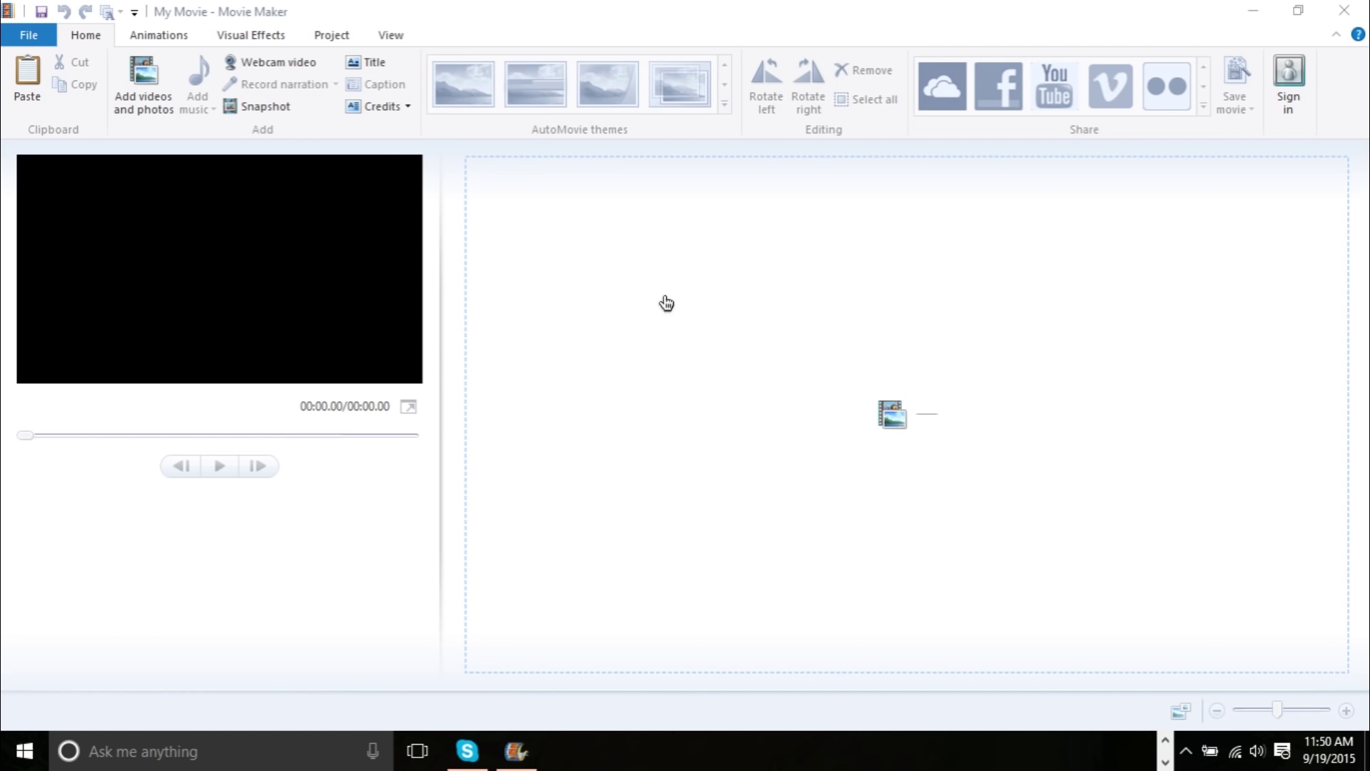
pyautogui.click(836, 406)
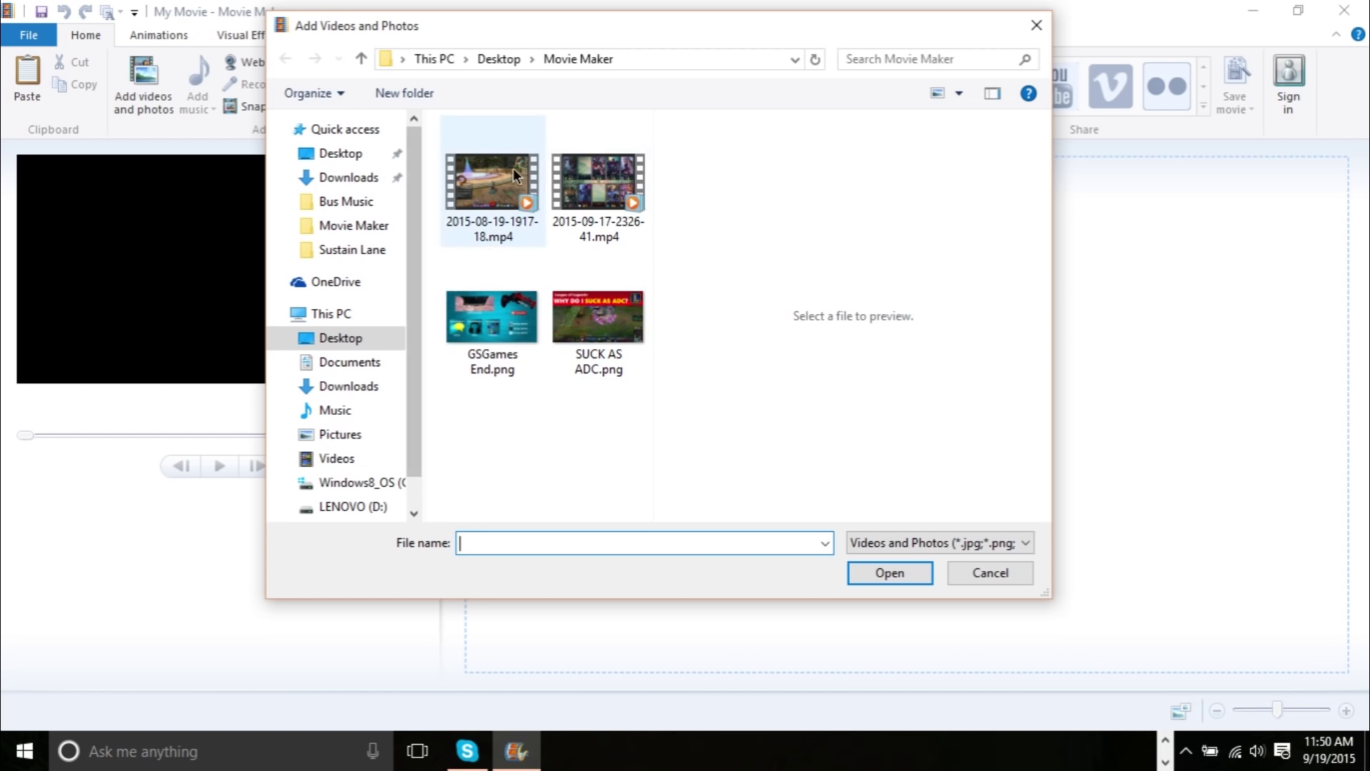
pyautogui.click(1035, 26)
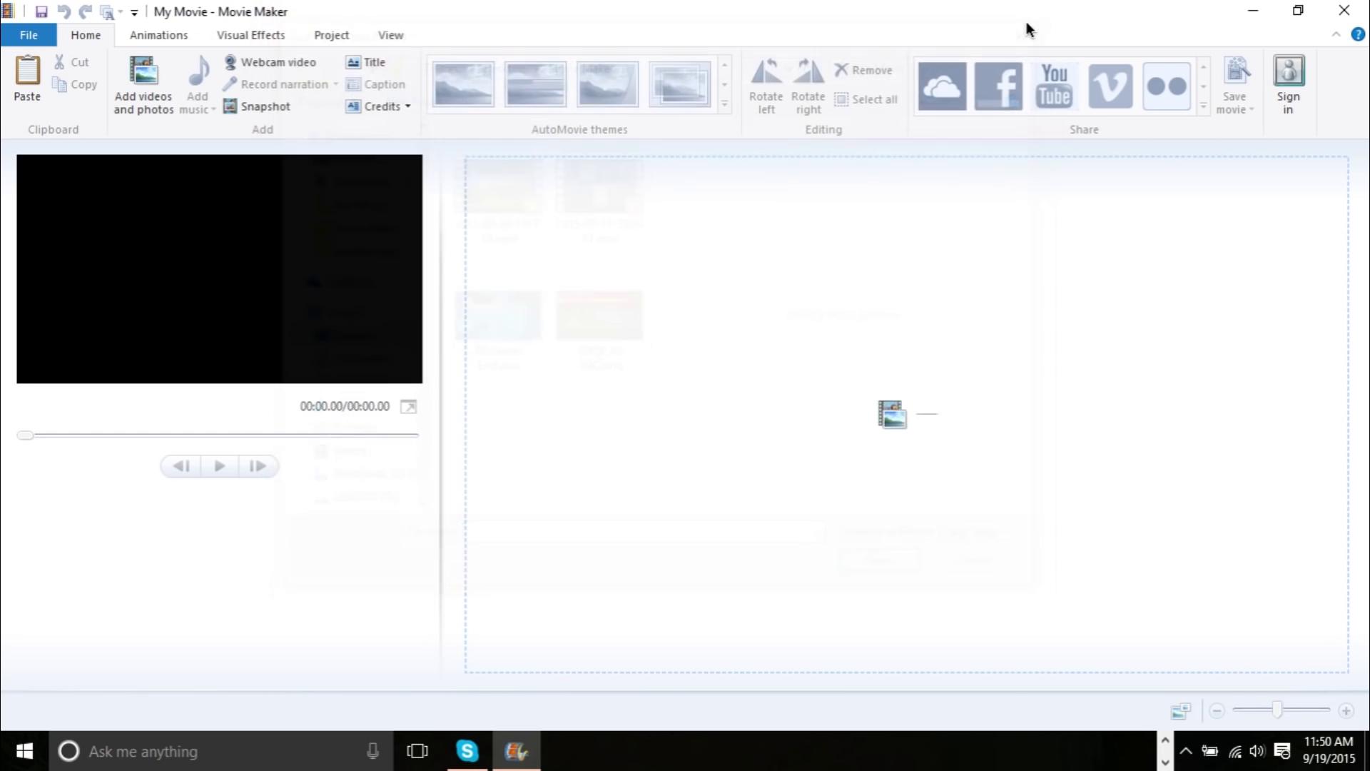
pyautogui.click(142, 74)
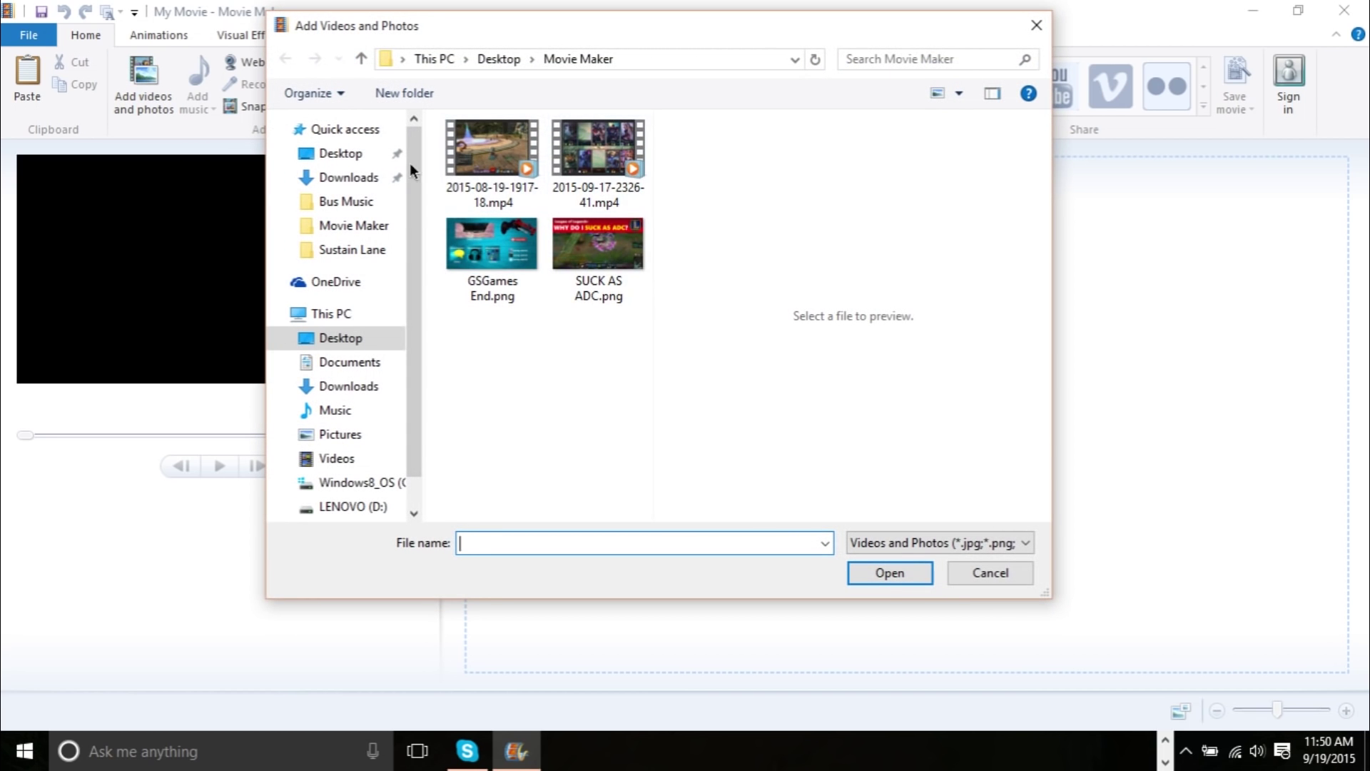
pyautogui.click(1034, 36)
# Open the Movie Maker folder on the desktop to get at the source media files
pyautogui.moveTo(483, 15); pyautogui.dragTo(581, 67)
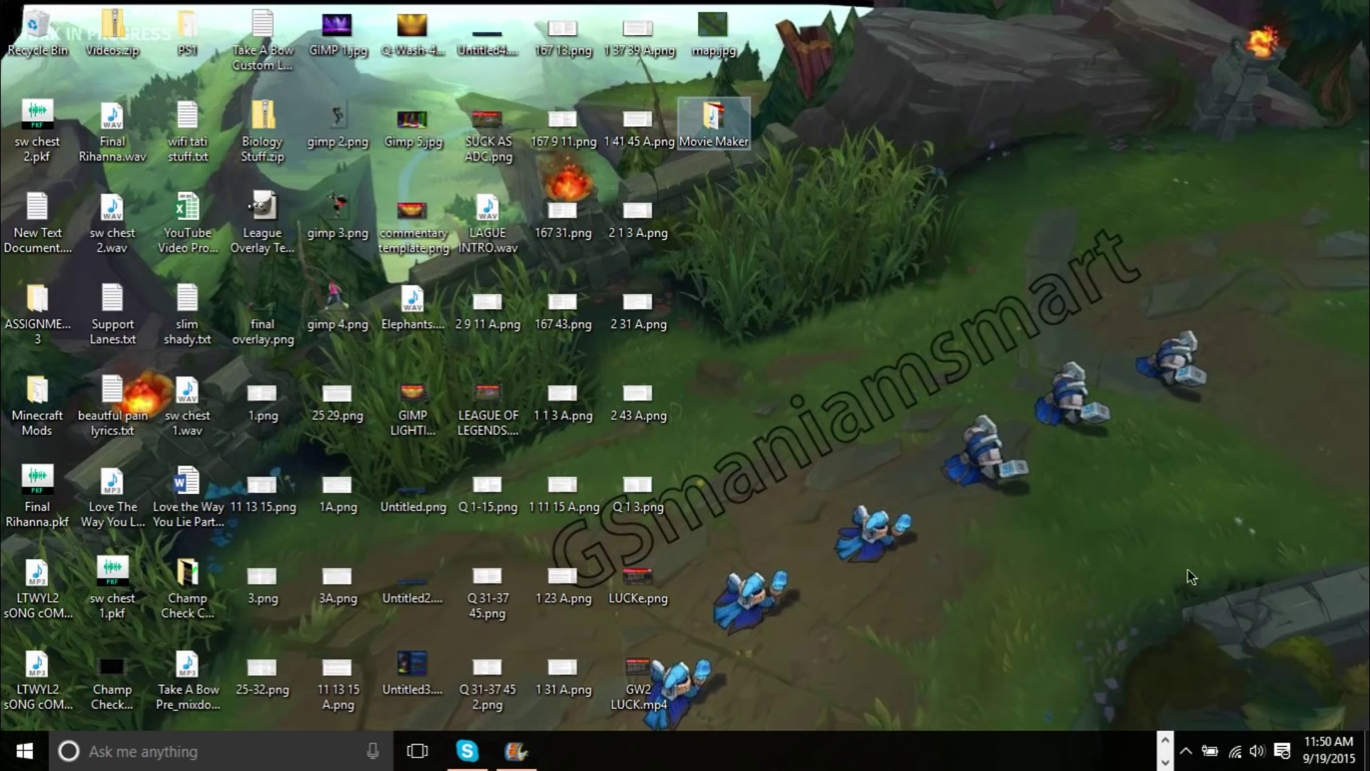
pyautogui.doubleClick(705, 100)
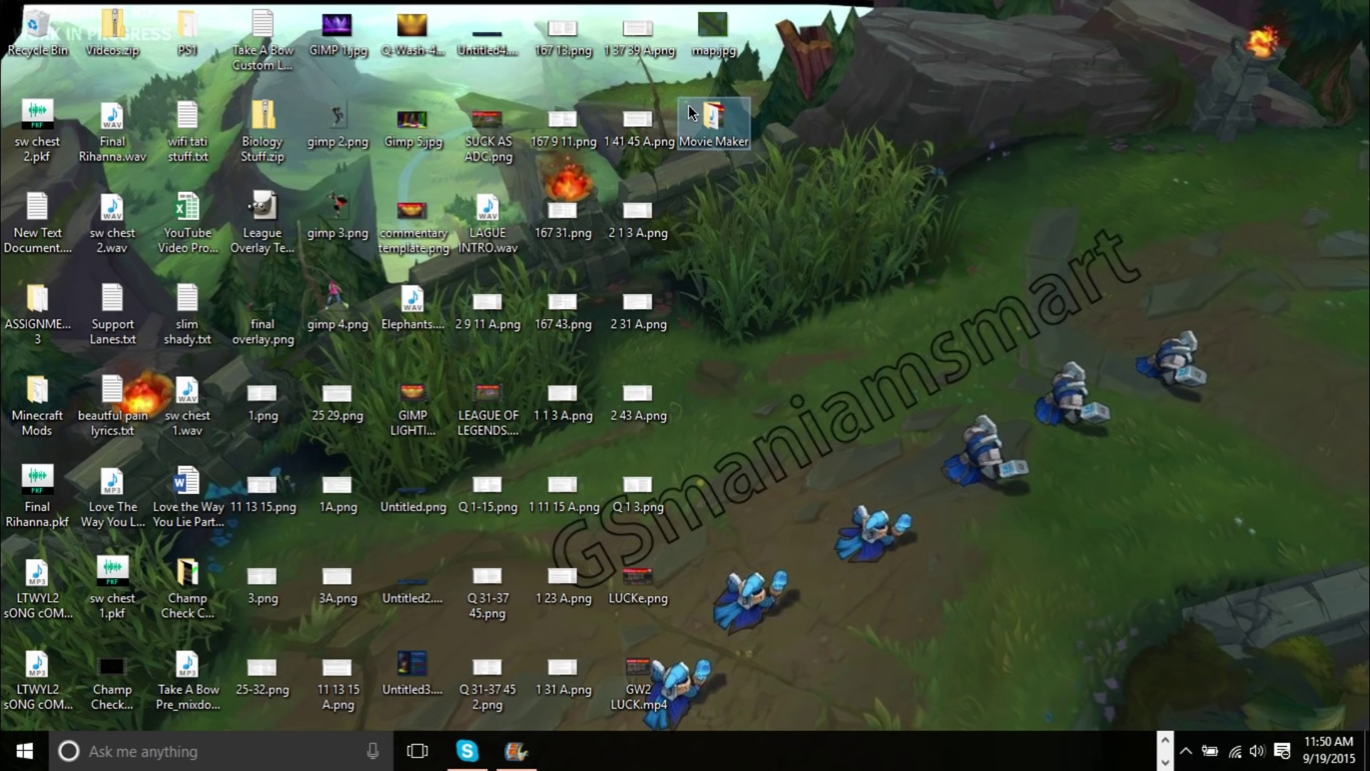
pyautogui.doubleClick(611, 203)
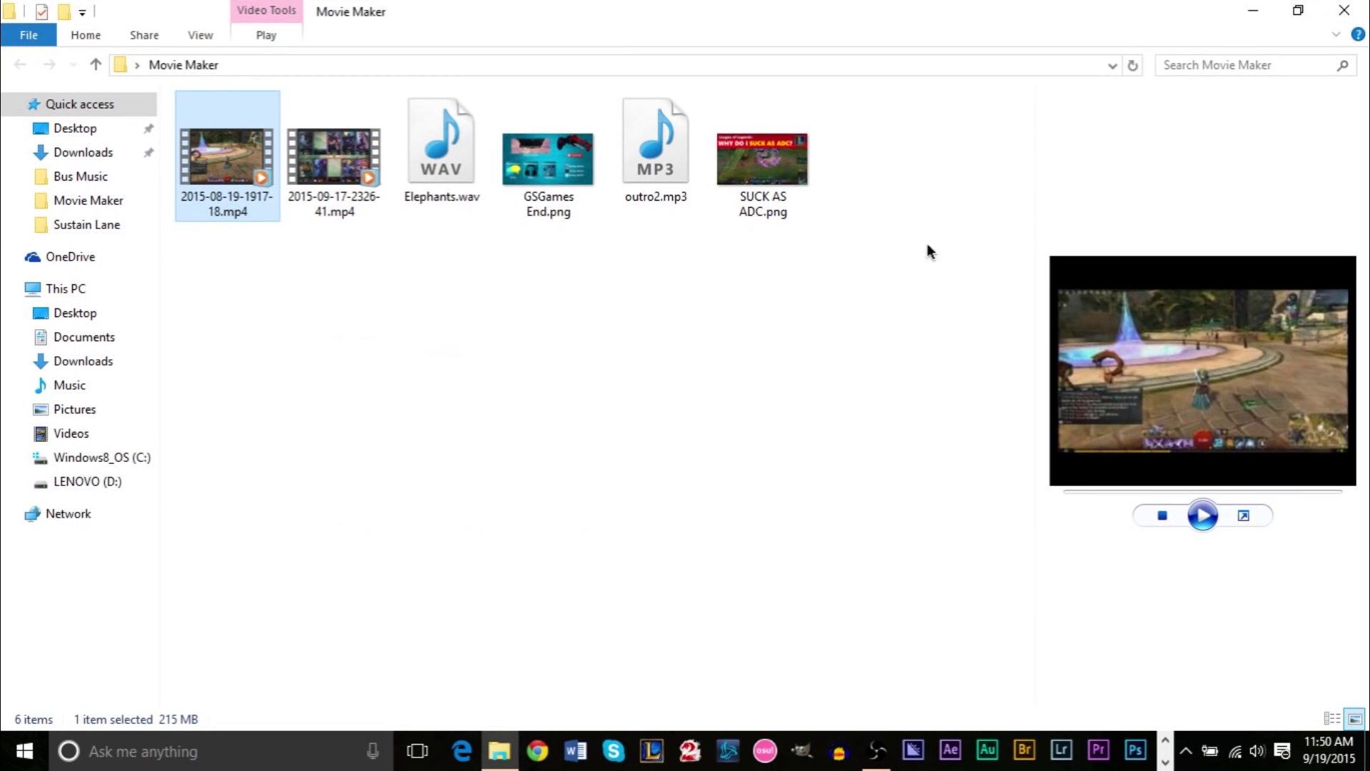
pyautogui.click(335, 186)
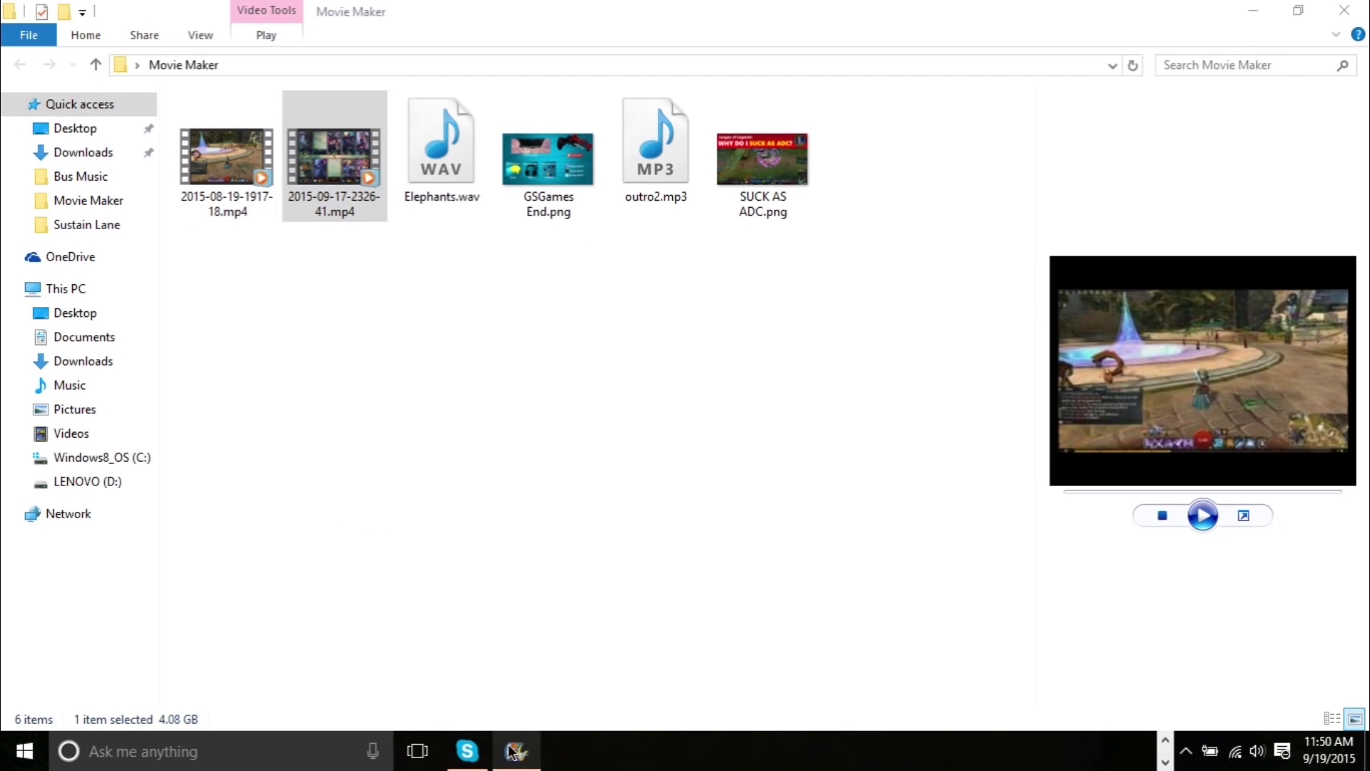
pyautogui.moveTo(444, 74); pyautogui.dragTo(760, 78)
pyautogui.moveTo(334, 157); pyautogui.dragTo(1129, 396)
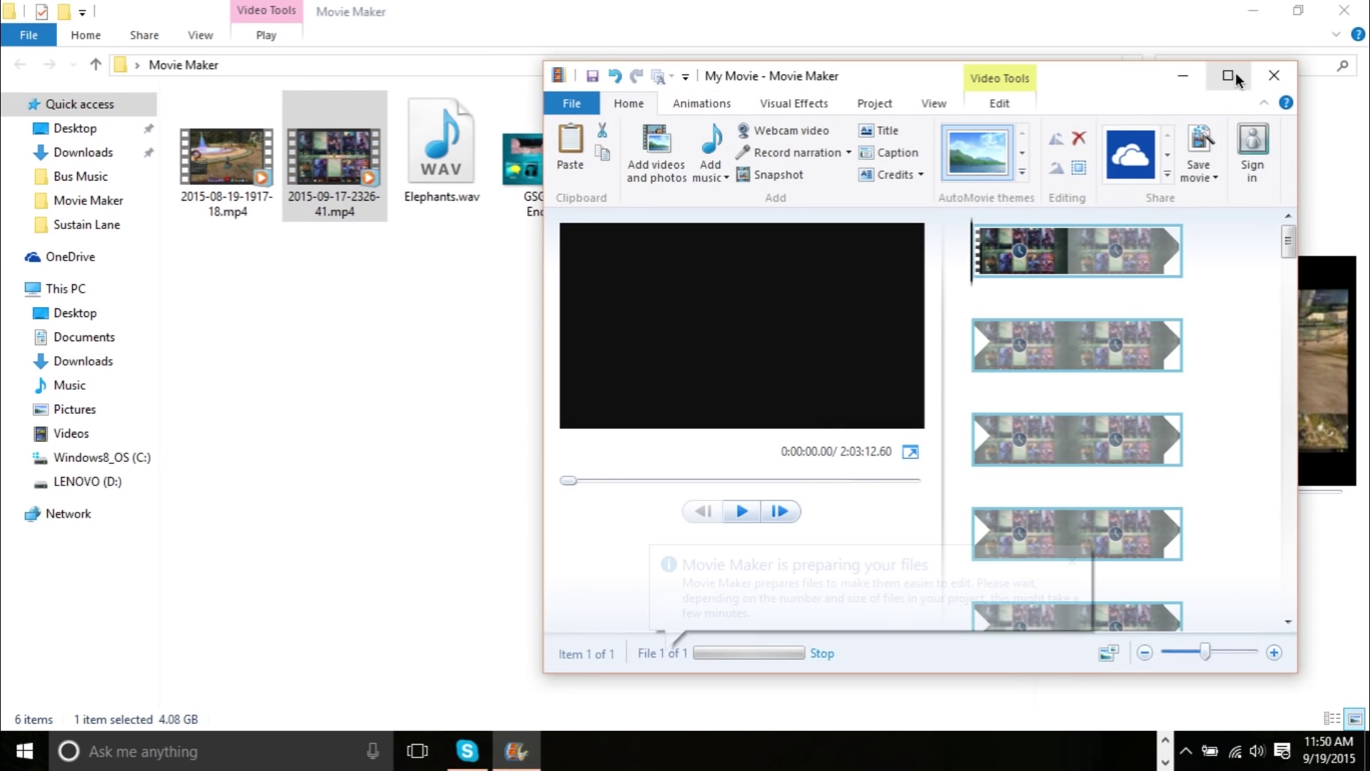
pyautogui.click(1072, 562)
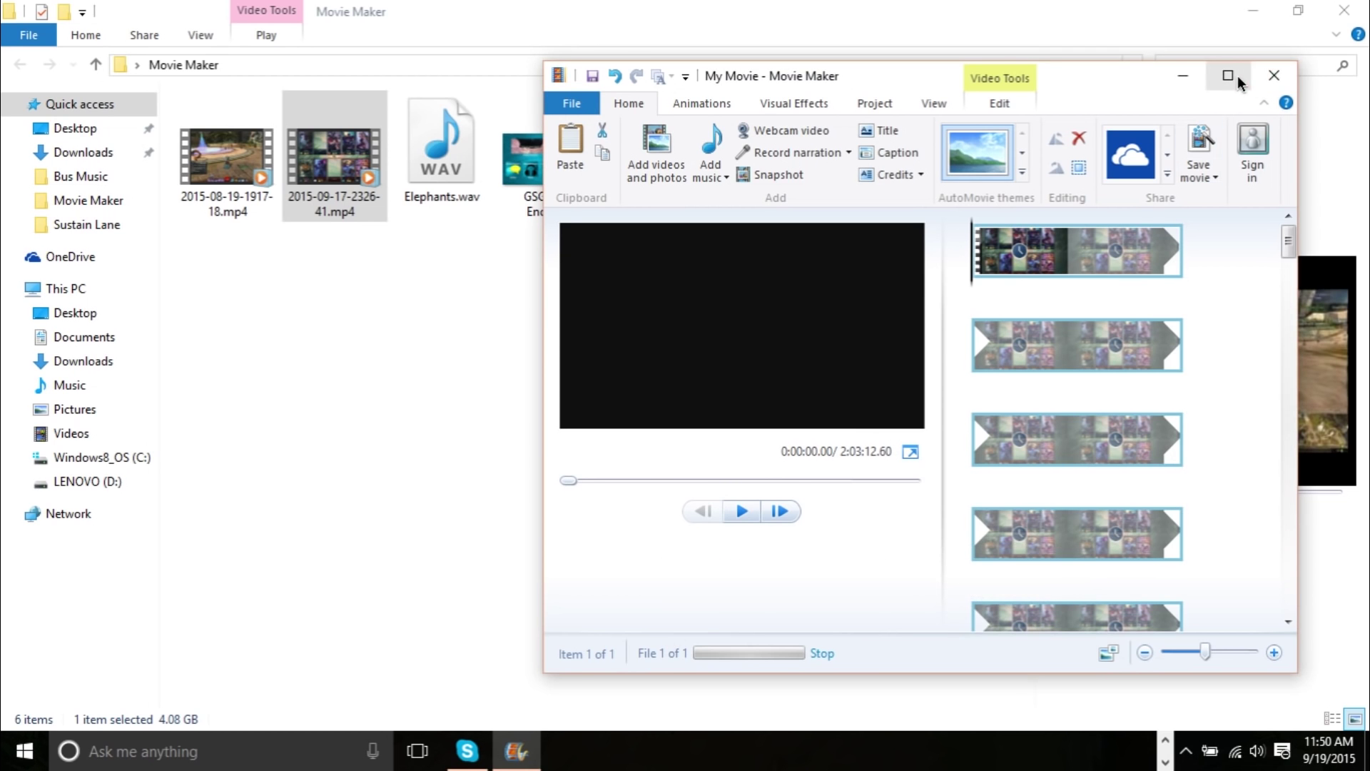
pyautogui.click(1229, 75)
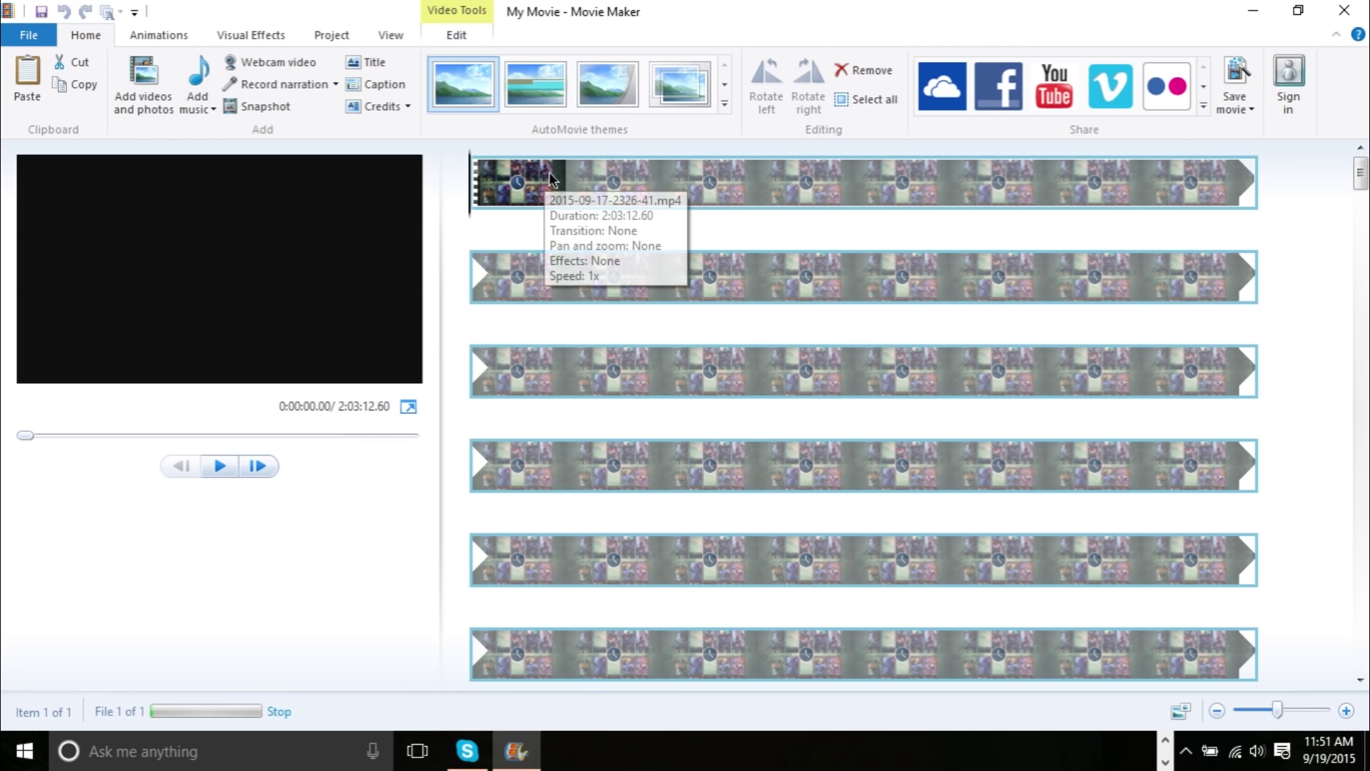
pyautogui.moveTo(1360, 172); pyautogui.dragTo(1364, 578)
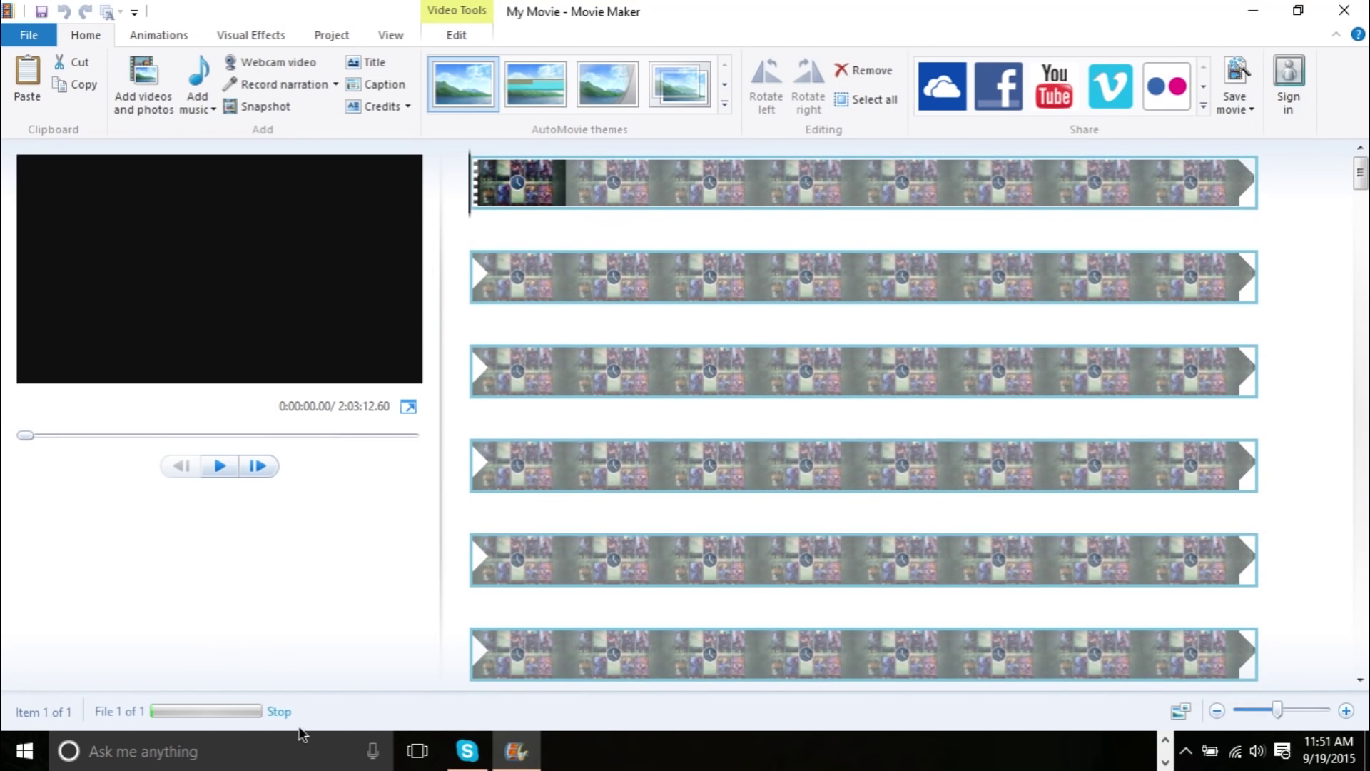
pyautogui.click(279, 713)
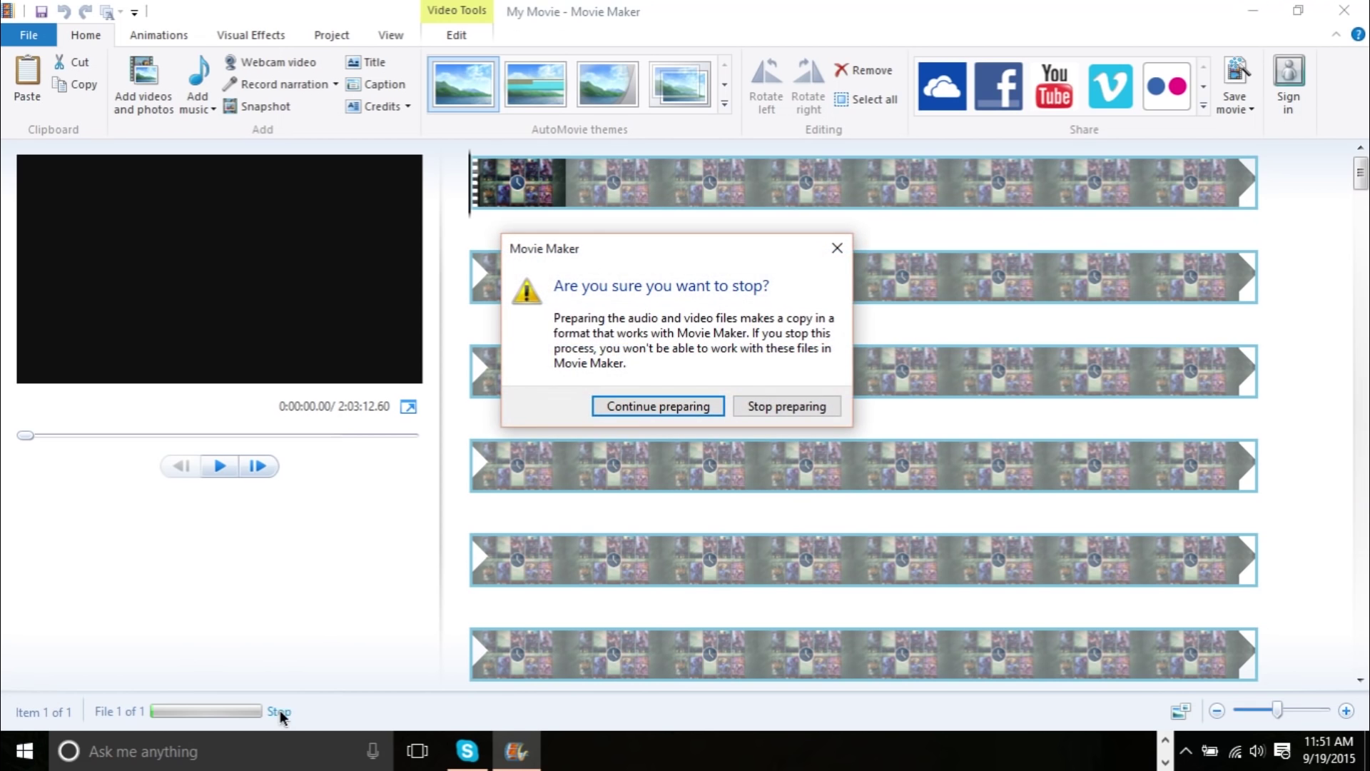
pyautogui.click(798, 406)
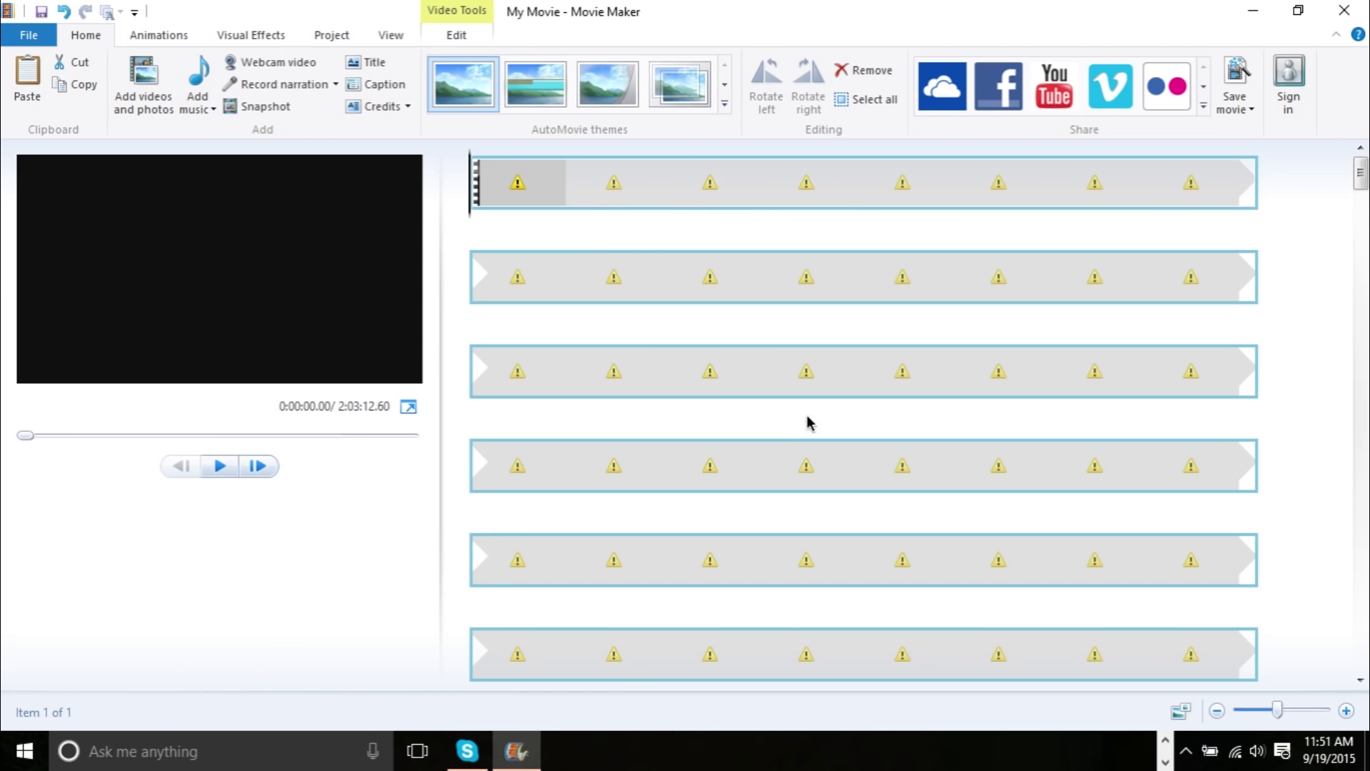
pyautogui.click(217, 466)
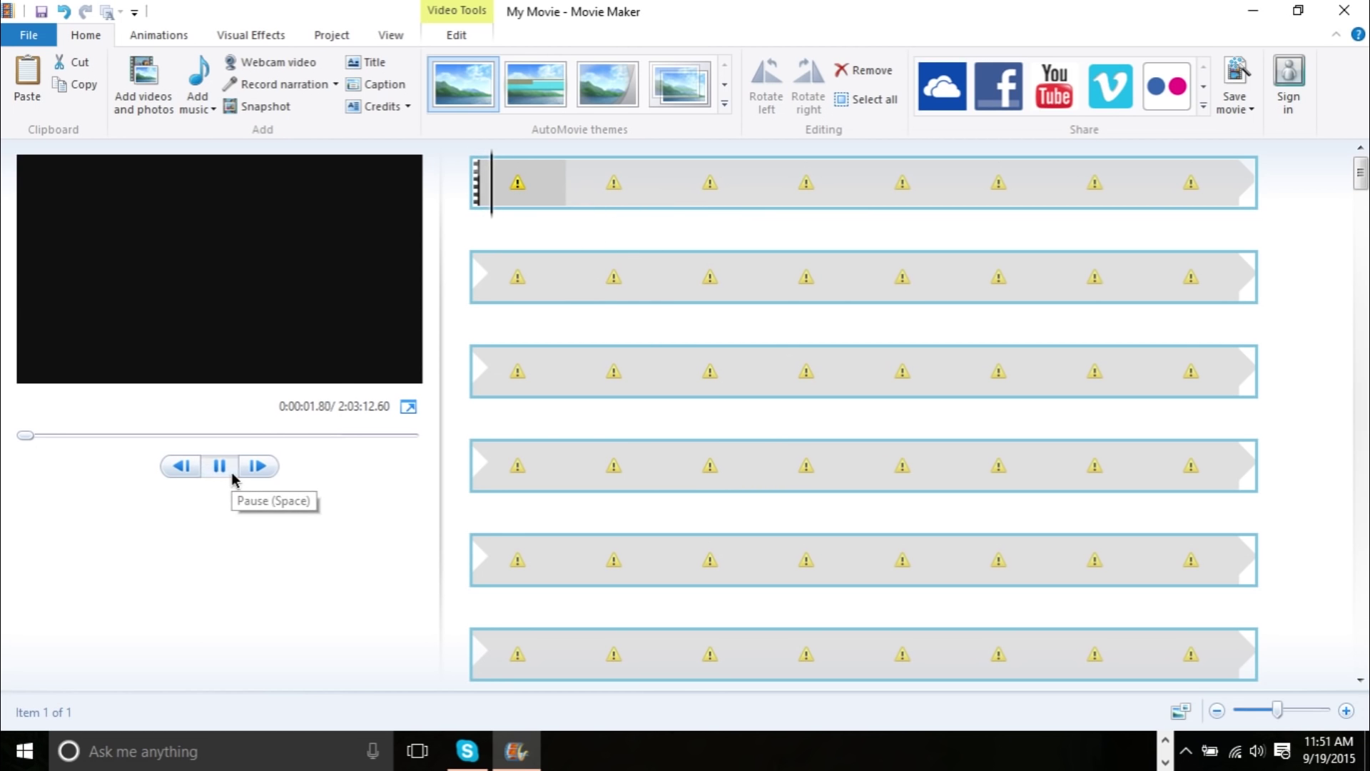
pyautogui.click(568, 194)
pyautogui.press('Delete')
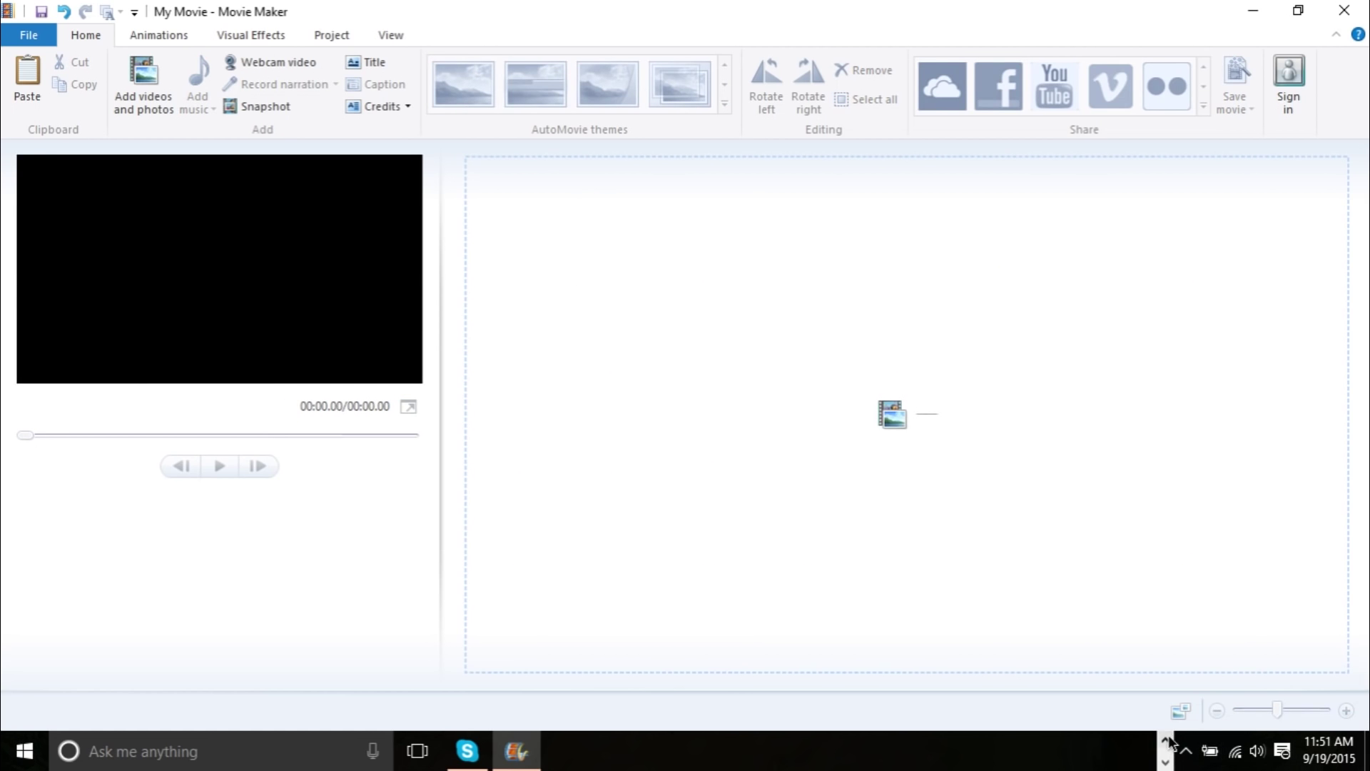
pyautogui.click(892, 412)
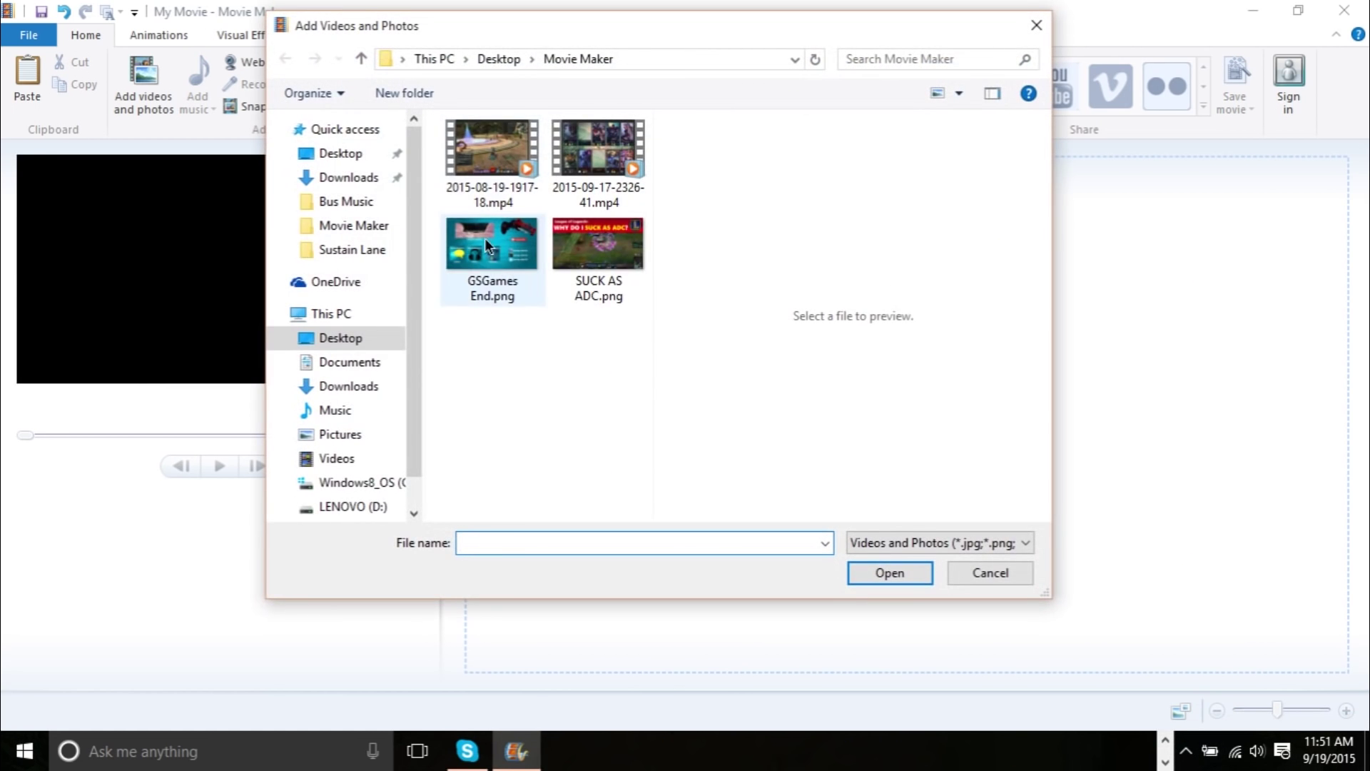
pyautogui.doubleClick(494, 156)
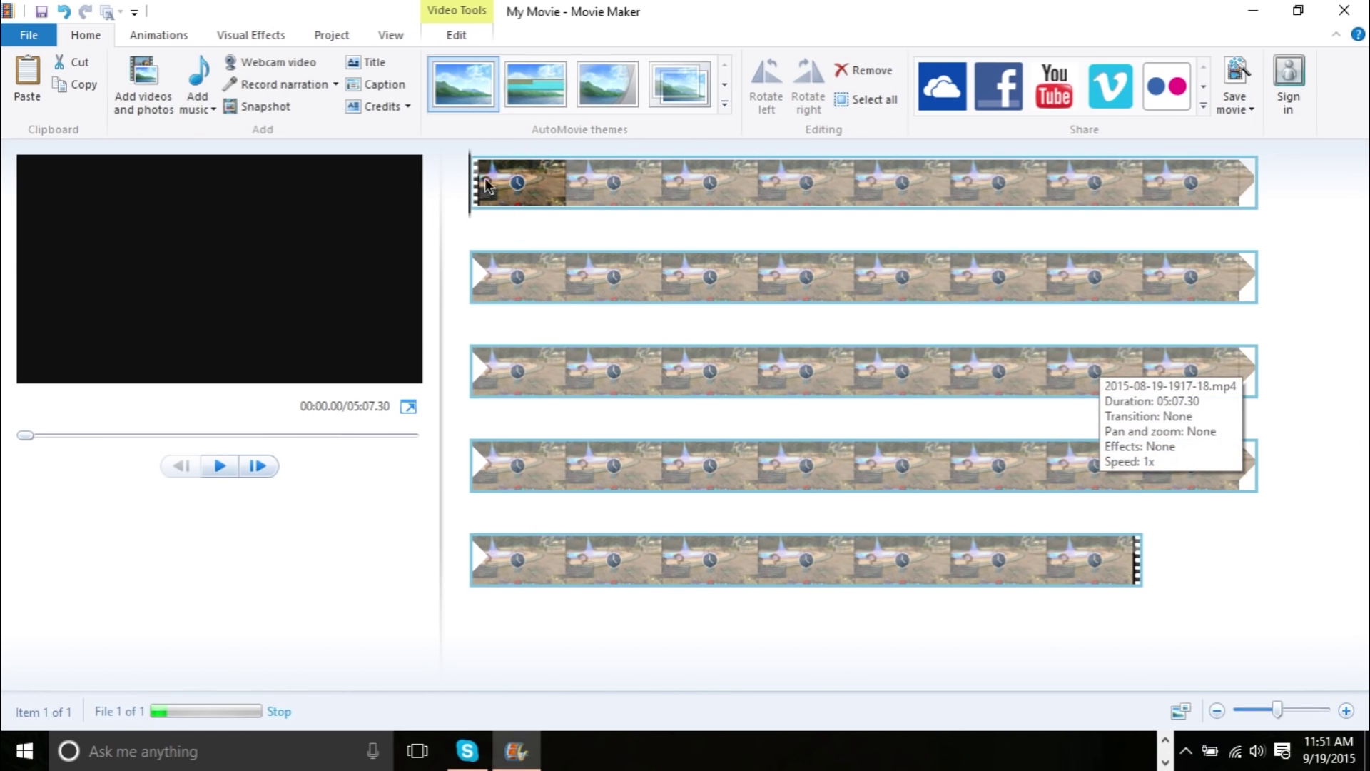
pyautogui.moveTo(469, 184); pyautogui.dragTo(456, 209)
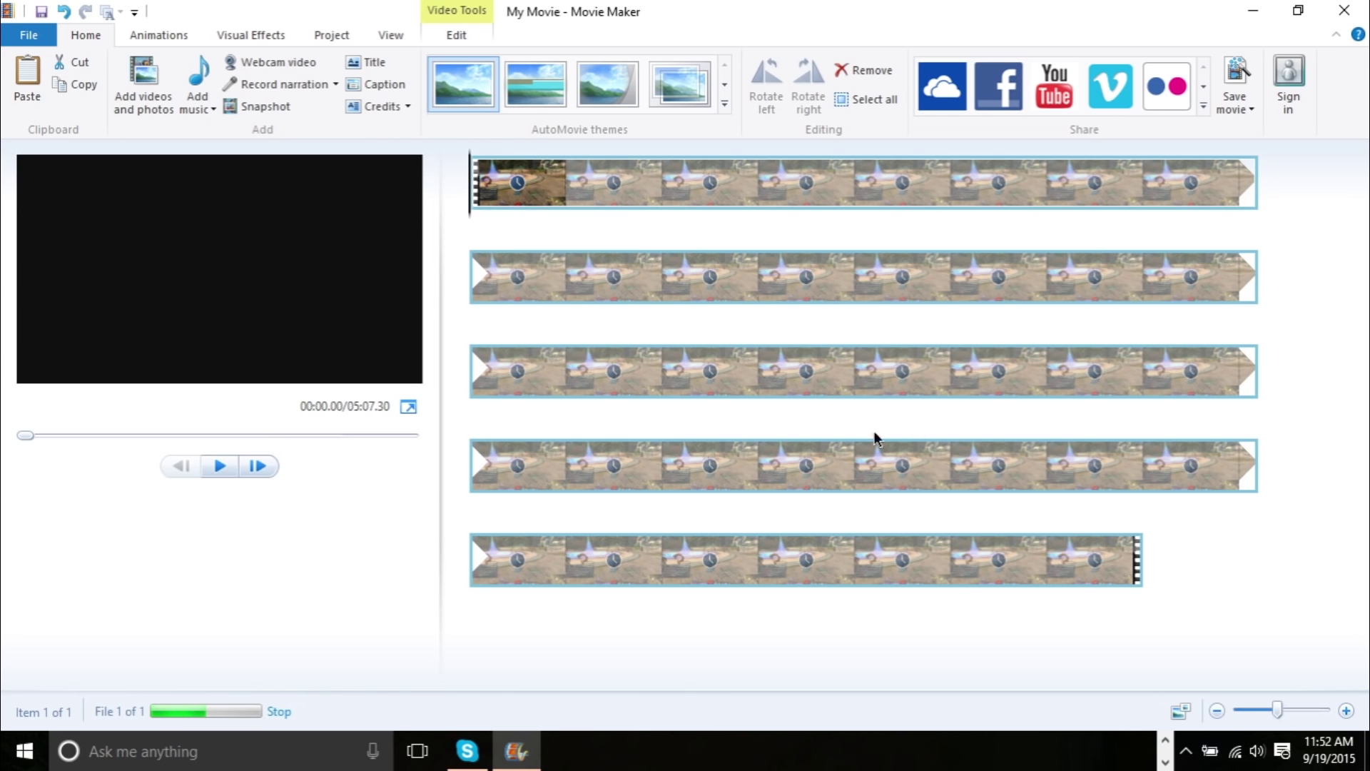
pyautogui.click(227, 473)
pyautogui.click(224, 471)
pyautogui.click(469, 201)
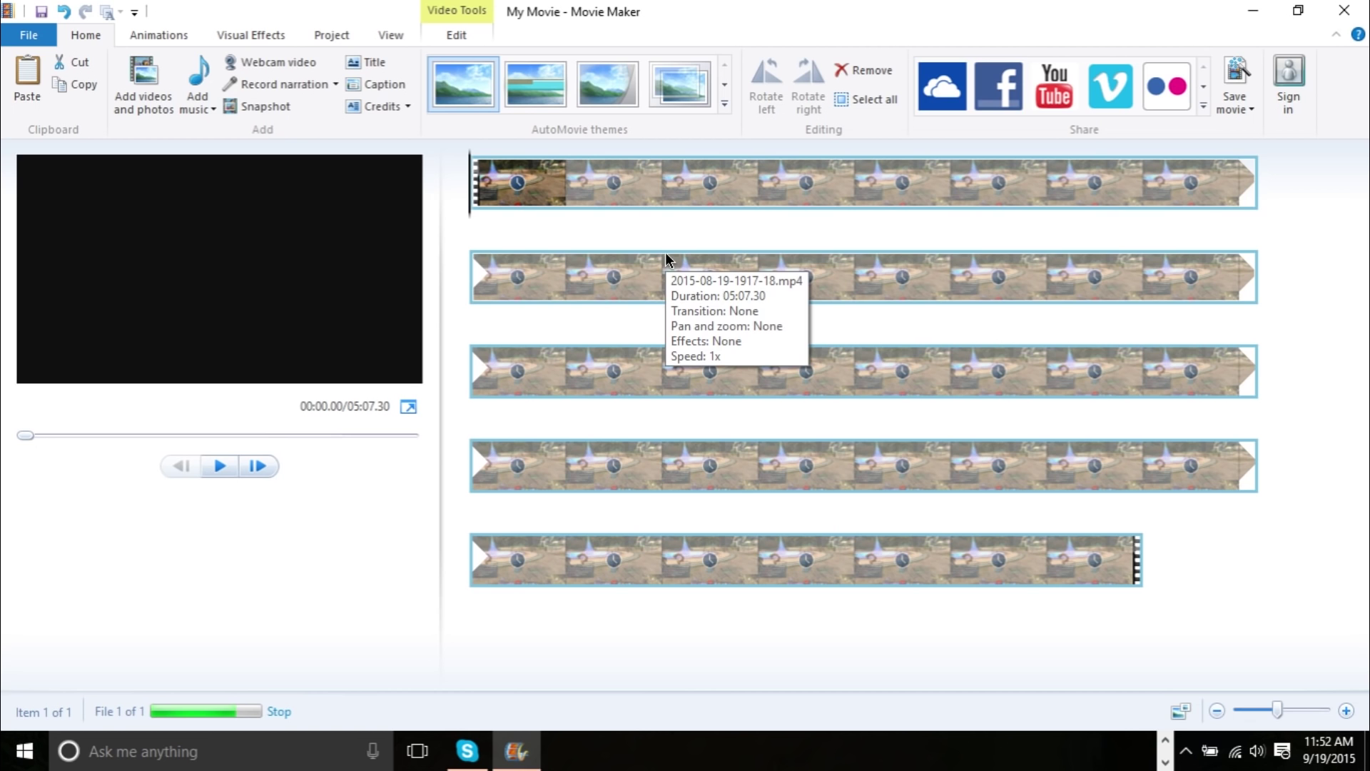
# Add the image SUCK AS ADC.png from the Movie Maker folder to the project
pyautogui.click(139, 87)
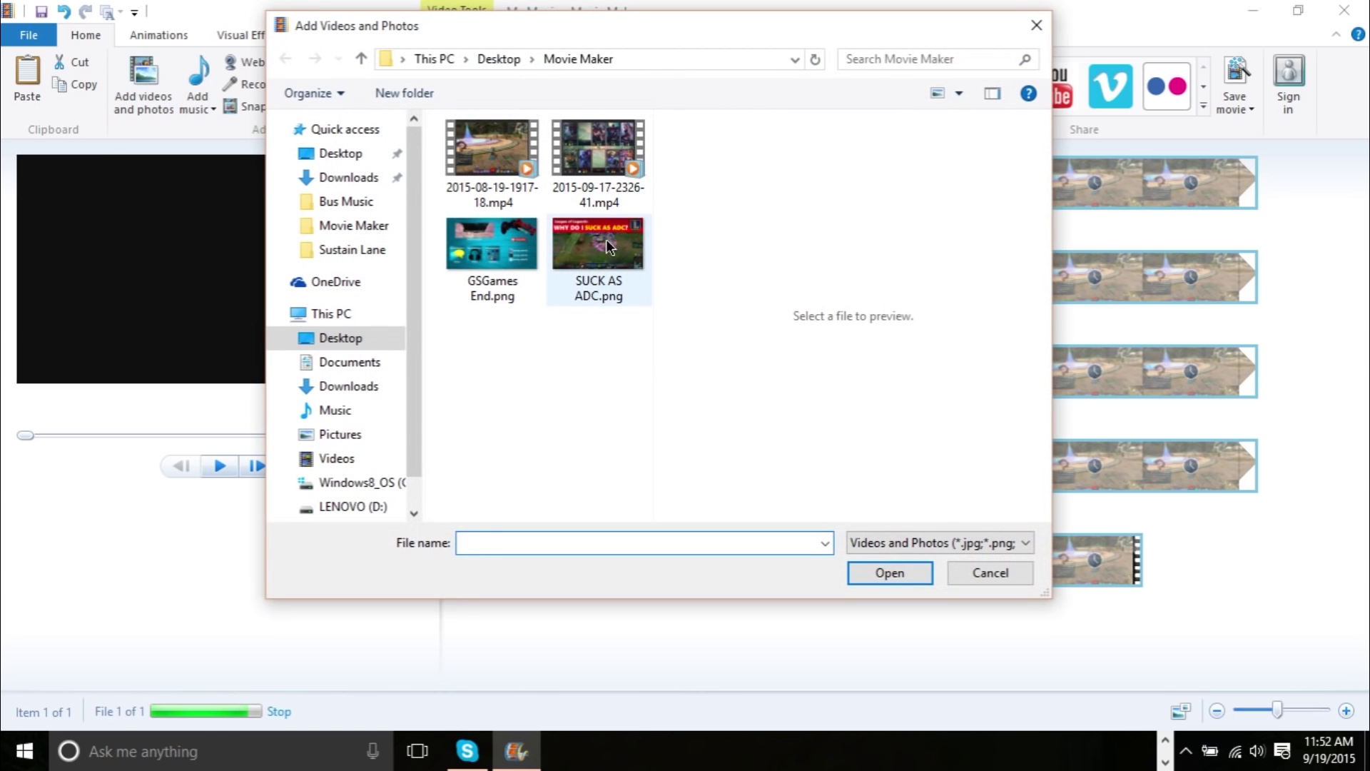
pyautogui.doubleClick(605, 246)
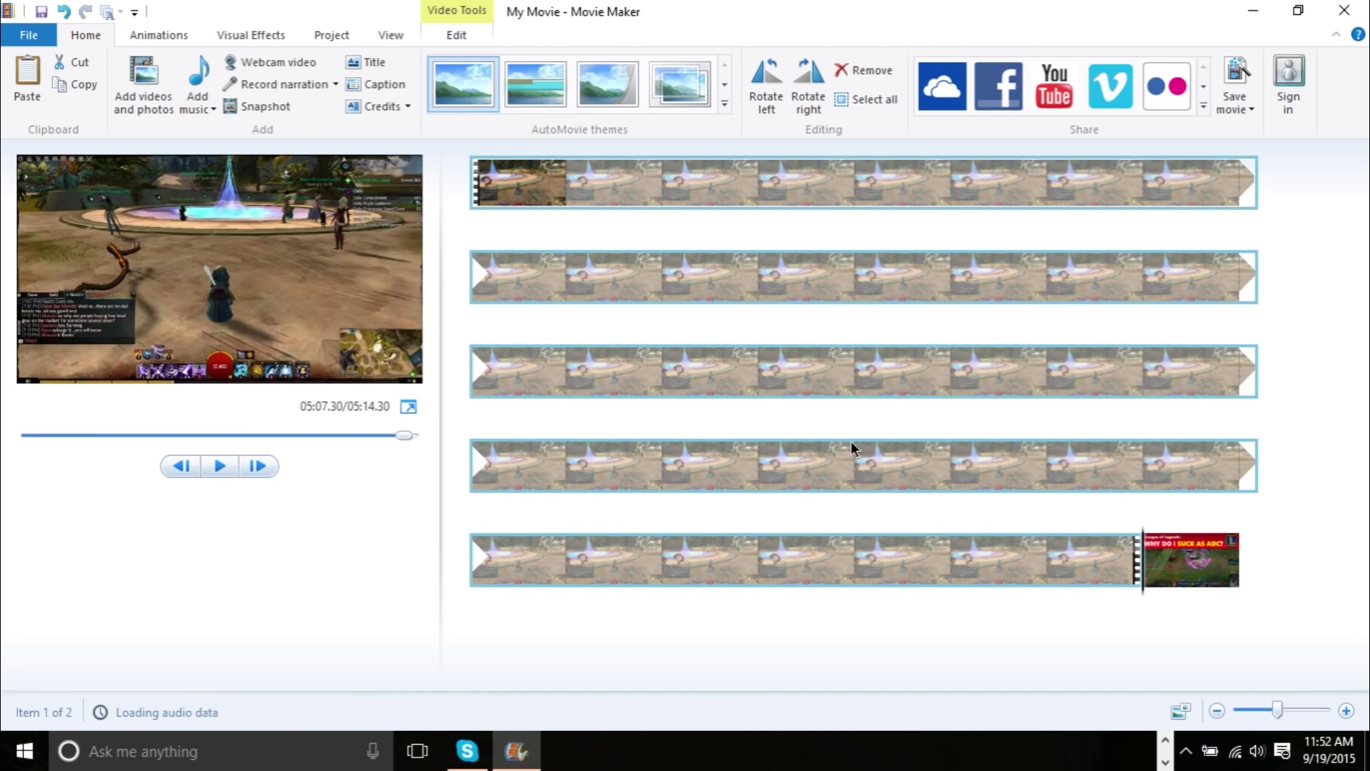
pyautogui.click(1191, 558)
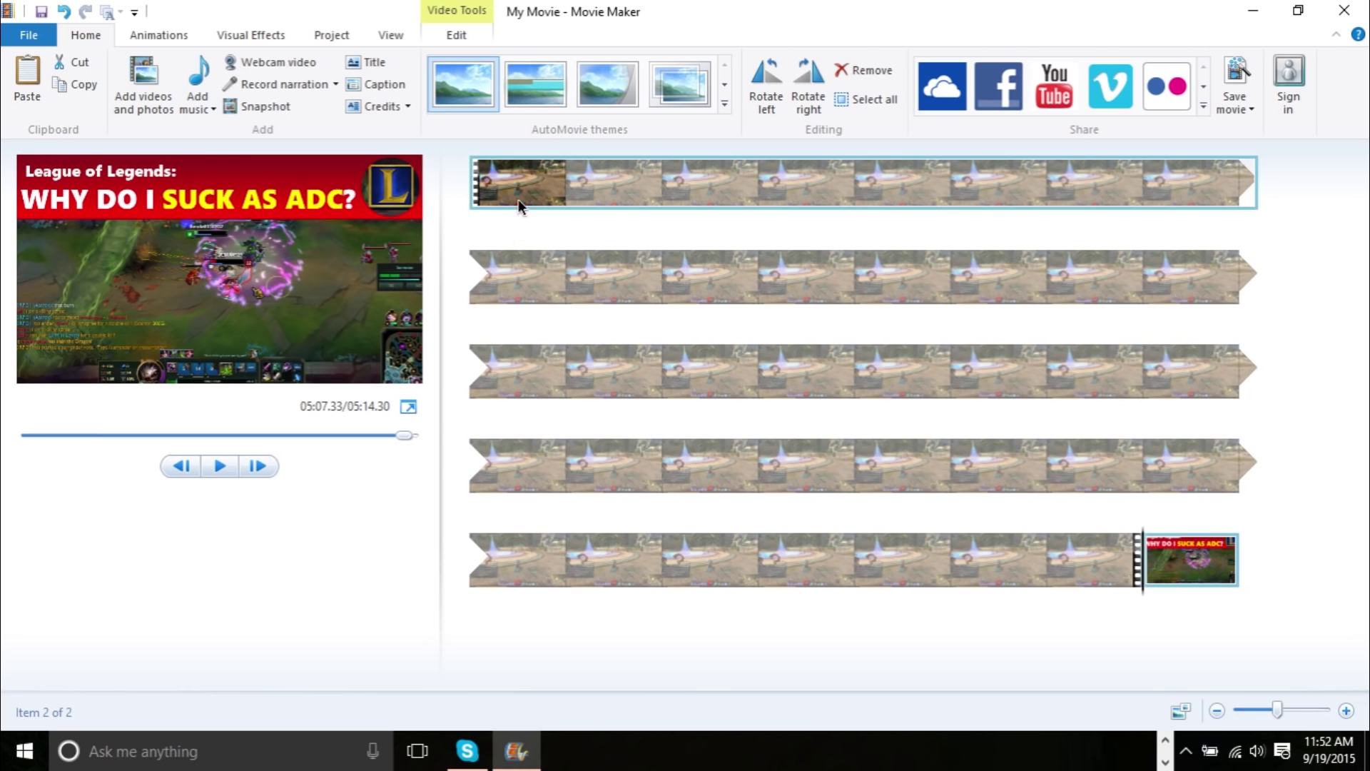
pyautogui.click(751, 195)
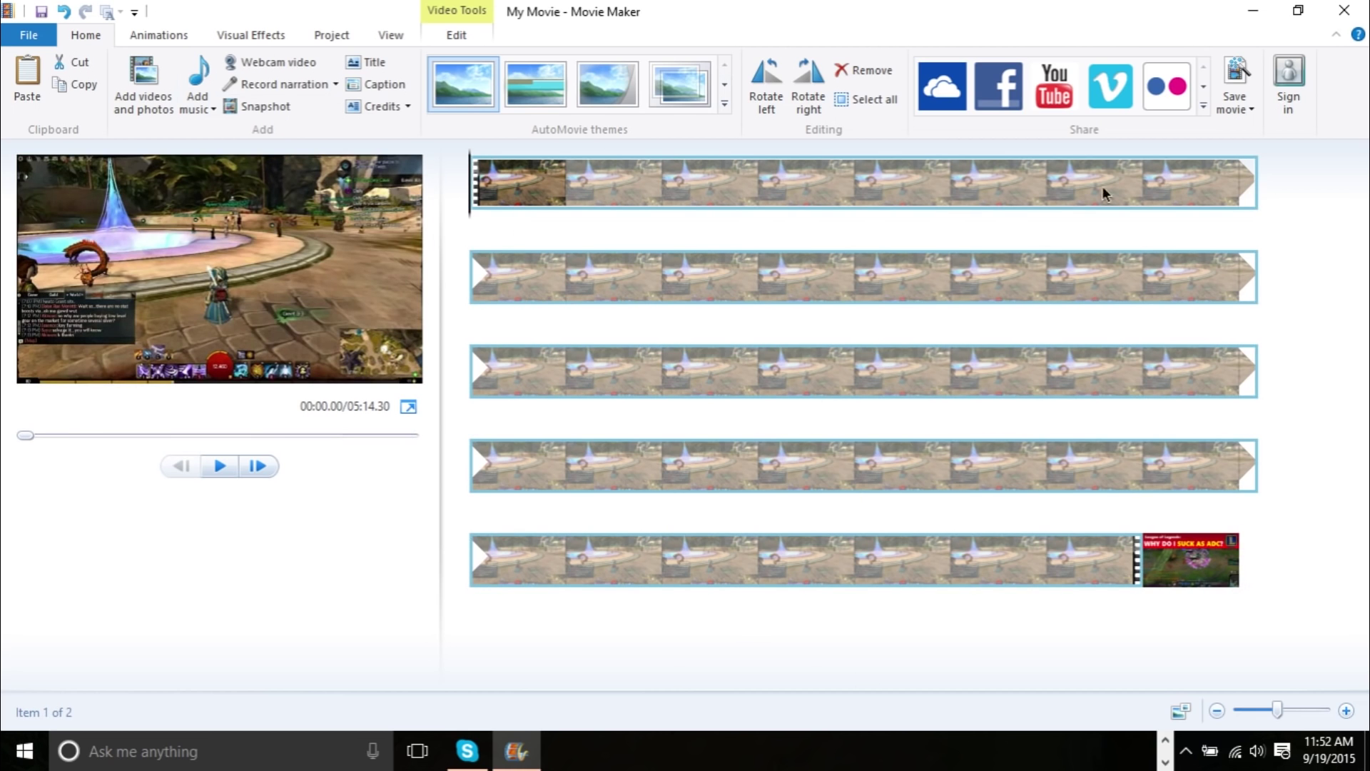
# Move the SUCK AS ADC image from the end of the timeline to the start, before the gameplay video
pyautogui.moveTo(1278, 710); pyautogui.dragTo(1329, 729)
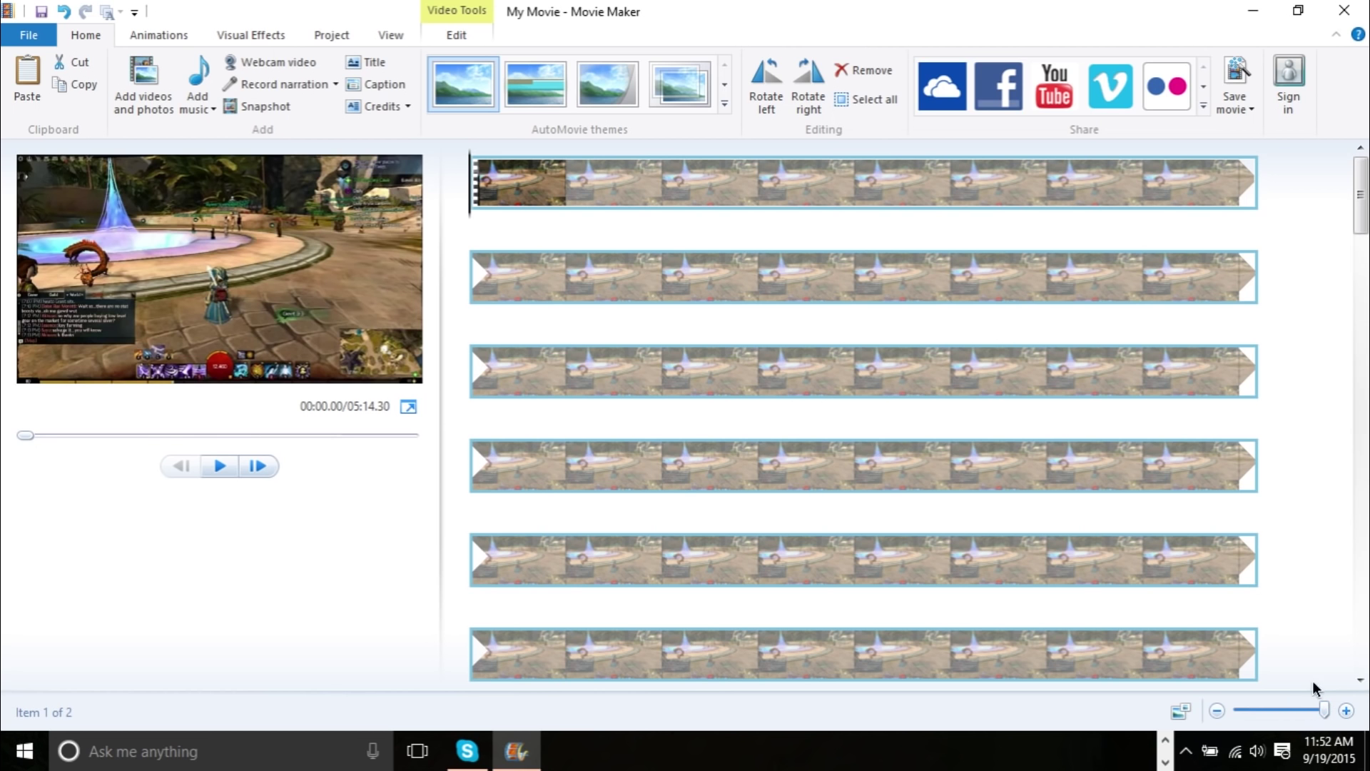
pyautogui.moveTo(1358, 199); pyautogui.dragTo(1366, 643)
pyautogui.moveTo(761, 543); pyautogui.dragTo(764, 144)
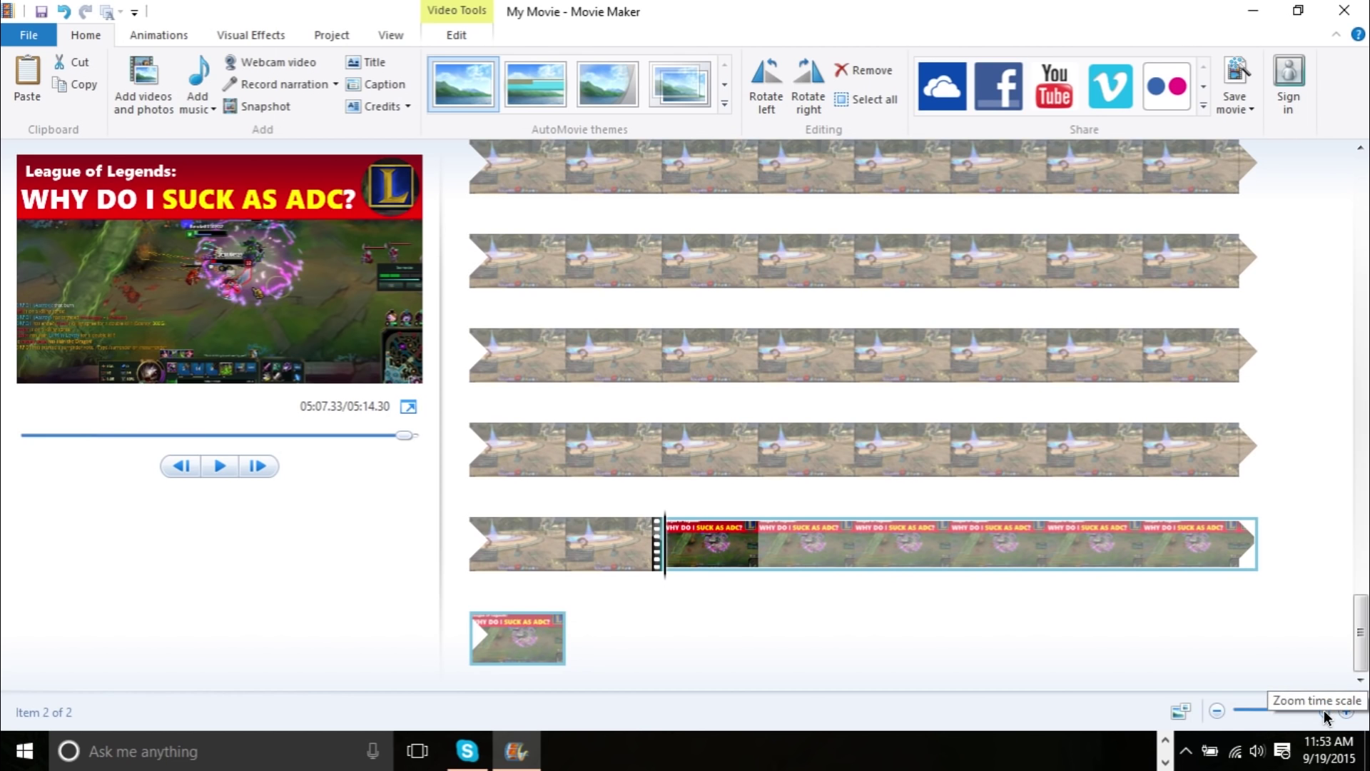
pyautogui.moveTo(1324, 710); pyautogui.dragTo(1237, 713)
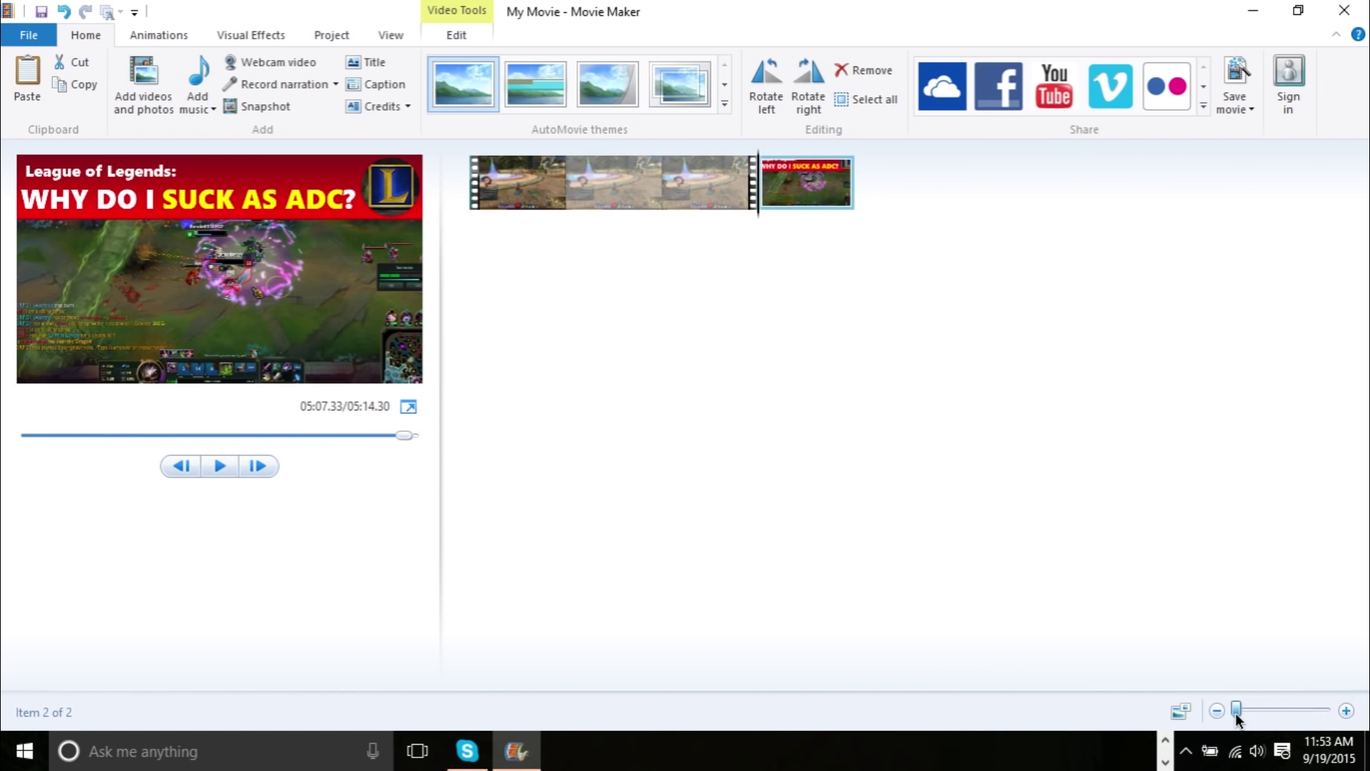
pyautogui.moveTo(1239, 712); pyautogui.dragTo(1277, 712)
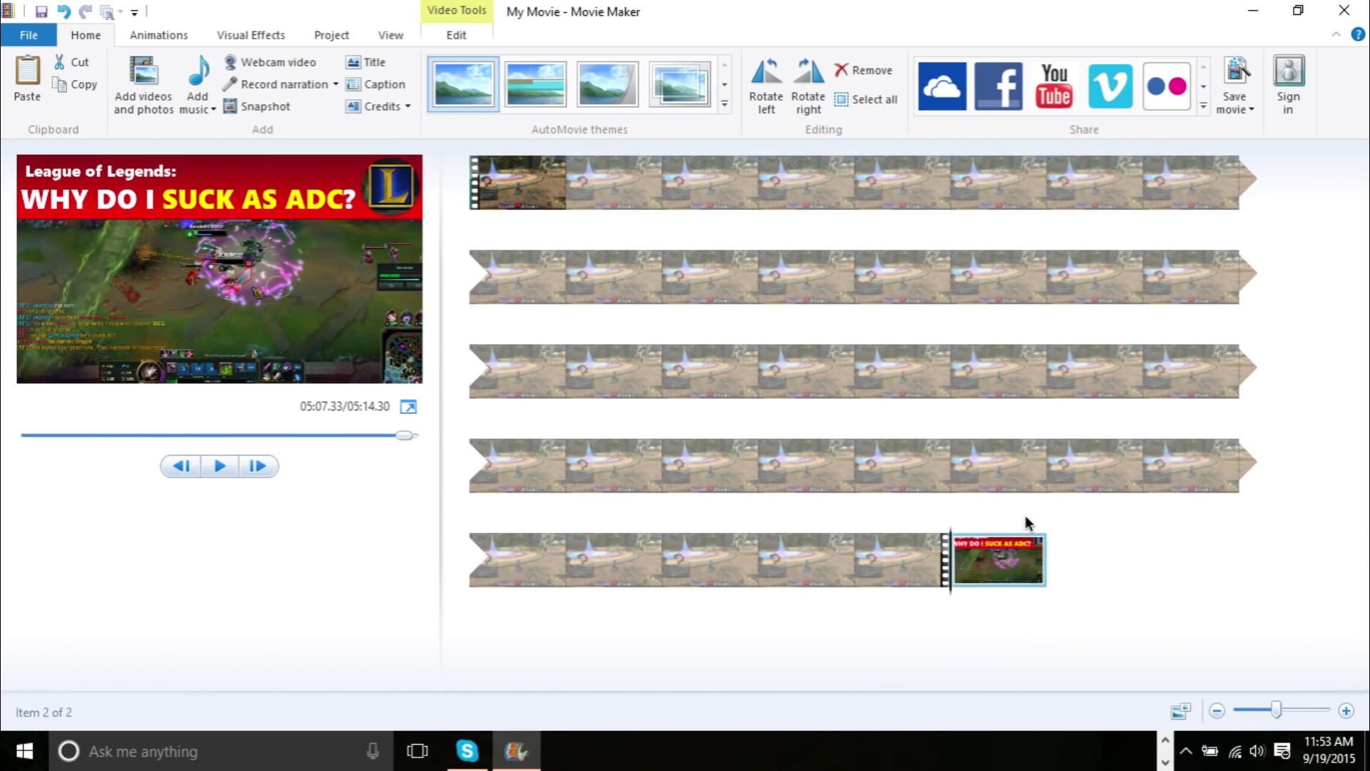
pyautogui.moveTo(1026, 578); pyautogui.dragTo(475, 182)
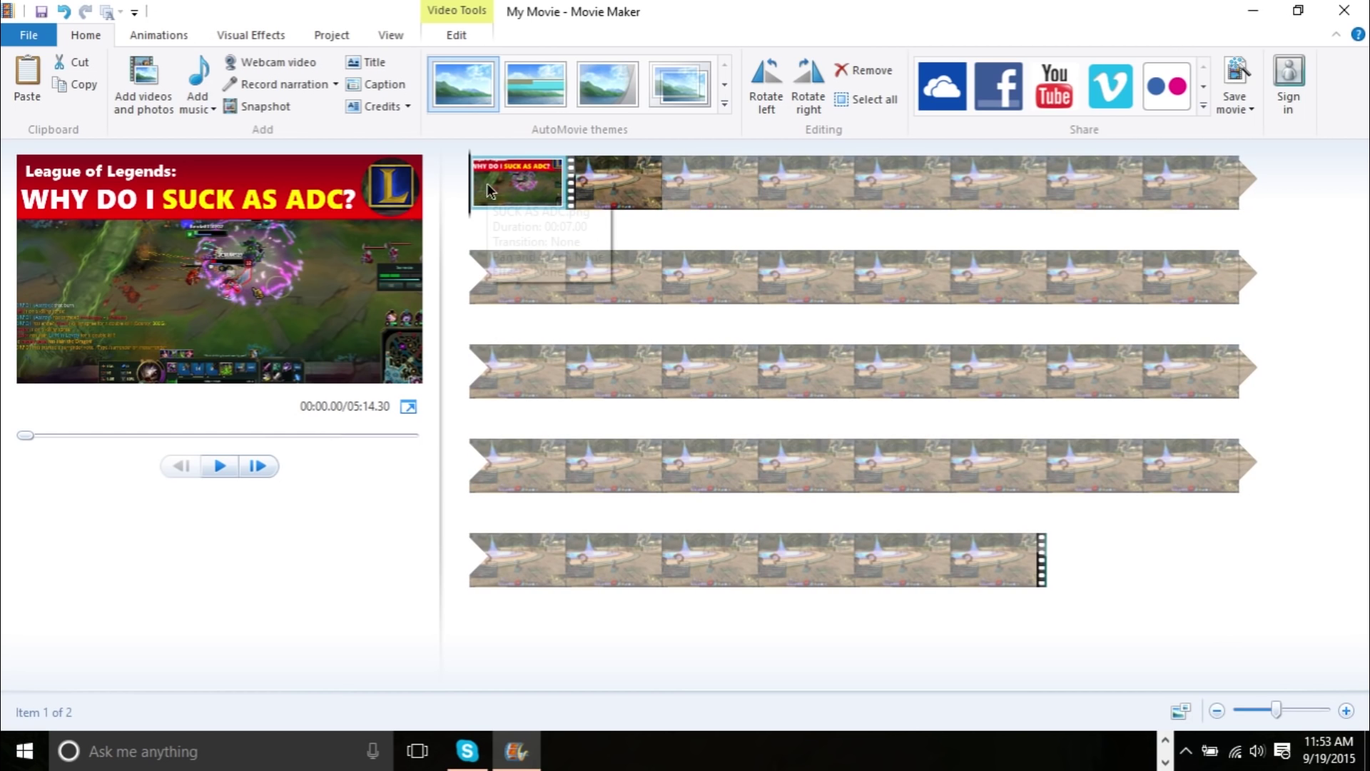
# Play from the opening image into the gameplay video and pause with the playhead at about 00:10.70
pyautogui.moveTo(470, 194); pyautogui.dragTo(550, 229)
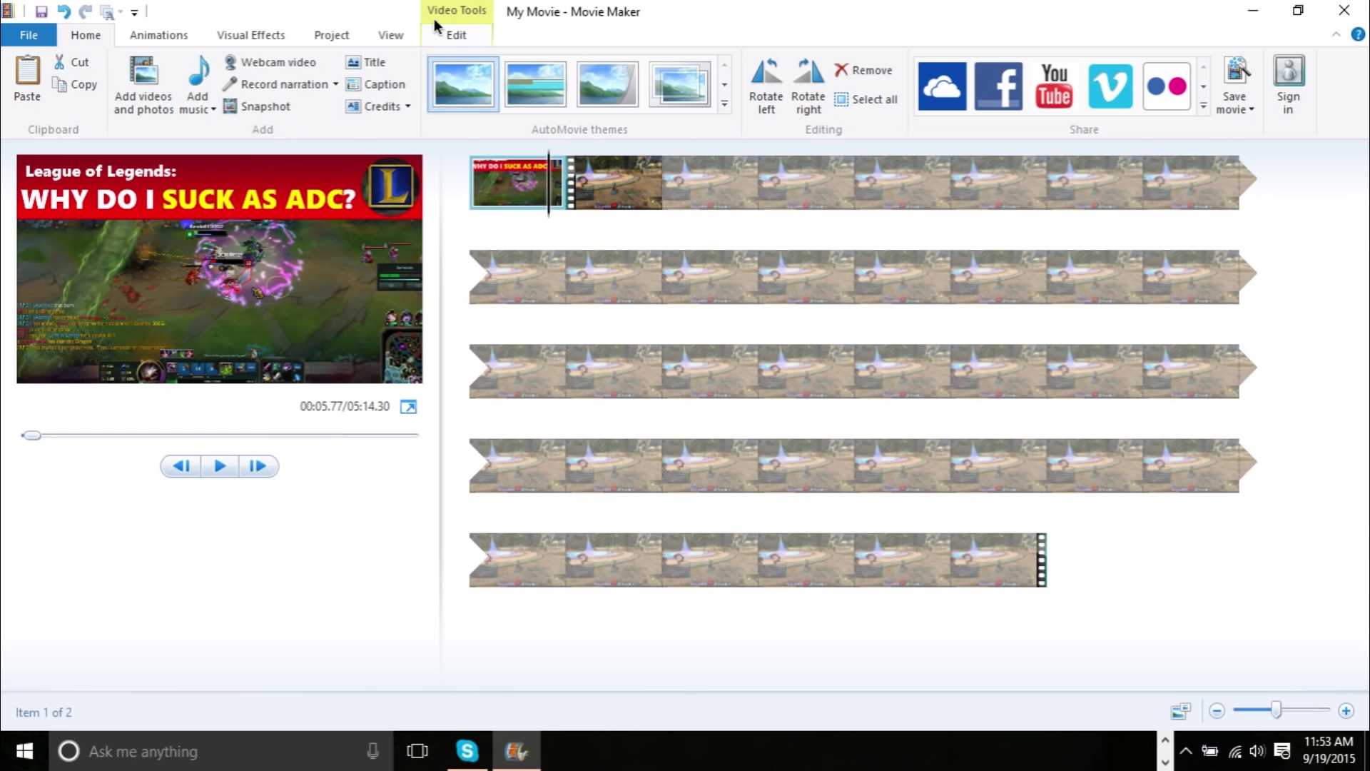
pyautogui.click(448, 40)
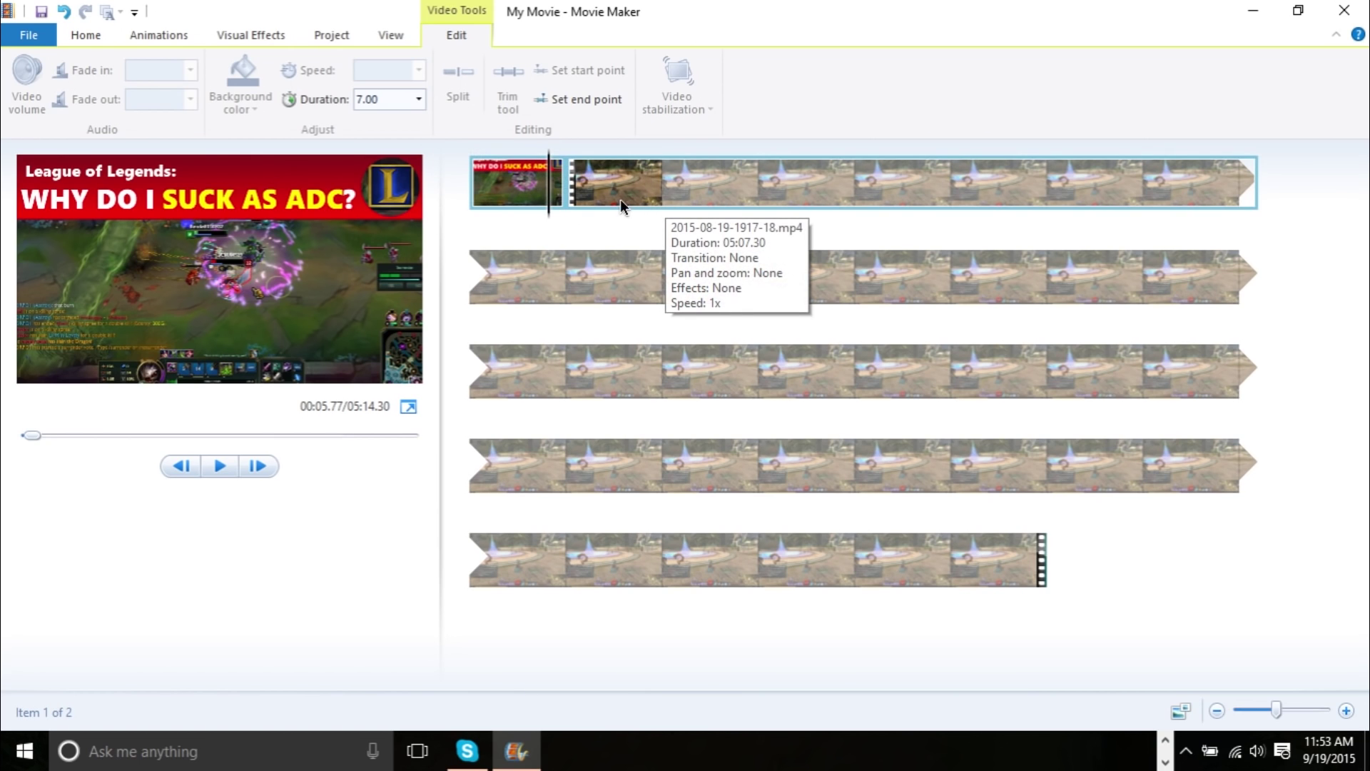
pyautogui.click(563, 205)
pyautogui.moveTo(563, 205); pyautogui.dragTo(565, 205)
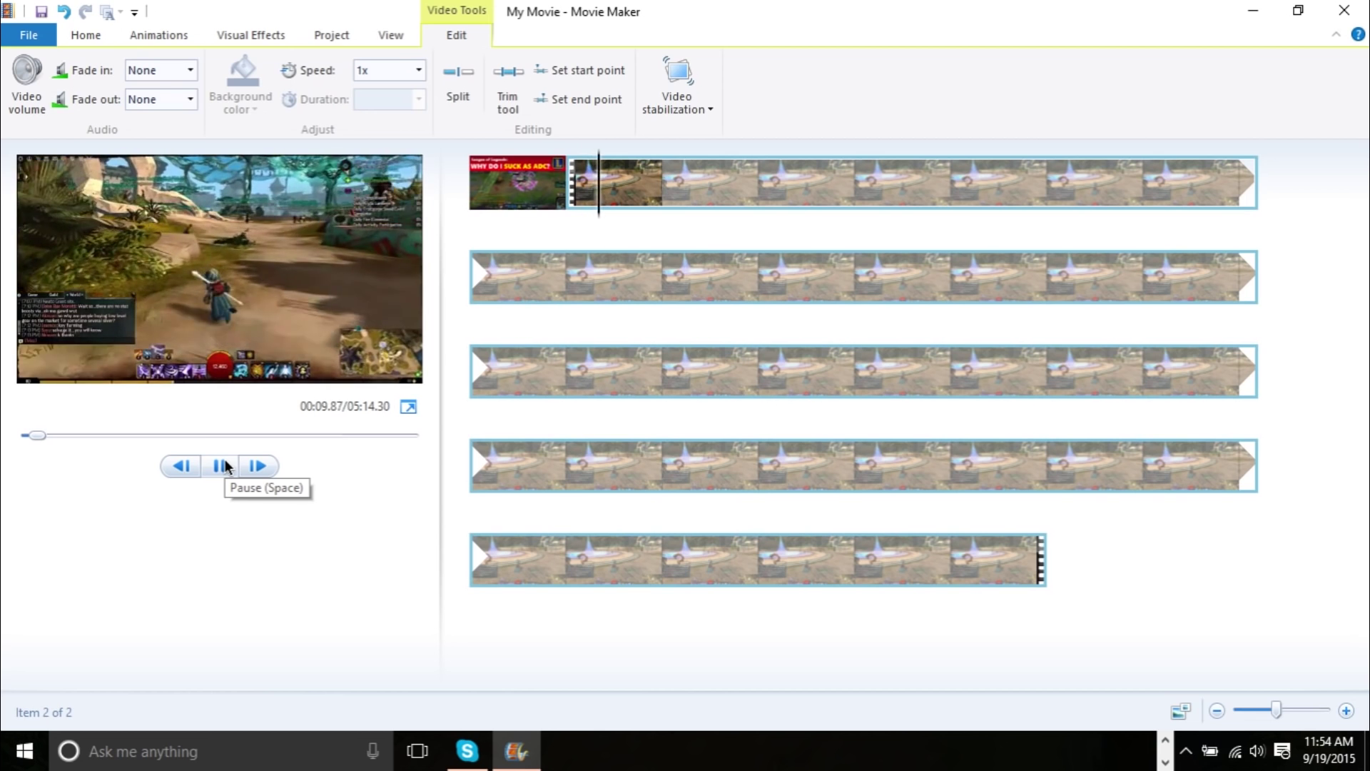
pyautogui.click(225, 462)
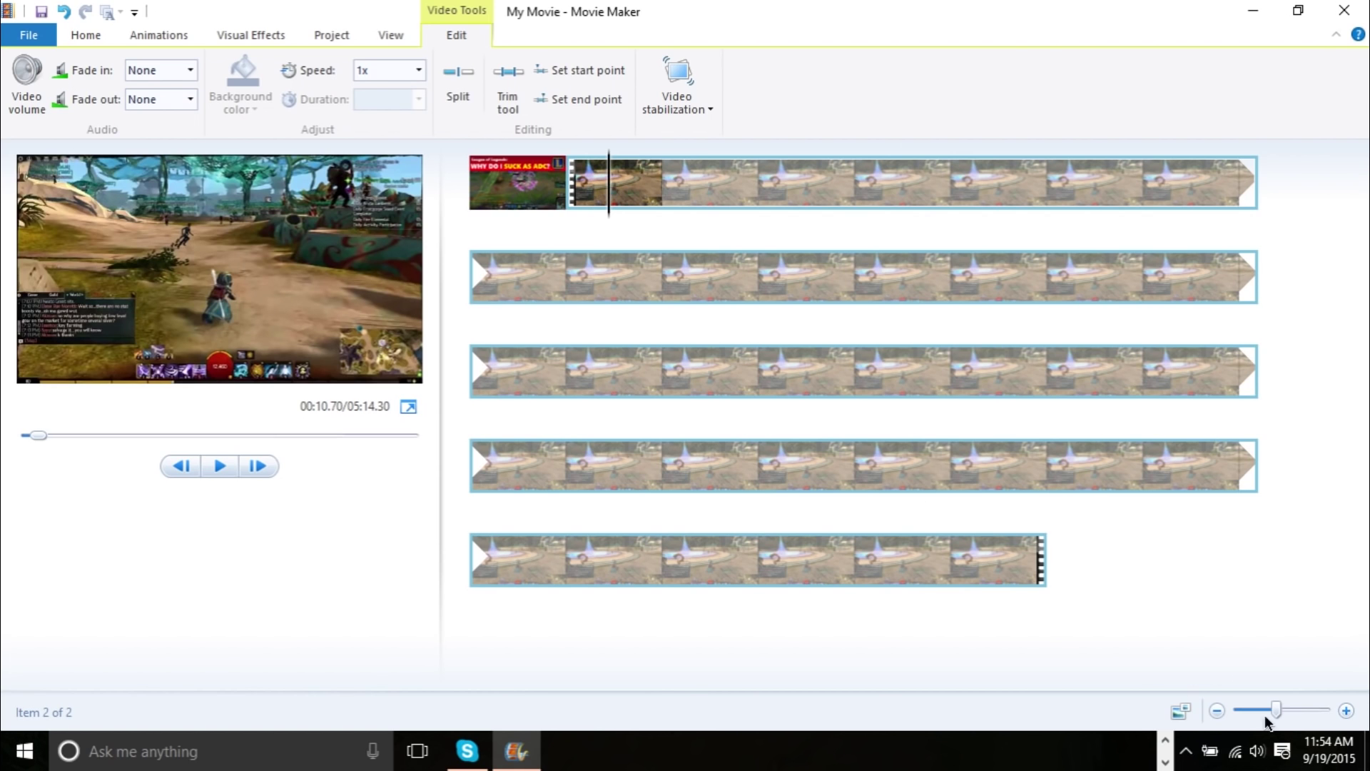
pyautogui.moveTo(1274, 717); pyautogui.dragTo(1282, 718)
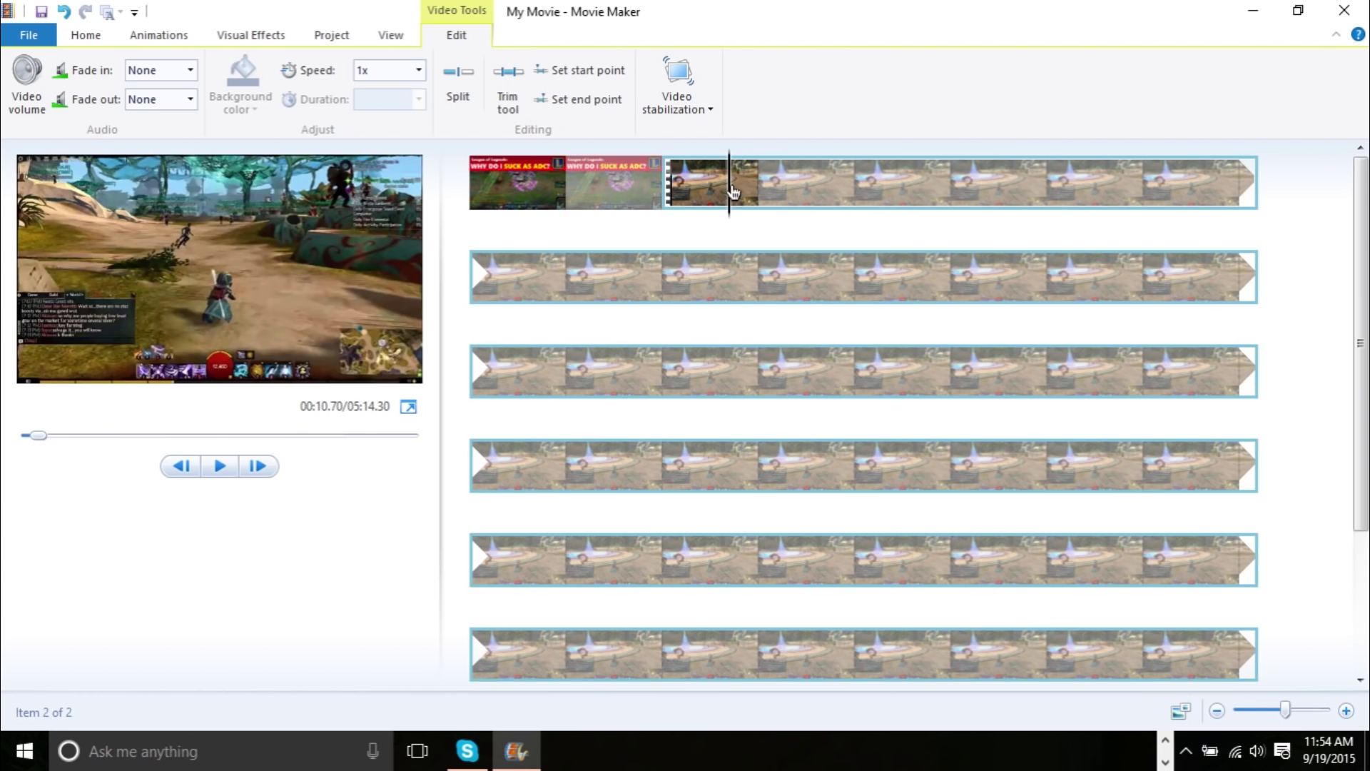
# Examine the opening seconds of the gameplay video by playing and scrubbing through it to find where its beginning should be cut
pyautogui.moveTo(1280, 718); pyautogui.dragTo(1306, 721)
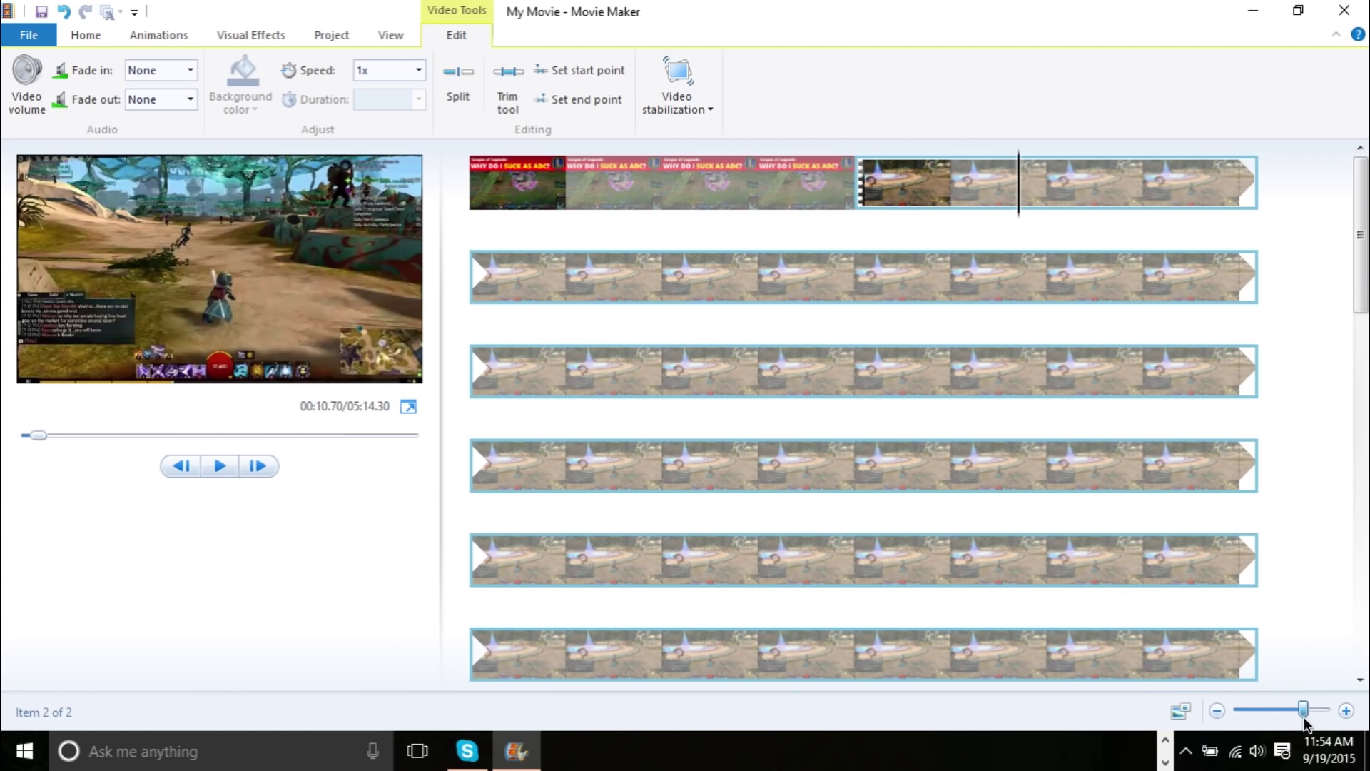
pyautogui.click(1014, 206)
pyautogui.moveTo(1016, 207); pyautogui.dragTo(988, 205)
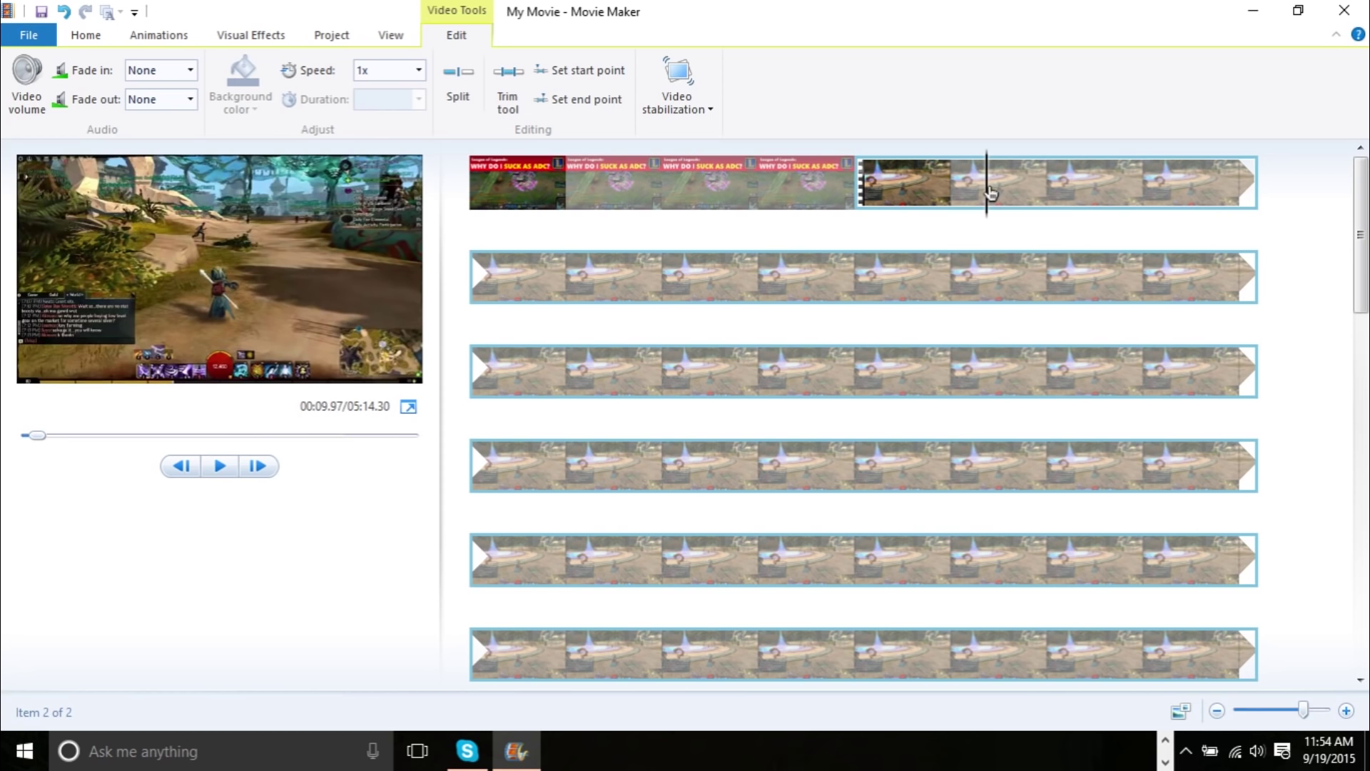
pyautogui.moveTo(991, 193); pyautogui.dragTo(898, 189)
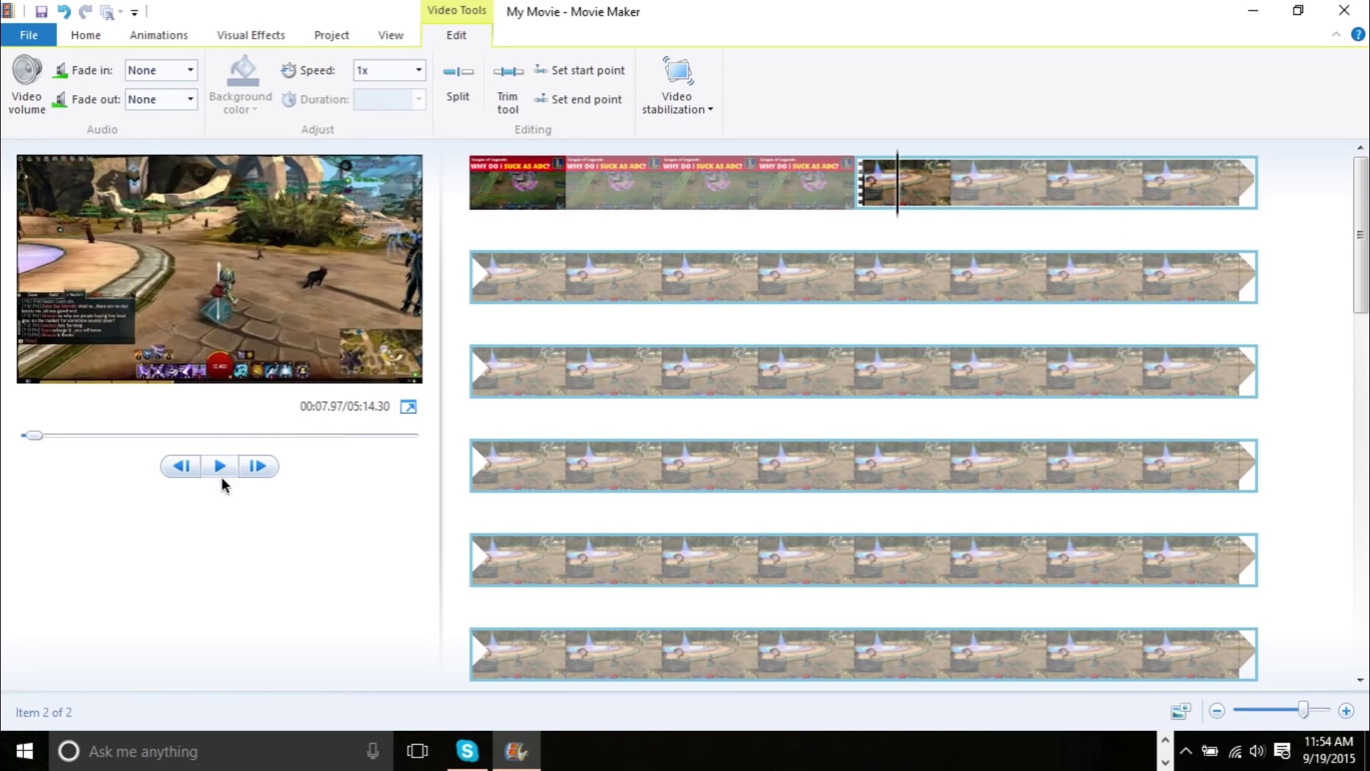
pyautogui.click(221, 466)
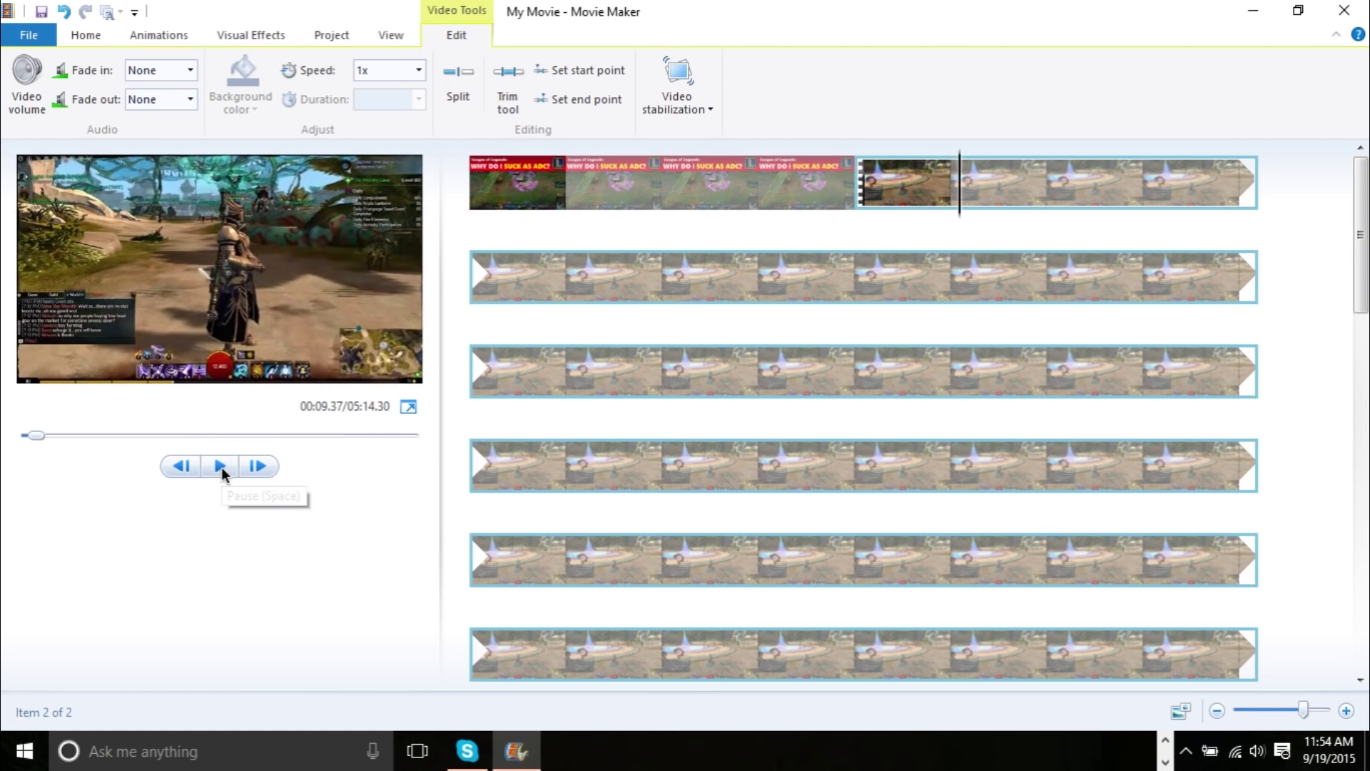
pyautogui.click(221, 467)
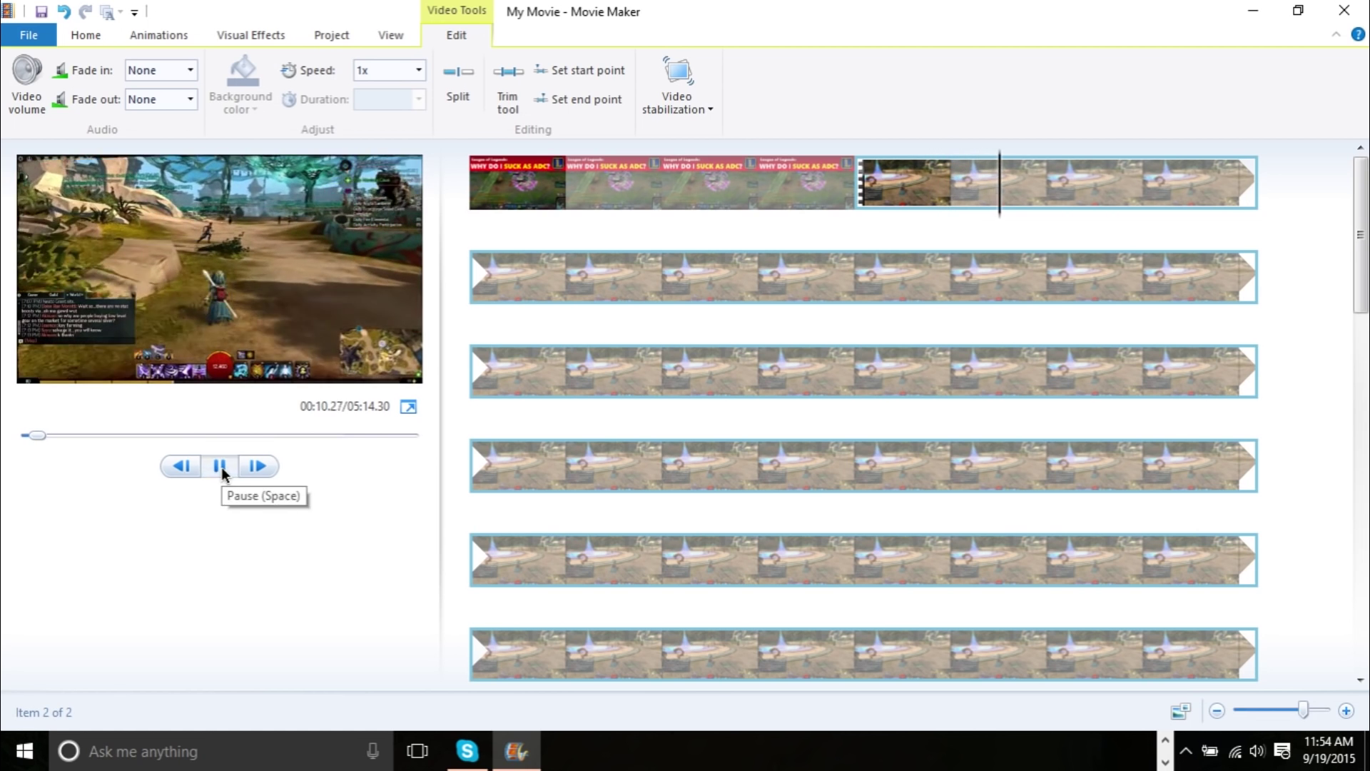
pyautogui.click(221, 467)
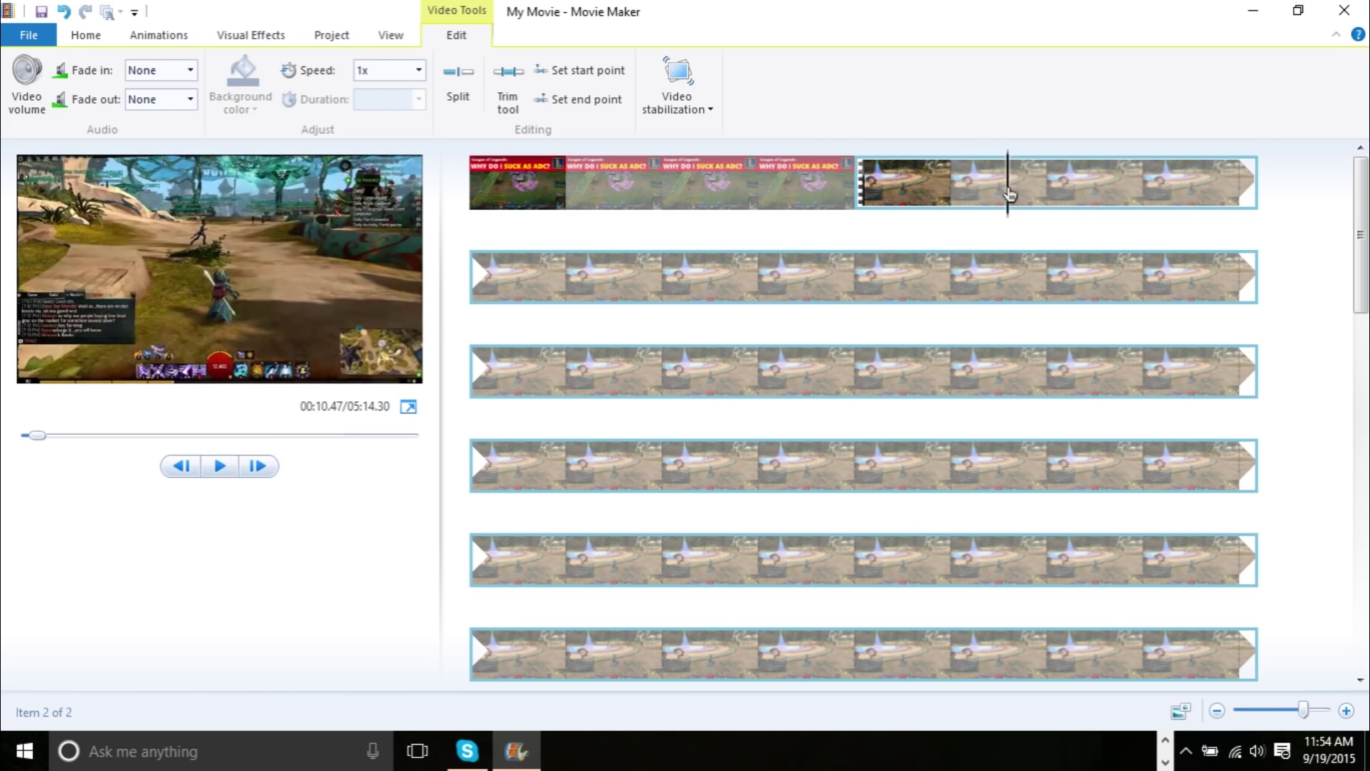
pyautogui.moveTo(1009, 194); pyautogui.dragTo(984, 197)
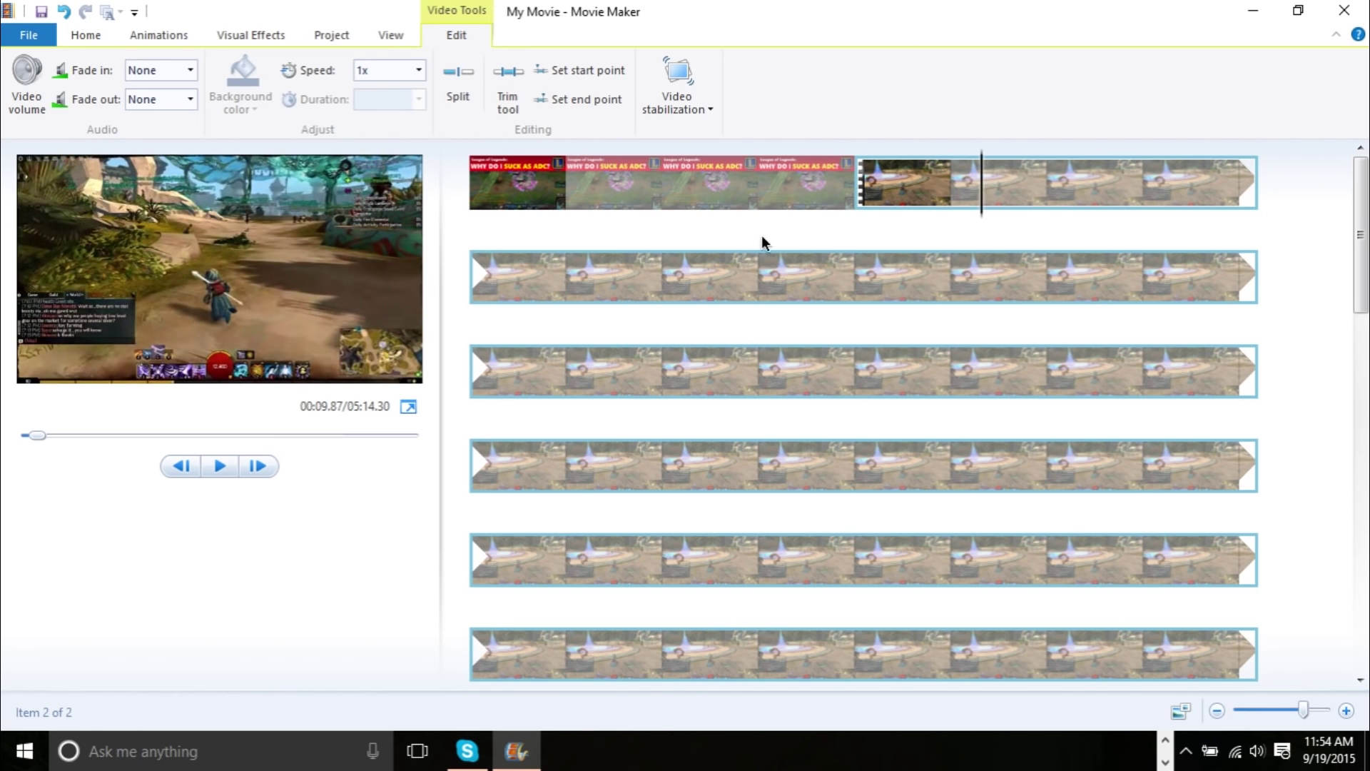
# Split the gameplay video at about 00:09.97
pyautogui.click(885, 180)
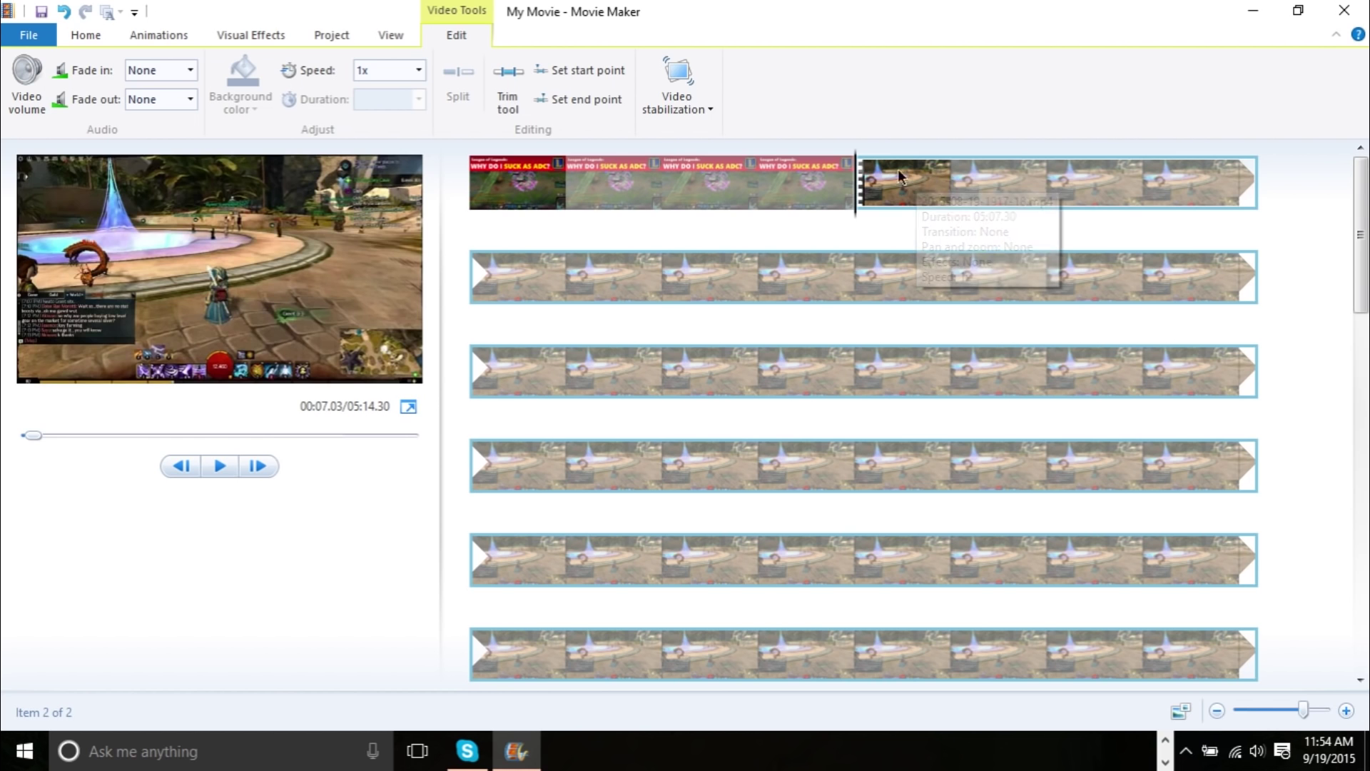
pyautogui.click(951, 200)
pyautogui.moveTo(954, 202); pyautogui.dragTo(988, 206)
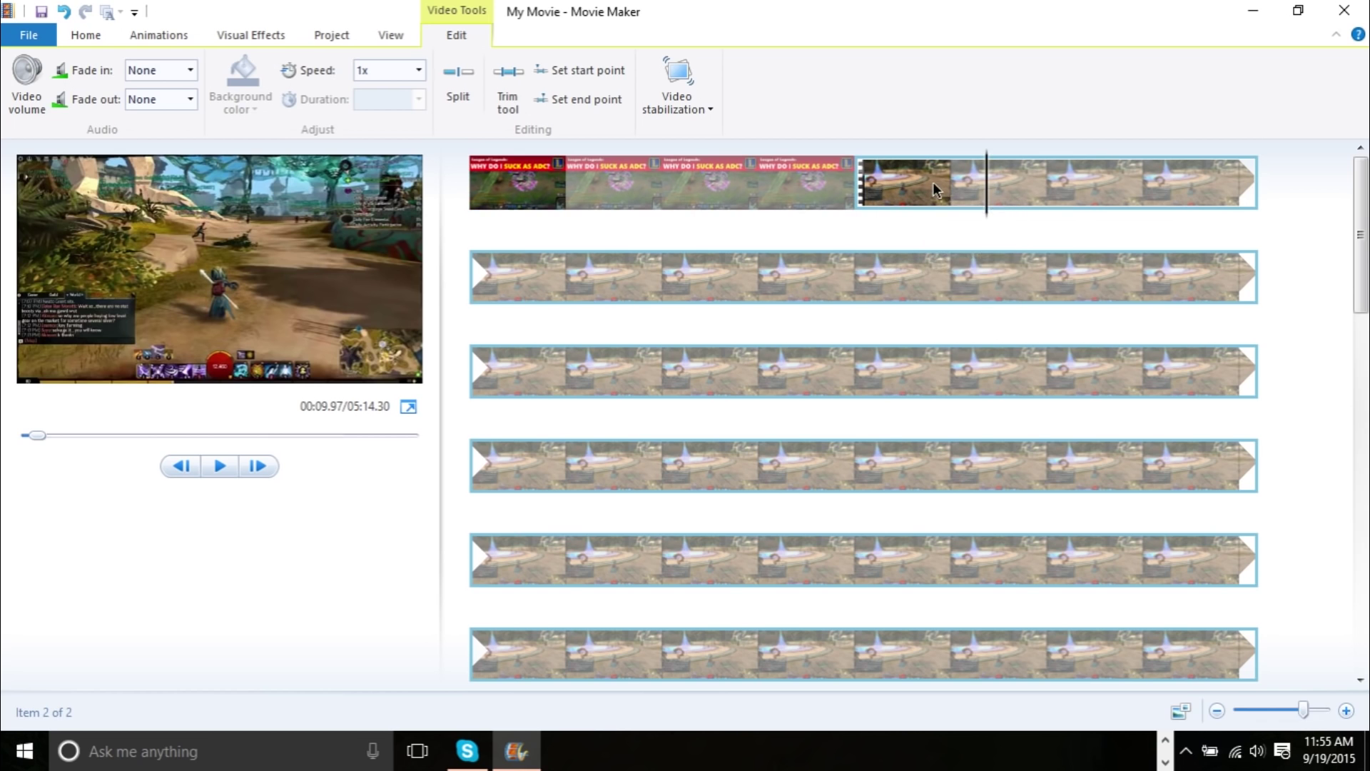
pyautogui.click(462, 80)
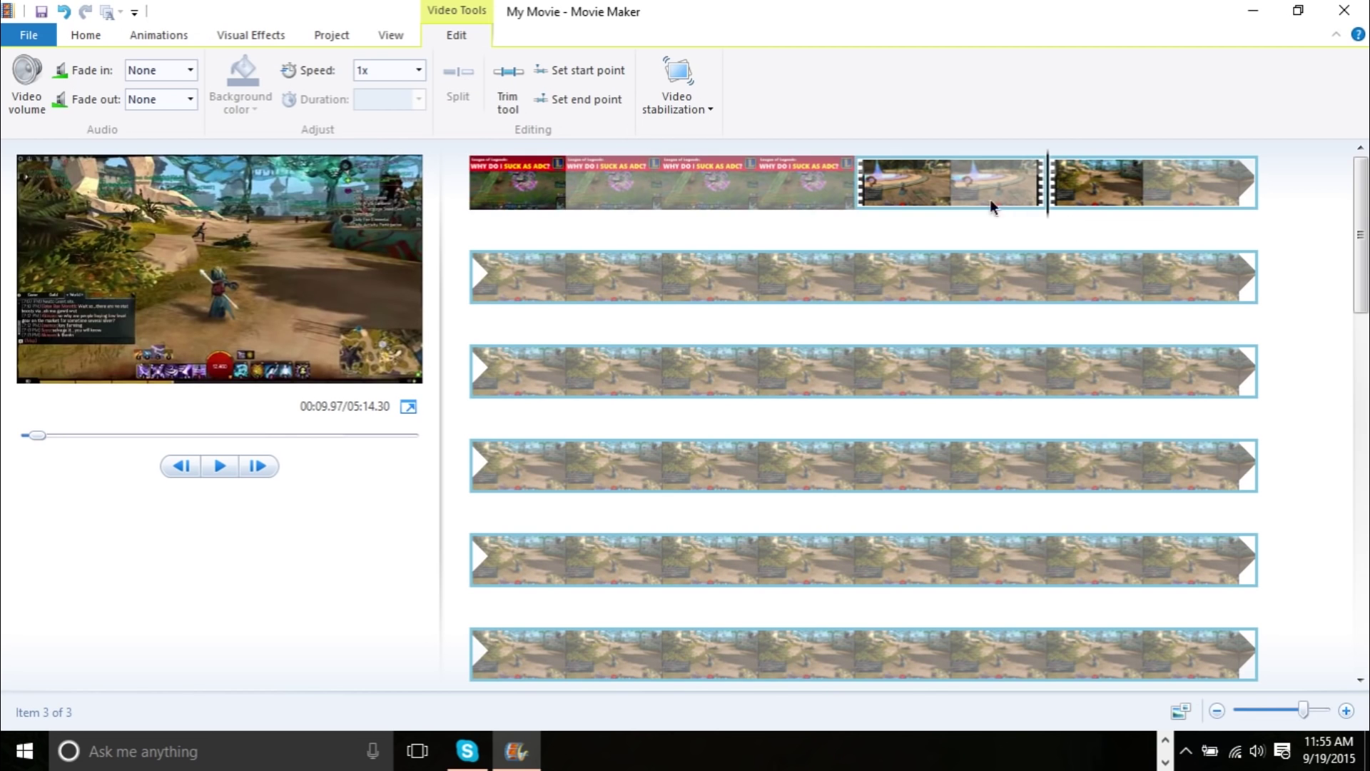
# Remove the short gameplay segment between the opening image and the split
pyautogui.click(978, 186)
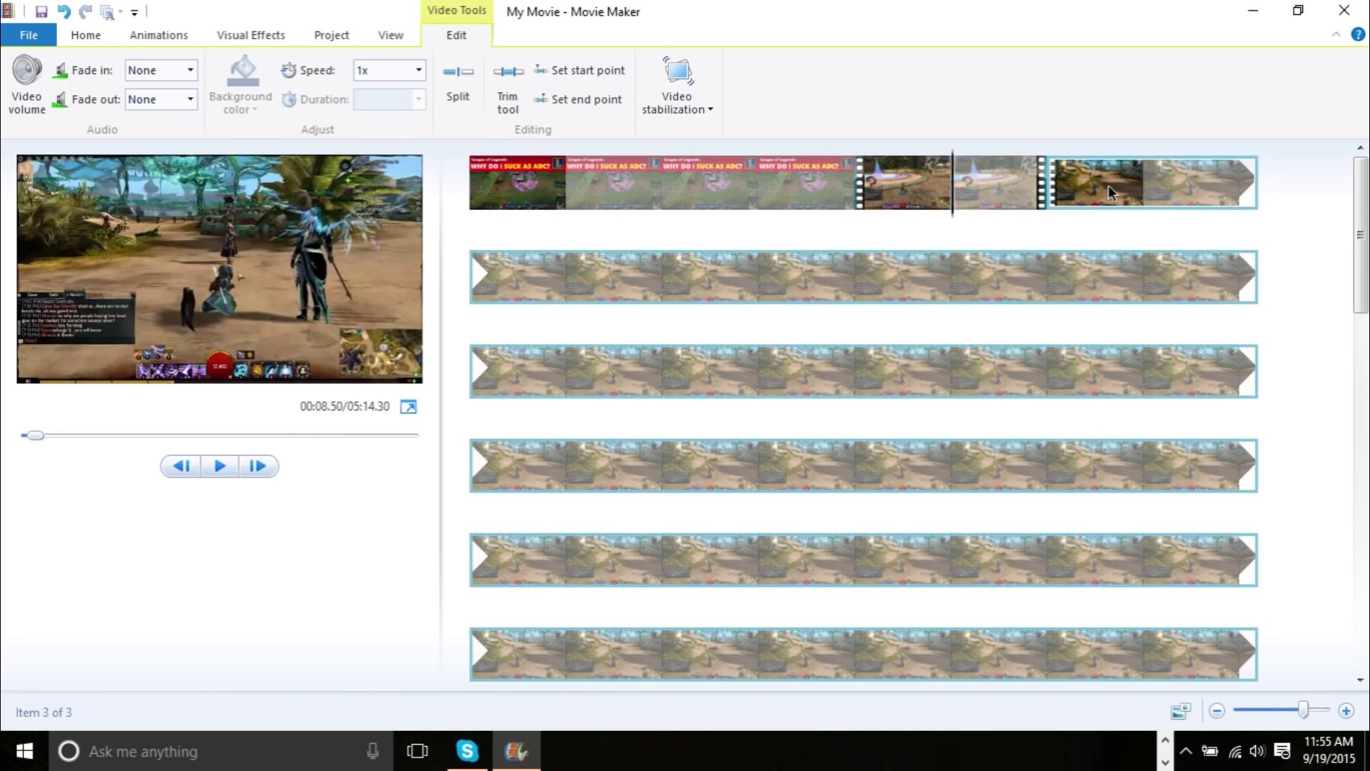
pyautogui.click(1001, 189)
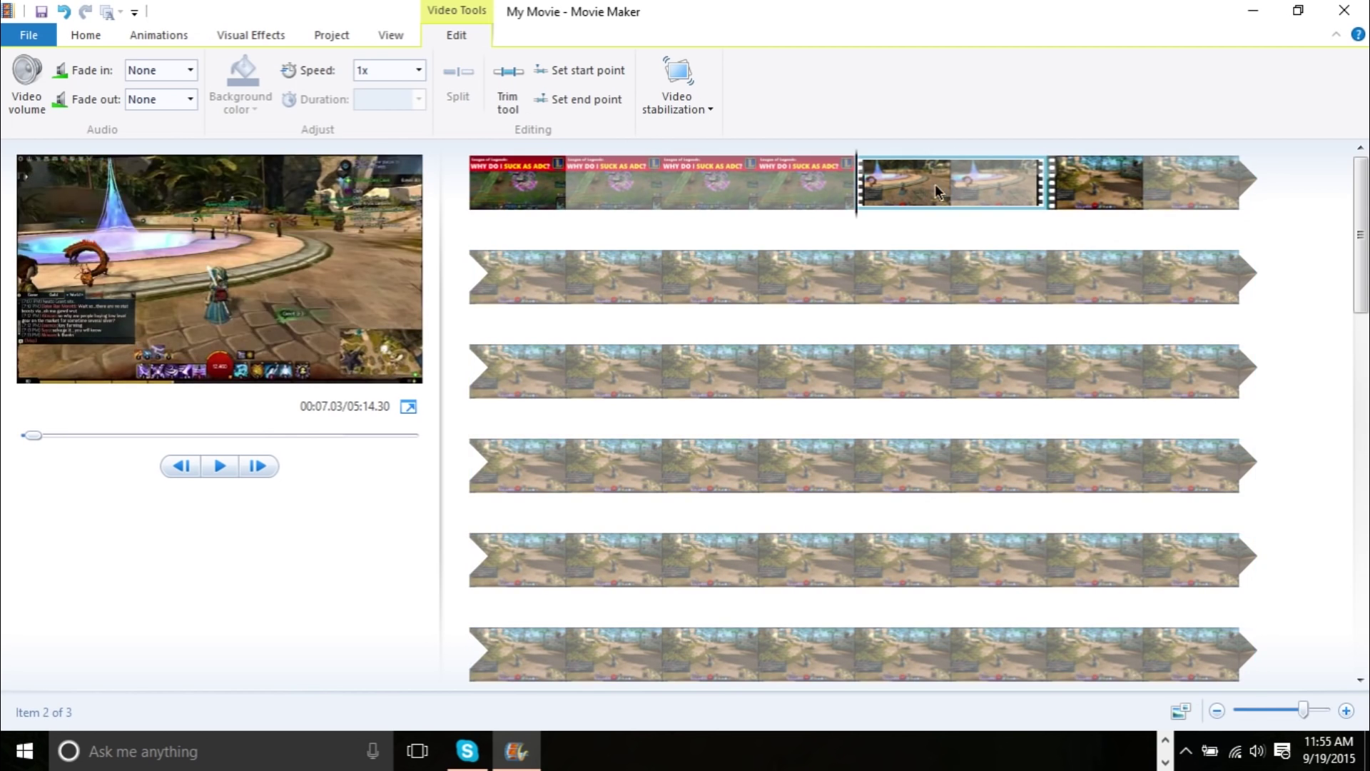
pyautogui.rightClick(926, 178)
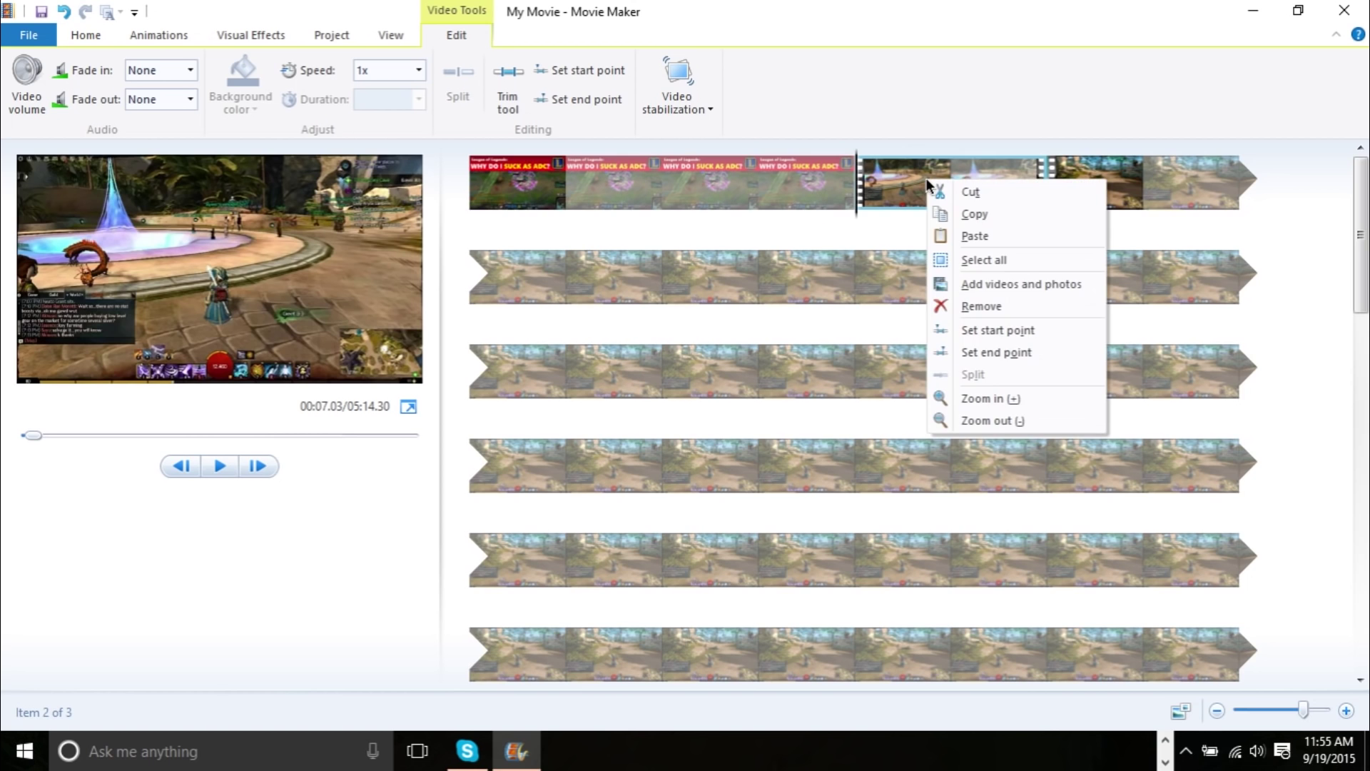
pyautogui.click(960, 308)
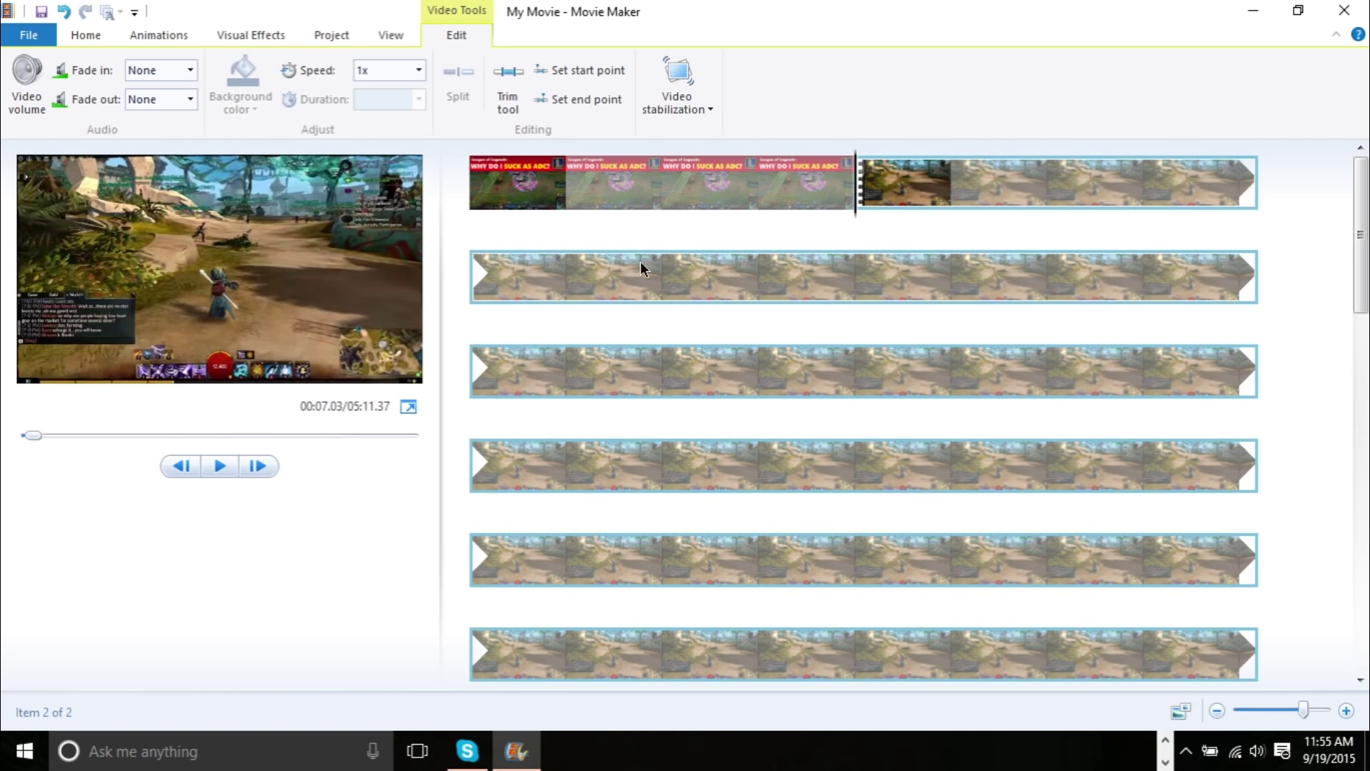
# Play the movie from the new start of the gameplay video and pause shortly after it
pyautogui.click(219, 466)
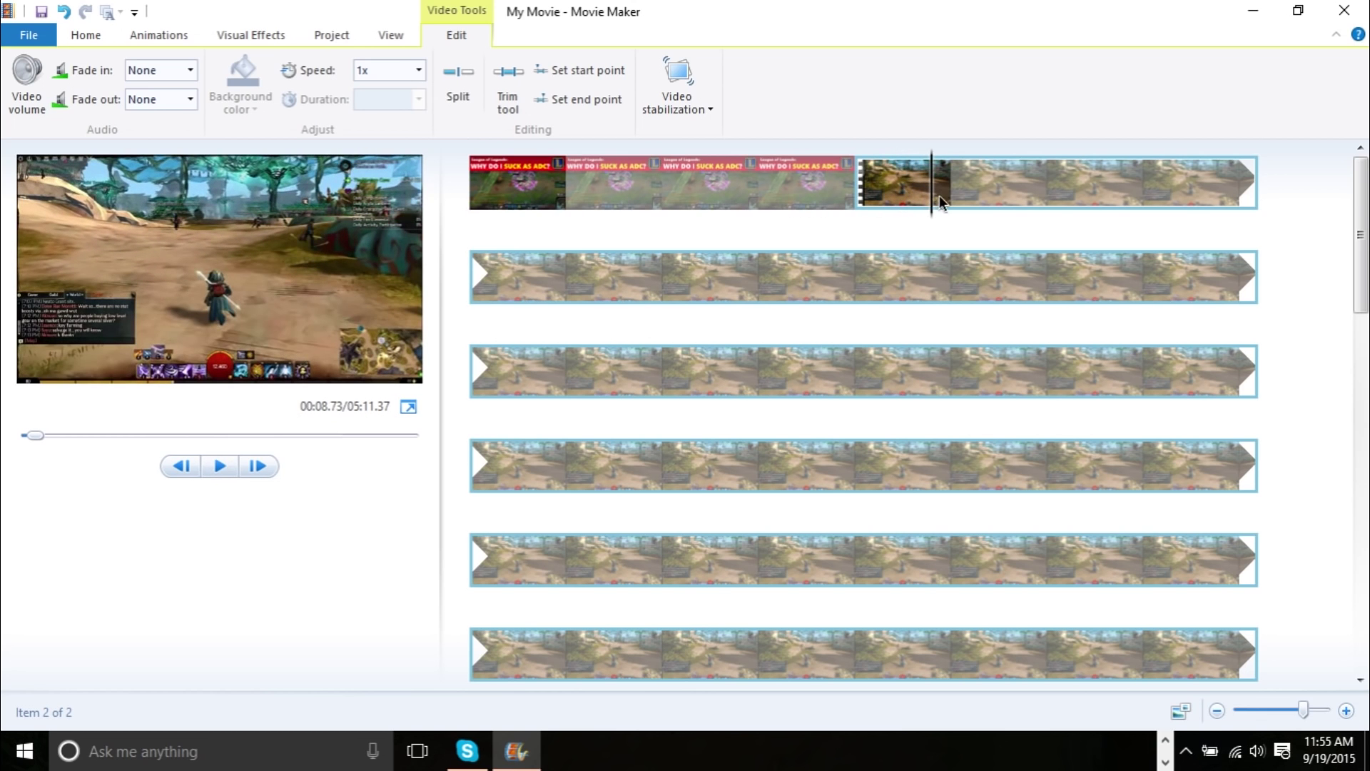
pyautogui.moveTo(935, 193)
pyautogui.mouseDown()
pyautogui.moveTo(774, 200)
pyautogui.moveTo(948, 198)
pyautogui.moveTo(789, 214)
pyautogui.moveTo(939, 217)
pyautogui.mouseUp()
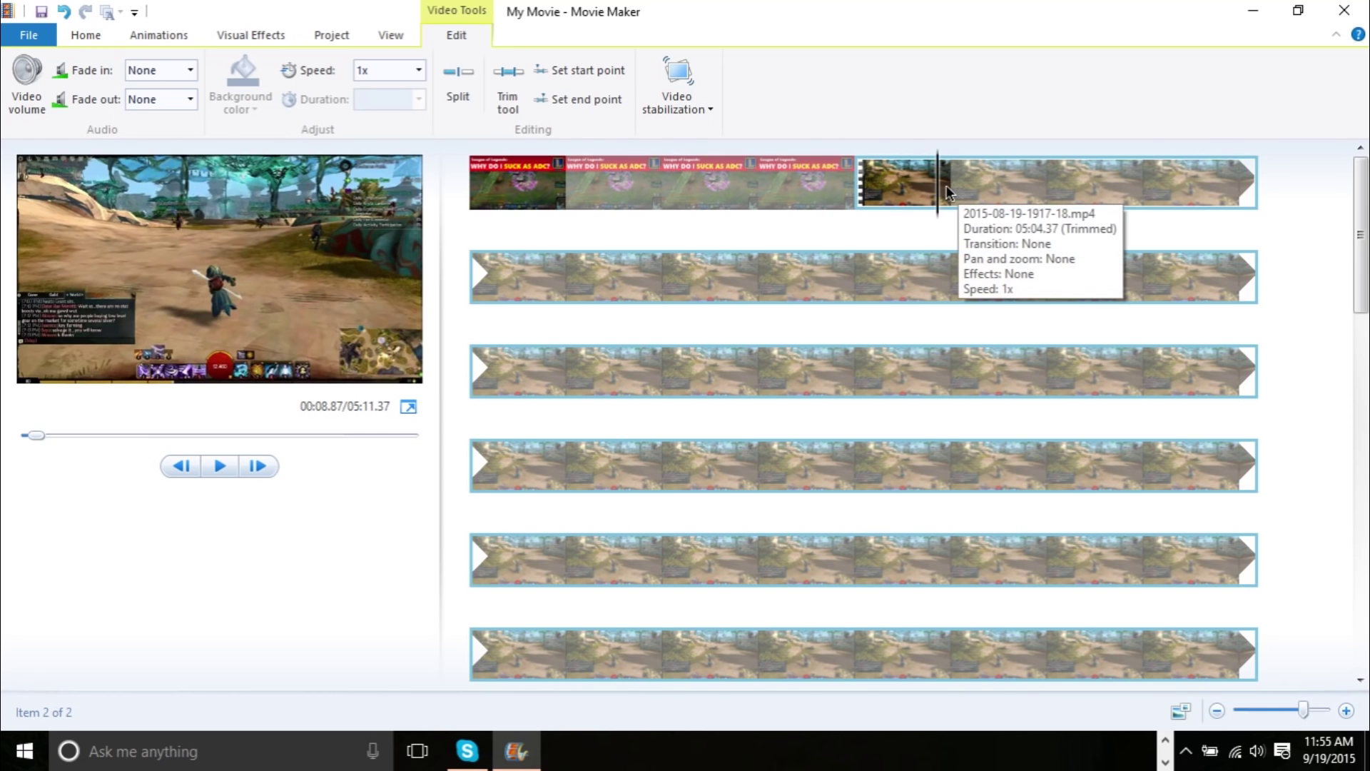
pyautogui.moveTo(937, 194)
pyautogui.mouseDown()
pyautogui.moveTo(994, 194)
pyautogui.moveTo(950, 196)
pyautogui.mouseUp()
# Play short samples of the gameplay video from the third and fifth timeline rows to find a middle section to cut
pyautogui.moveTo(950, 195); pyautogui.dragTo(754, 367)
pyautogui.click(221, 466)
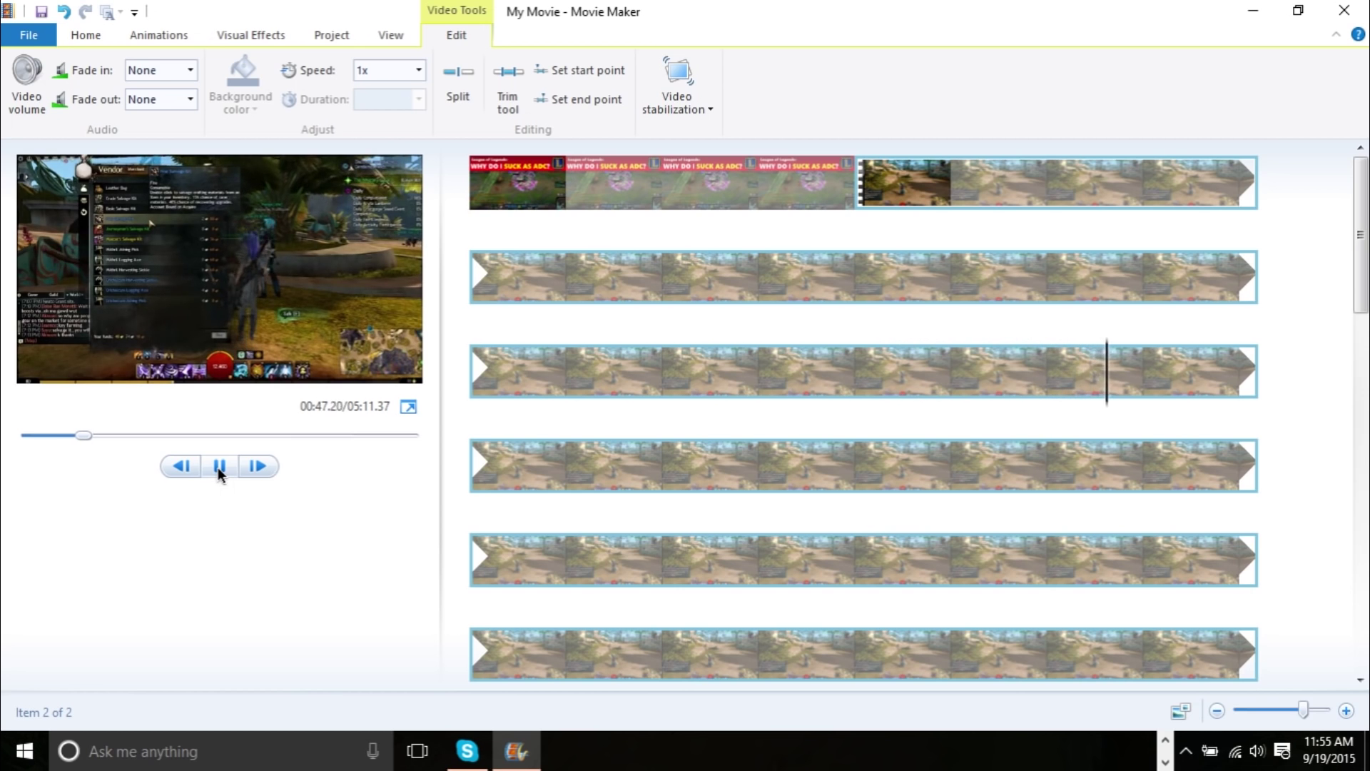
pyautogui.click(217, 467)
pyautogui.click(664, 557)
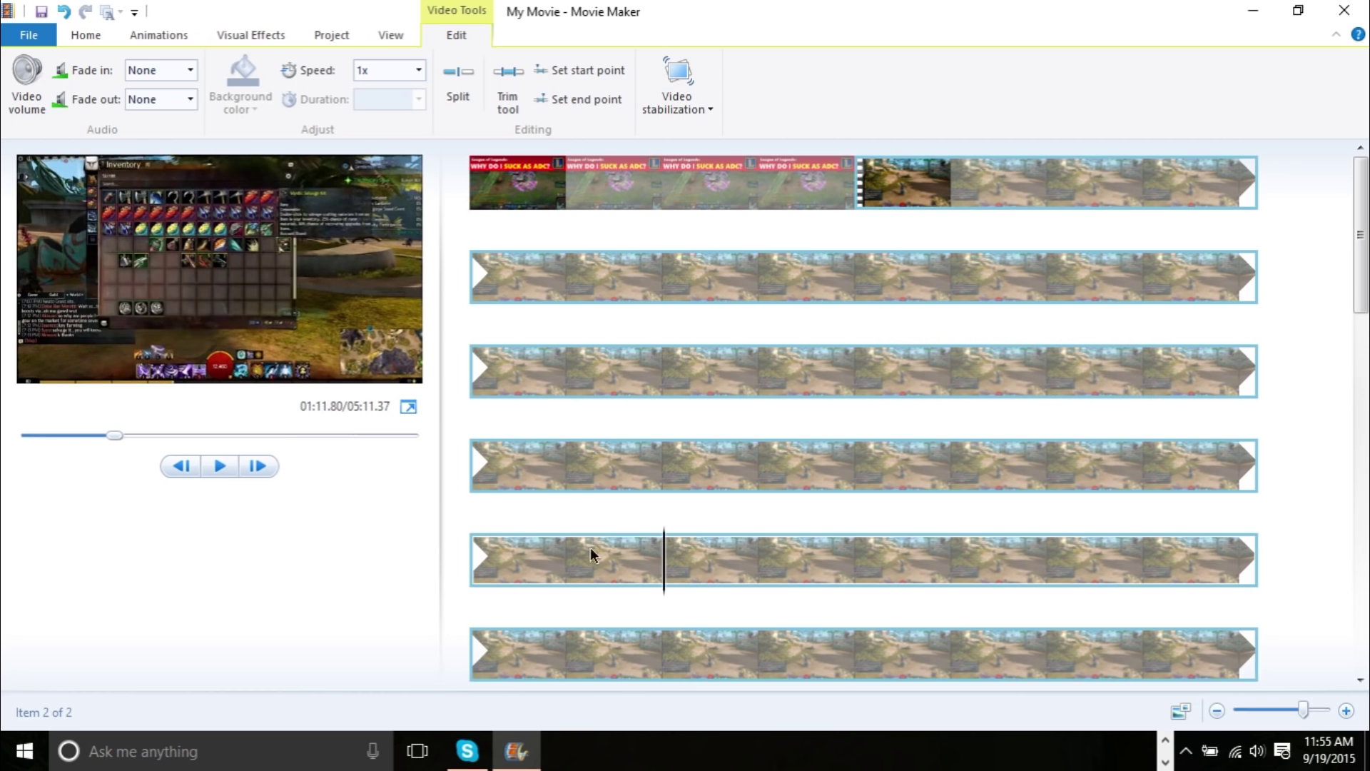
pyautogui.click(227, 465)
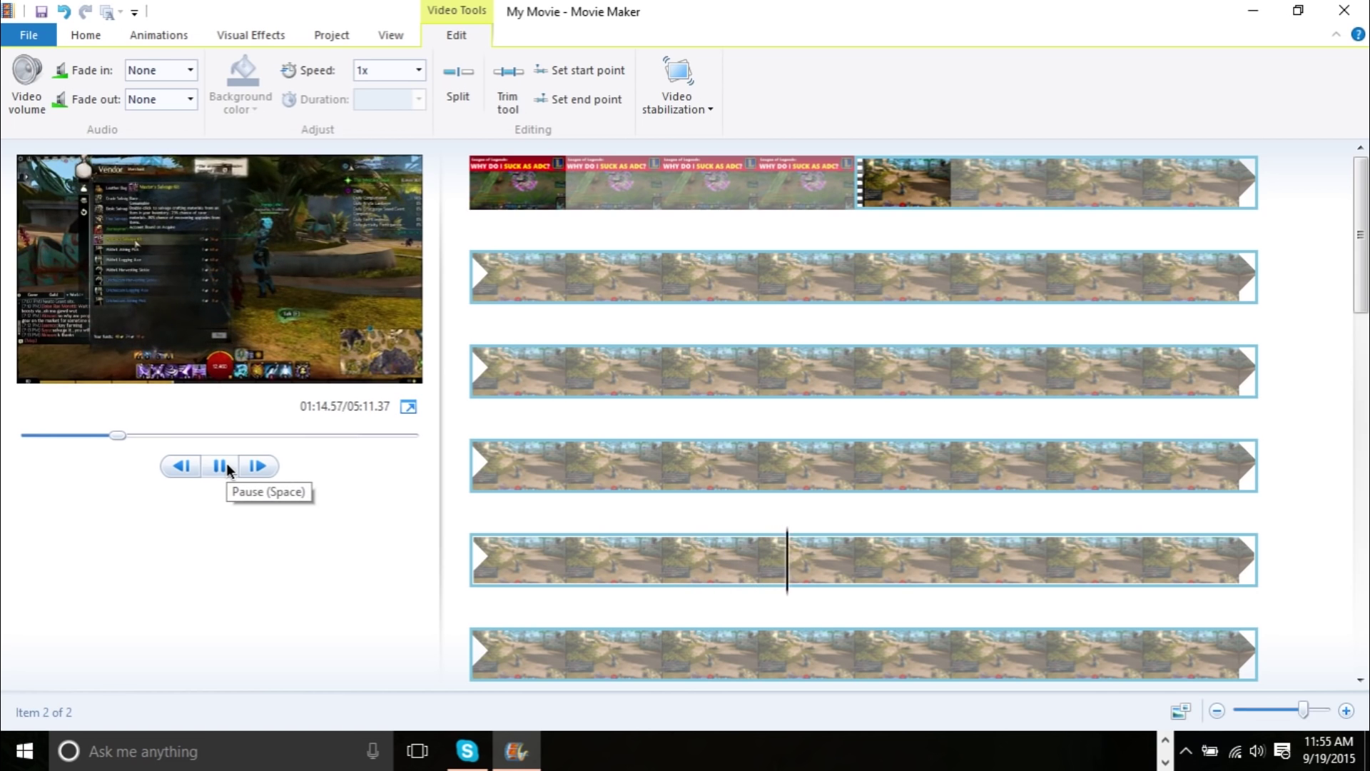
pyautogui.click(226, 465)
pyautogui.click(570, 379)
pyautogui.click(216, 467)
pyautogui.click(217, 469)
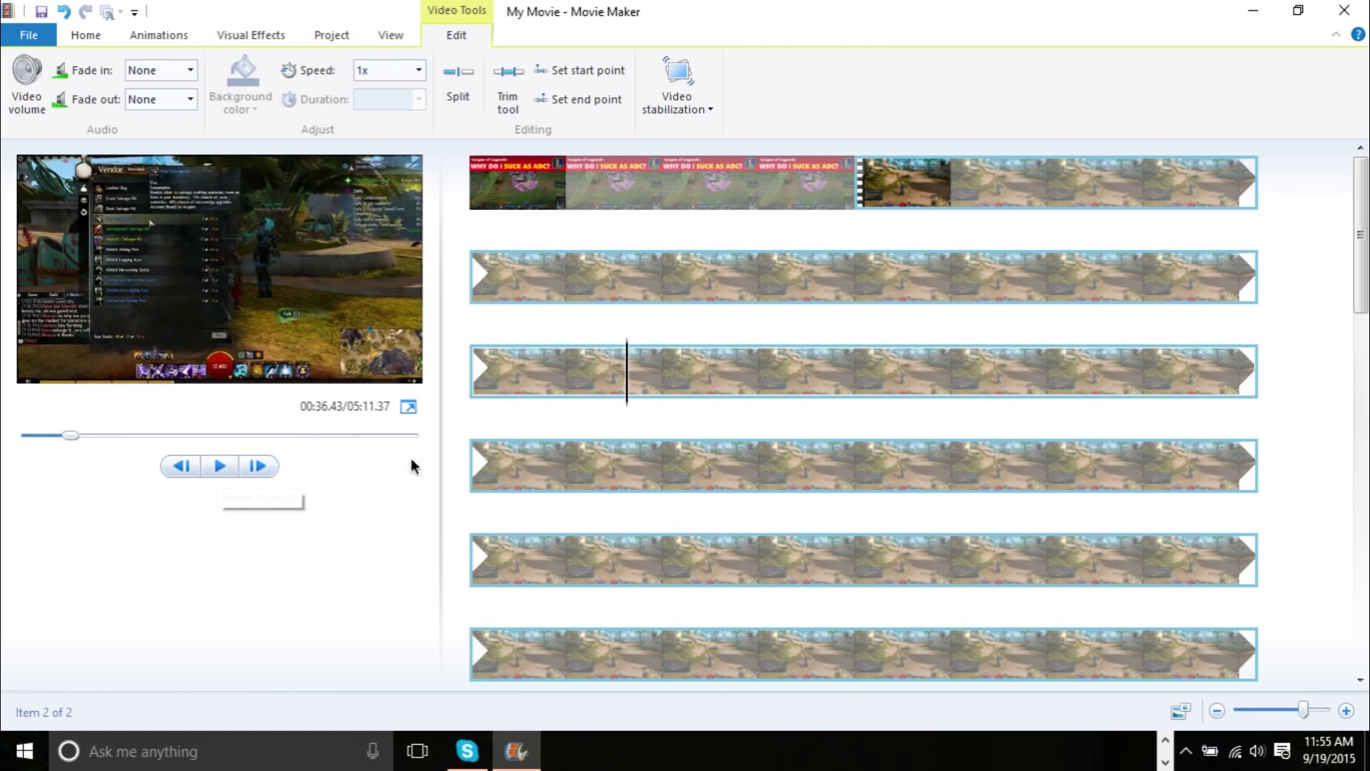
# Scrub through the third timeline row and split the gameplay video at about 00:35.50
pyautogui.moveTo(627, 391); pyautogui.dragTo(611, 420)
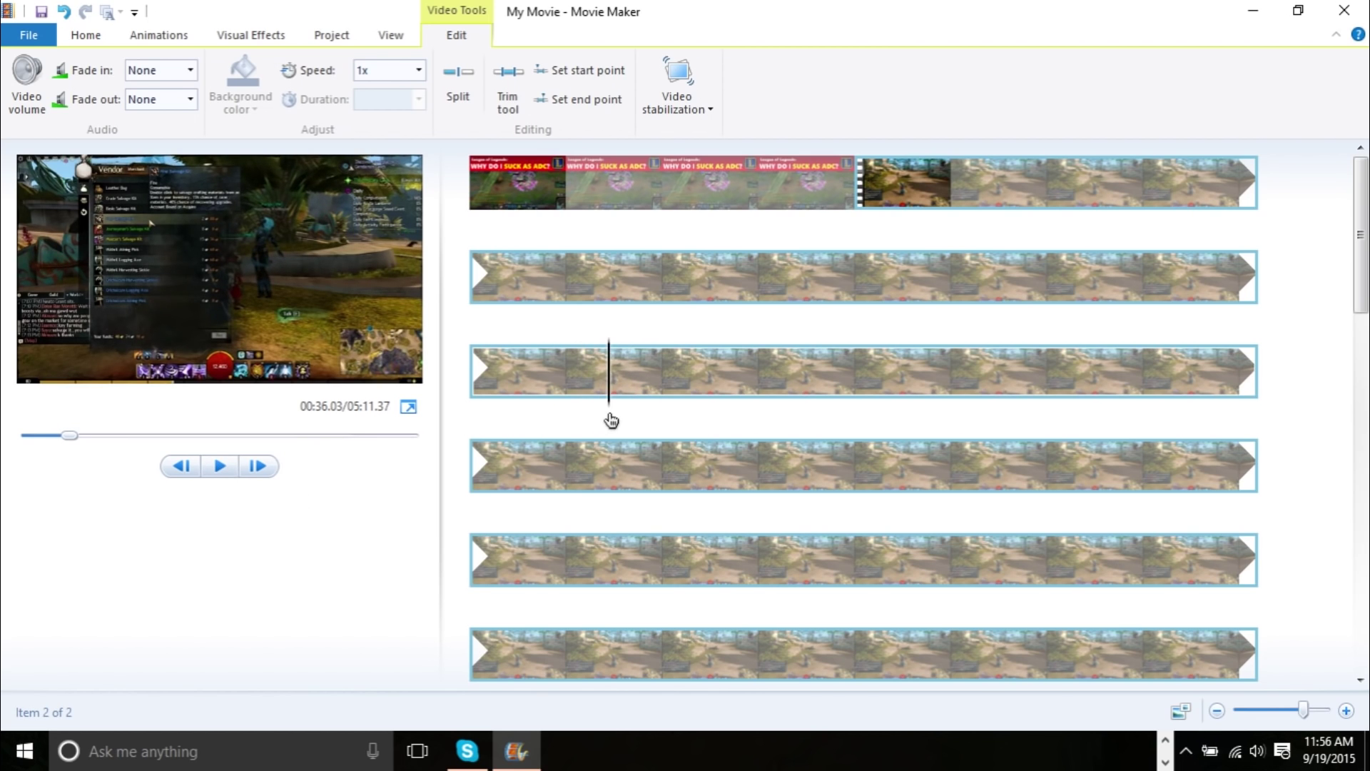
pyautogui.moveTo(611, 420); pyautogui.dragTo(761, 389)
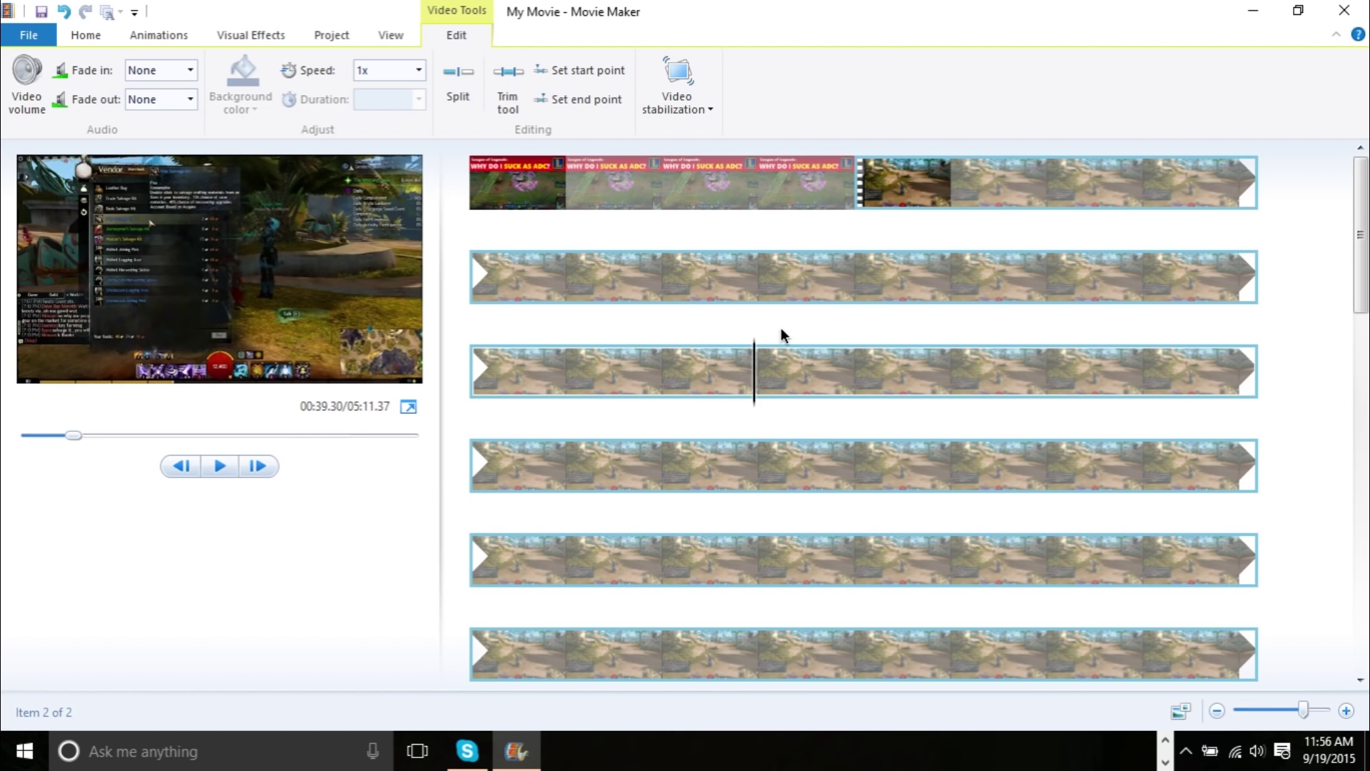
pyautogui.moveTo(756, 374); pyautogui.dragTo(583, 404)
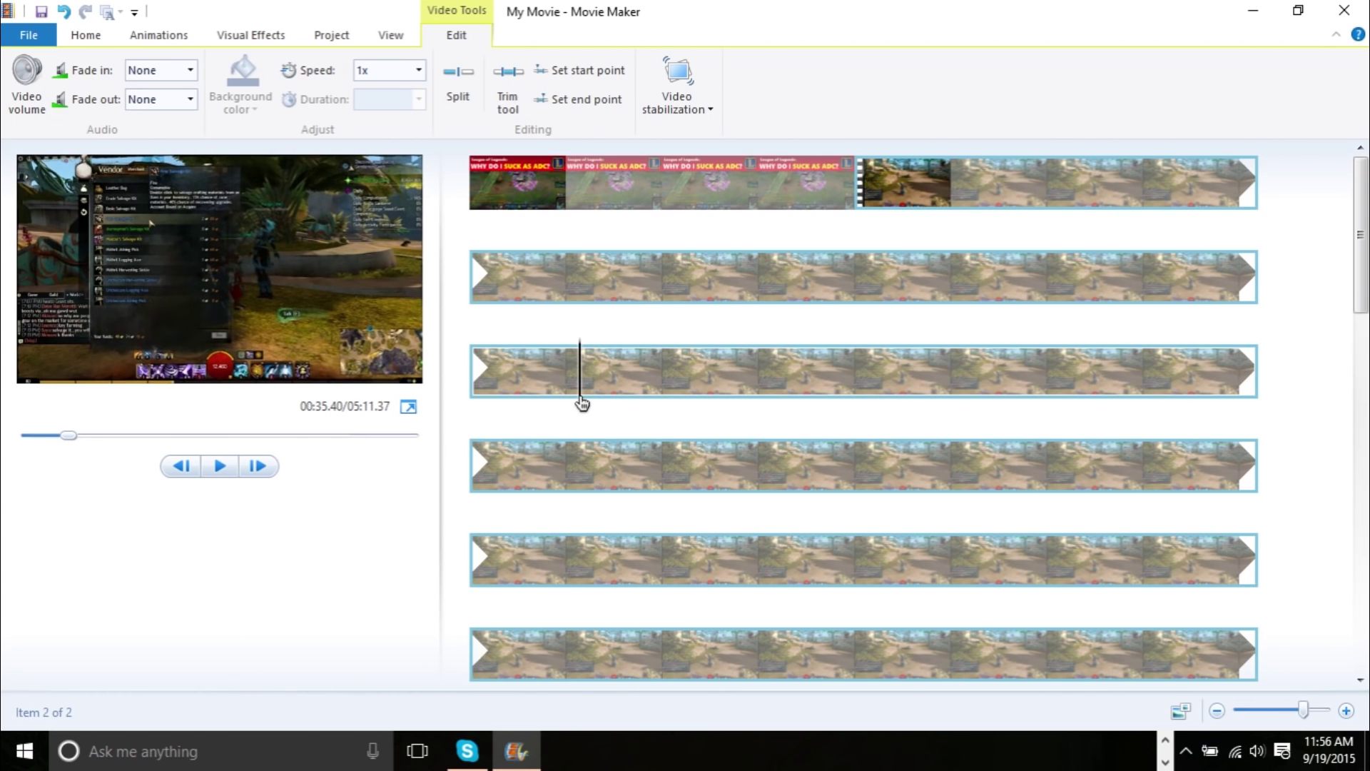
pyautogui.moveTo(583, 404)
pyautogui.mouseDown()
pyautogui.moveTo(718, 407)
pyautogui.moveTo(587, 406)
pyautogui.mouseUp()
pyautogui.click(452, 79)
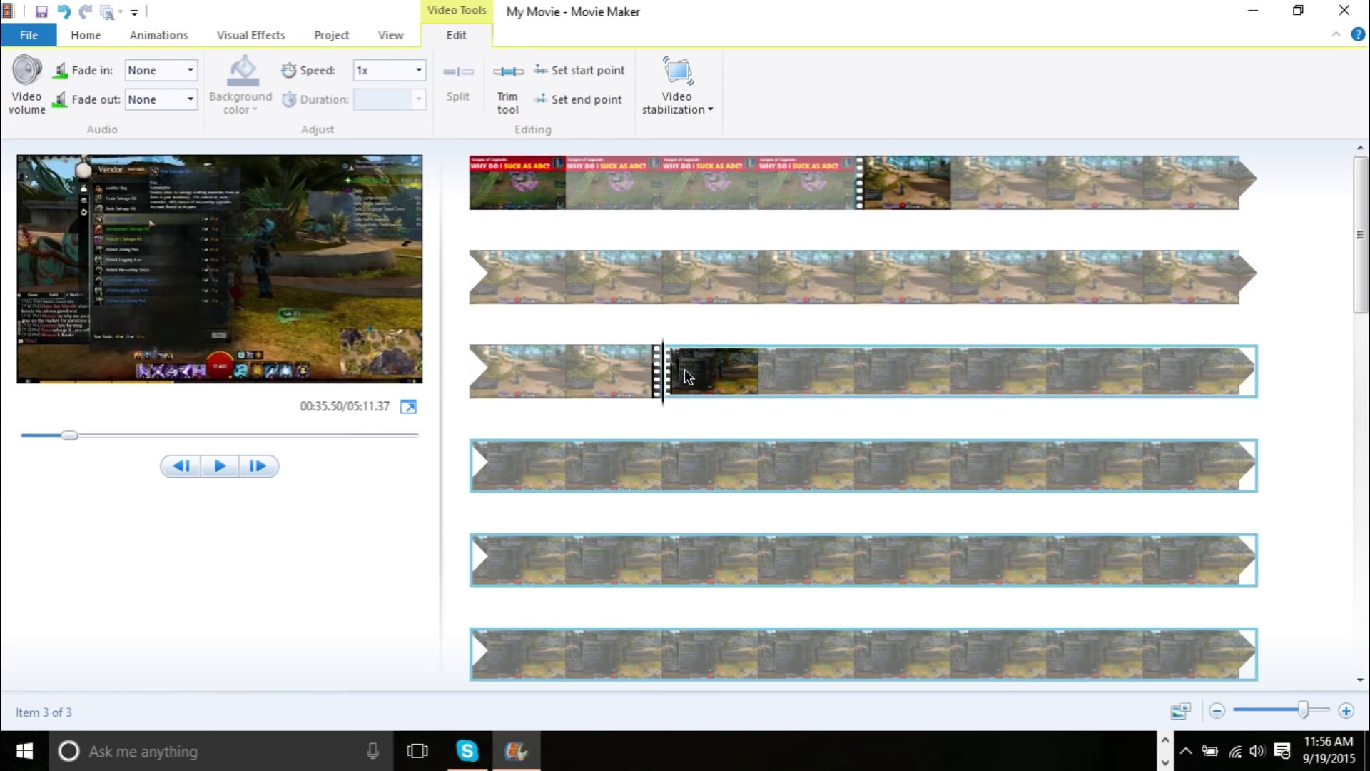
# Split the gameplay video again at about 00:39.87 and remove the section between the two splits
pyautogui.moveTo(660, 373); pyautogui.dragTo(861, 394)
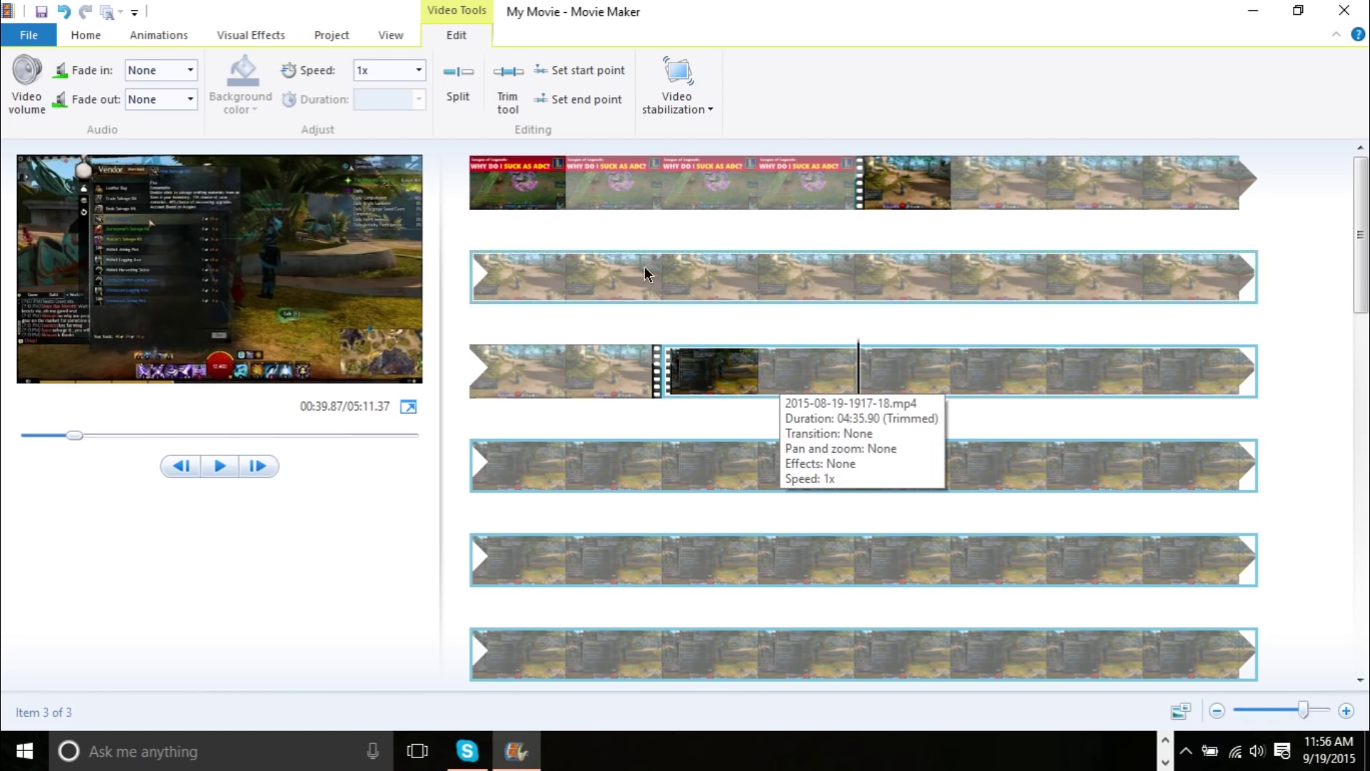
pyautogui.click(454, 78)
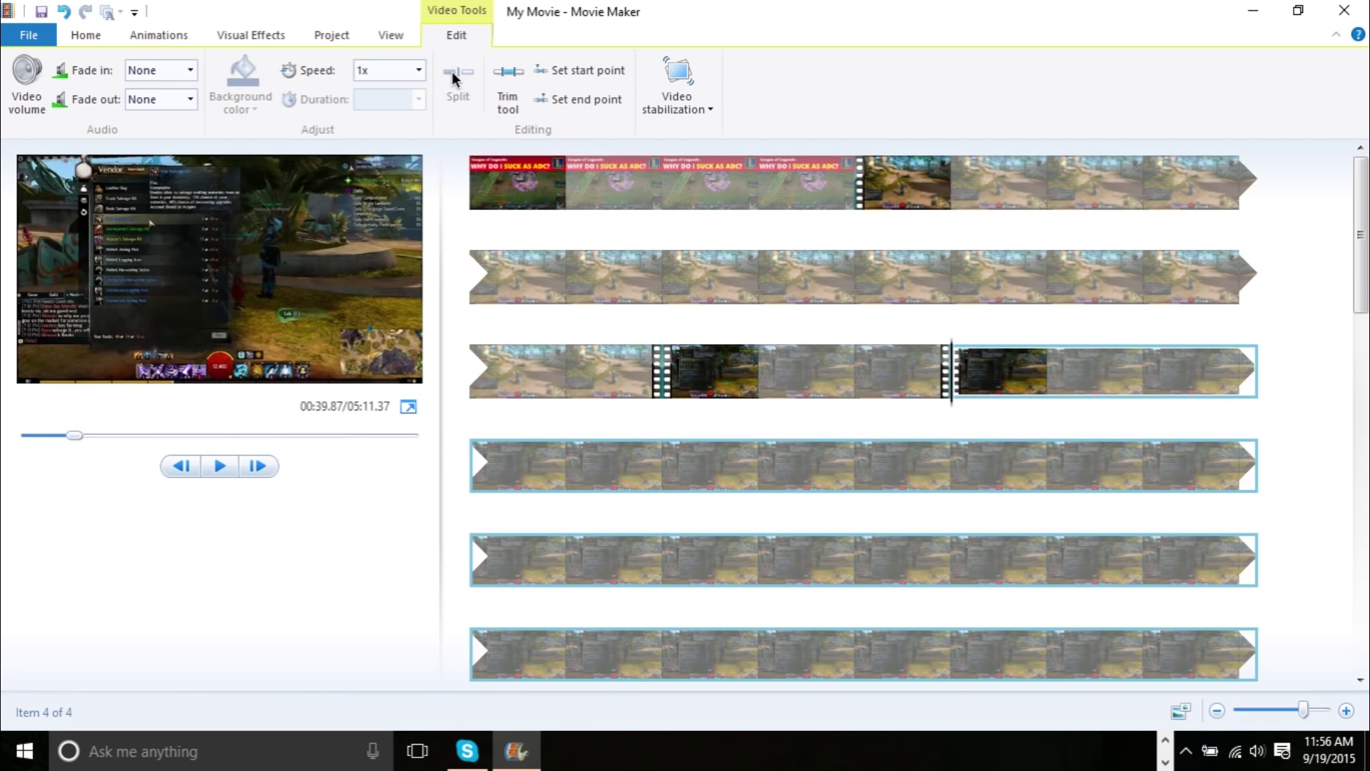
pyautogui.click(780, 374)
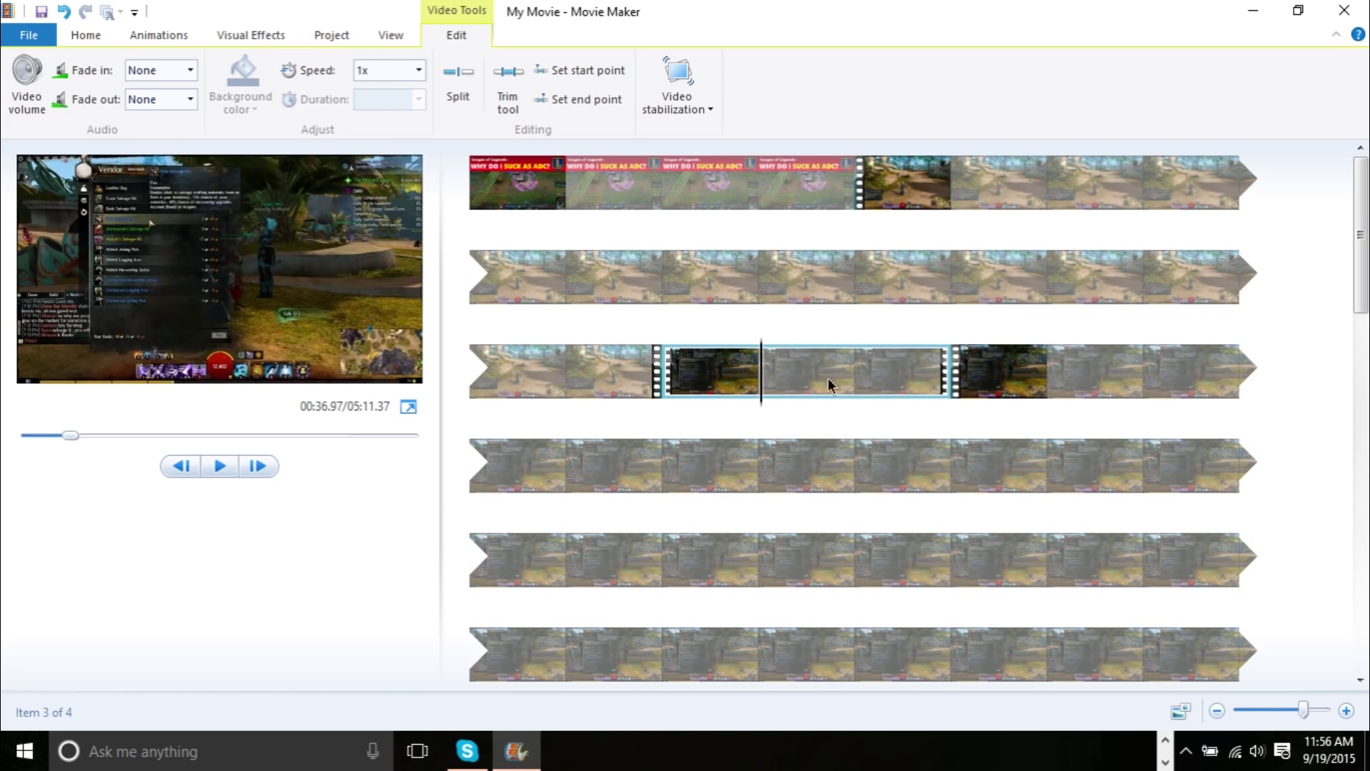
pyautogui.rightClick(773, 371)
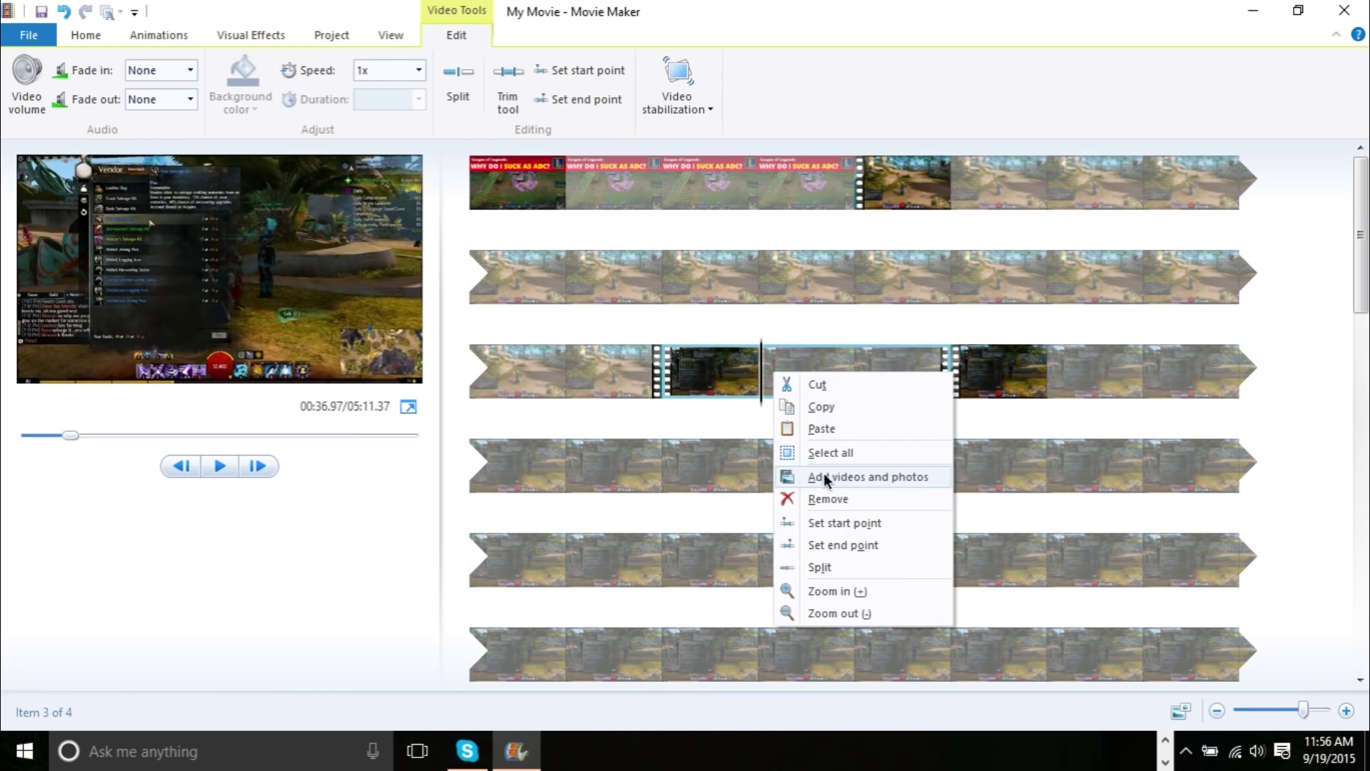
pyautogui.click(822, 496)
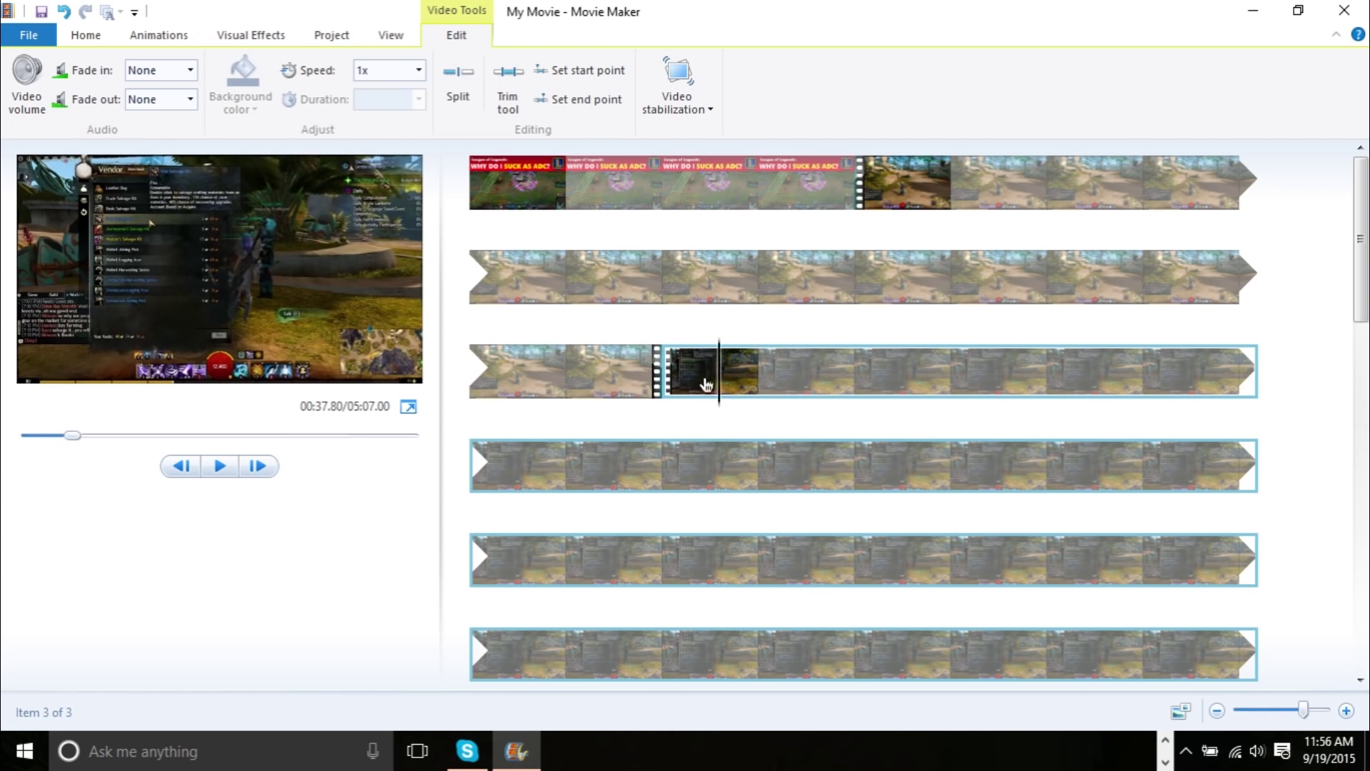
# Check the join left by the removed middle section and return the playhead to the start of the gameplay video
pyautogui.click(629, 378)
pyautogui.moveTo(652, 388)
pyautogui.mouseDown()
pyautogui.moveTo(707, 370)
pyautogui.moveTo(646, 374)
pyautogui.moveTo(626, 398)
pyautogui.moveTo(714, 404)
pyautogui.moveTo(609, 407)
pyautogui.moveTo(722, 407)
pyautogui.moveTo(661, 401)
pyautogui.moveTo(474, 330)
pyautogui.moveTo(725, 363)
pyautogui.moveTo(597, 398)
pyautogui.moveTo(645, 389)
pyautogui.moveTo(626, 397)
pyautogui.moveTo(669, 401)
pyautogui.mouseUp()
pyautogui.click(857, 195)
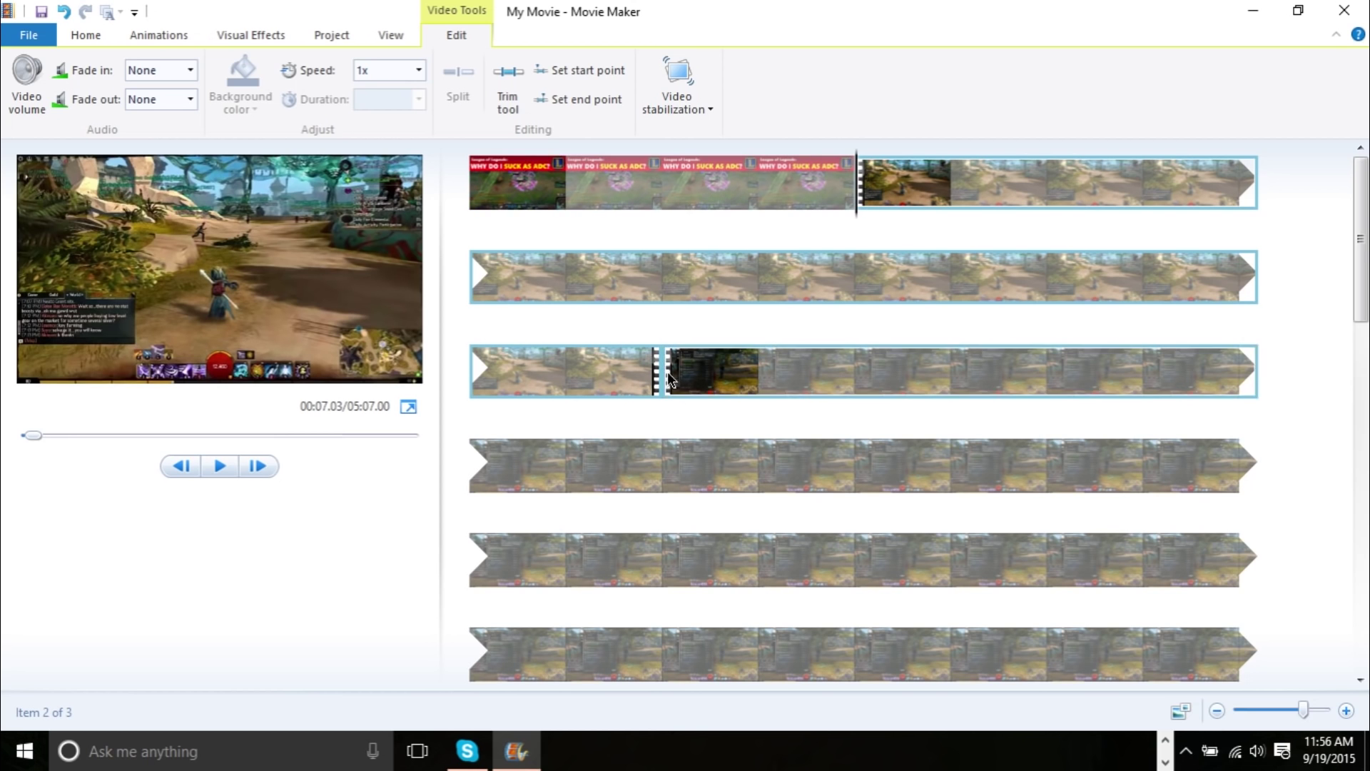
# Go to the end of the timeline and play the last seconds of the gameplay video
pyautogui.moveTo(1356, 307); pyautogui.dragTo(1358, 657)
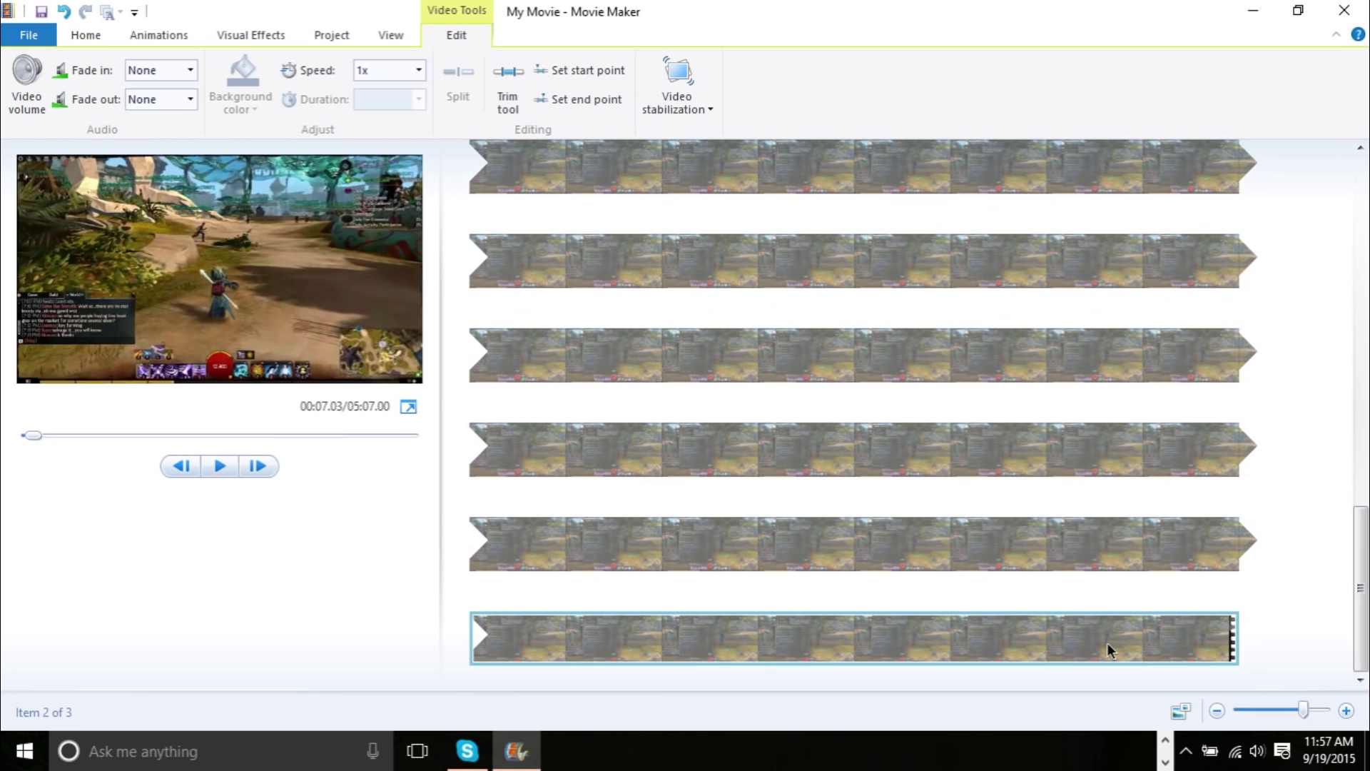
pyautogui.click(1109, 648)
pyautogui.click(230, 465)
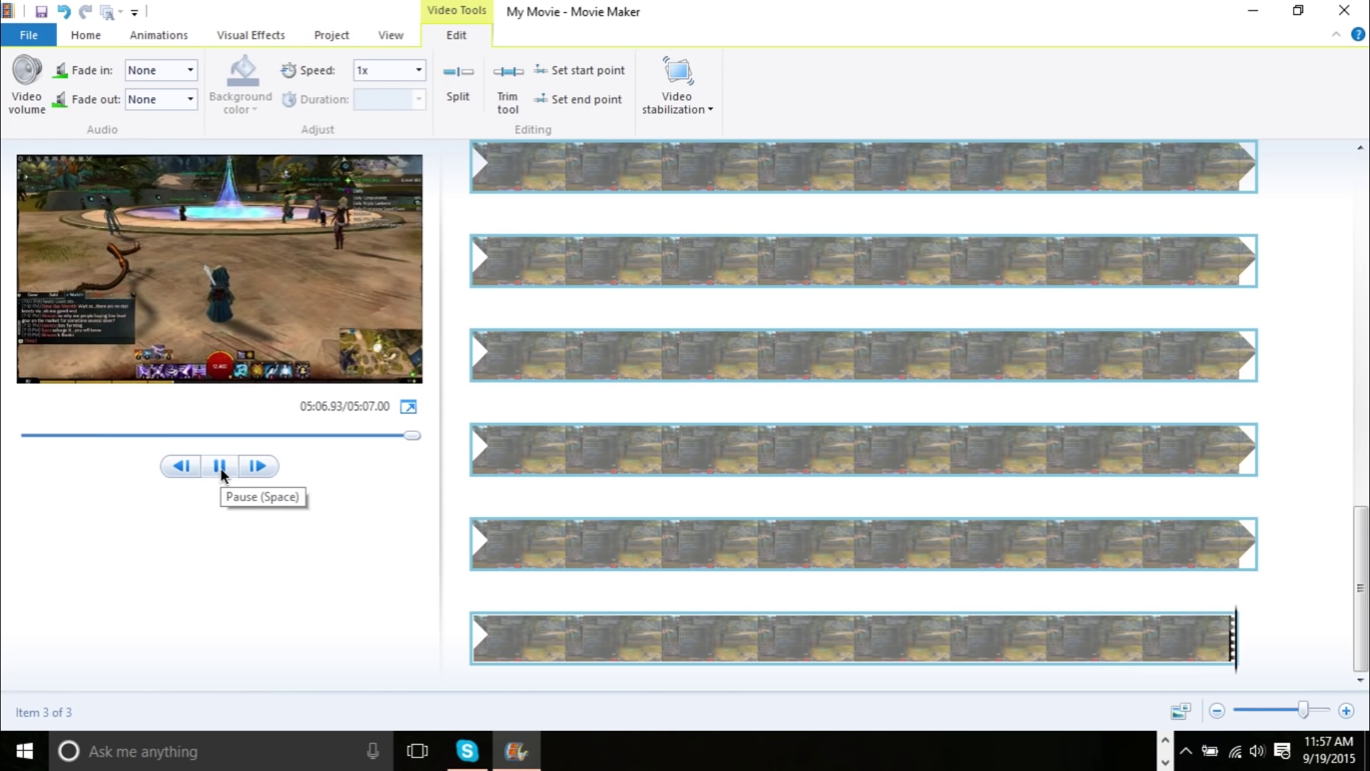
pyautogui.click(221, 467)
pyautogui.click(219, 464)
# Split the last gameplay clip at about 05:04.93, near the end of the movie
pyautogui.scroll(-10, 1347, 298)
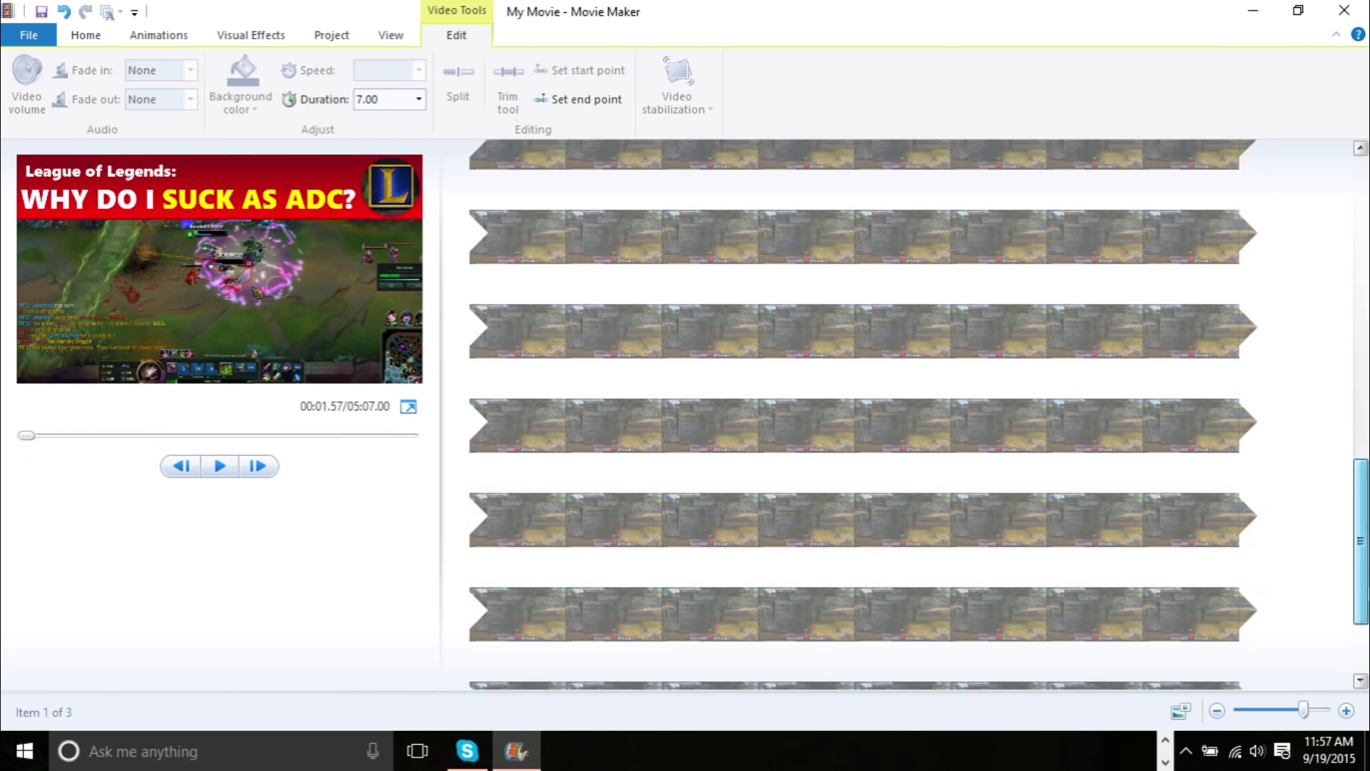
pyautogui.click(1080, 660)
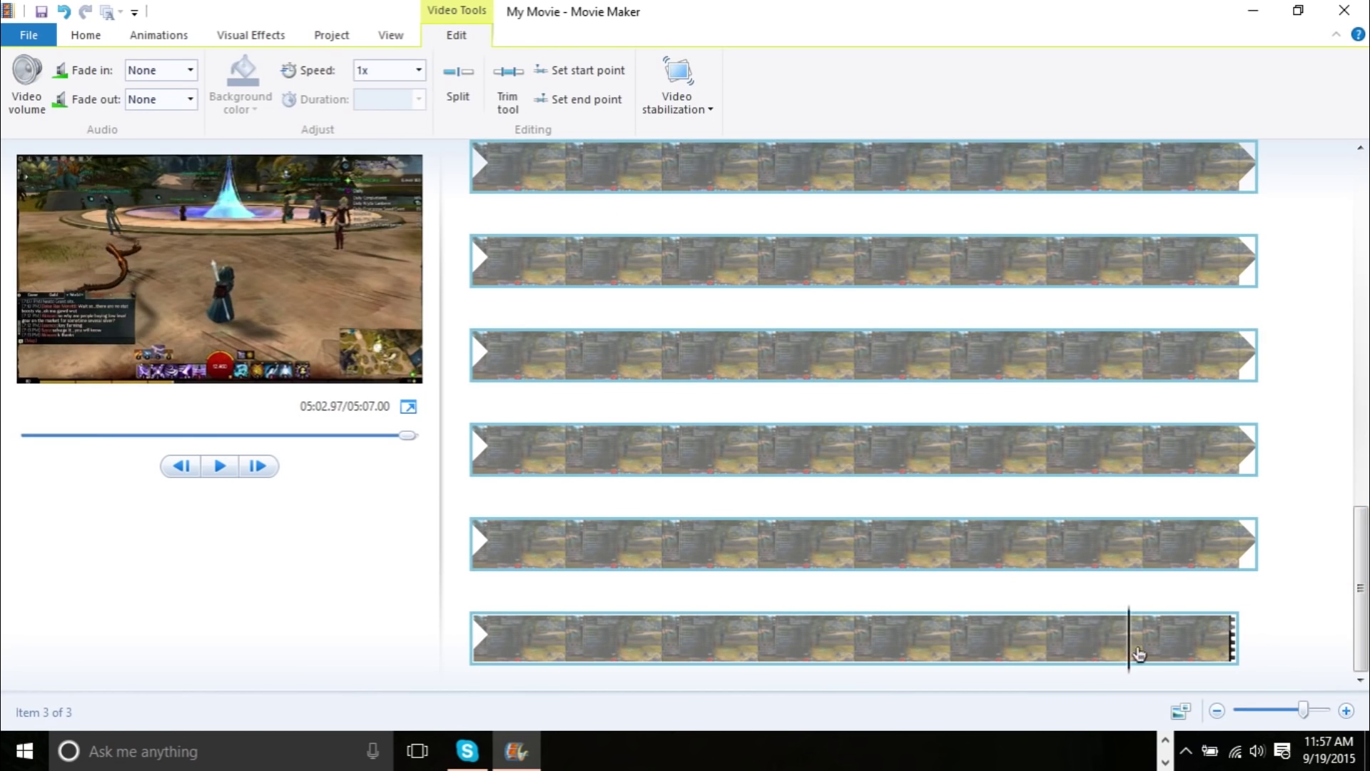
pyautogui.click(482, 97)
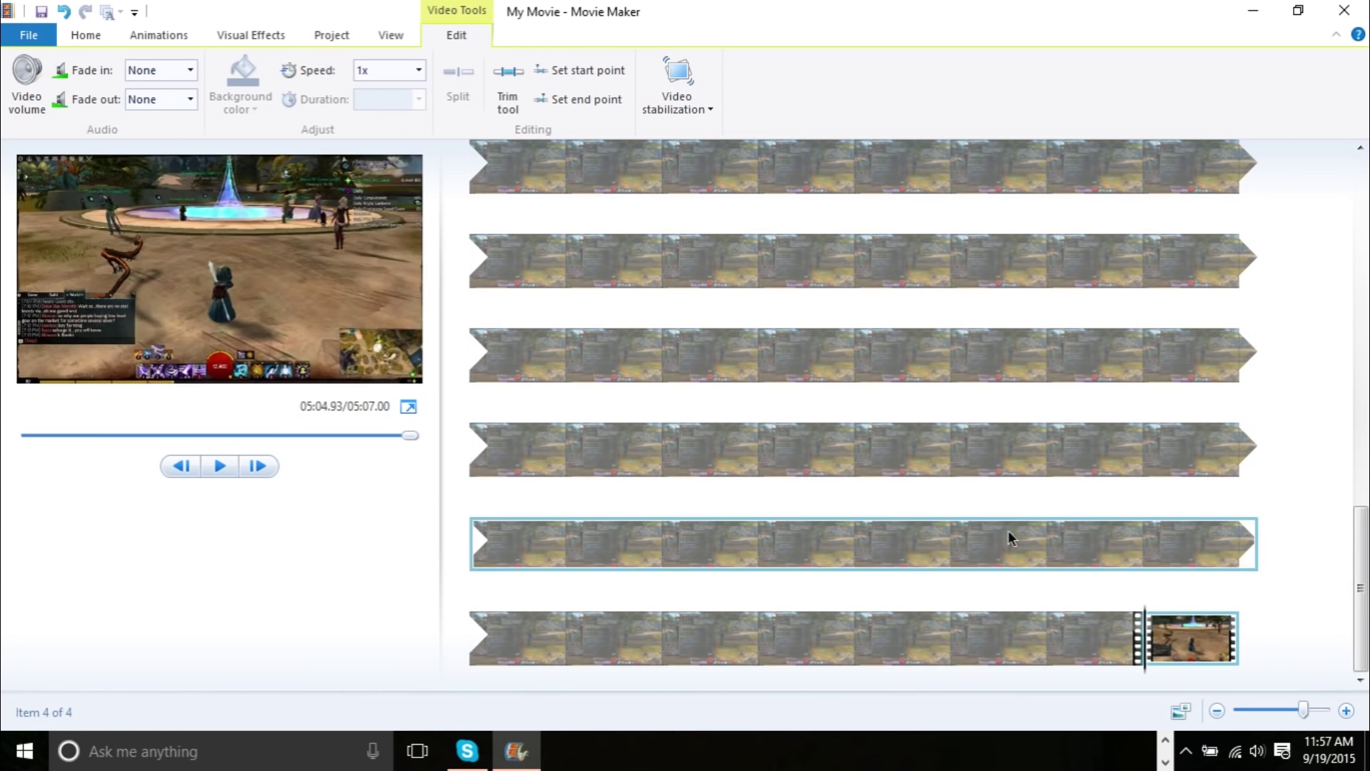
# Remove the short leftover gameplay clip at the end of the movie and return to the title image at the start
pyautogui.rightClick(1198, 630)
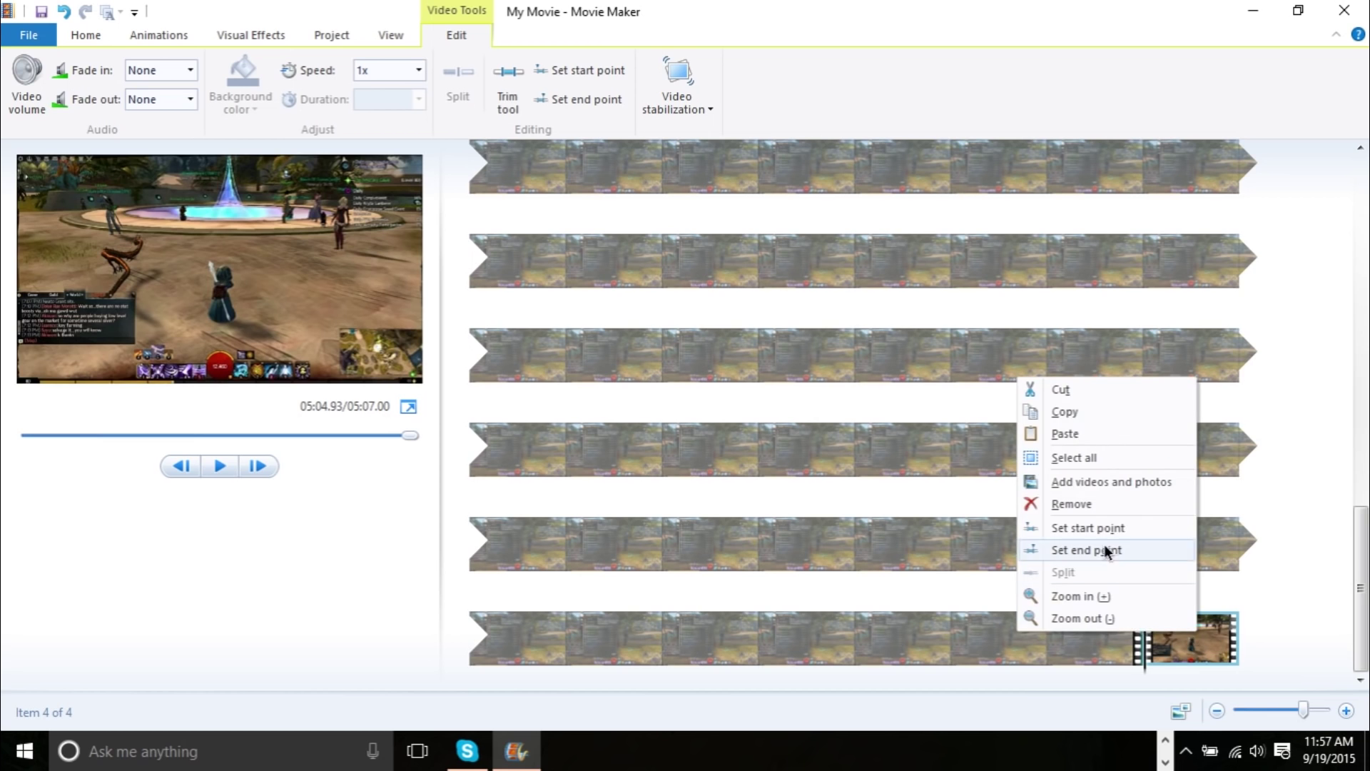
pyautogui.click(1108, 501)
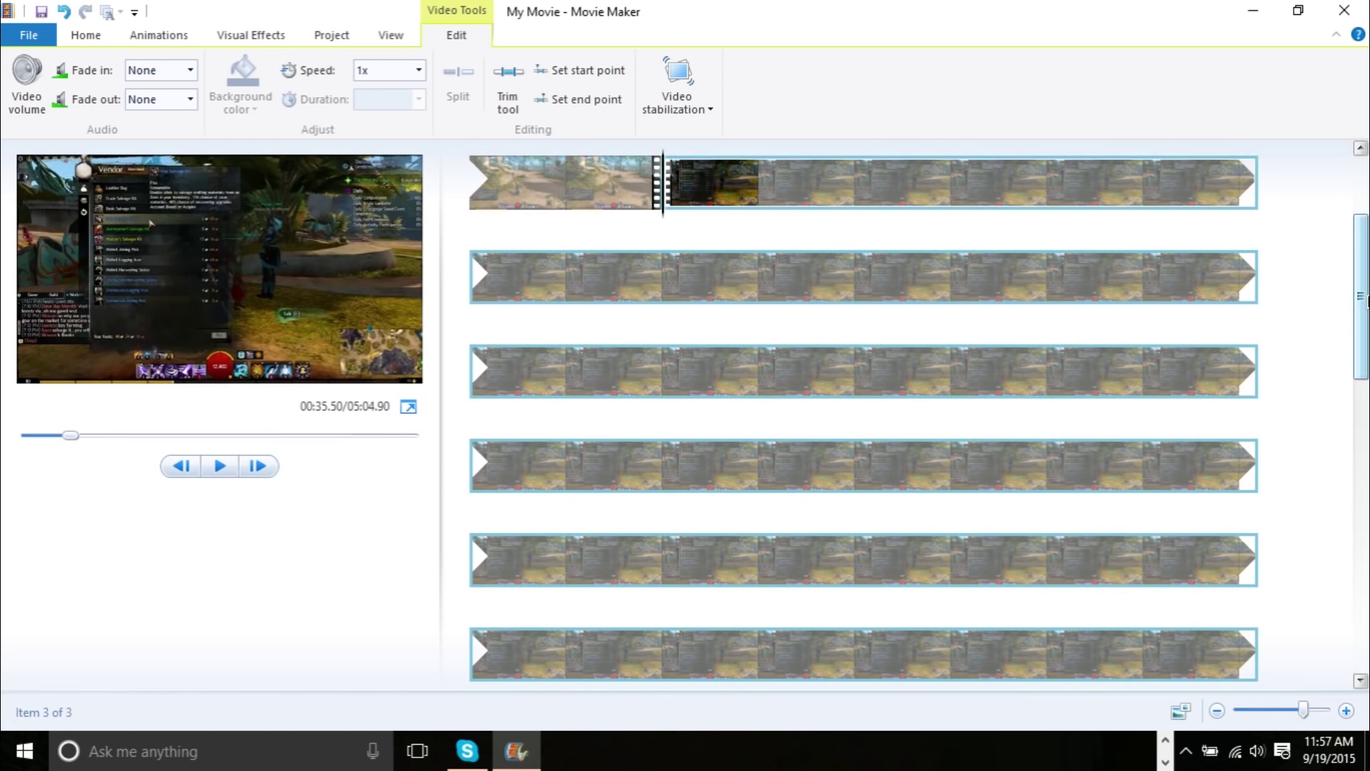
pyautogui.moveTo(1351, 302); pyautogui.dragTo(1365, 214)
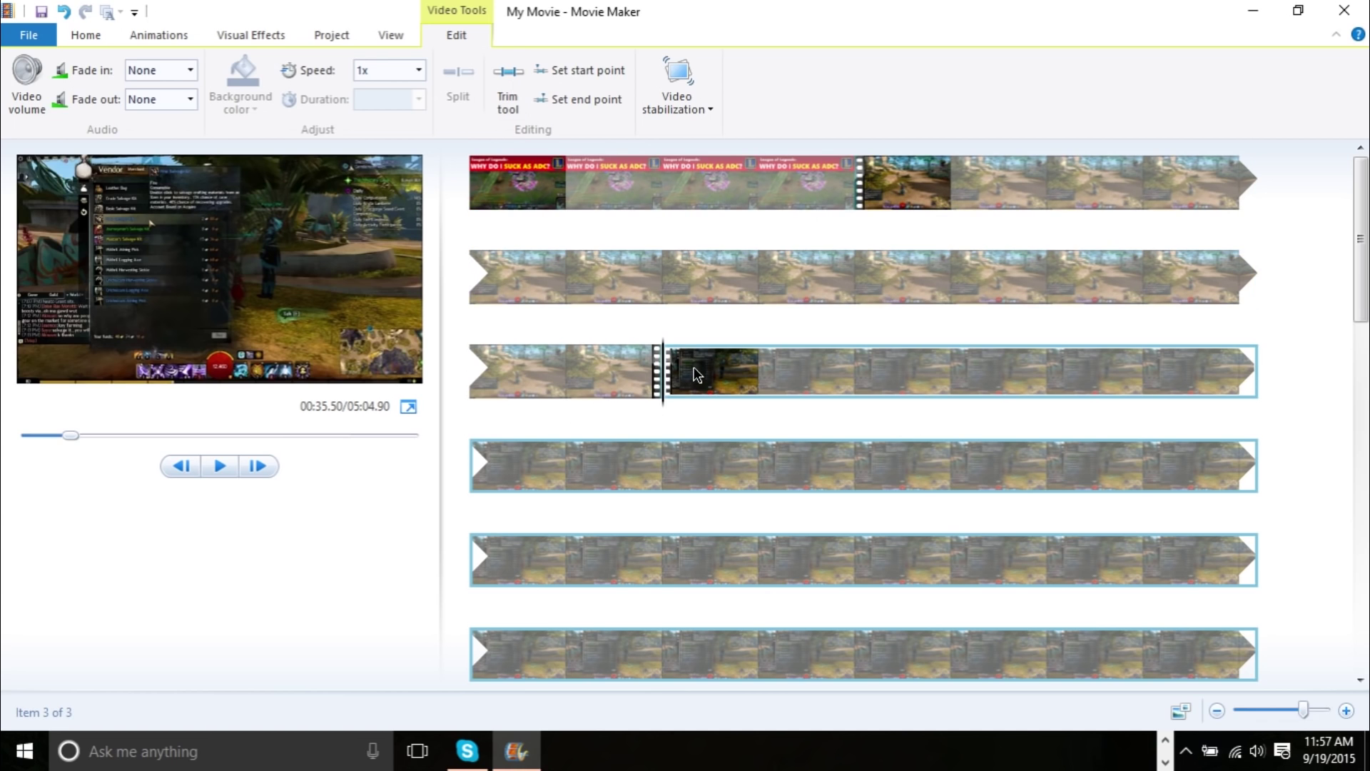
pyautogui.click(528, 189)
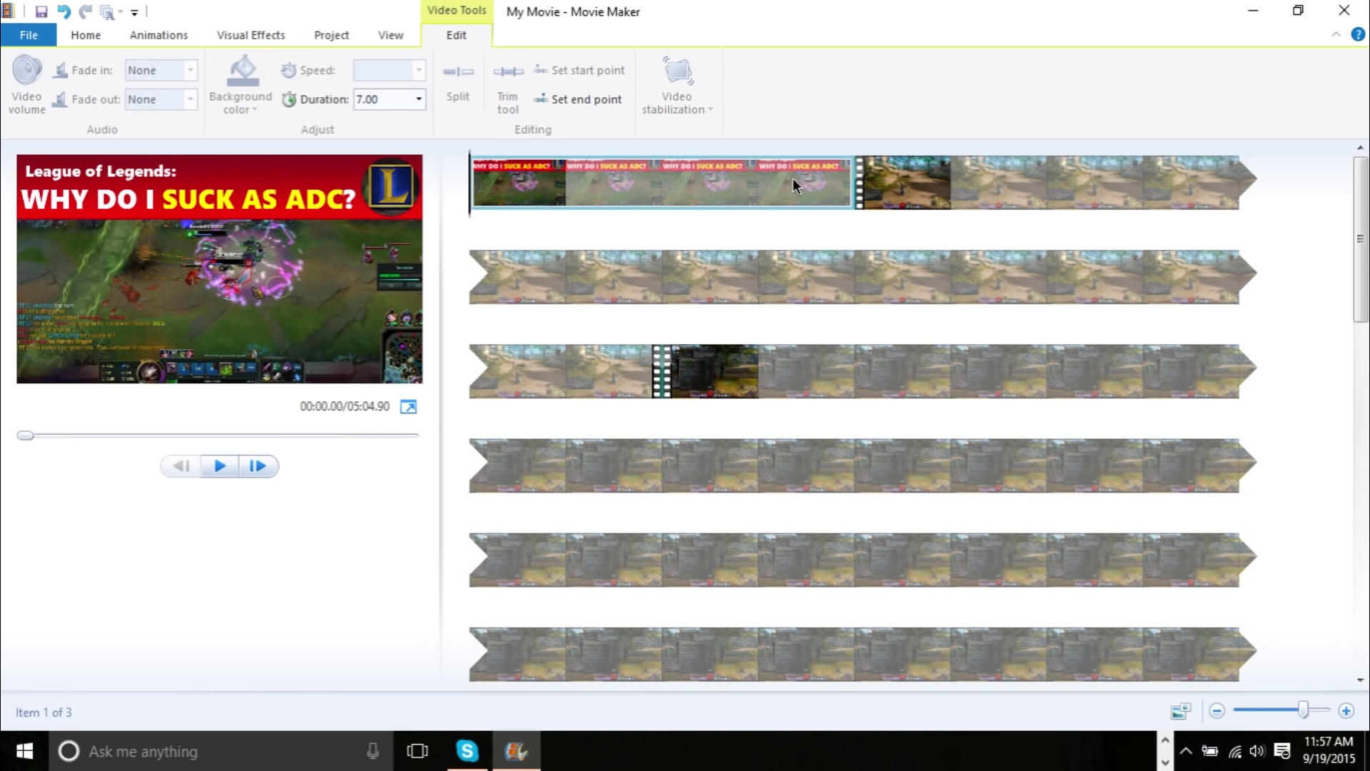
pyautogui.scroll(5, 612, 30)
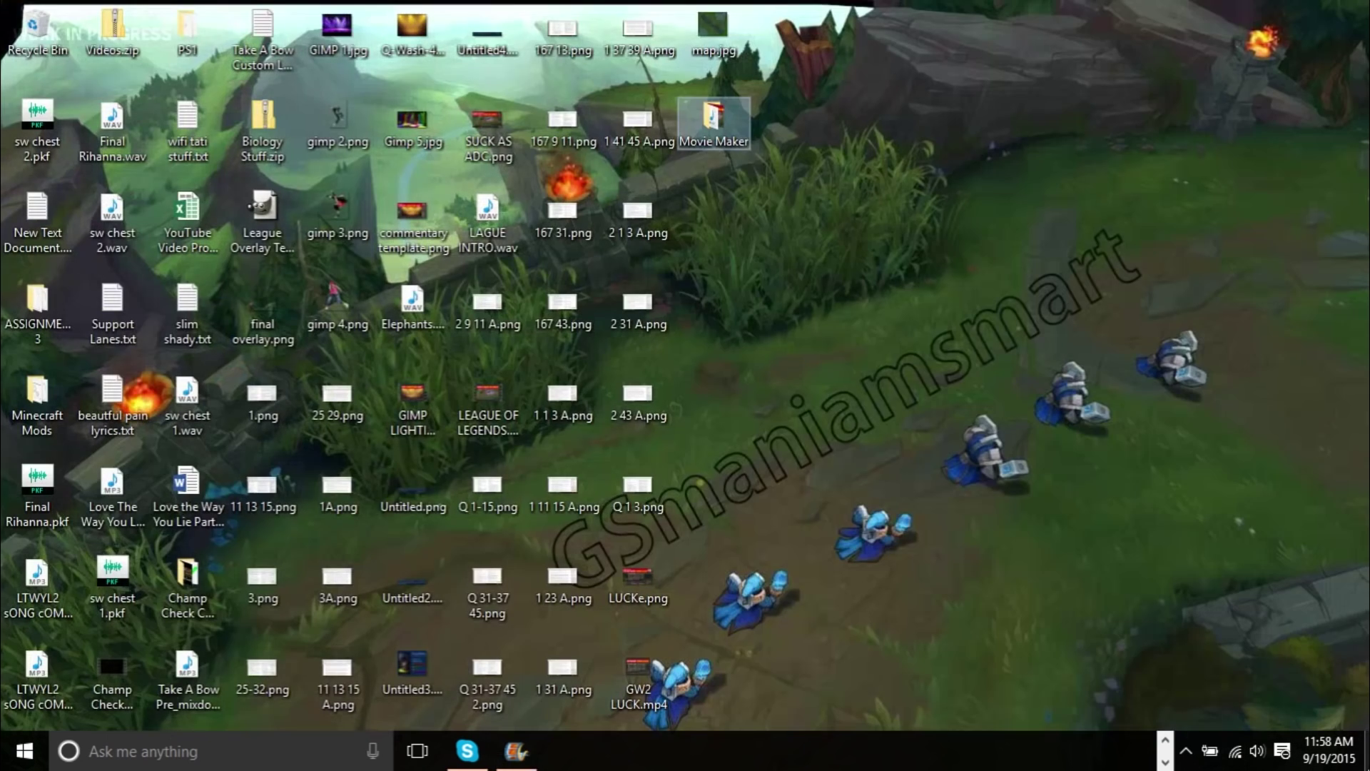
# Add the Elephants.wav music file from the Movie Maker desktop folder to the movie's timeline
pyautogui.doubleClick(712, 125)
pyautogui.moveTo(721, 207); pyautogui.dragTo(574, 78)
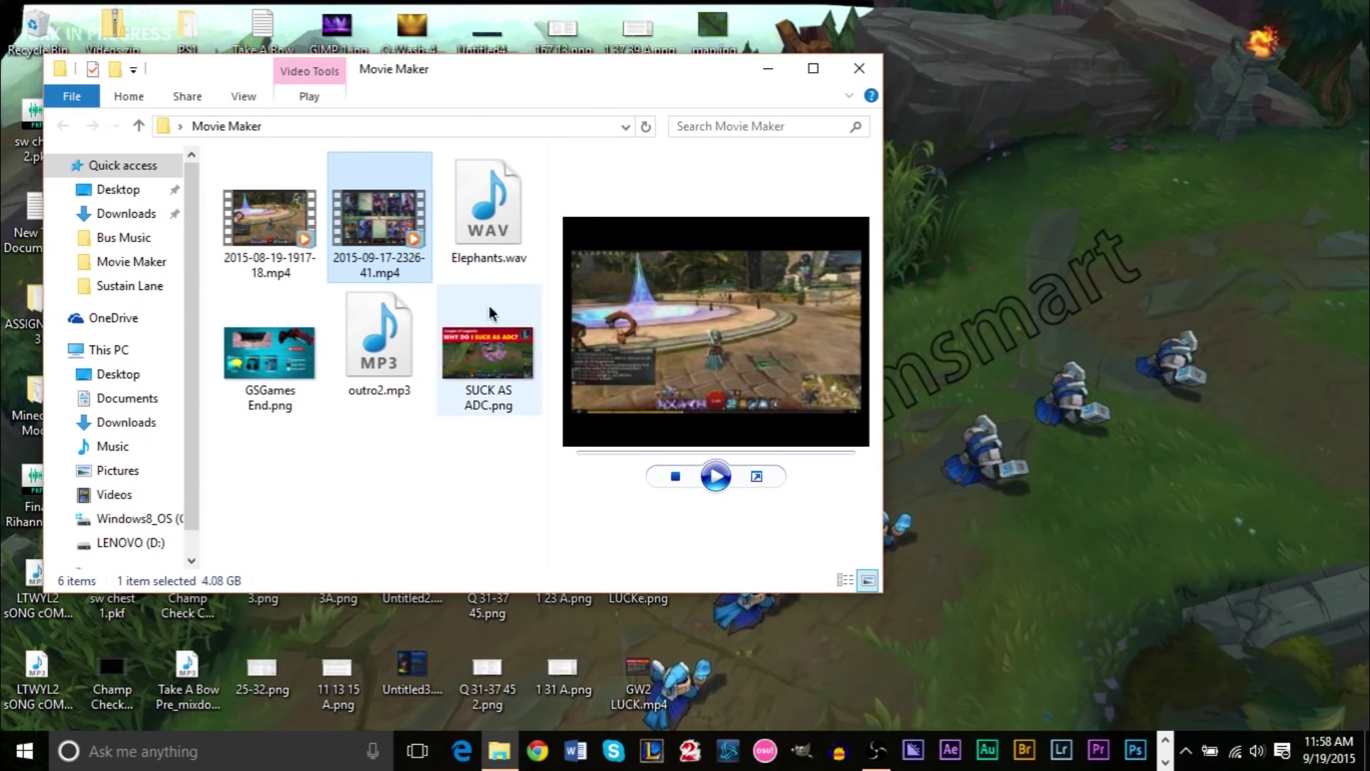
pyautogui.moveTo(477, 214); pyautogui.dragTo(633, 315)
pyautogui.hotkey('alt', 'Tab')
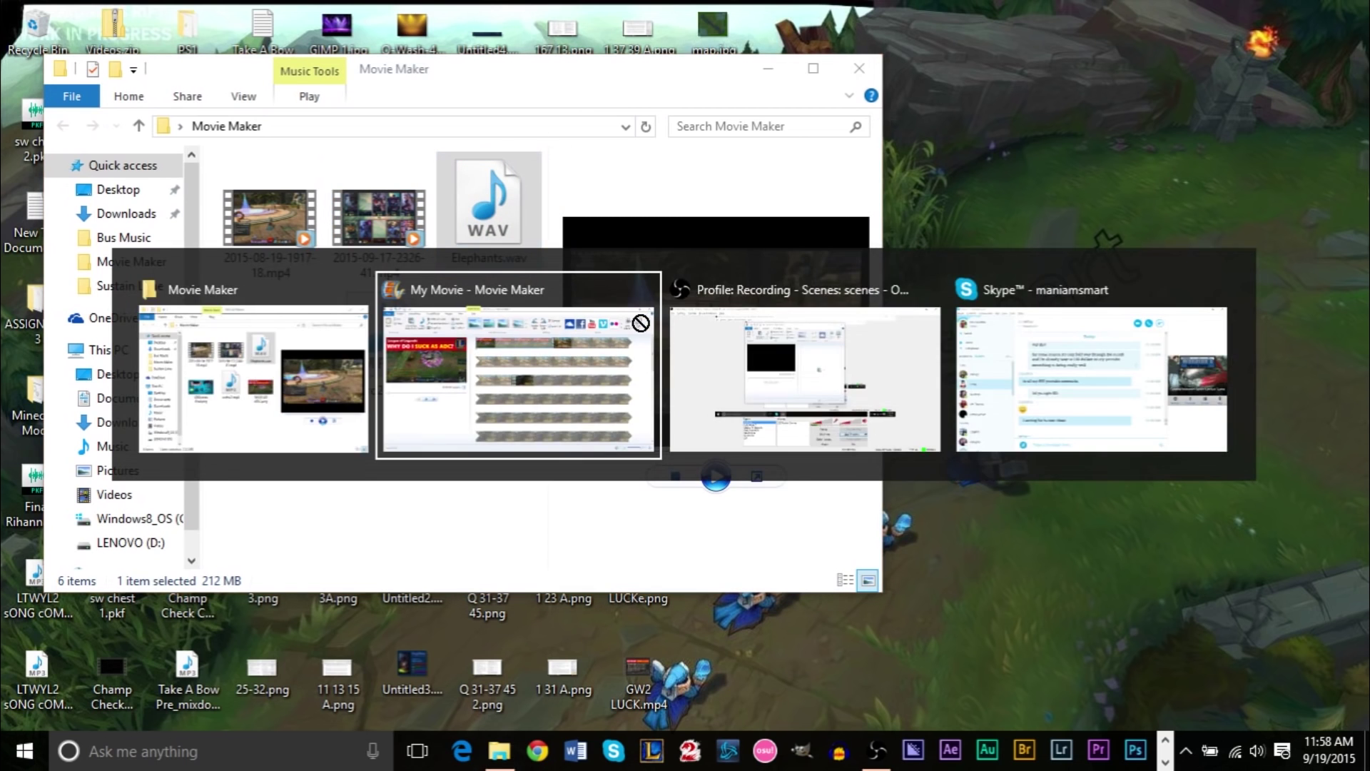
pyautogui.moveTo(576, 579); pyautogui.dragTo(522, 335)
pyautogui.click(516, 751)
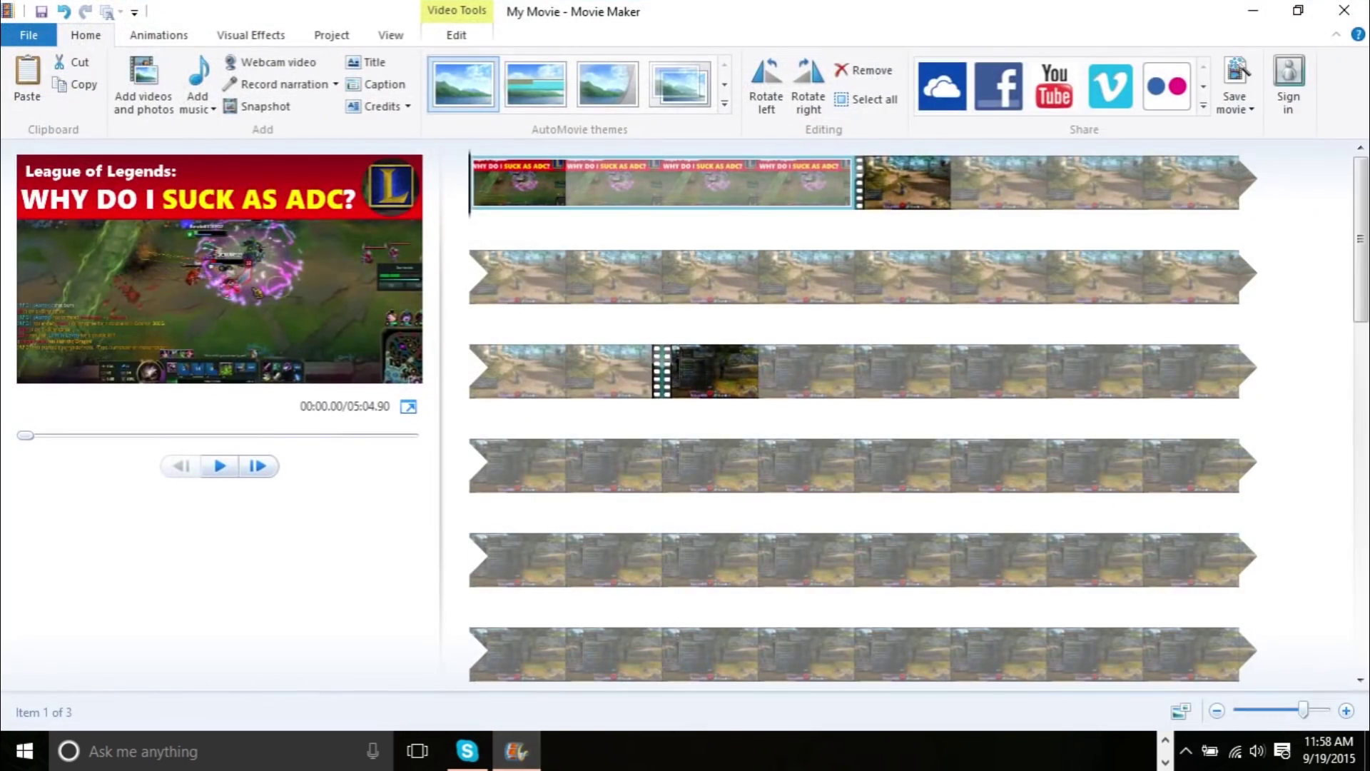
pyautogui.doubleClick(587, 26)
pyautogui.moveTo(492, 215); pyautogui.dragTo(1149, 250)
pyautogui.doubleClick(905, 15)
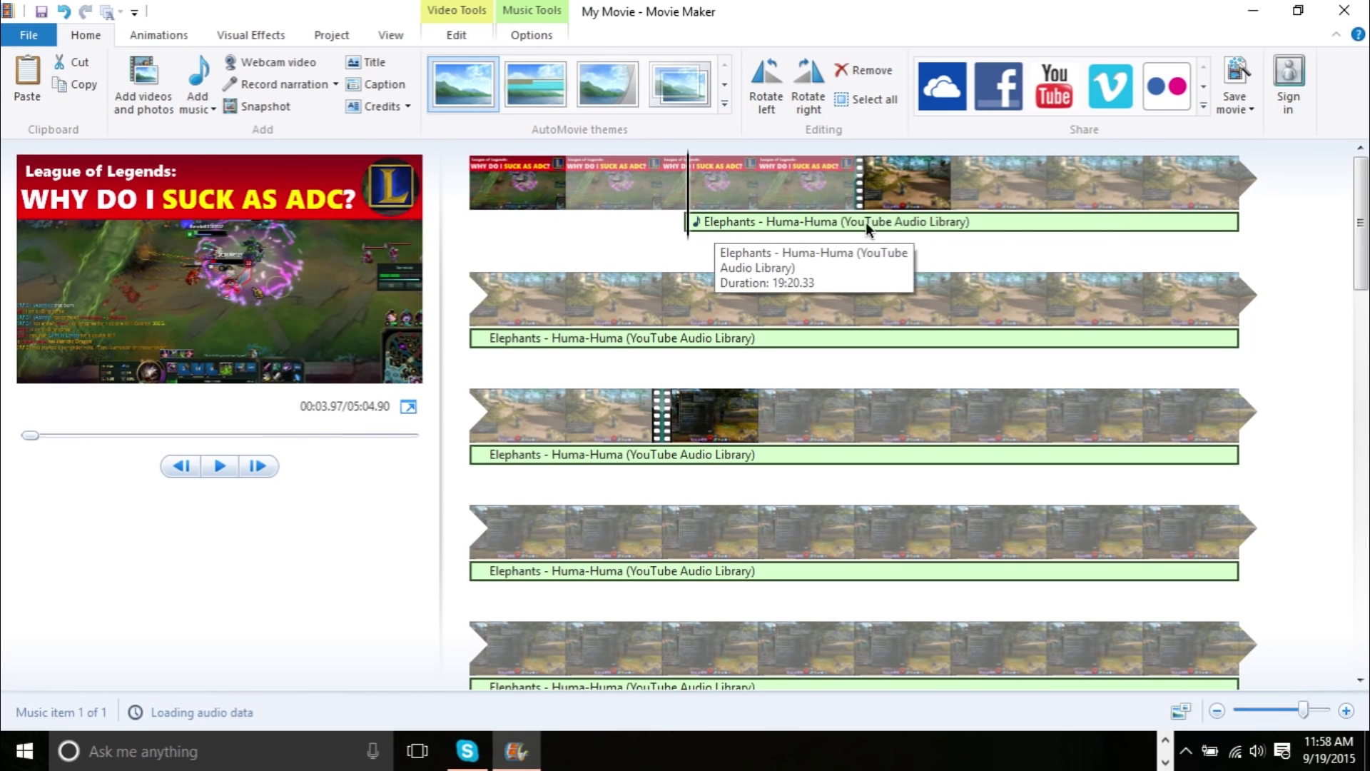
# Move the music track to start with the gameplay video at about 00:07.23 and play the opening of that section
pyautogui.moveTo(771, 222); pyautogui.dragTo(866, 224)
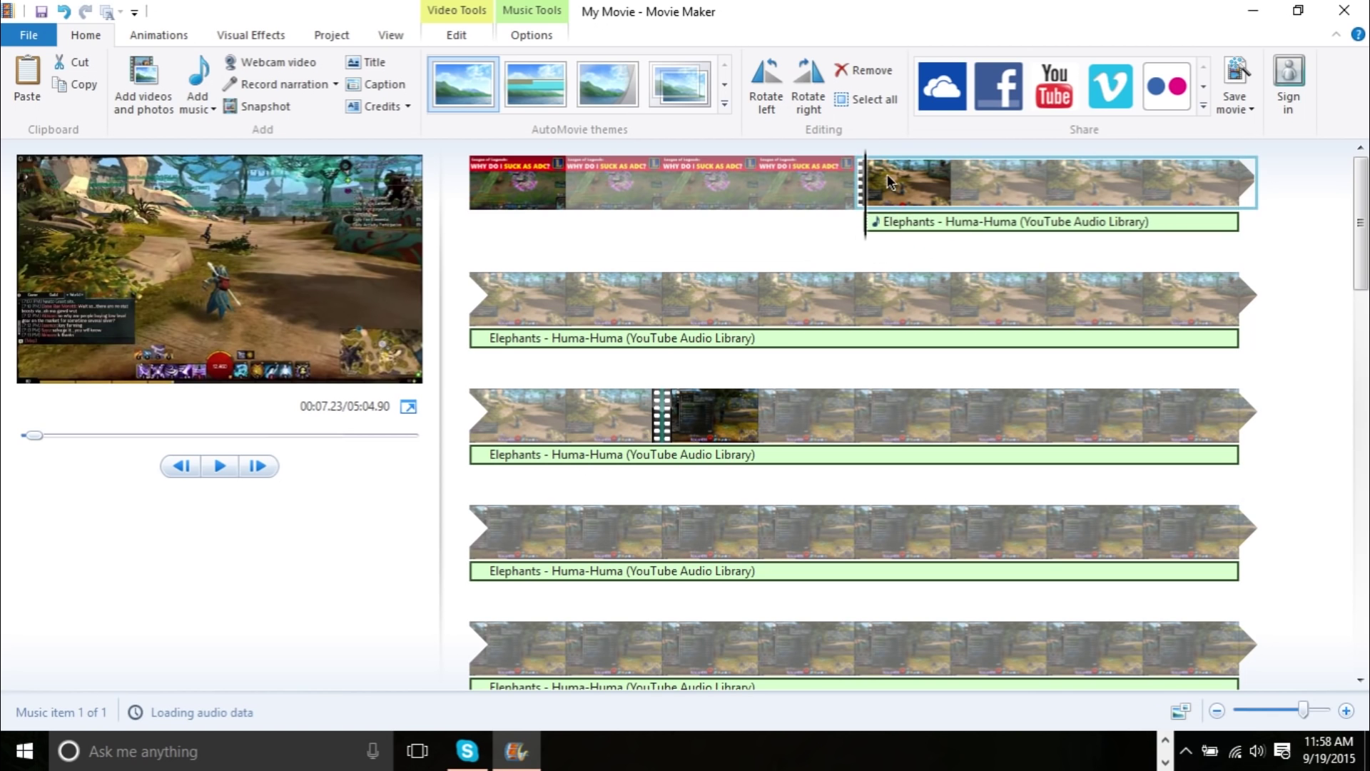
pyautogui.press('space')
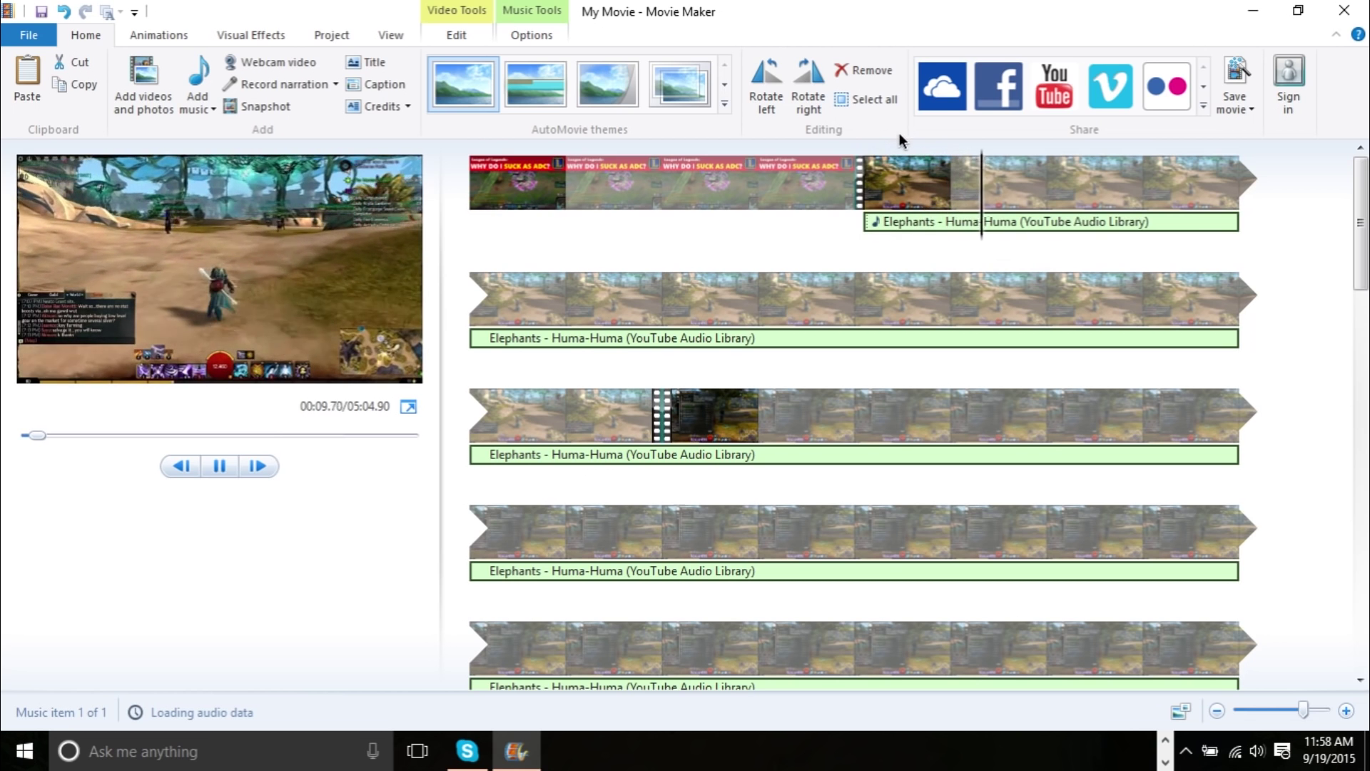
pyautogui.press('space')
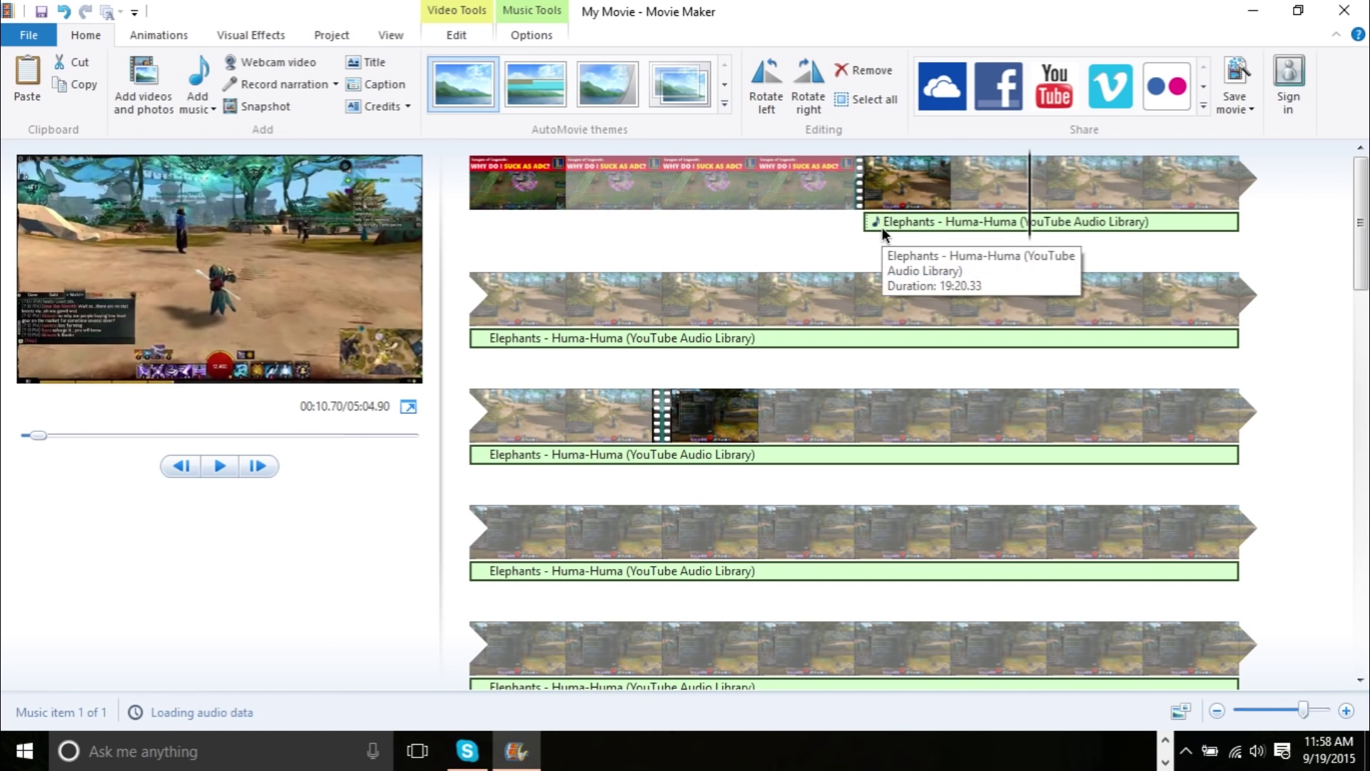
# Play the title image from the beginning of the movie and place the playhead at about 00:02.03
pyautogui.click(569, 180)
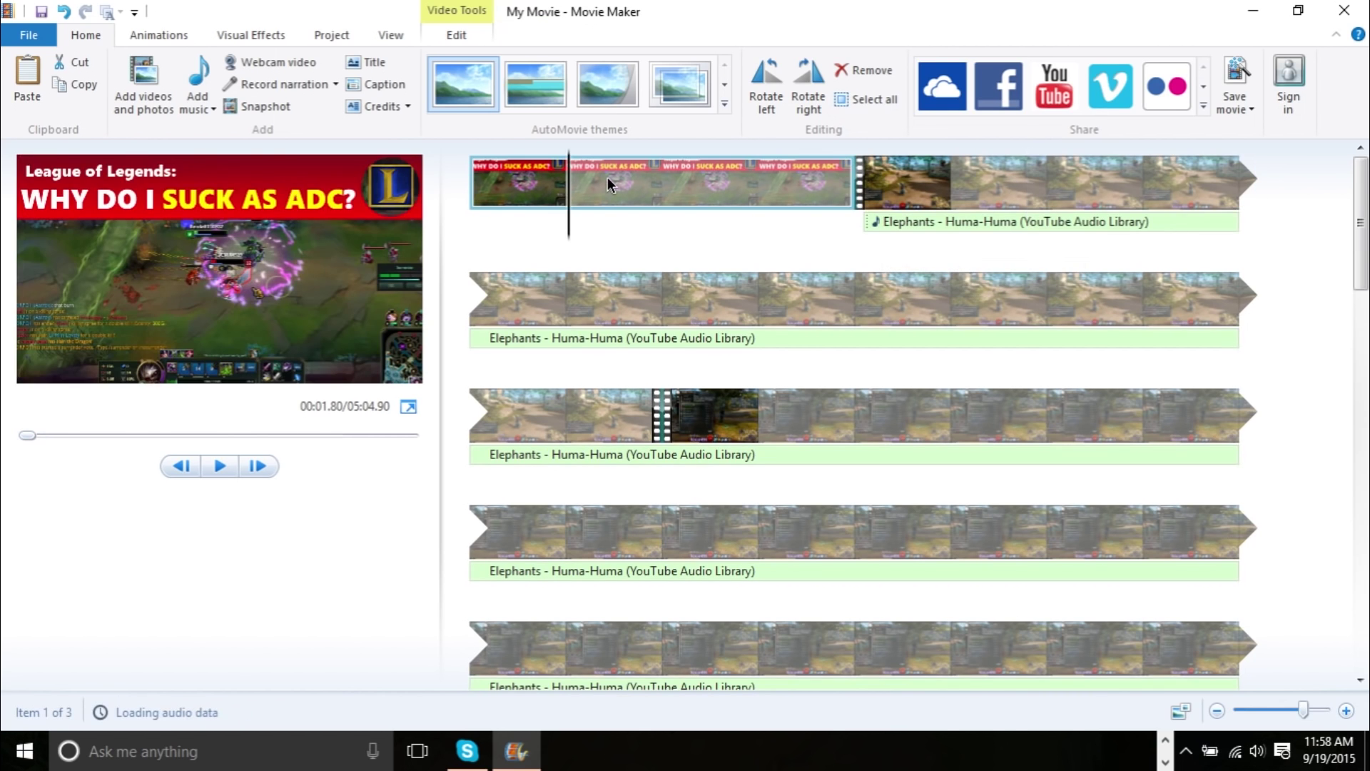
pyautogui.moveTo(568, 198); pyautogui.dragTo(476, 212)
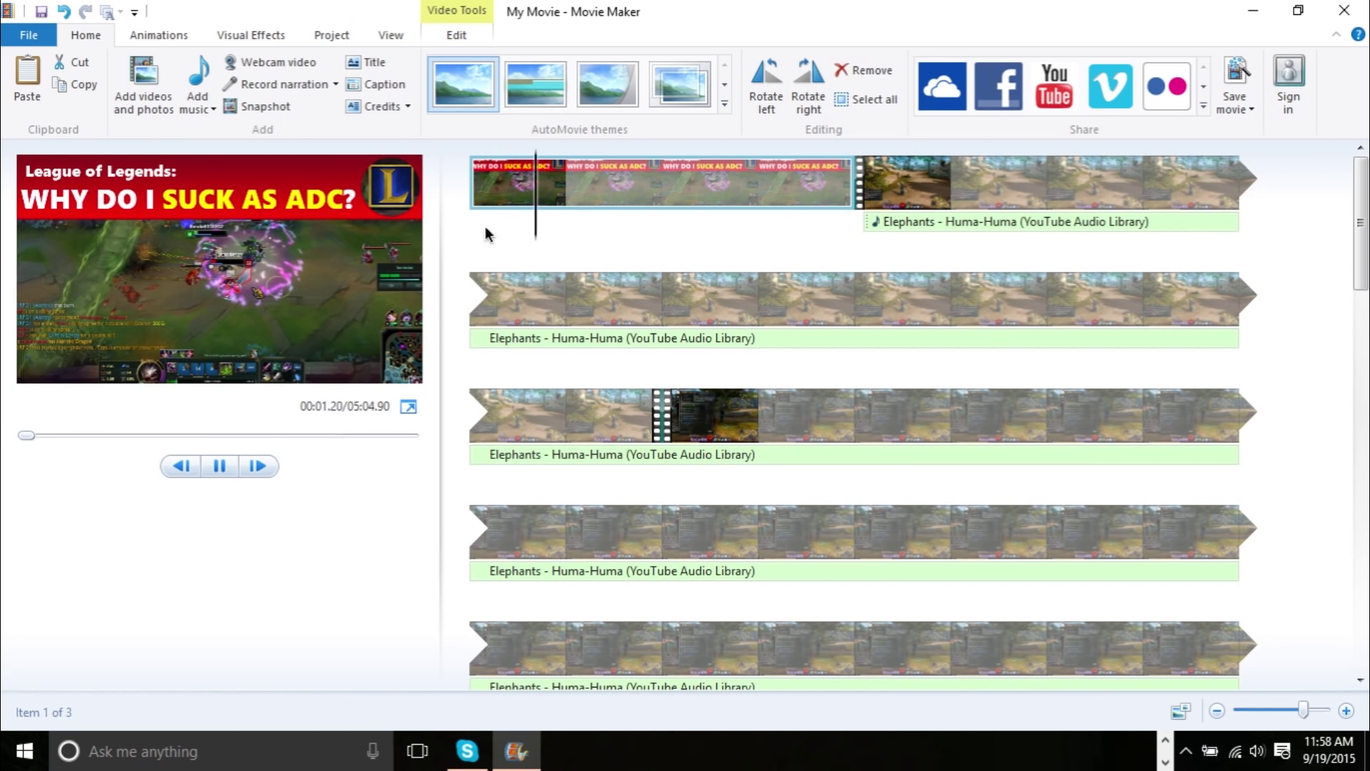
pyautogui.press('space')
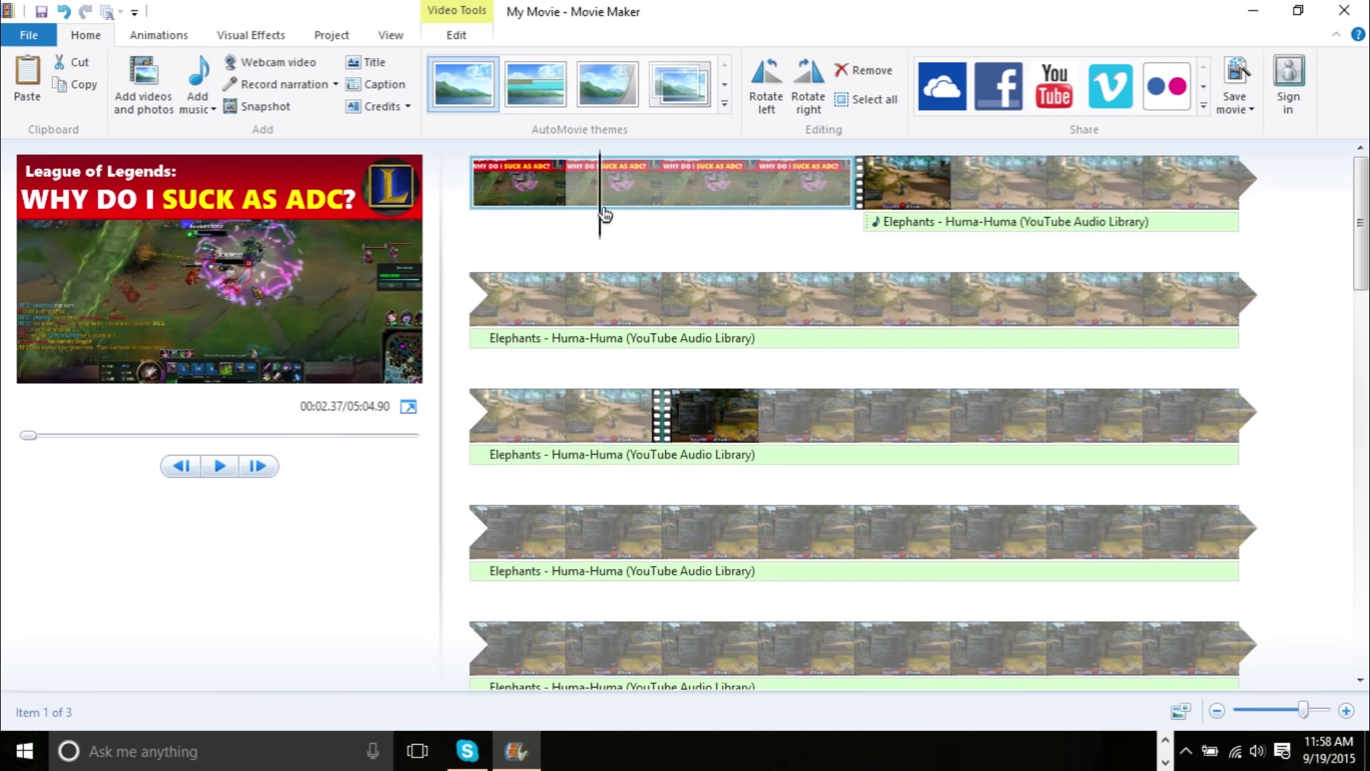
pyautogui.moveTo(594, 210); pyautogui.dragTo(583, 210)
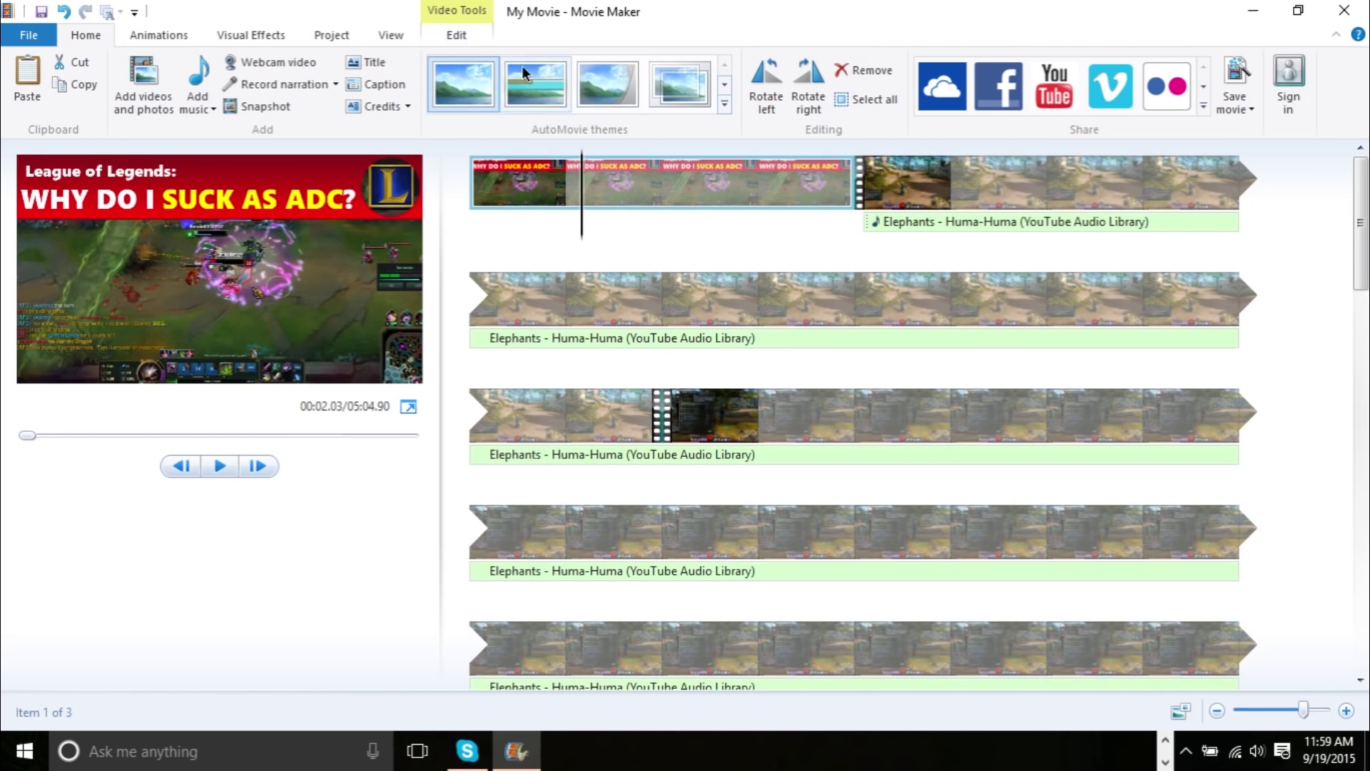
# Set the title image's duration to 2.00 seconds and play the cut into the gameplay video
pyautogui.click(458, 35)
pyautogui.click(584, 205)
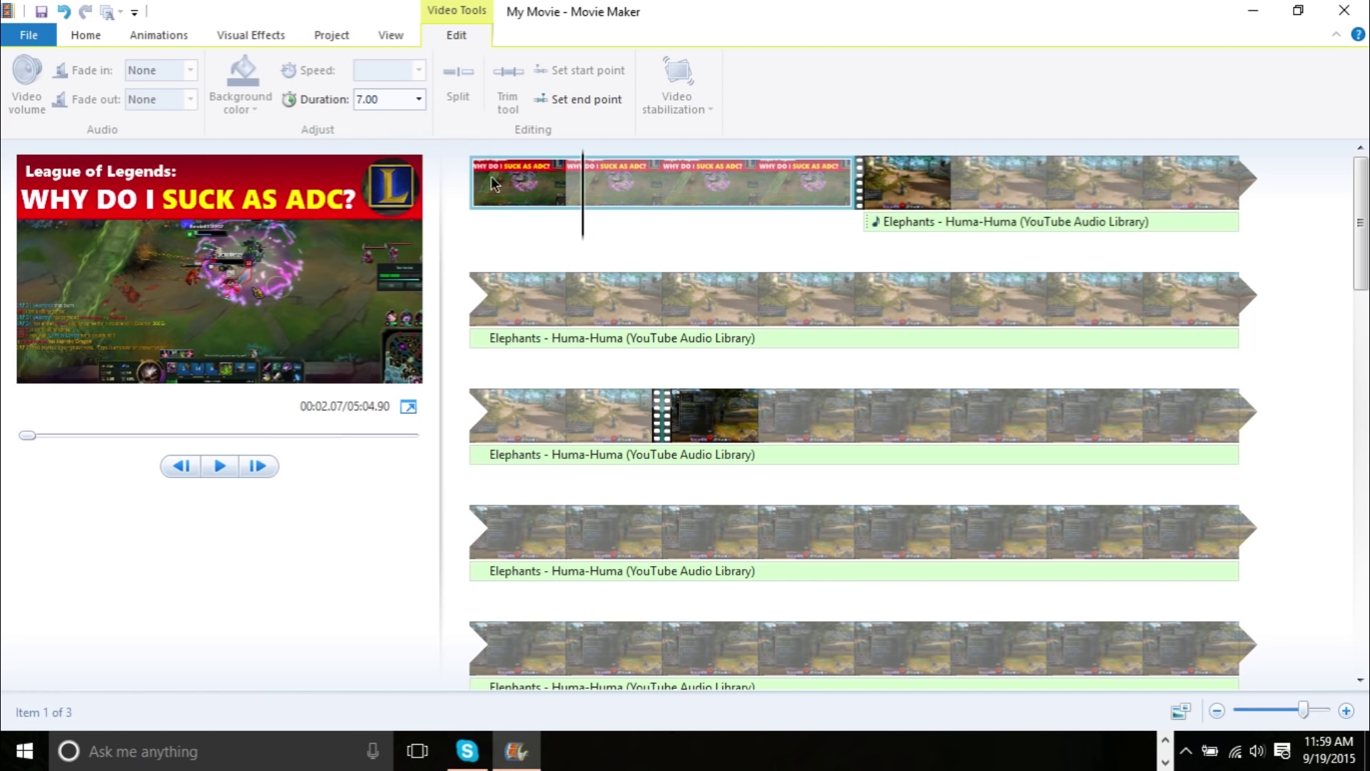
pyautogui.click(879, 169)
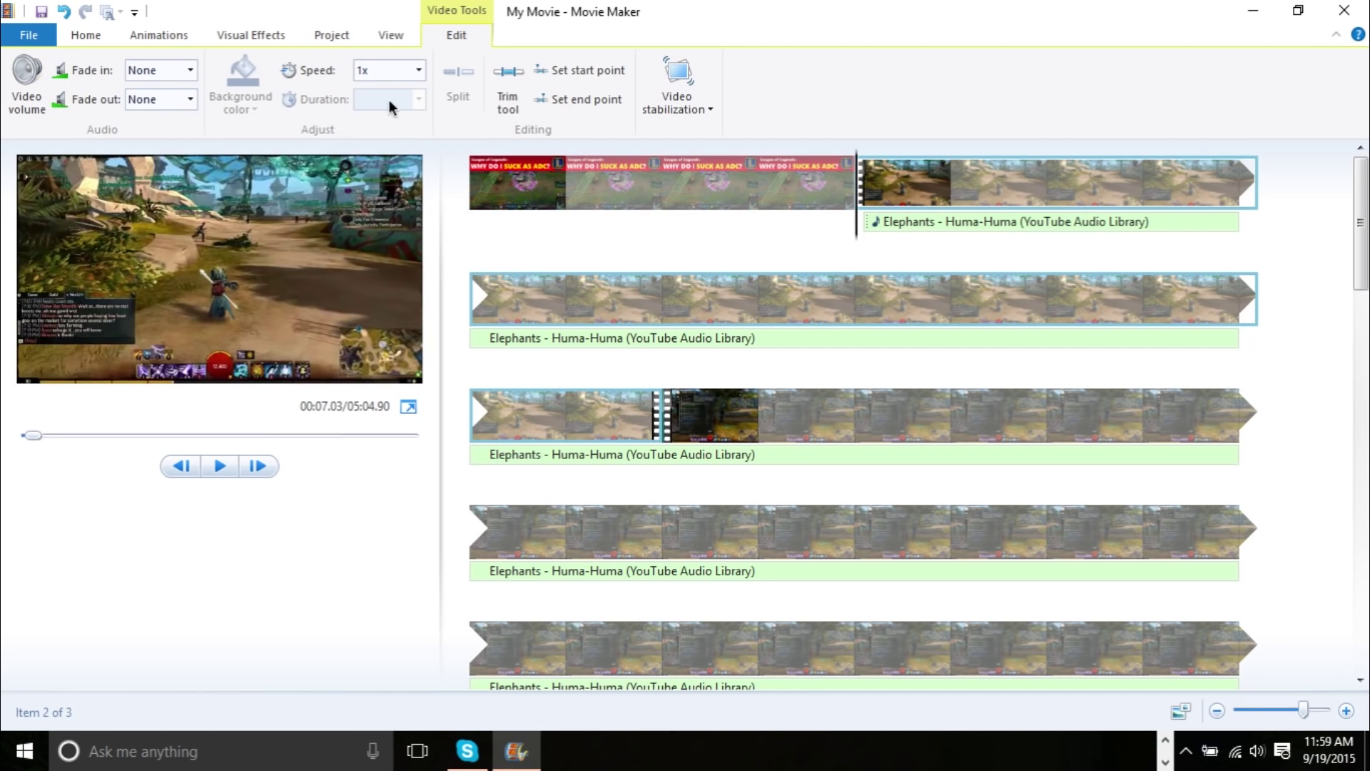
pyautogui.click(551, 179)
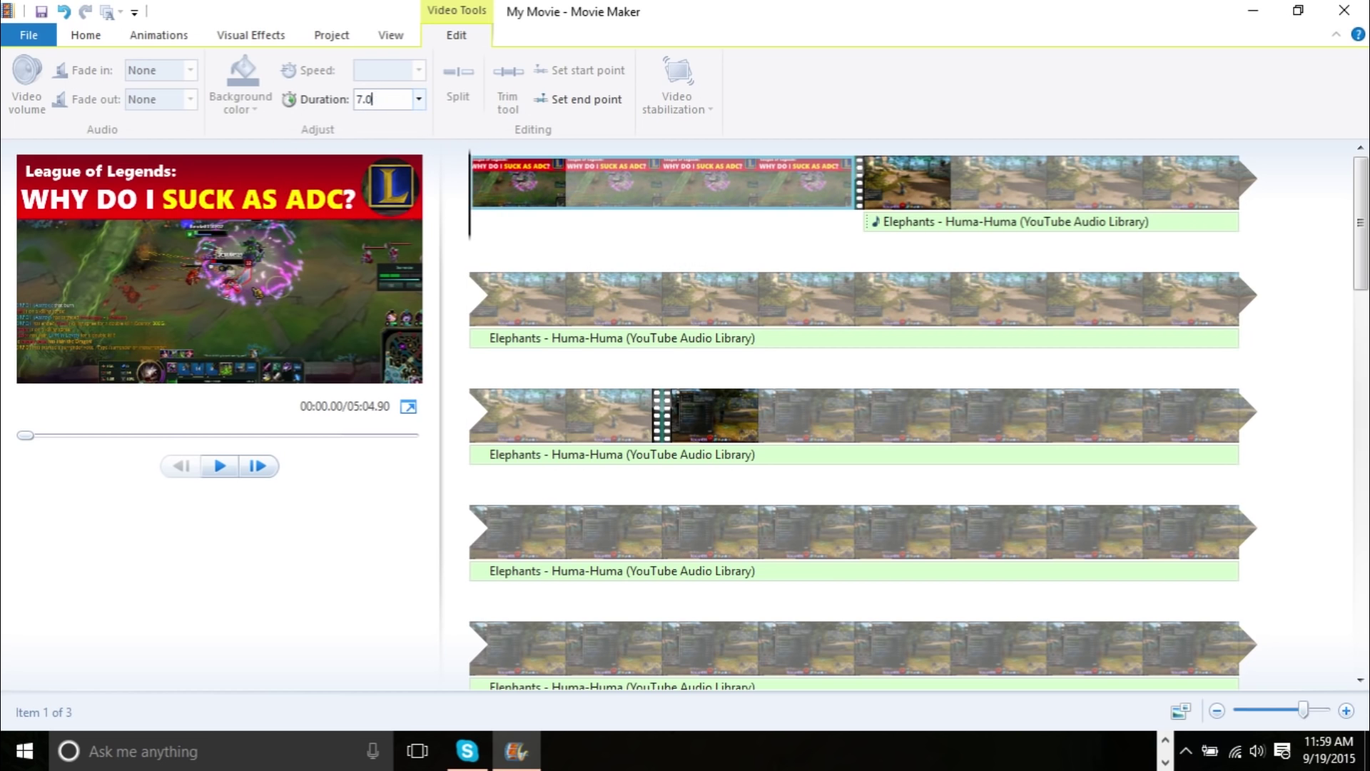
pyautogui.write('2')
pyautogui.press('Return')
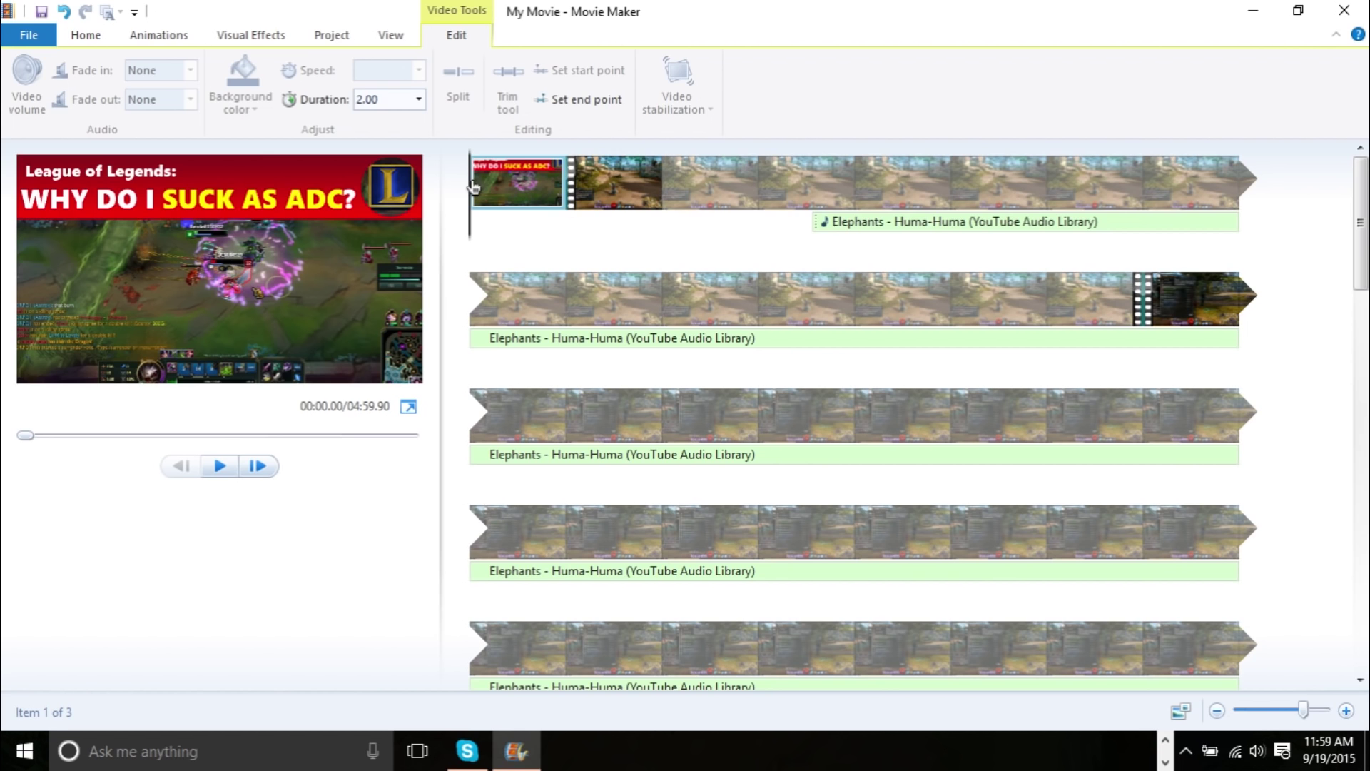
pyautogui.click(230, 457)
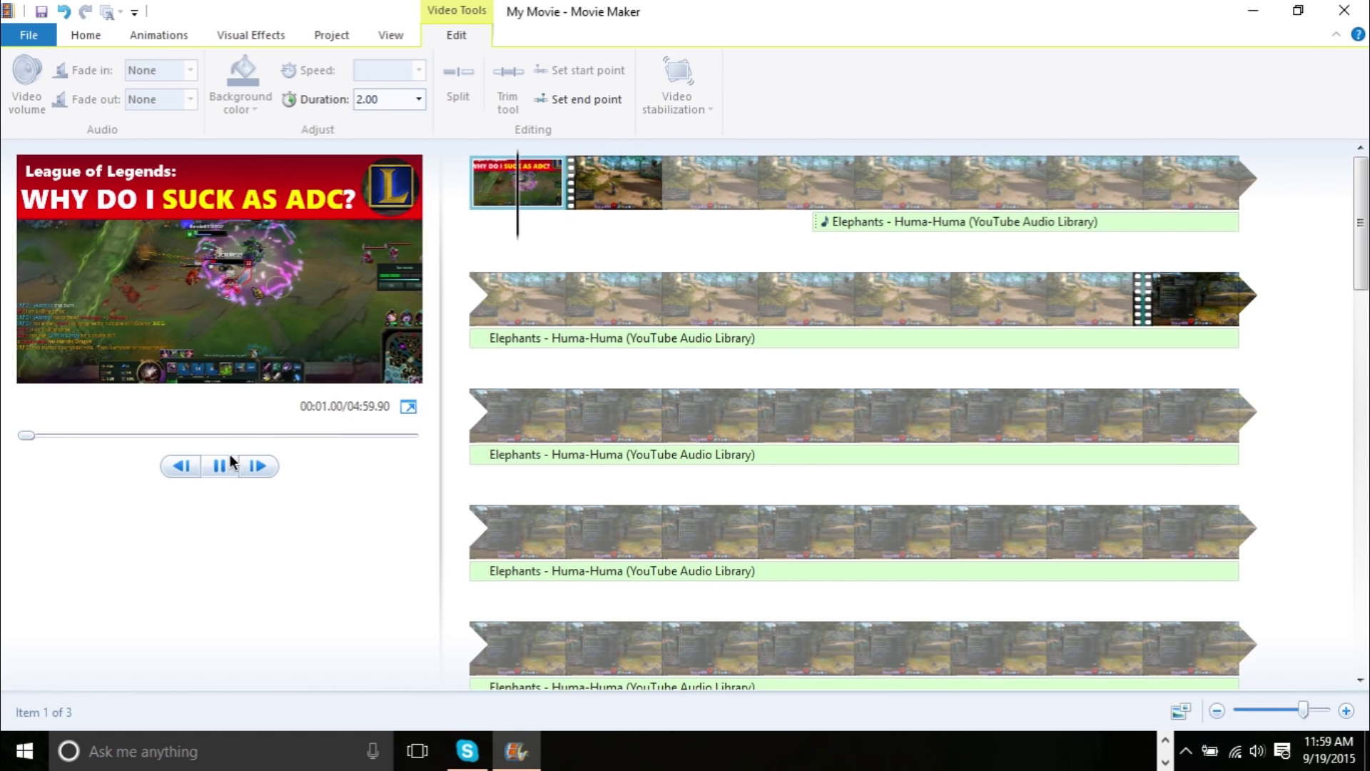
pyautogui.click(230, 457)
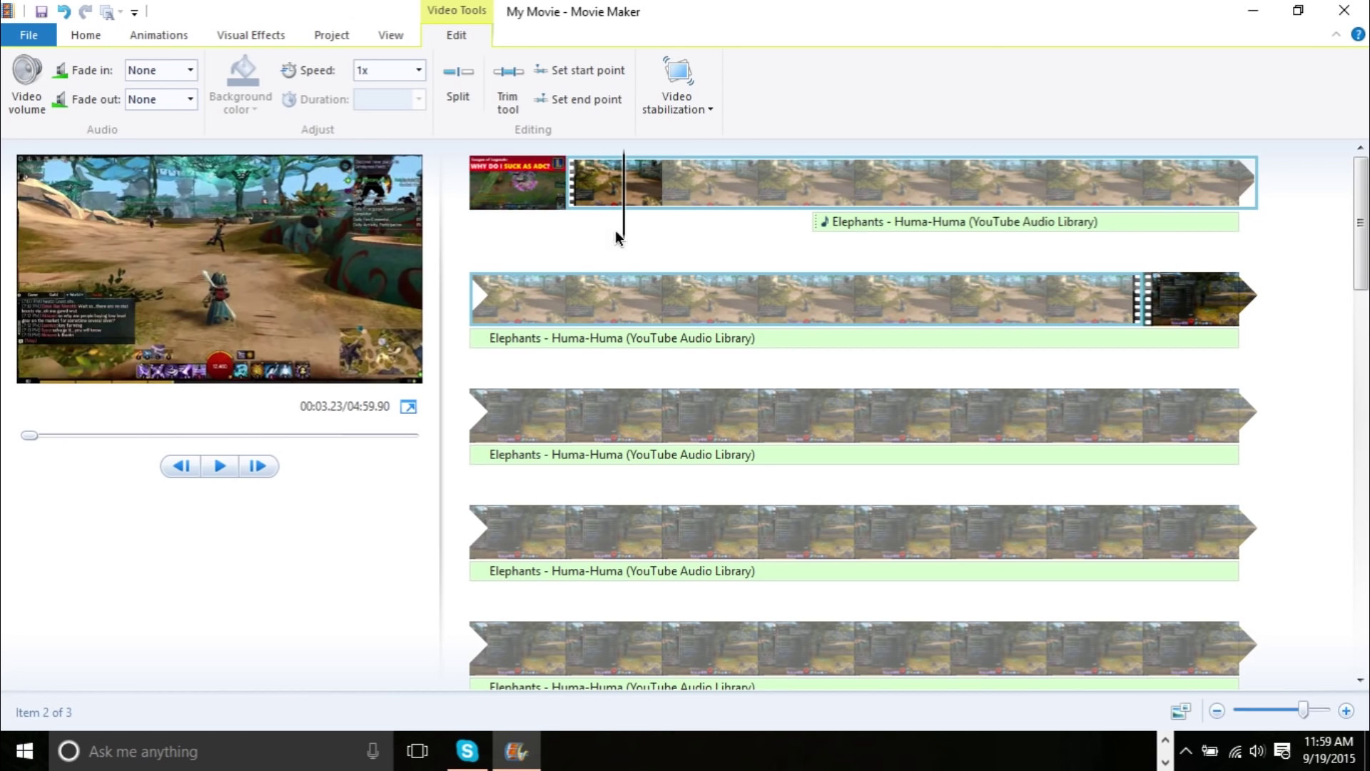
pyautogui.moveTo(581, 192)
# Apply the crossfade transition between the title image and the first gameplay clip
pyautogui.click(157, 47)
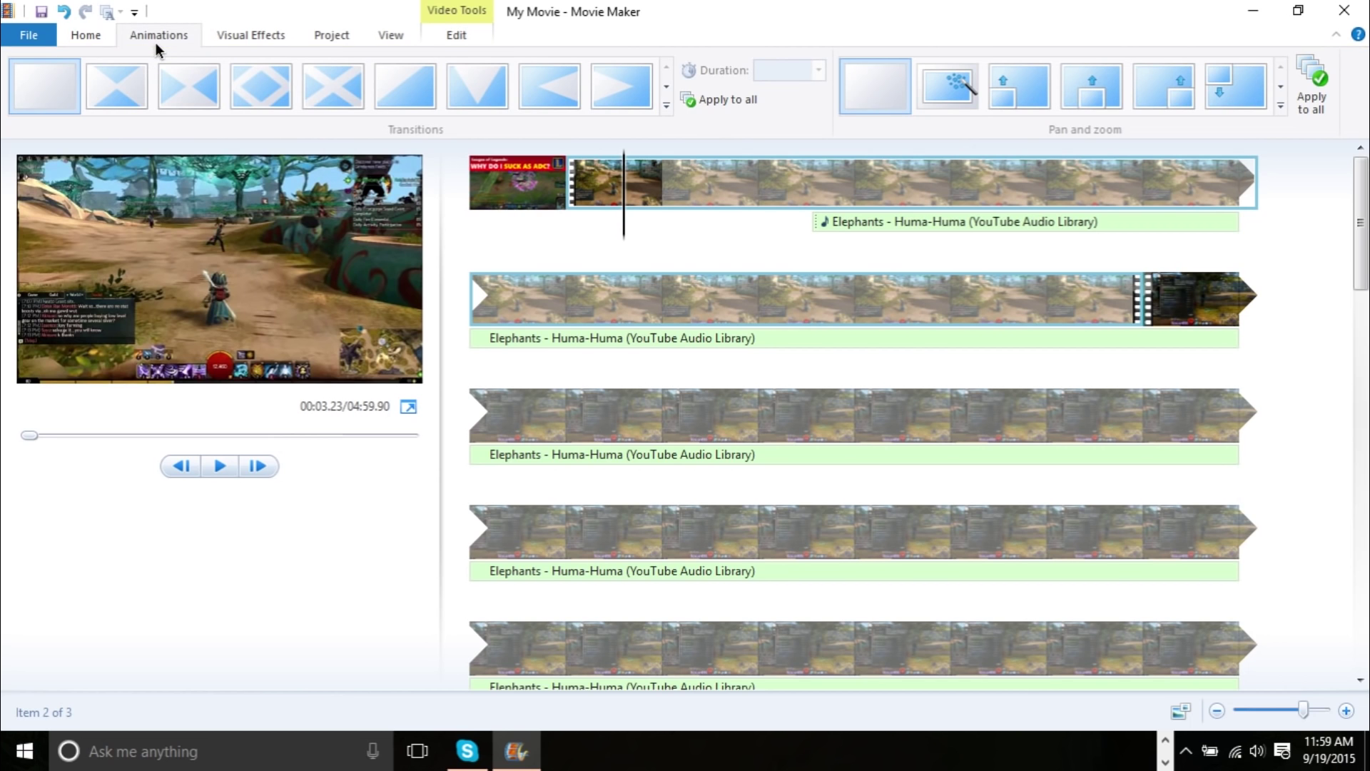
pyautogui.click(666, 87)
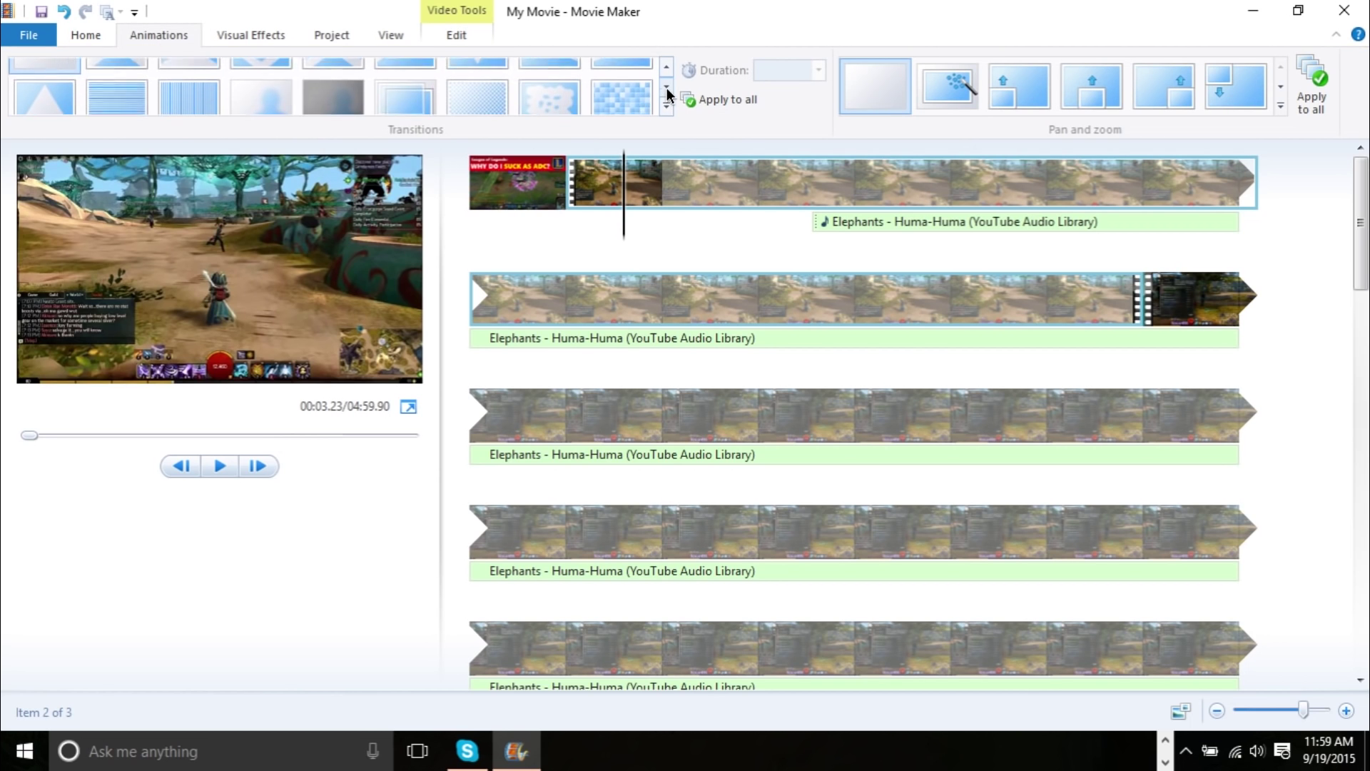
pyautogui.click(618, 191)
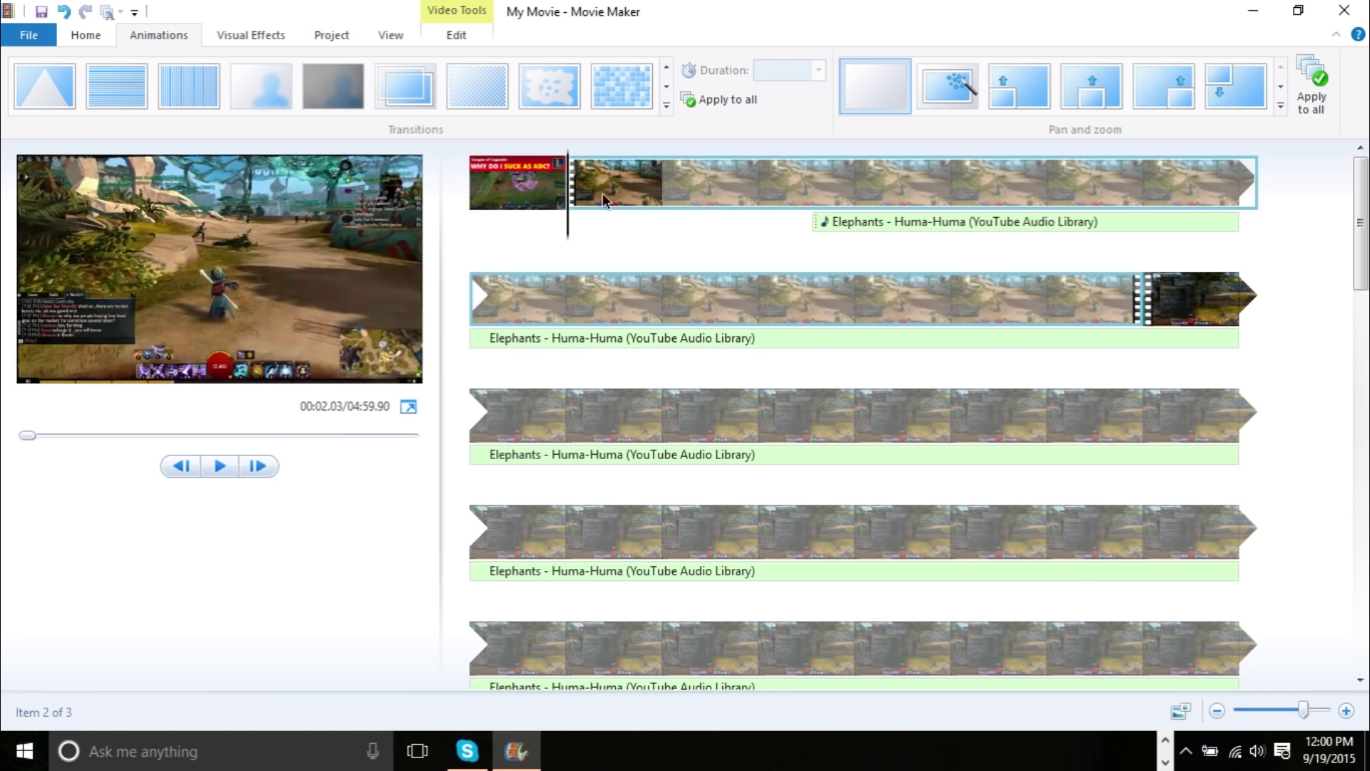
pyautogui.click(493, 182)
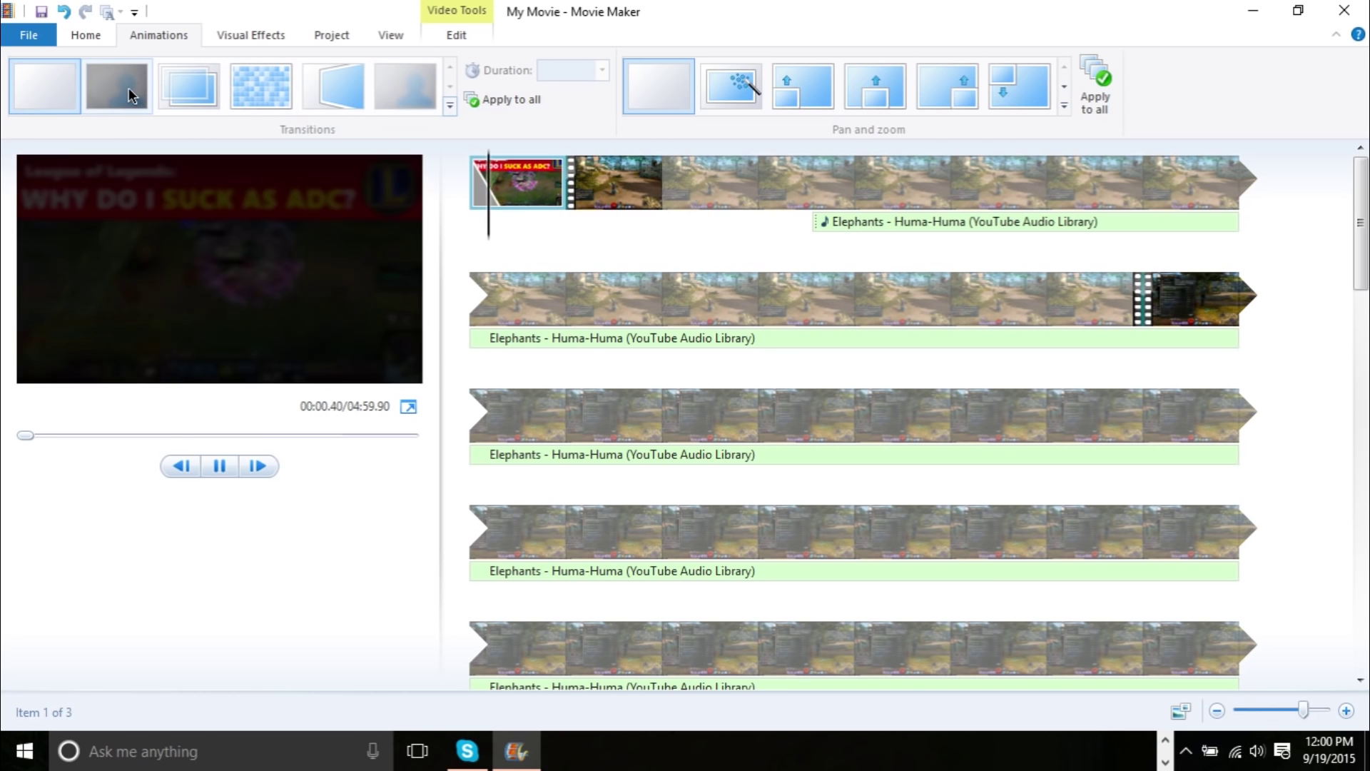
pyautogui.click(611, 180)
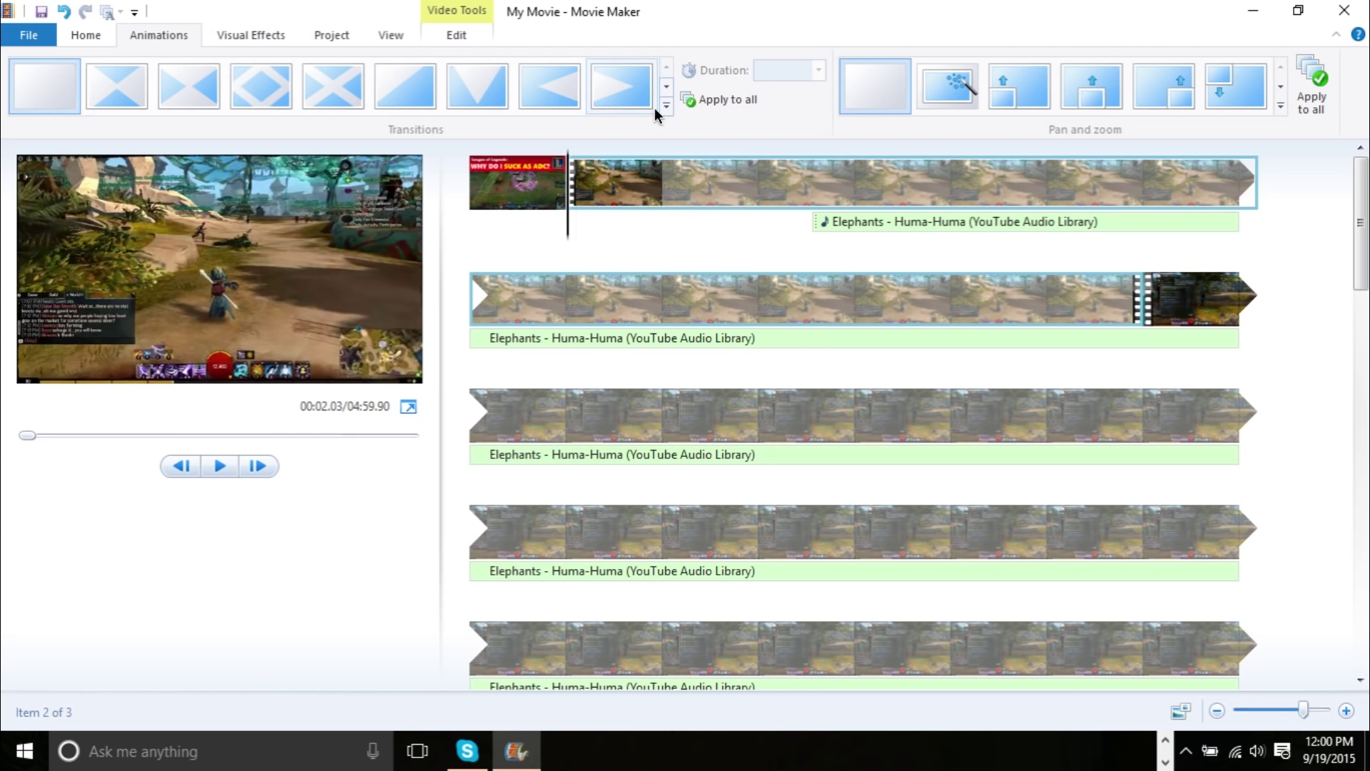
pyautogui.click(670, 89)
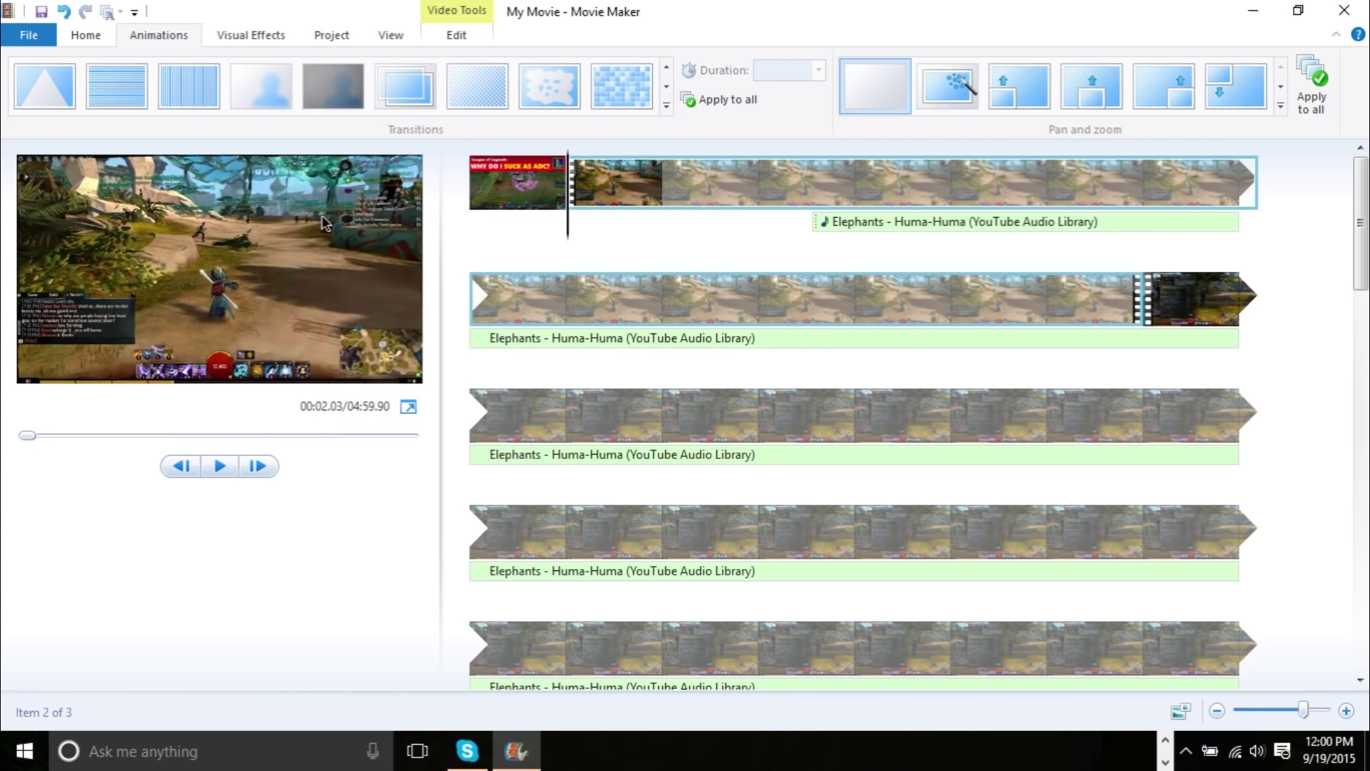
pyautogui.click(254, 83)
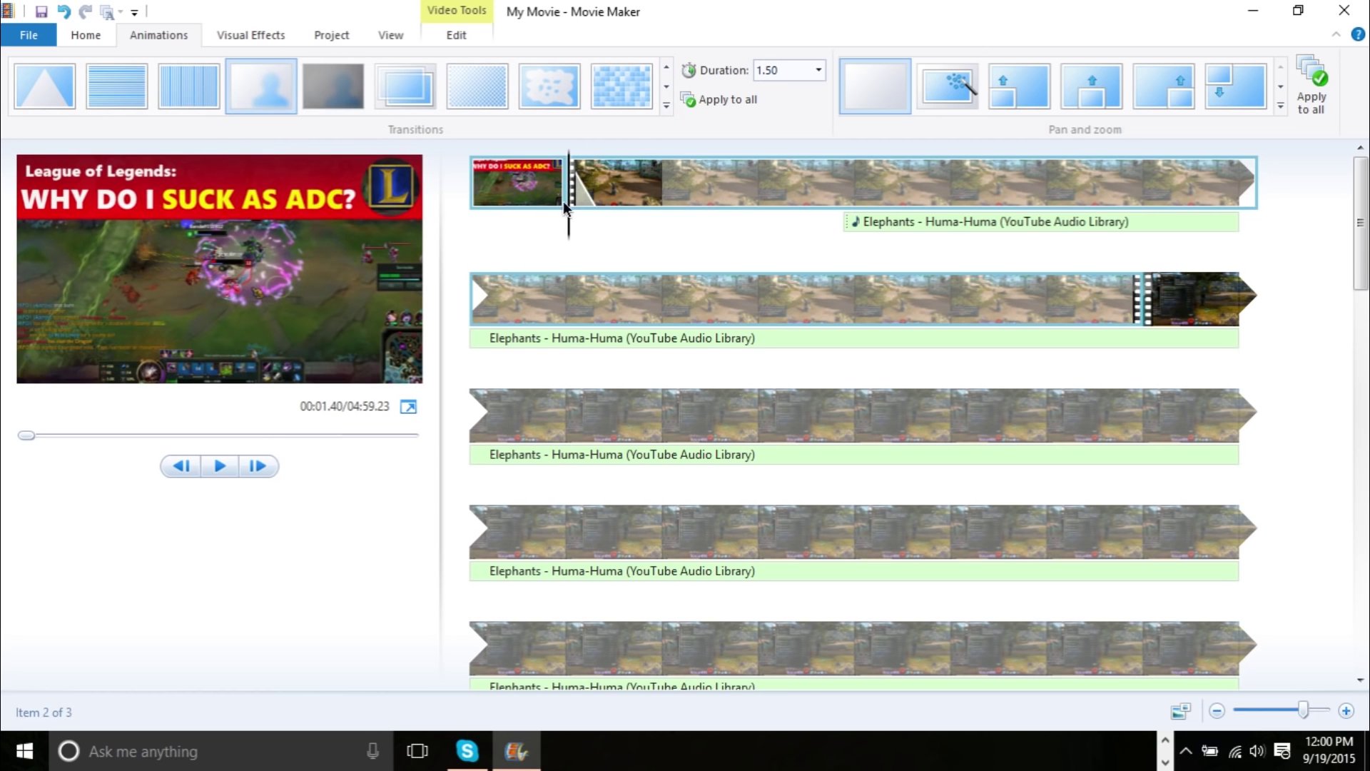
# Play the transition from the title image into the gameplay video and return the playhead to the gameplay clip's start
pyautogui.click(544, 207)
pyautogui.click(546, 207)
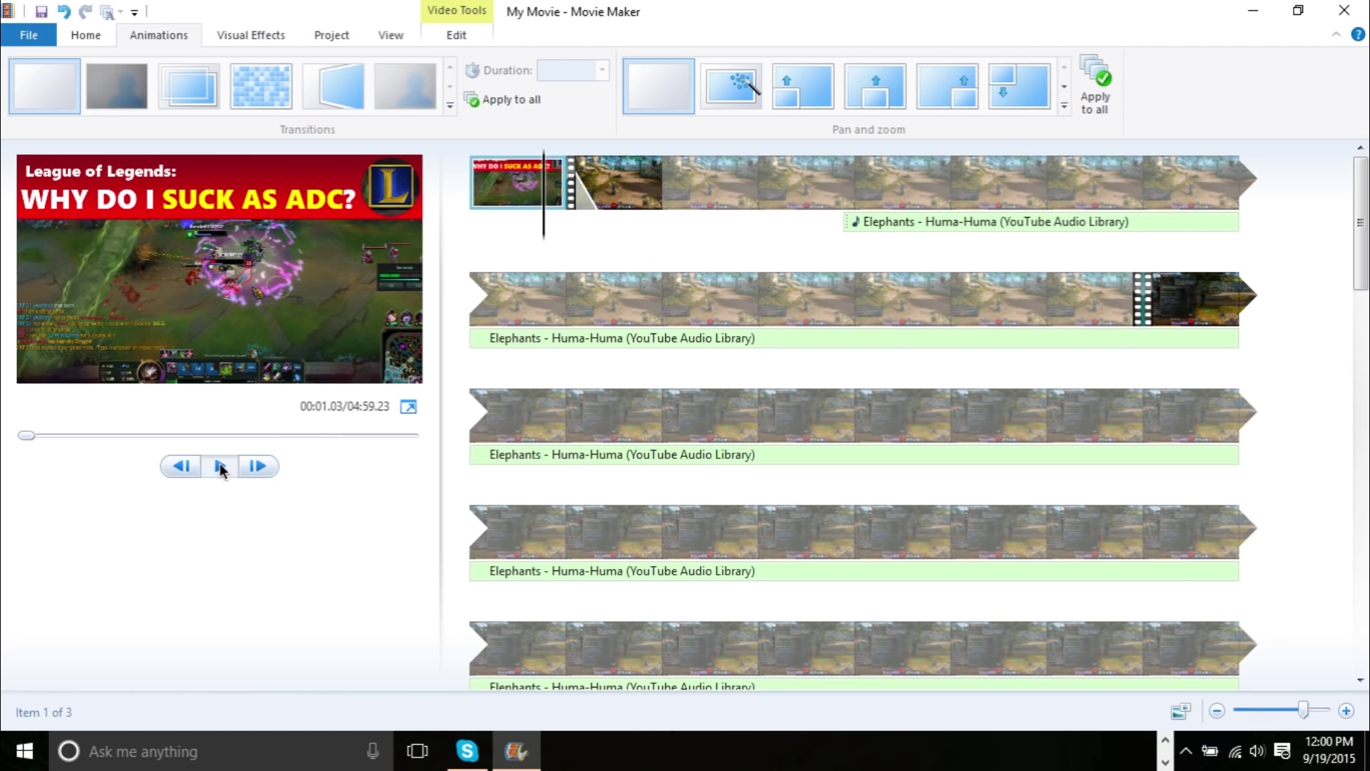
pyautogui.click(219, 467)
pyautogui.click(344, 303)
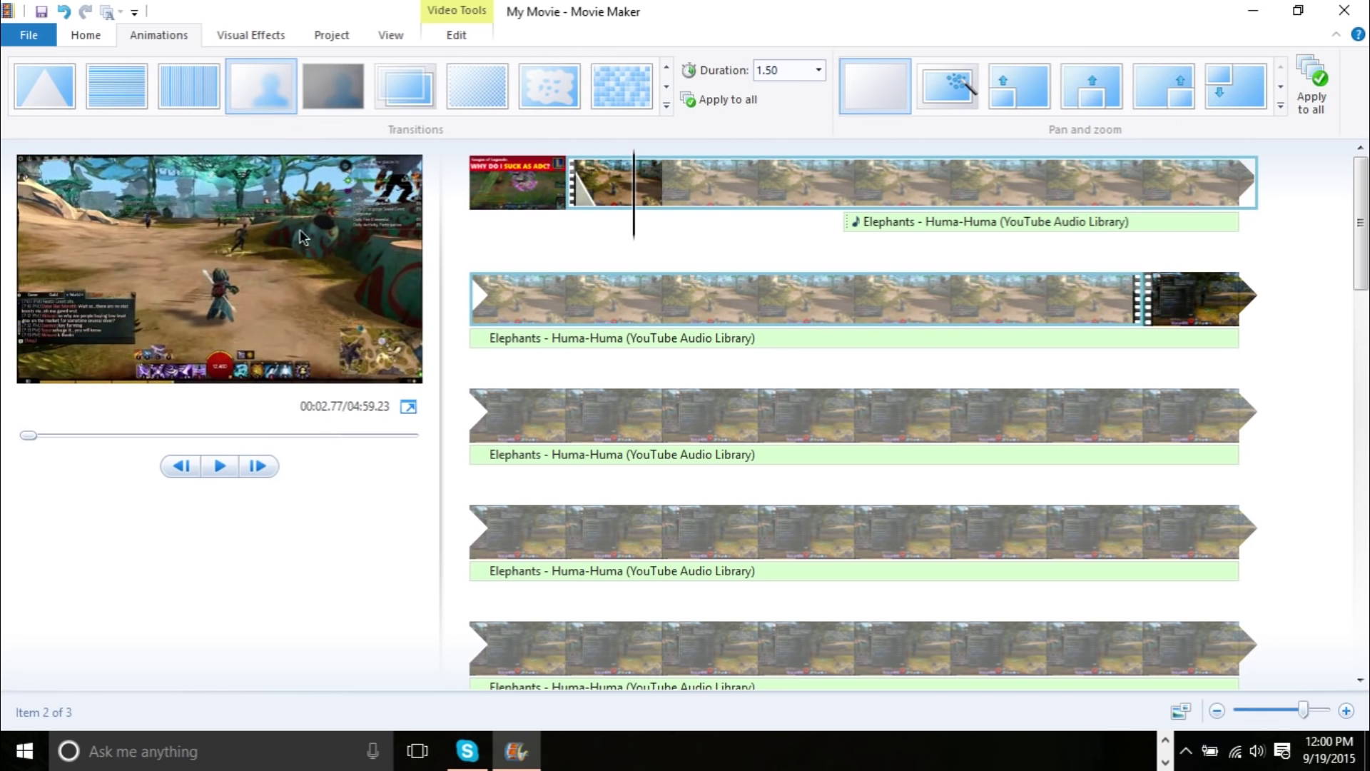
pyautogui.click(596, 197)
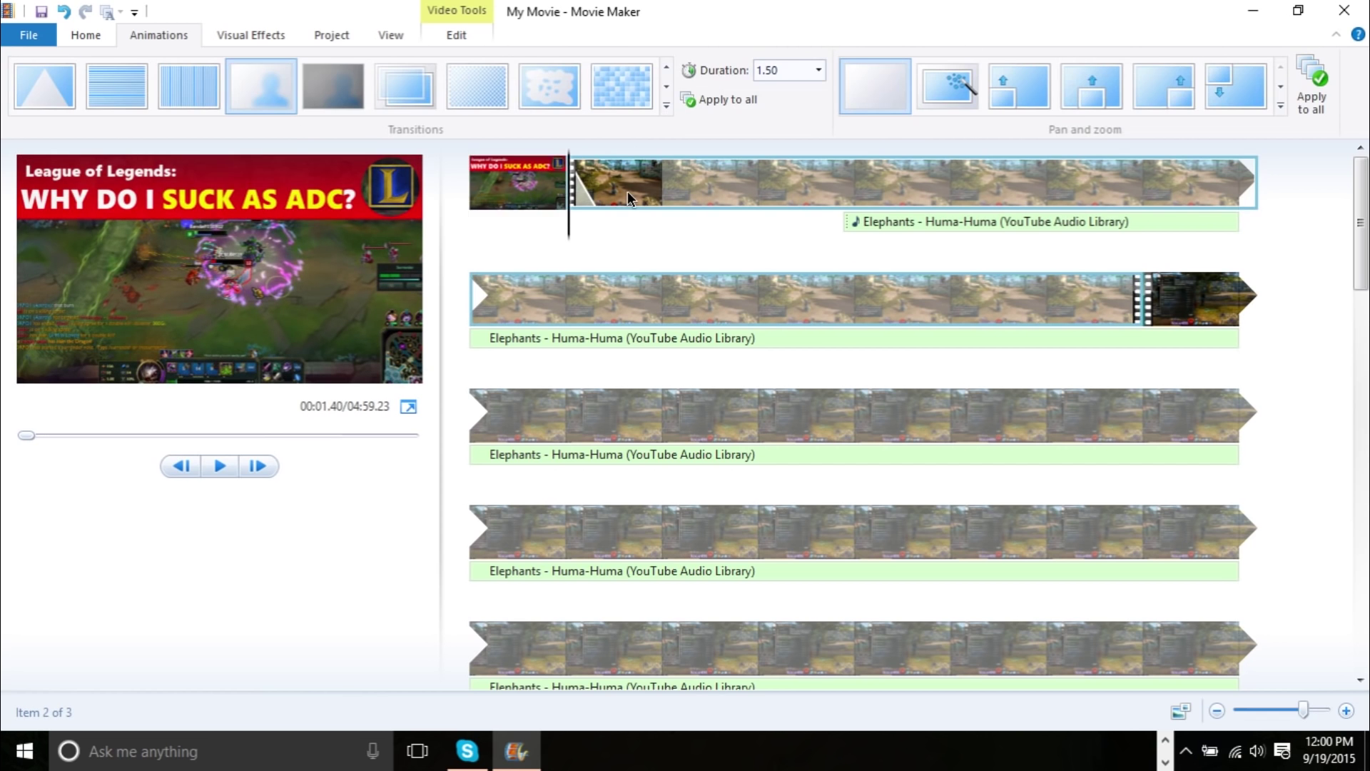
# Move the music track to start at about 1.52 s, view its audio options, and select the first gameplay clip
pyautogui.moveTo(572, 227)
pyautogui.mouseDown()
pyautogui.moveTo(602, 229)
pyautogui.moveTo(545, 234)
pyautogui.mouseUp()
pyautogui.moveTo(885, 220); pyautogui.dragTo(580, 233)
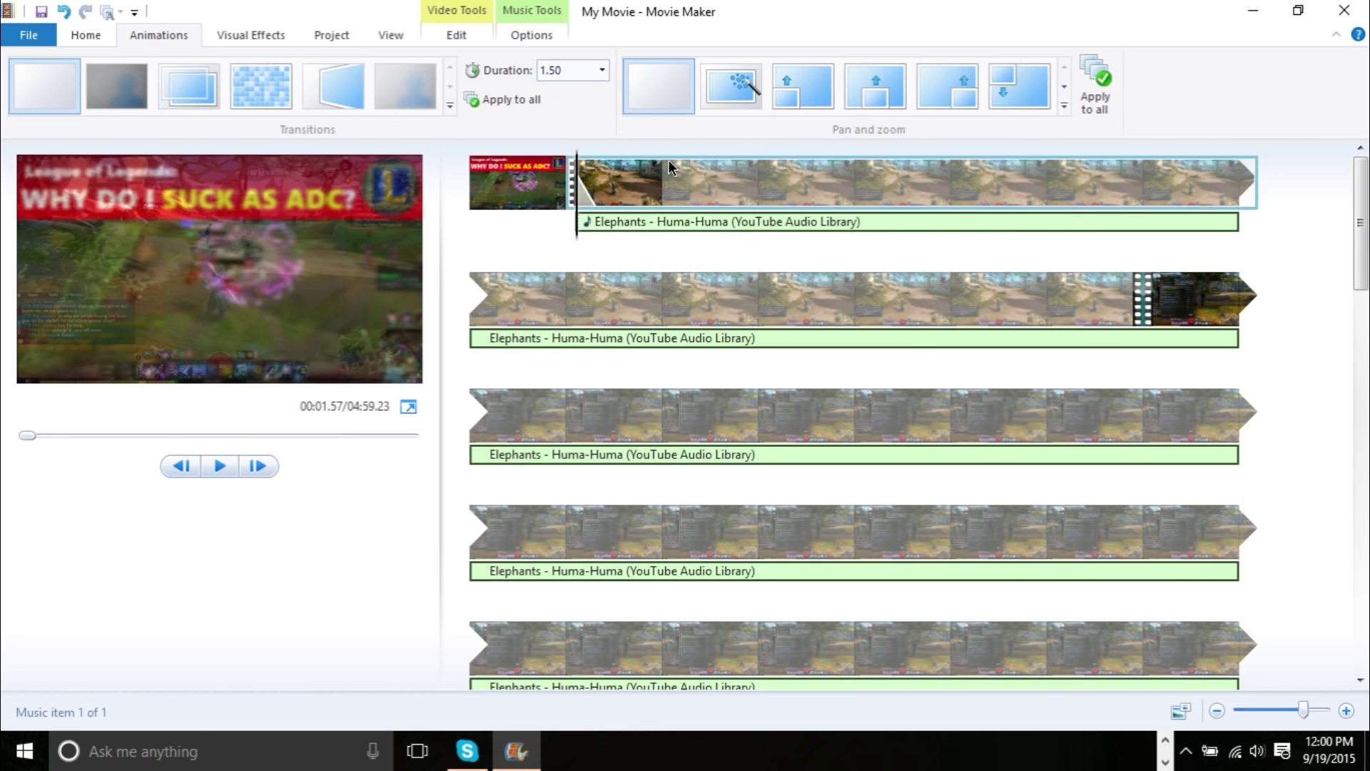
pyautogui.click(520, 35)
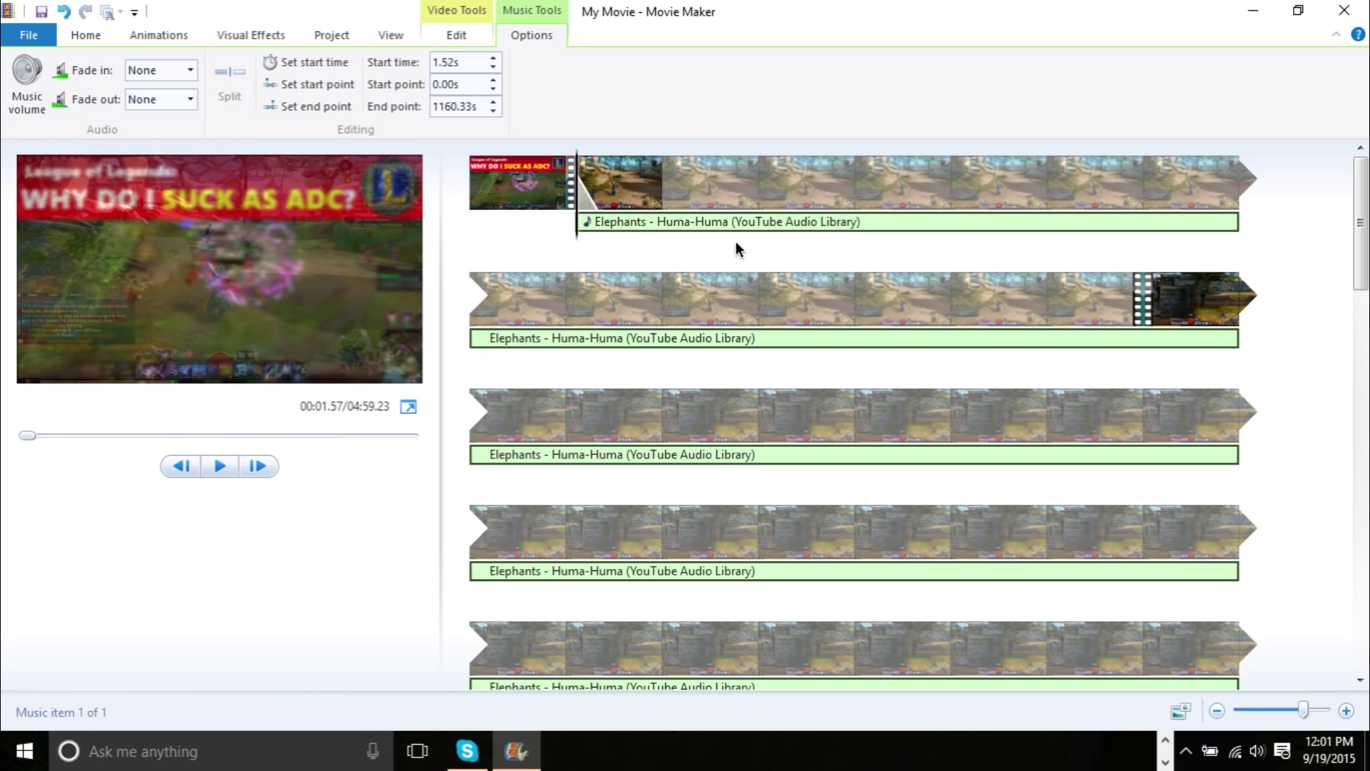
pyautogui.click(639, 178)
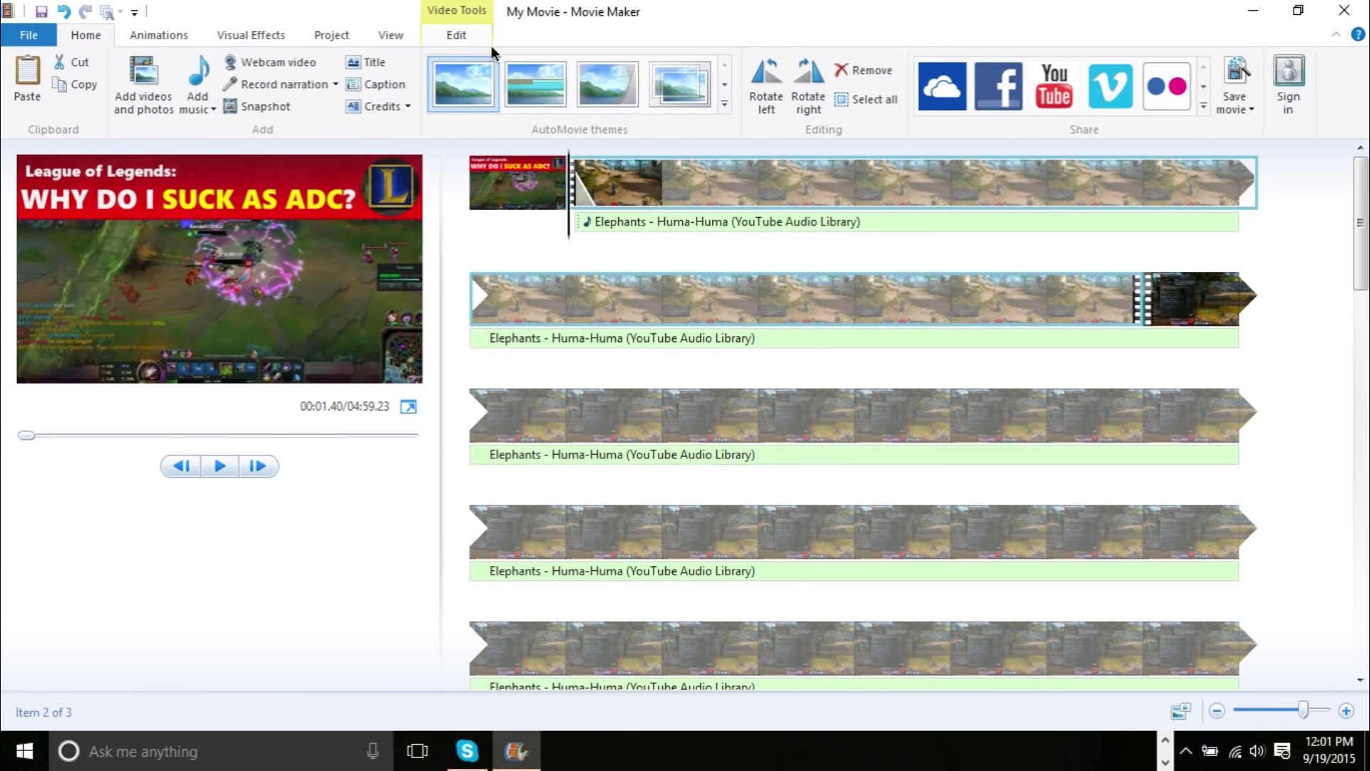
# Compare the audio options of the first gameplay clip and the music track, and open the clip's volume setting
pyautogui.click(461, 36)
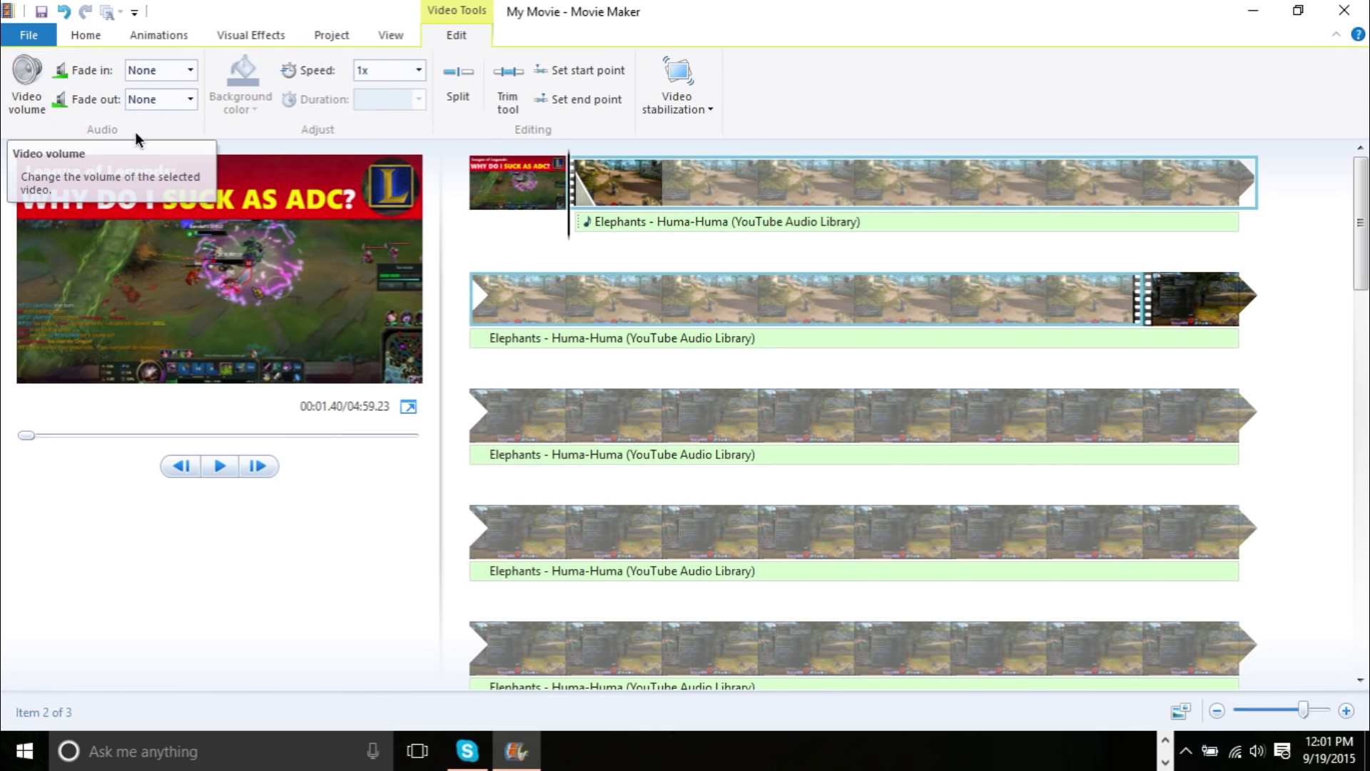
pyautogui.click(648, 225)
pyautogui.click(550, 30)
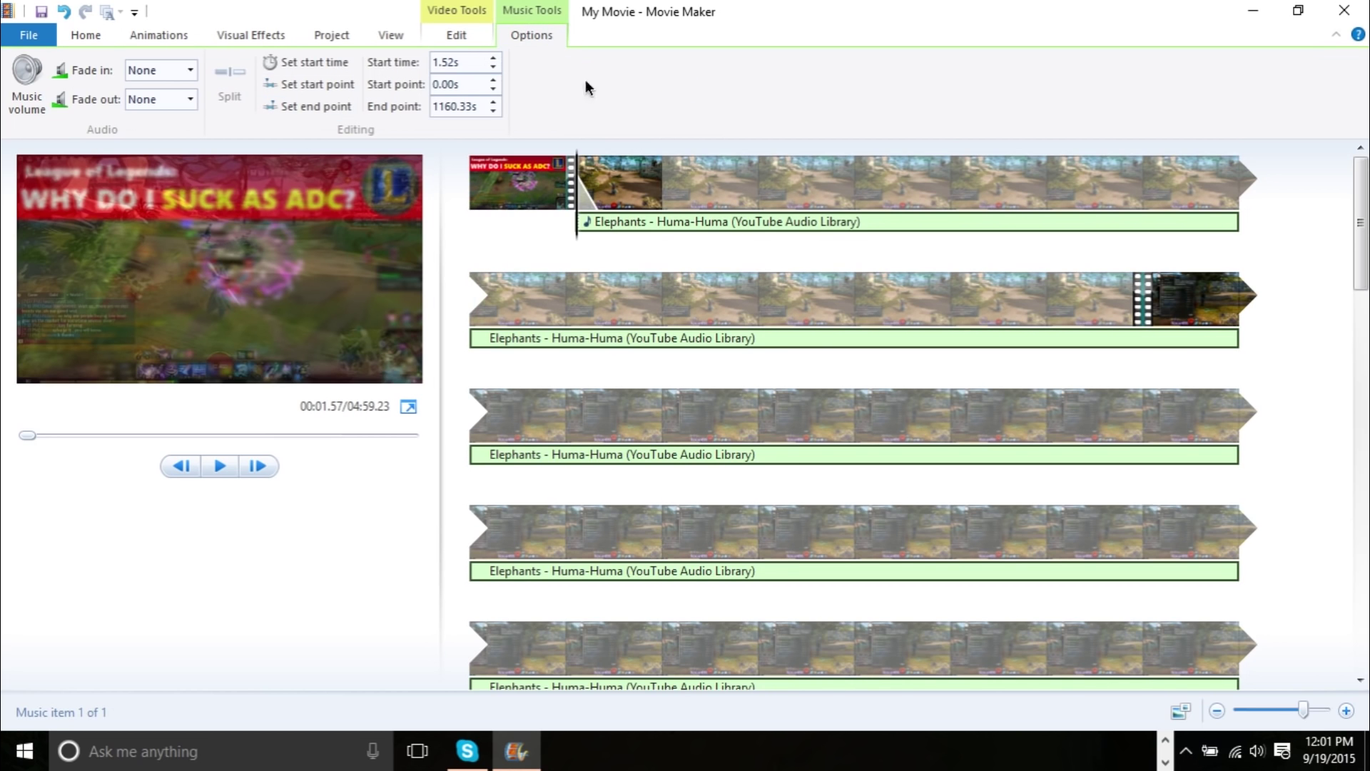
pyautogui.click(653, 159)
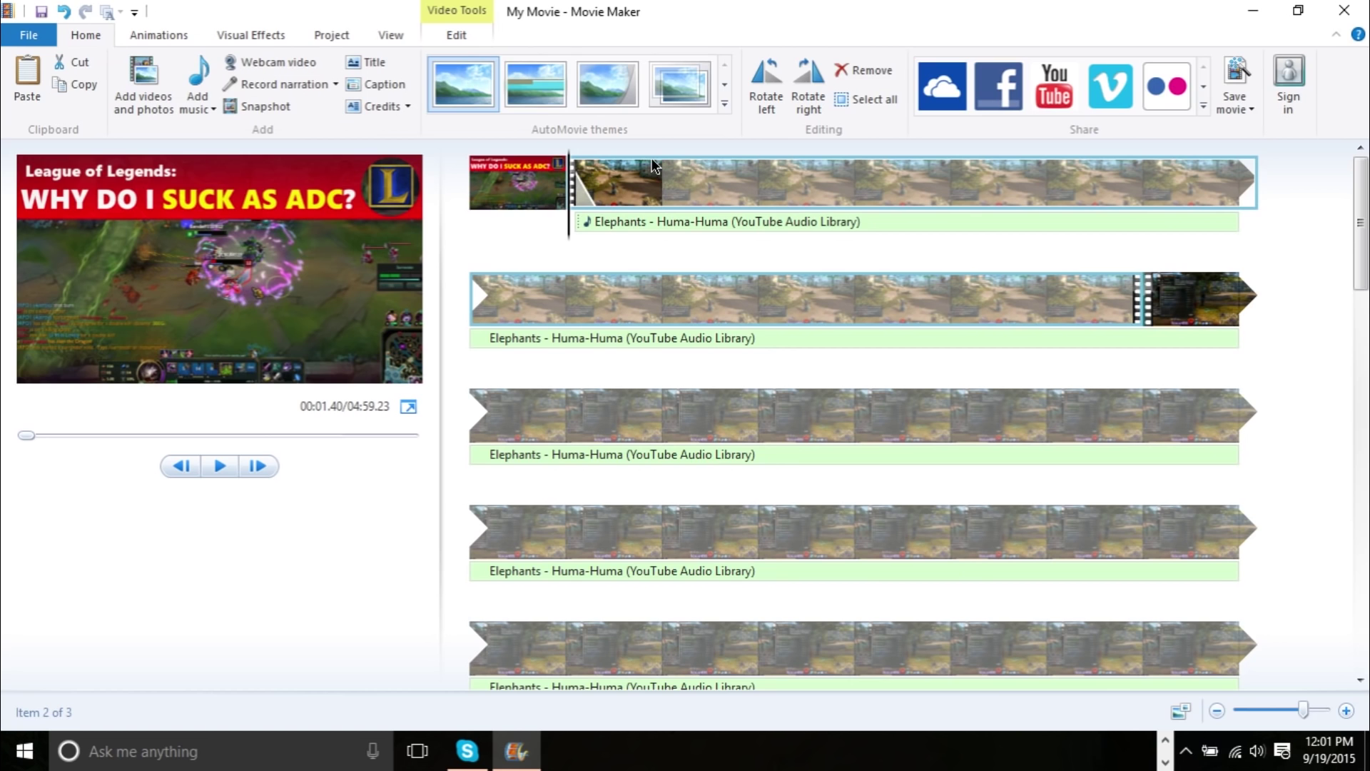
pyautogui.click(468, 33)
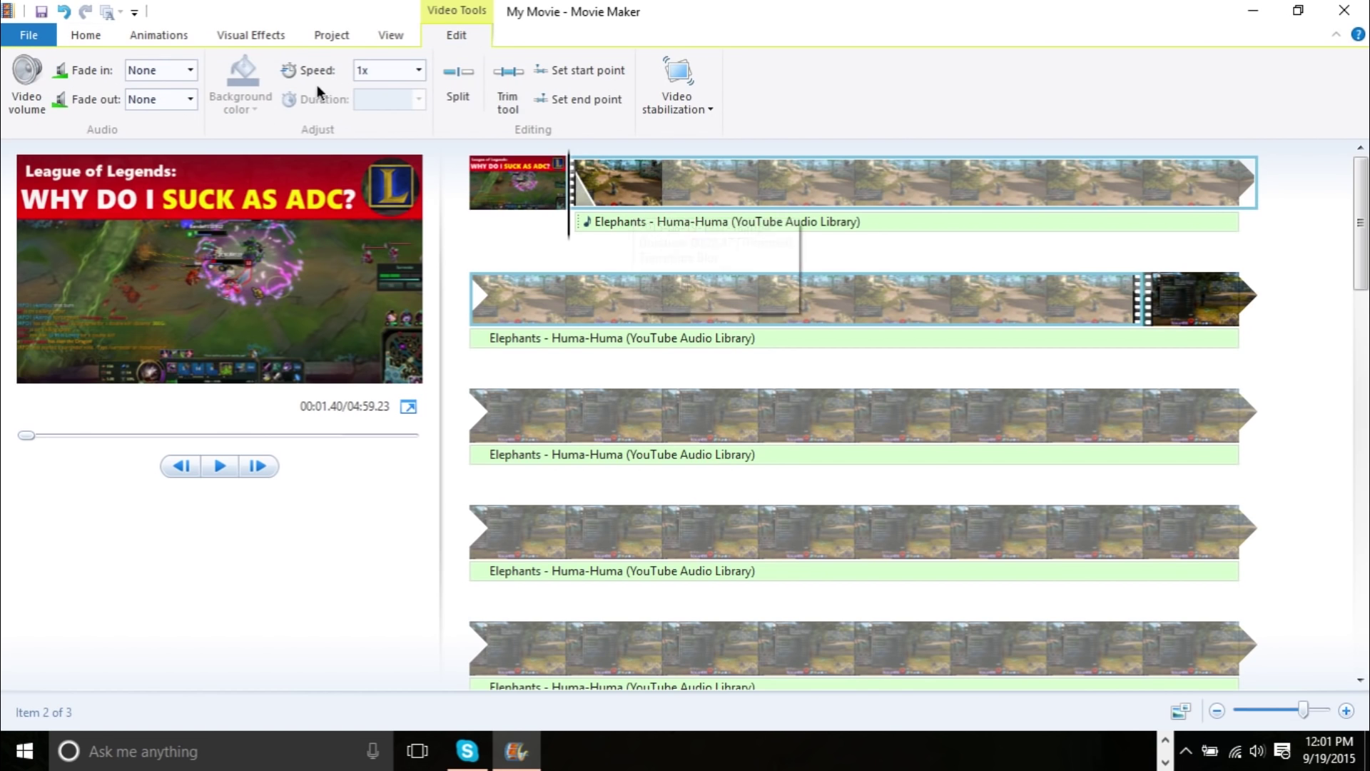
pyautogui.click(28, 93)
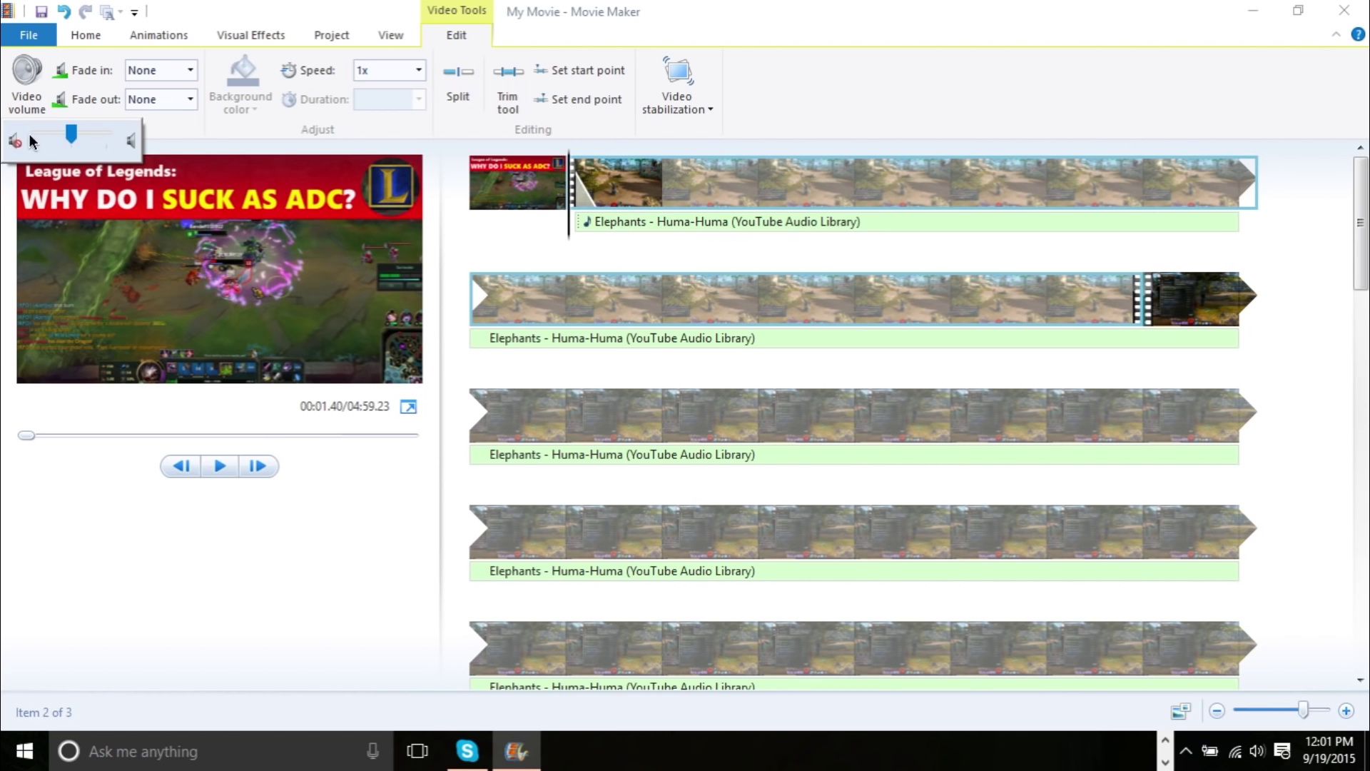
# Lower the Elephants music track's volume and play the movie from the transition into the first gameplay clip
pyautogui.click(674, 223)
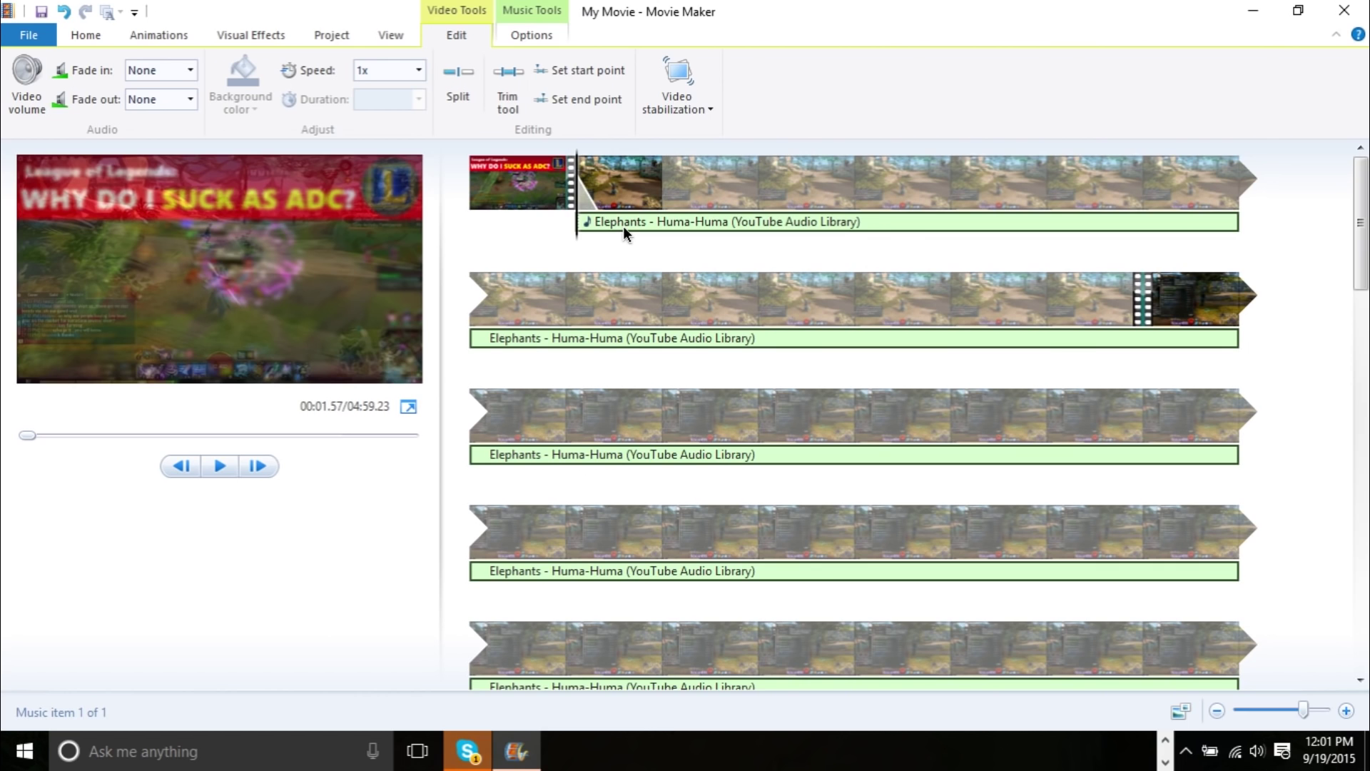
pyautogui.click(534, 37)
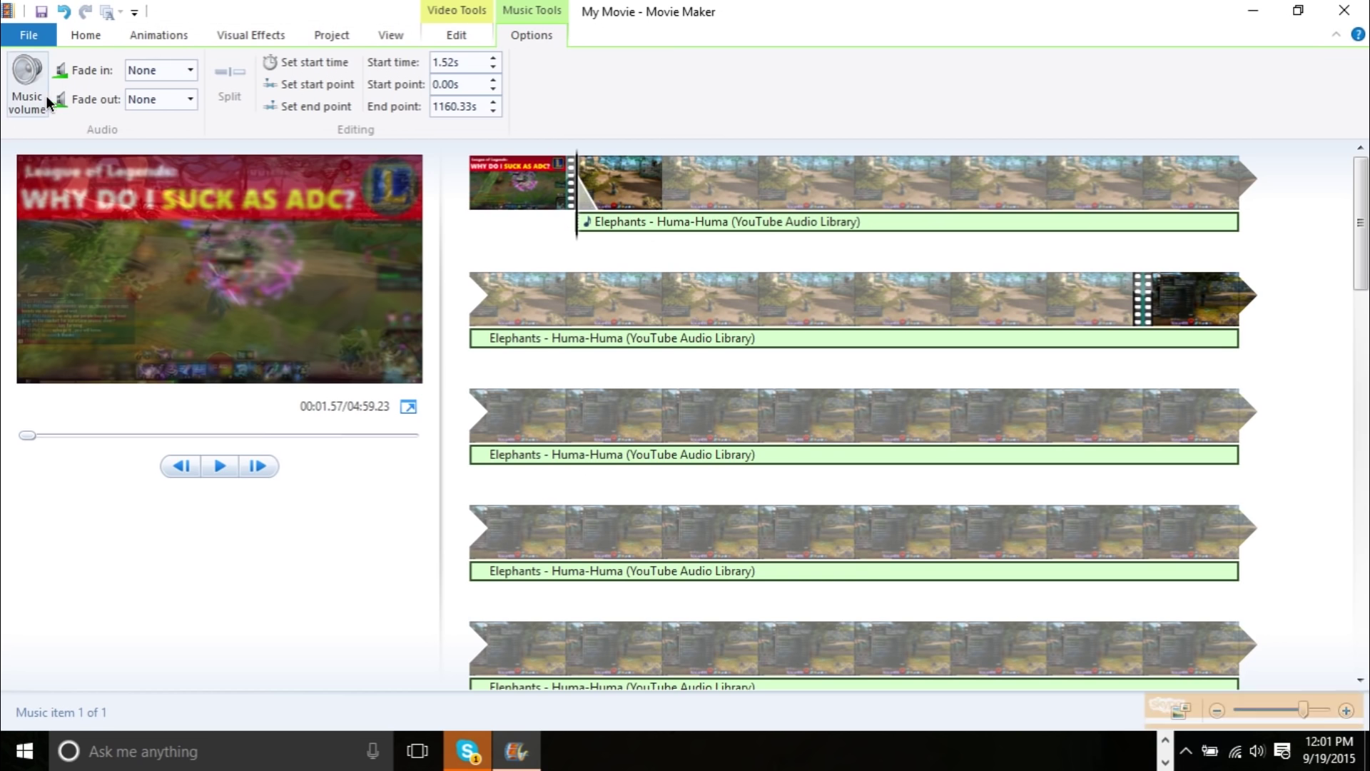
pyautogui.click(28, 87)
pyautogui.moveTo(57, 136); pyautogui.dragTo(45, 135)
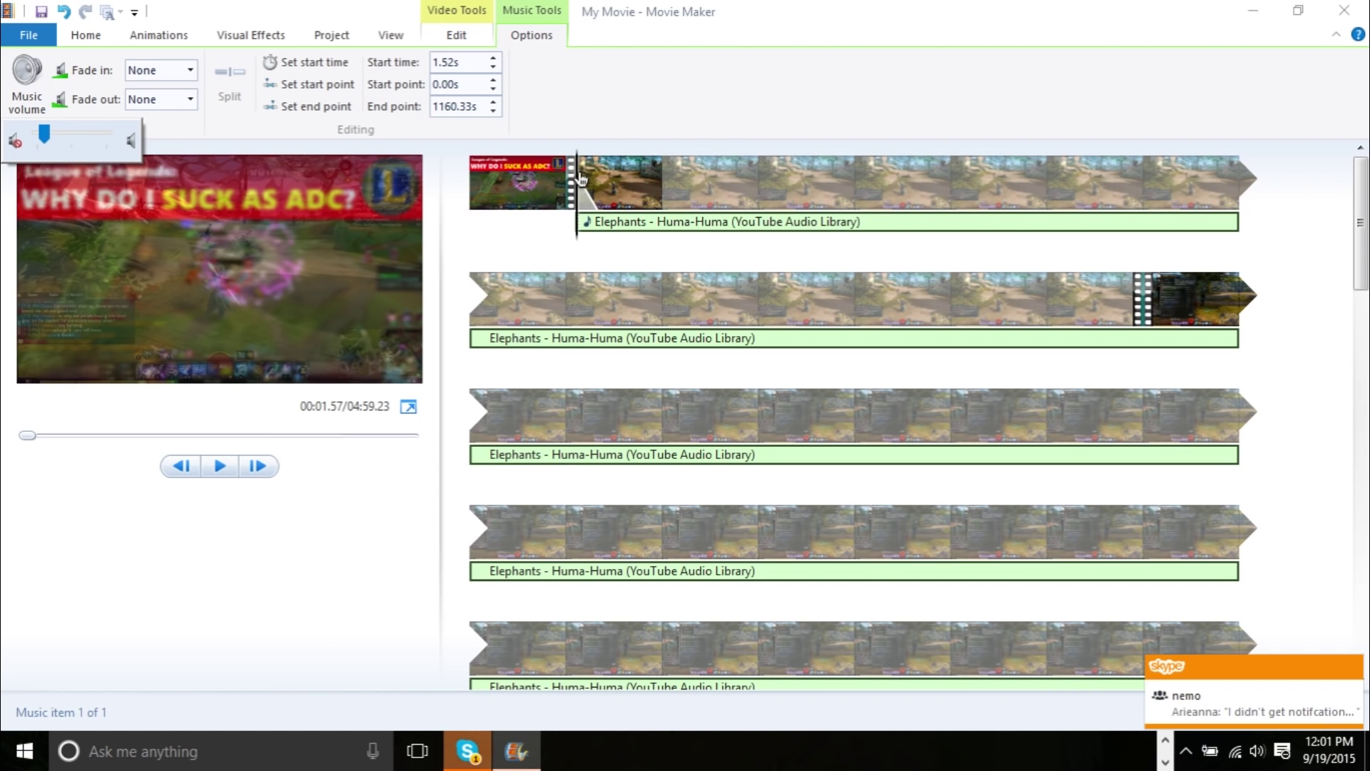
pyautogui.click(569, 193)
pyautogui.press('space')
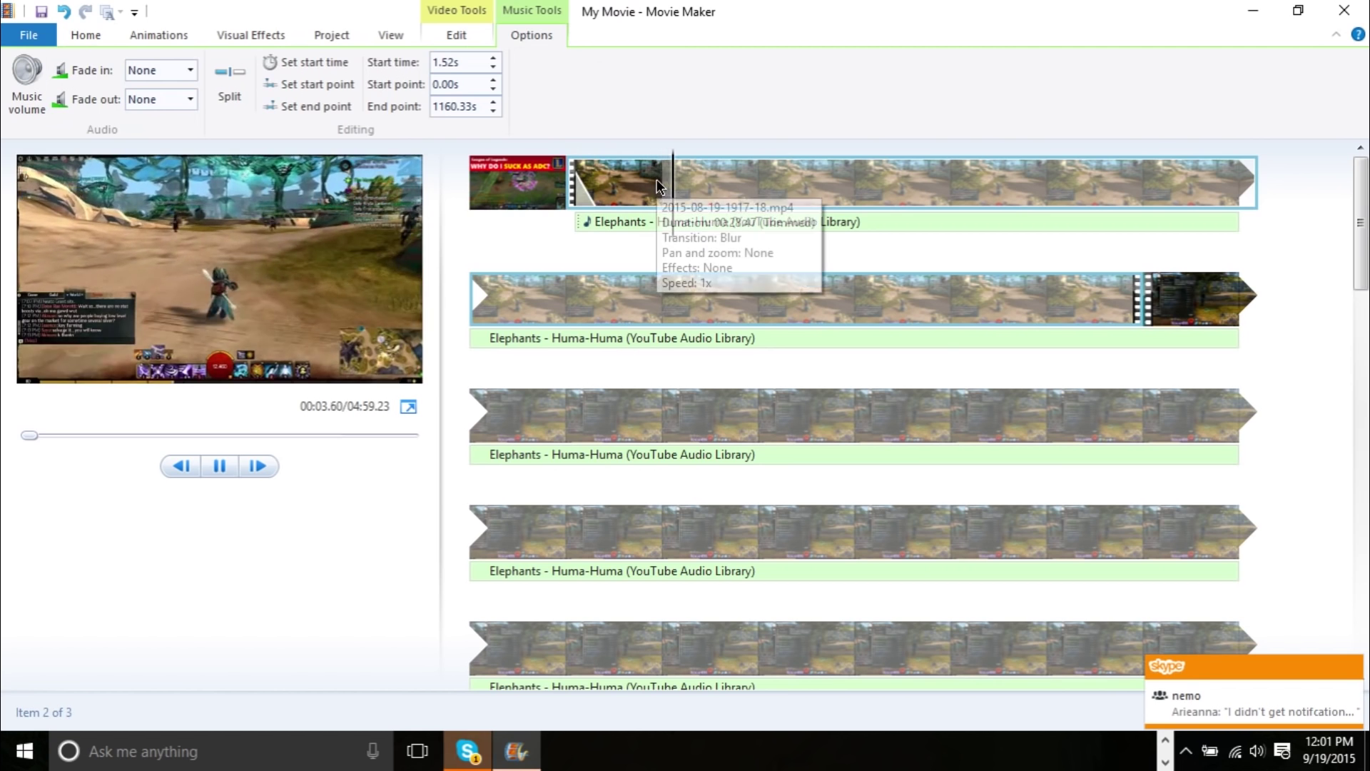
# Lower the music track's volume slightly further and play the movie from the music's start to about 9 seconds
pyautogui.click(618, 225)
pyautogui.click(36, 110)
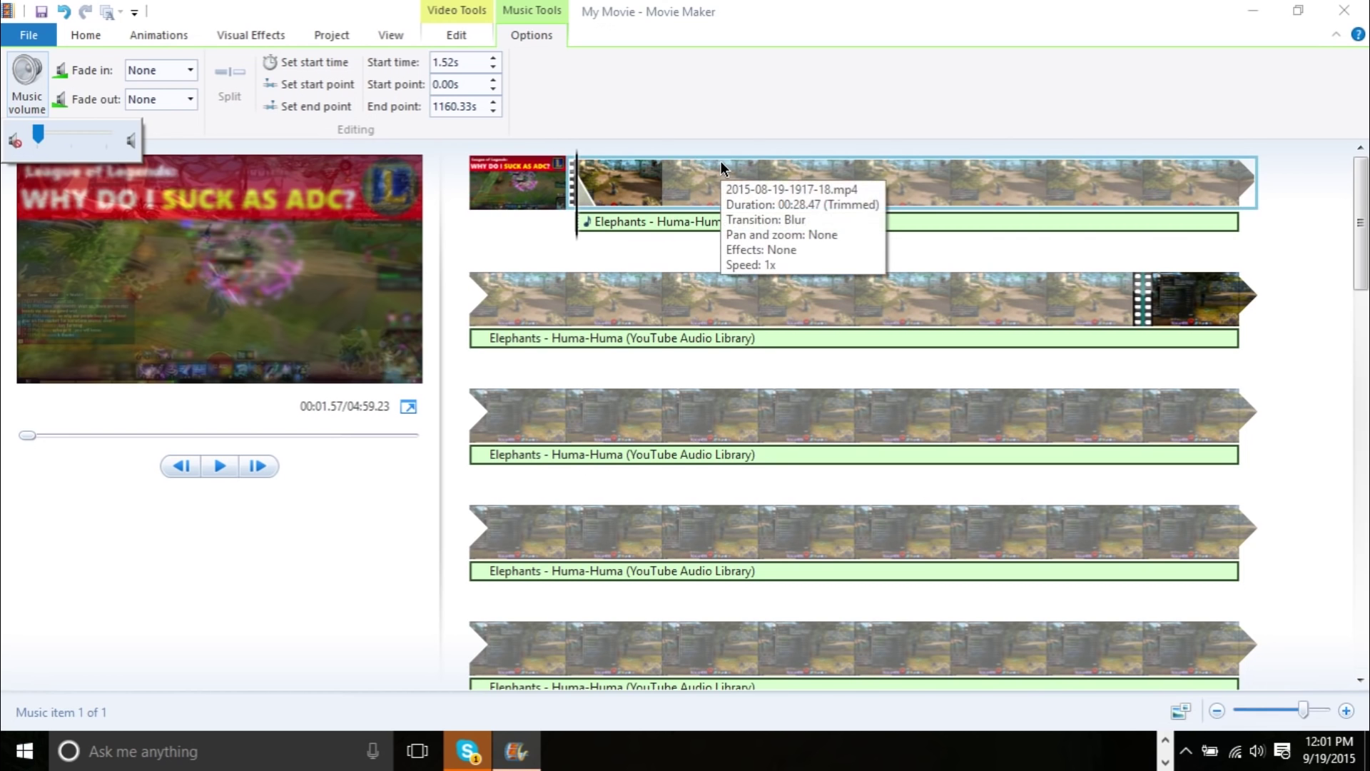
pyautogui.click(580, 180)
pyautogui.press('space')
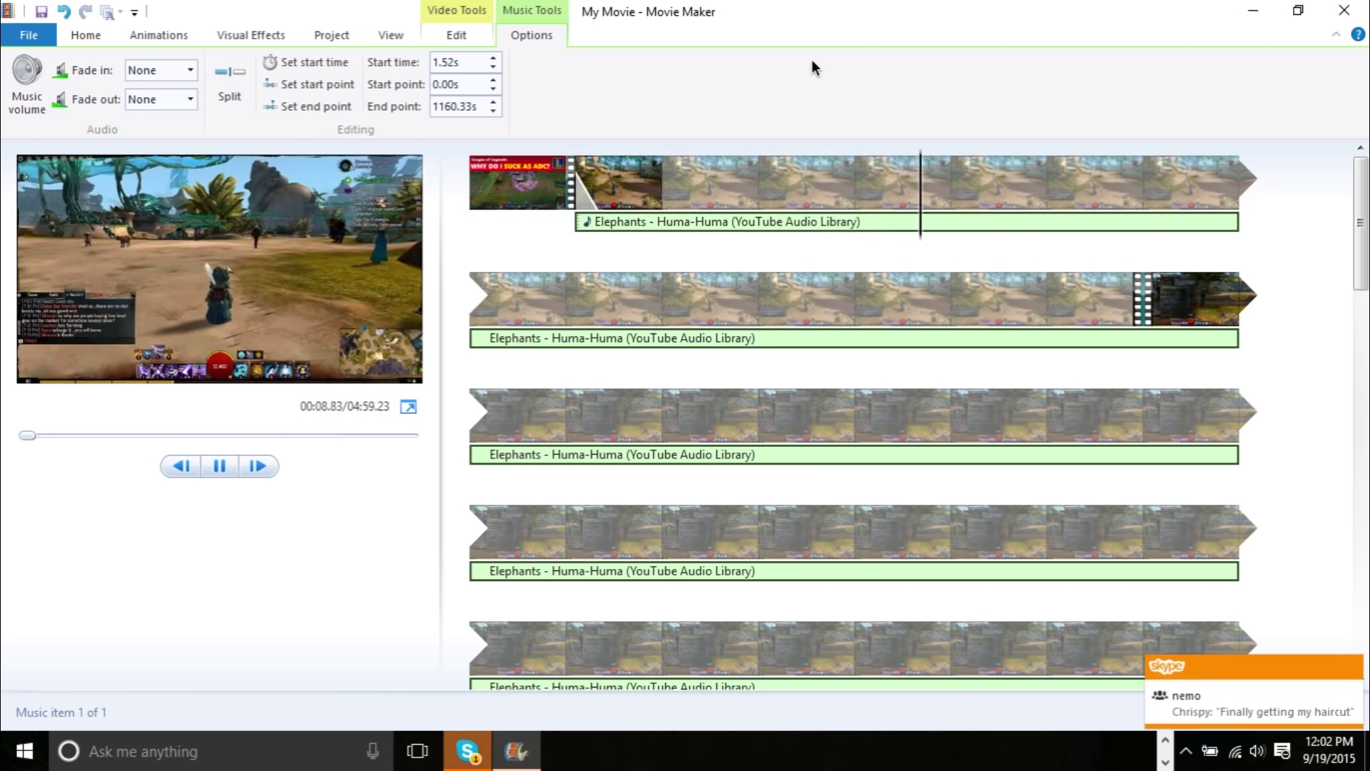
pyautogui.press('space')
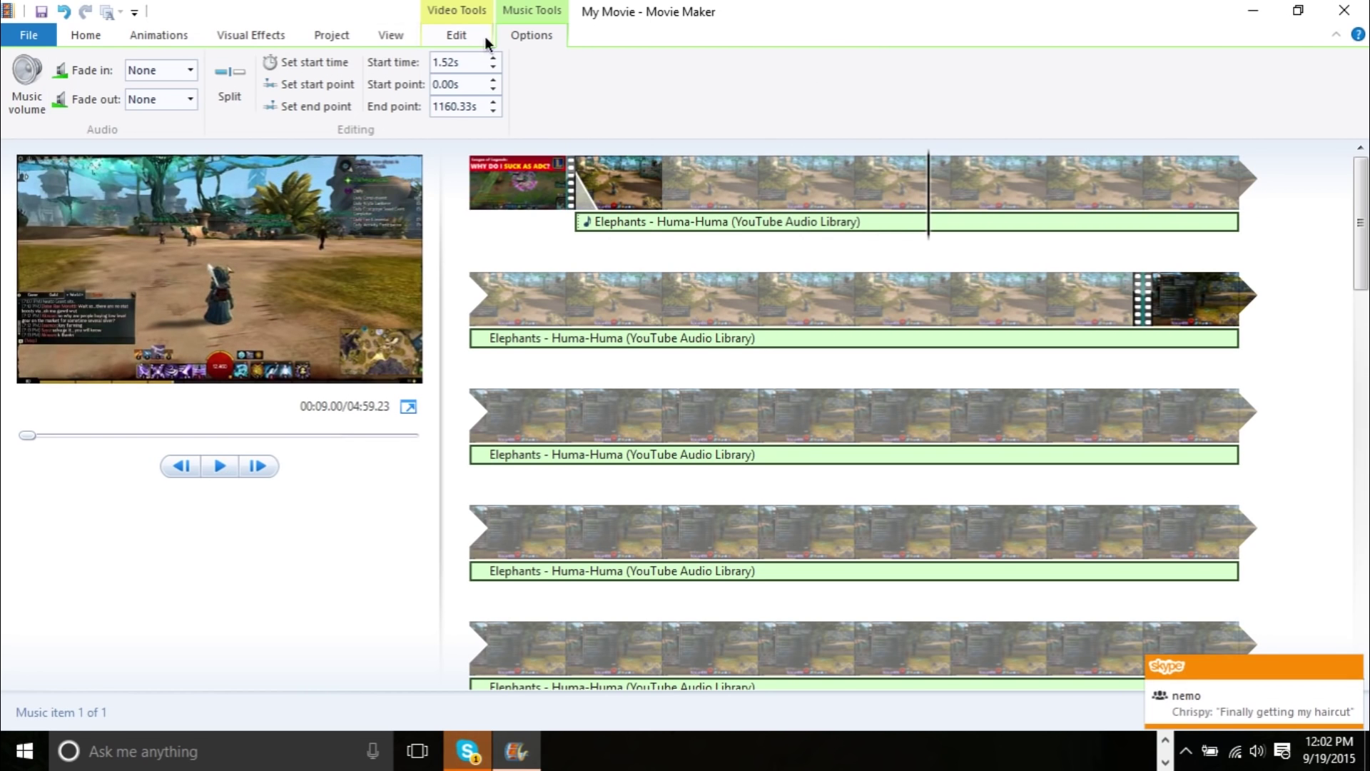
# Raise the first gameplay clip's video volume above the middle setting and play the clip to about 8 seconds
pyautogui.click(632, 169)
pyautogui.click(471, 33)
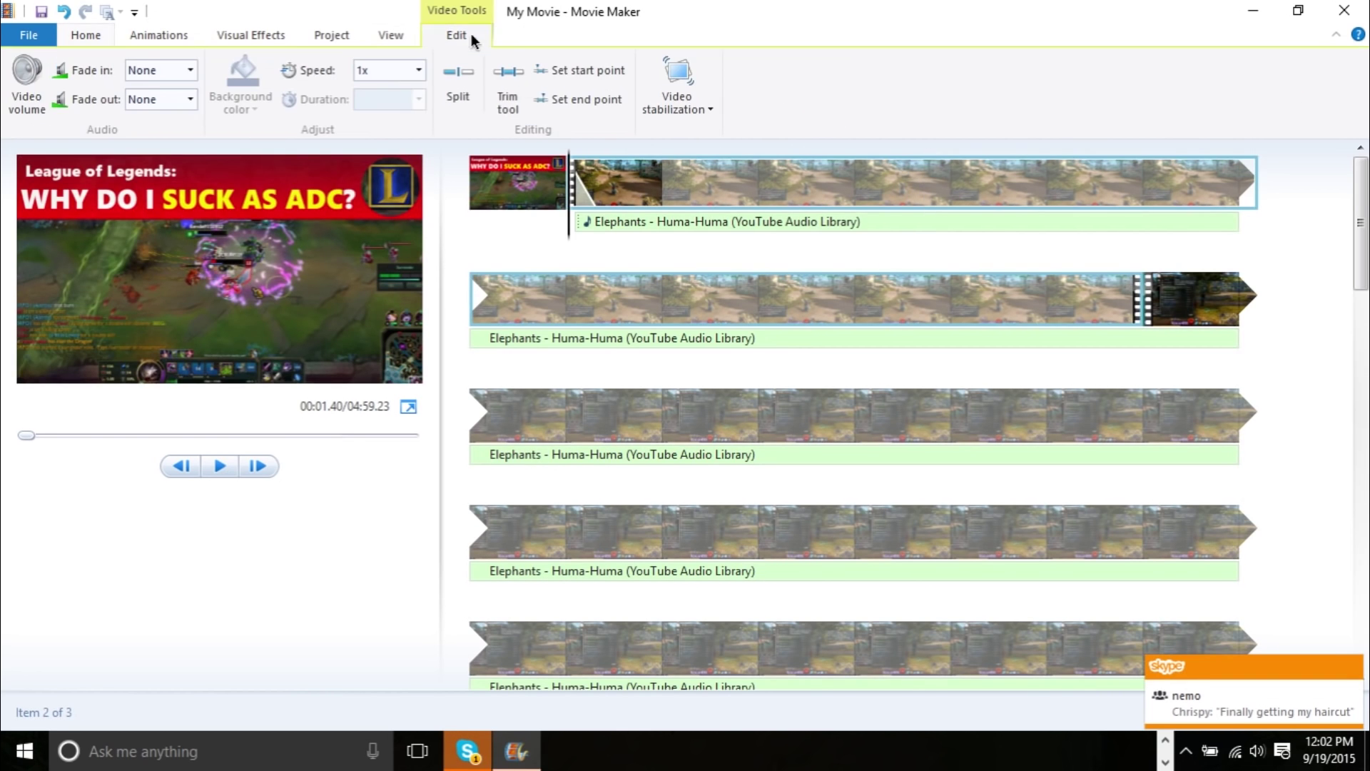
pyautogui.click(10, 86)
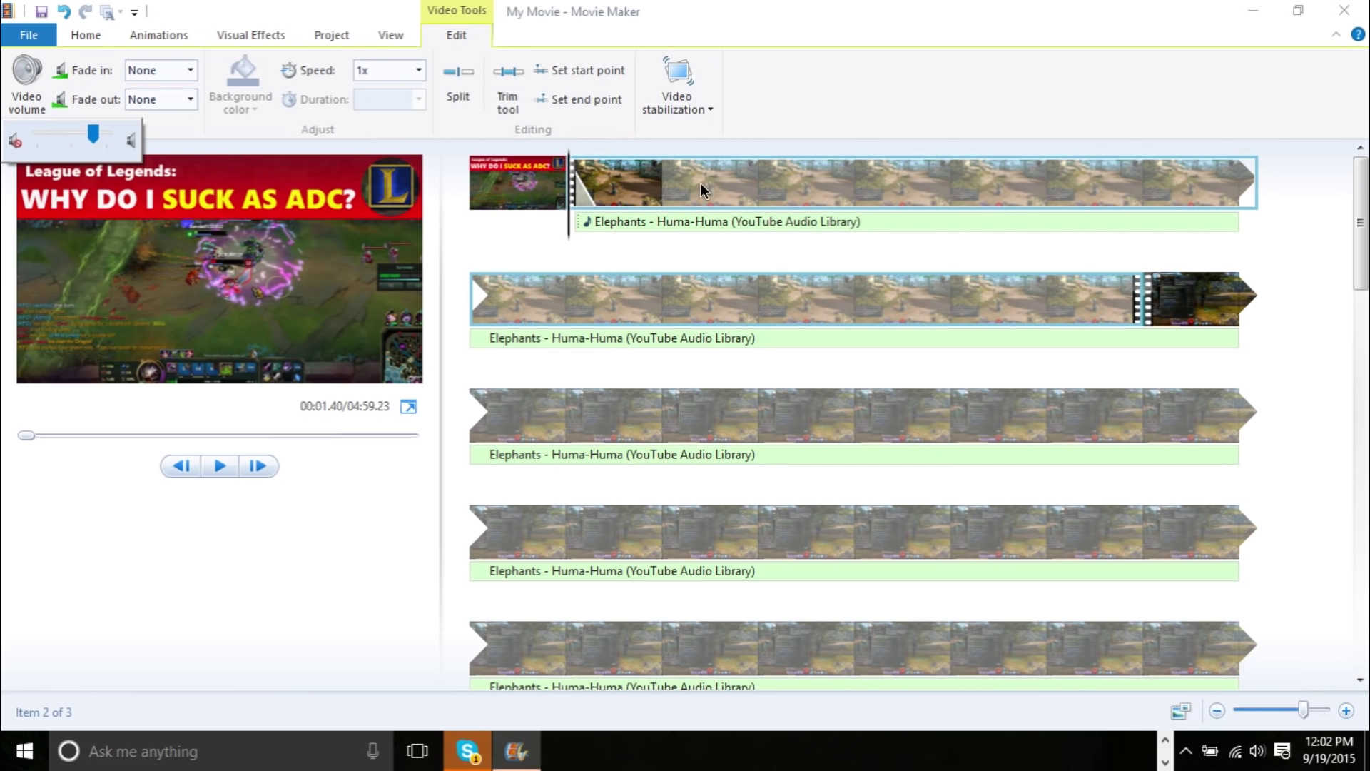
pyautogui.press('space')
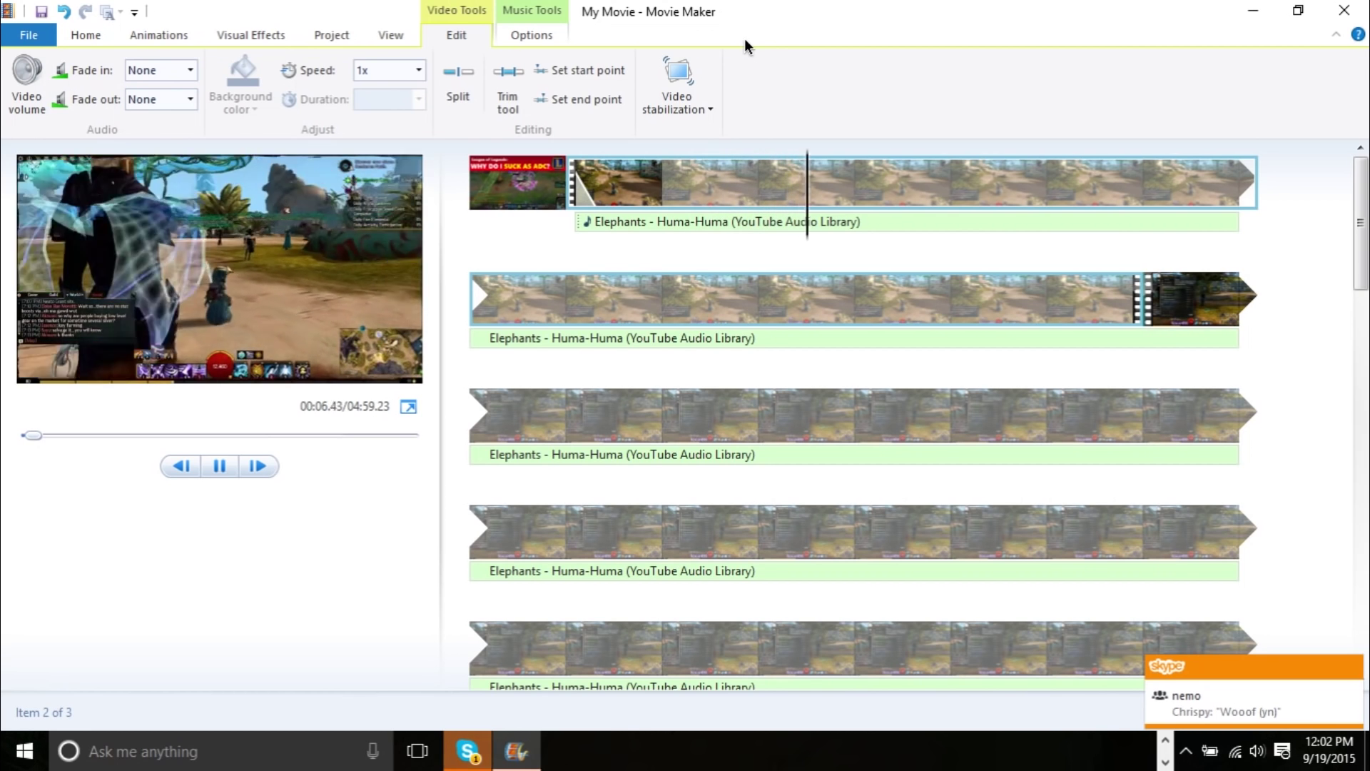
pyautogui.click(885, 187)
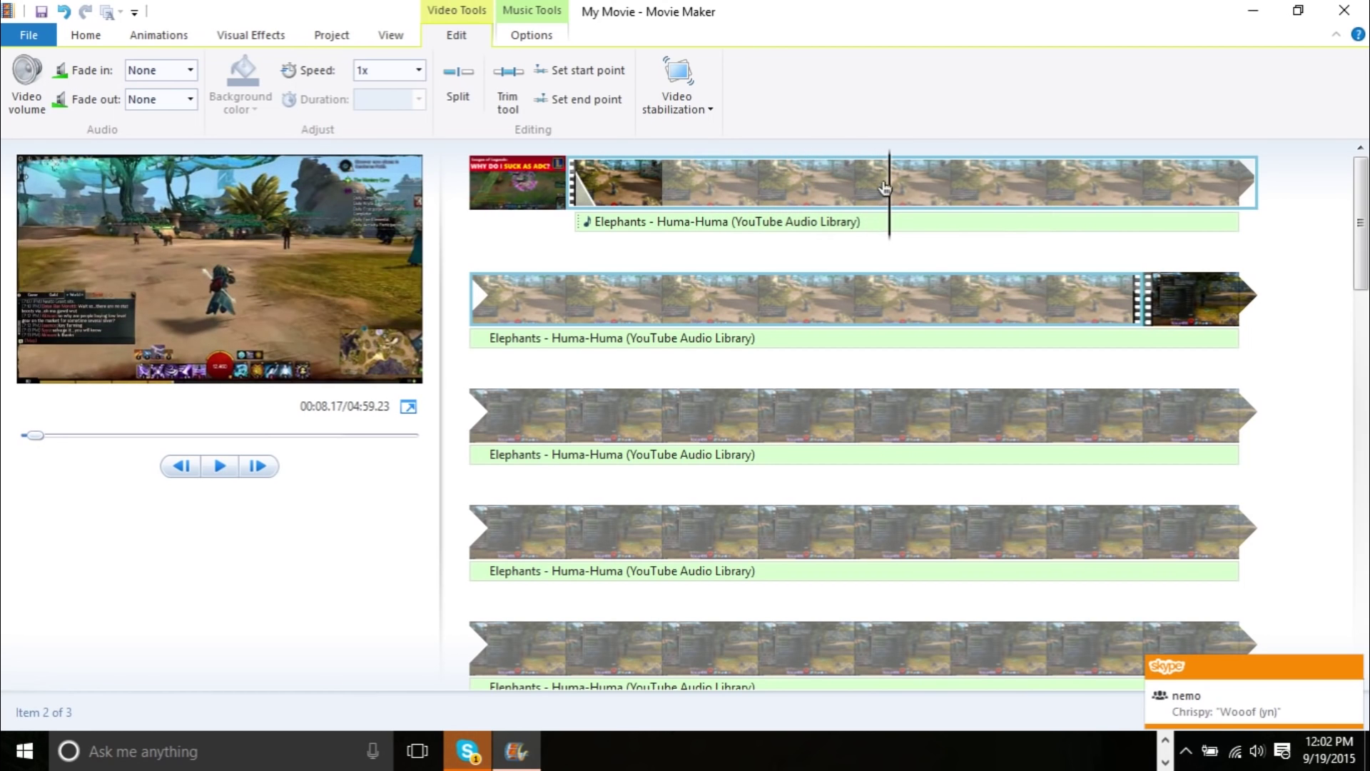
# Select the background music track again and view its music options
pyautogui.click(628, 222)
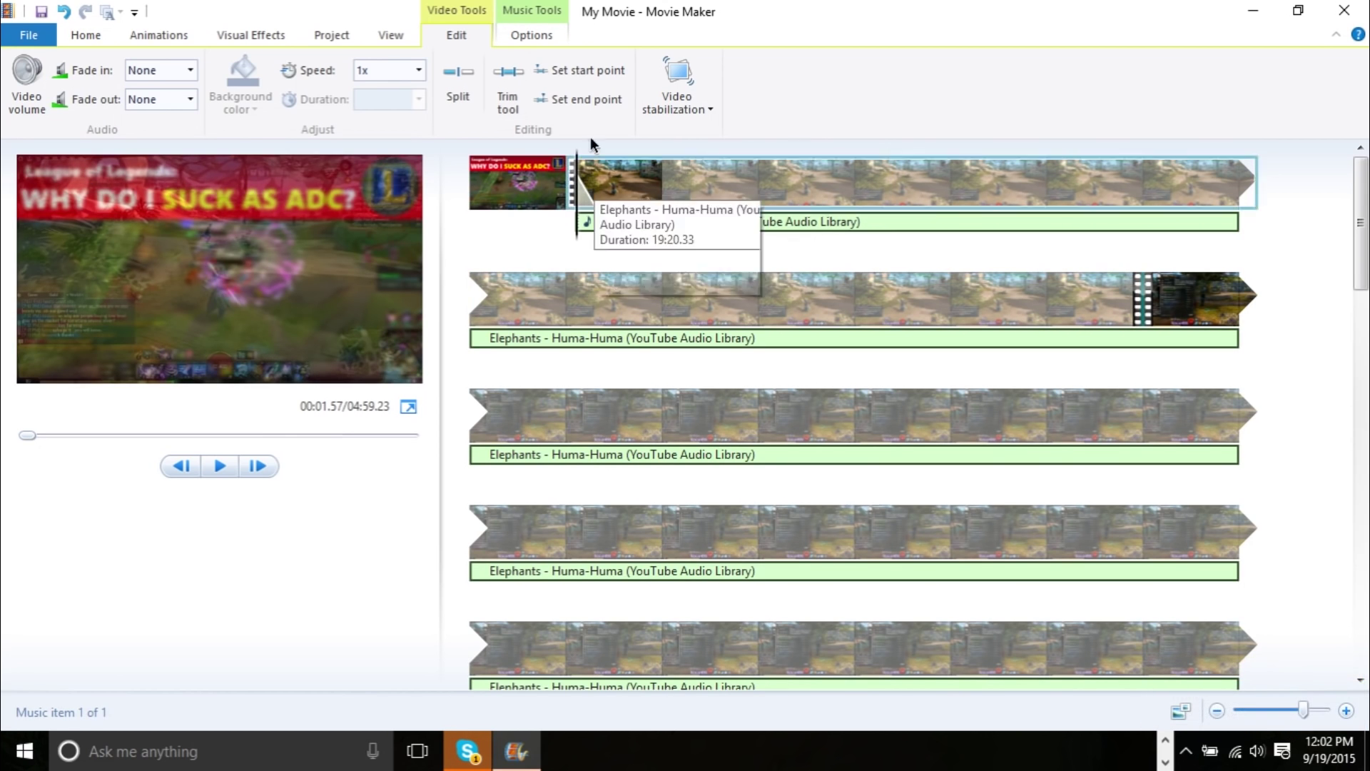
pyautogui.click(530, 39)
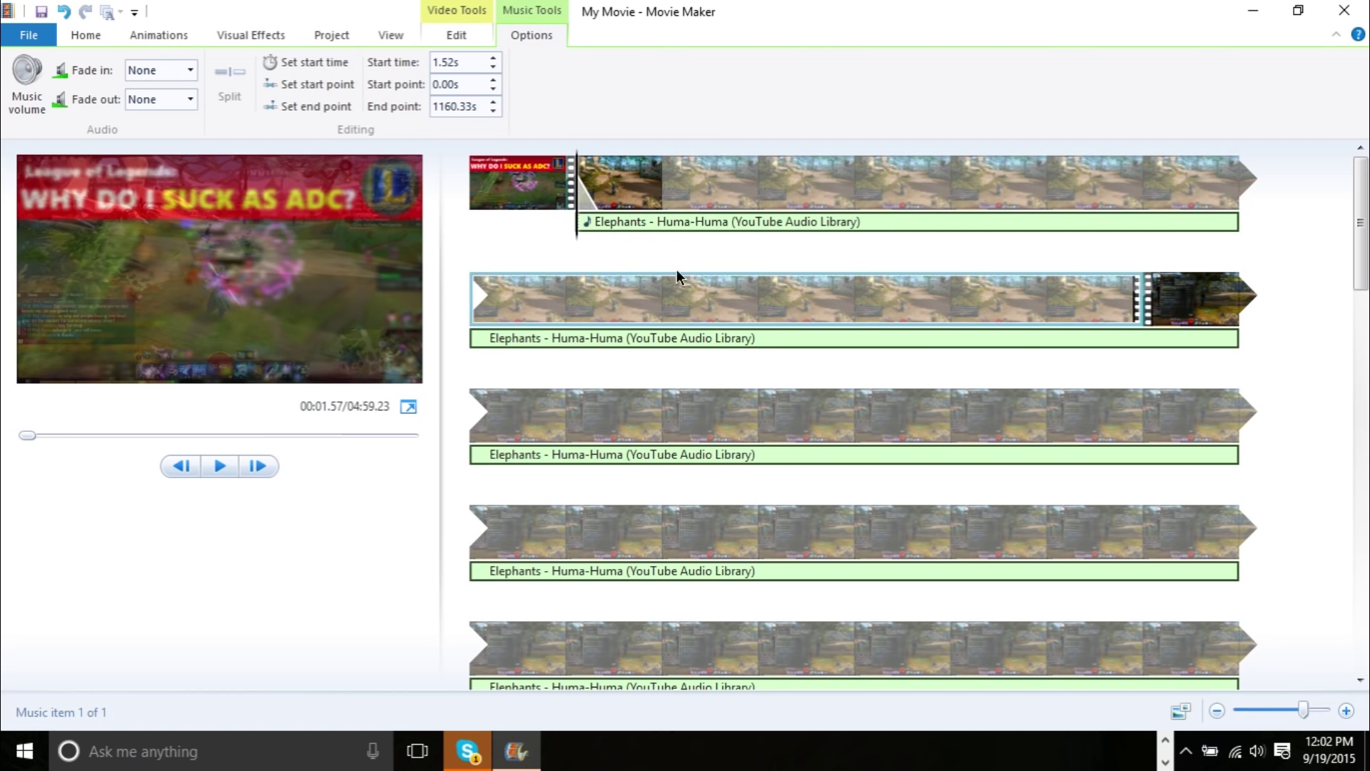
pyautogui.click(1166, 740)
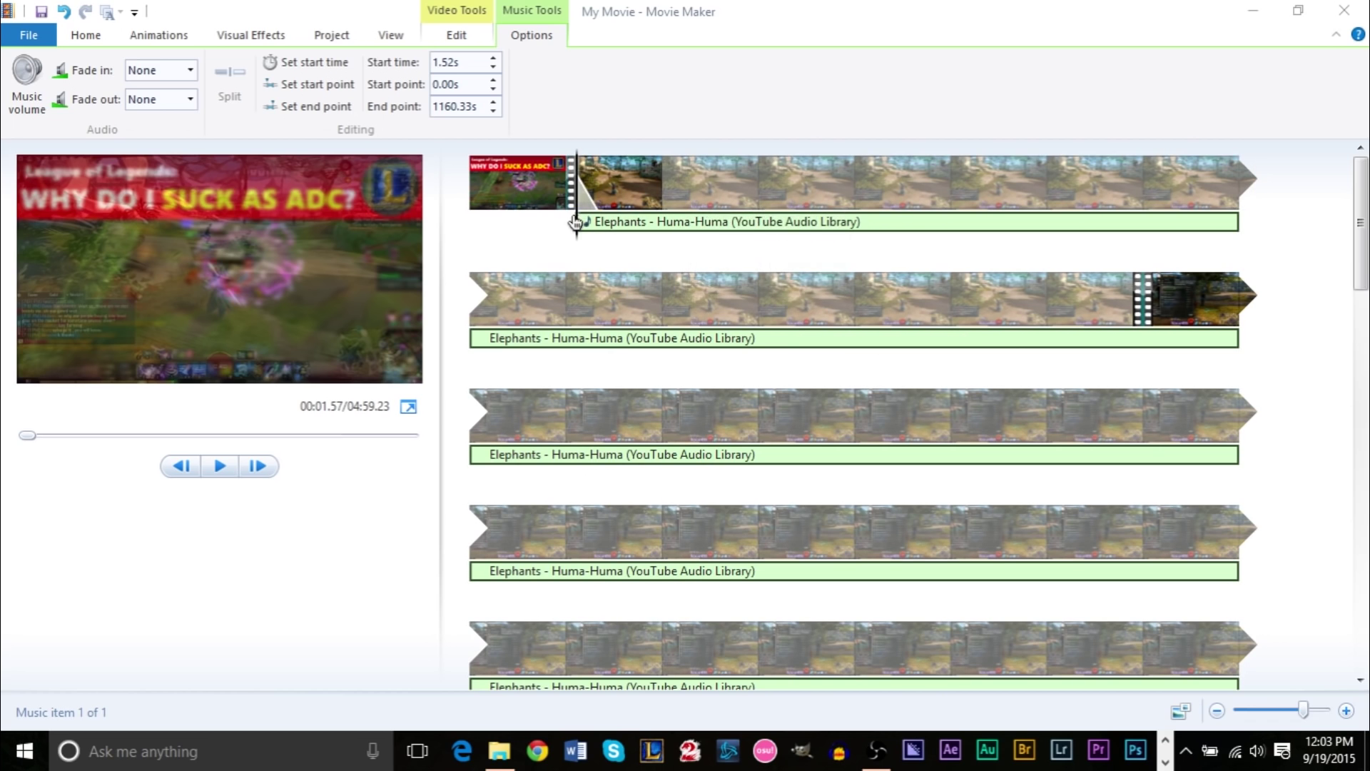
# Split the Elephants music track at about 2:15.47, partway through the second gameplay clip
pyautogui.click(661, 221)
pyautogui.moveTo(683, 223); pyautogui.dragTo(996, 471)
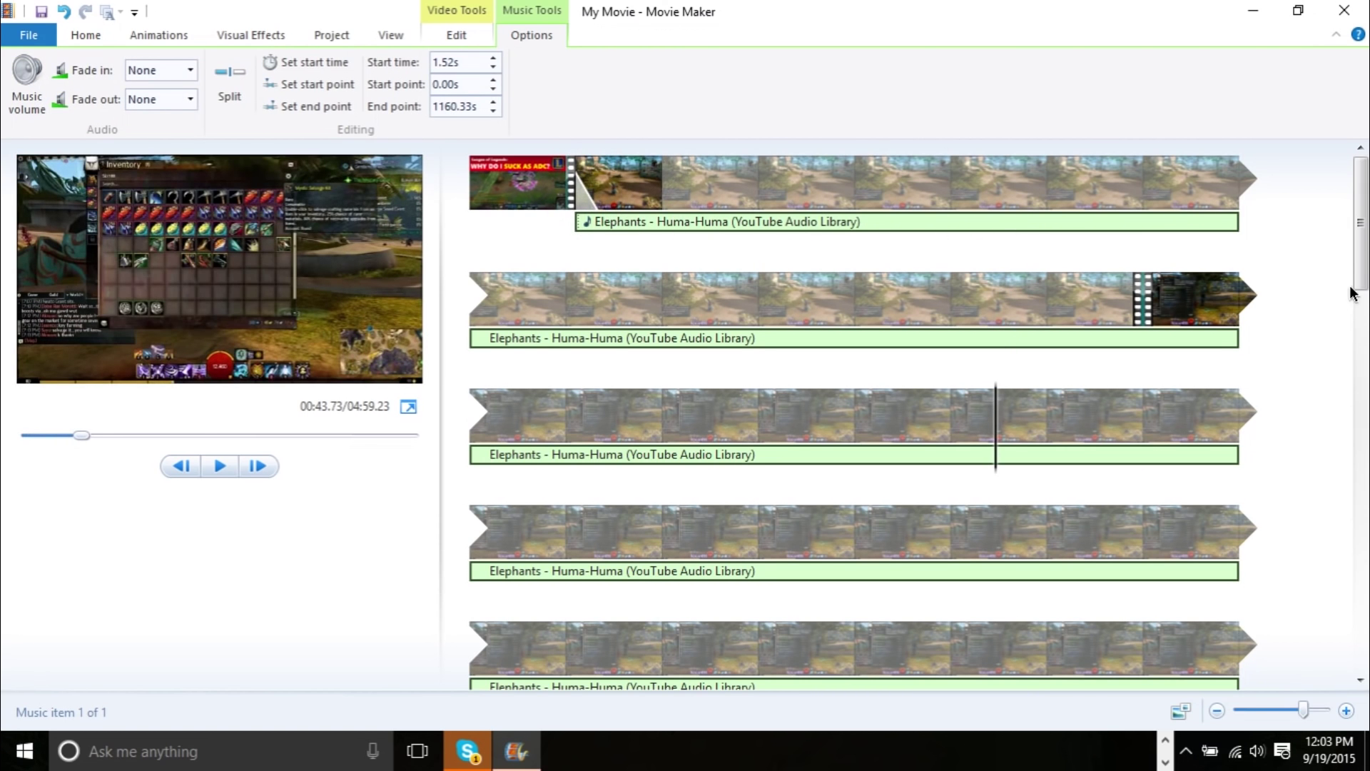
pyautogui.moveTo(1363, 256); pyautogui.dragTo(1349, 231)
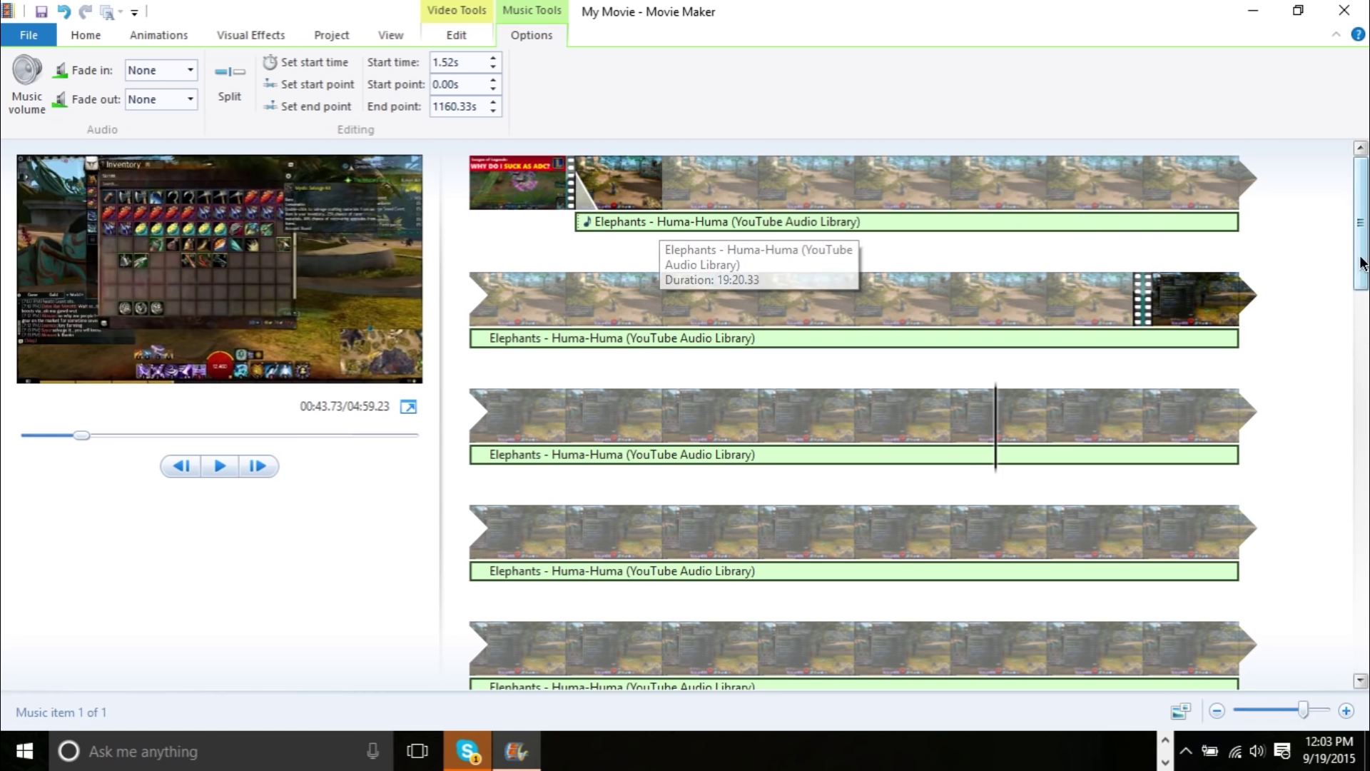
pyautogui.click(1365, 412)
pyautogui.click(892, 325)
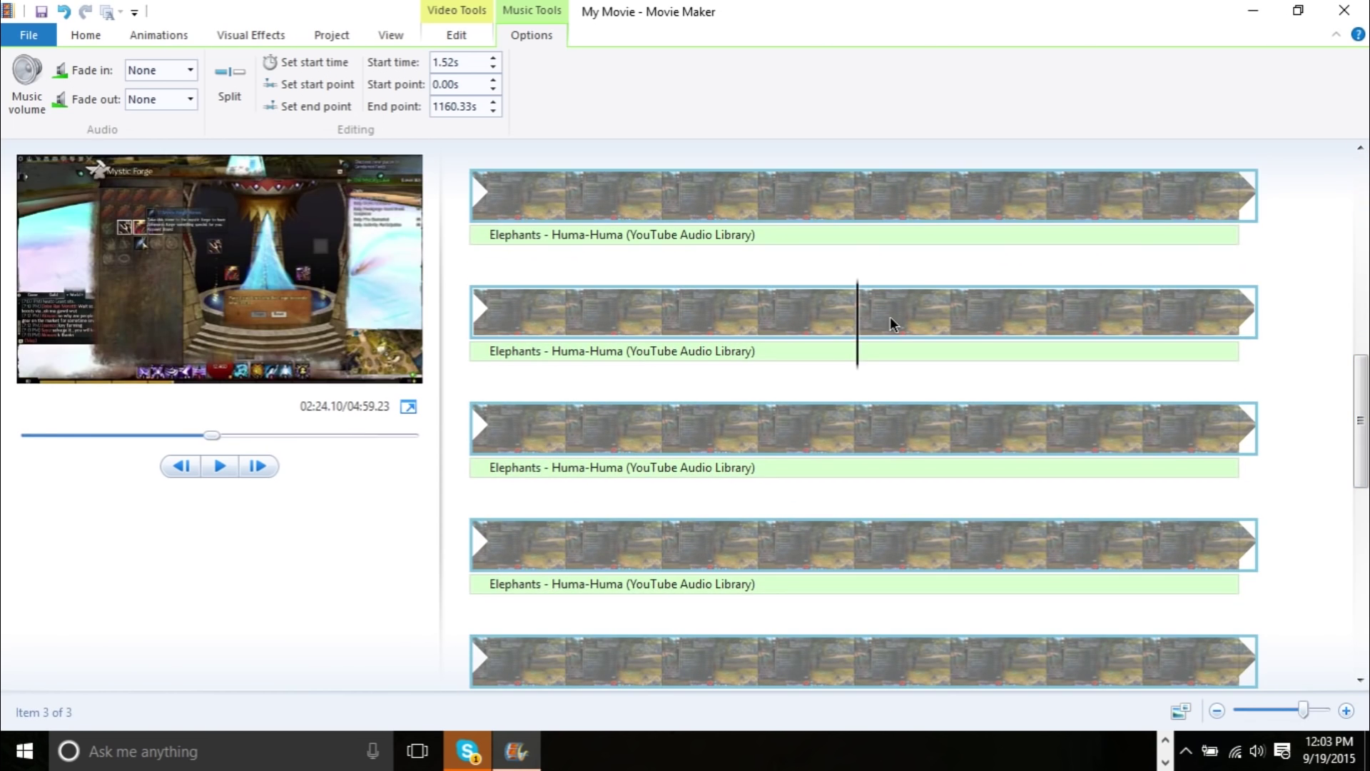
pyautogui.click(898, 354)
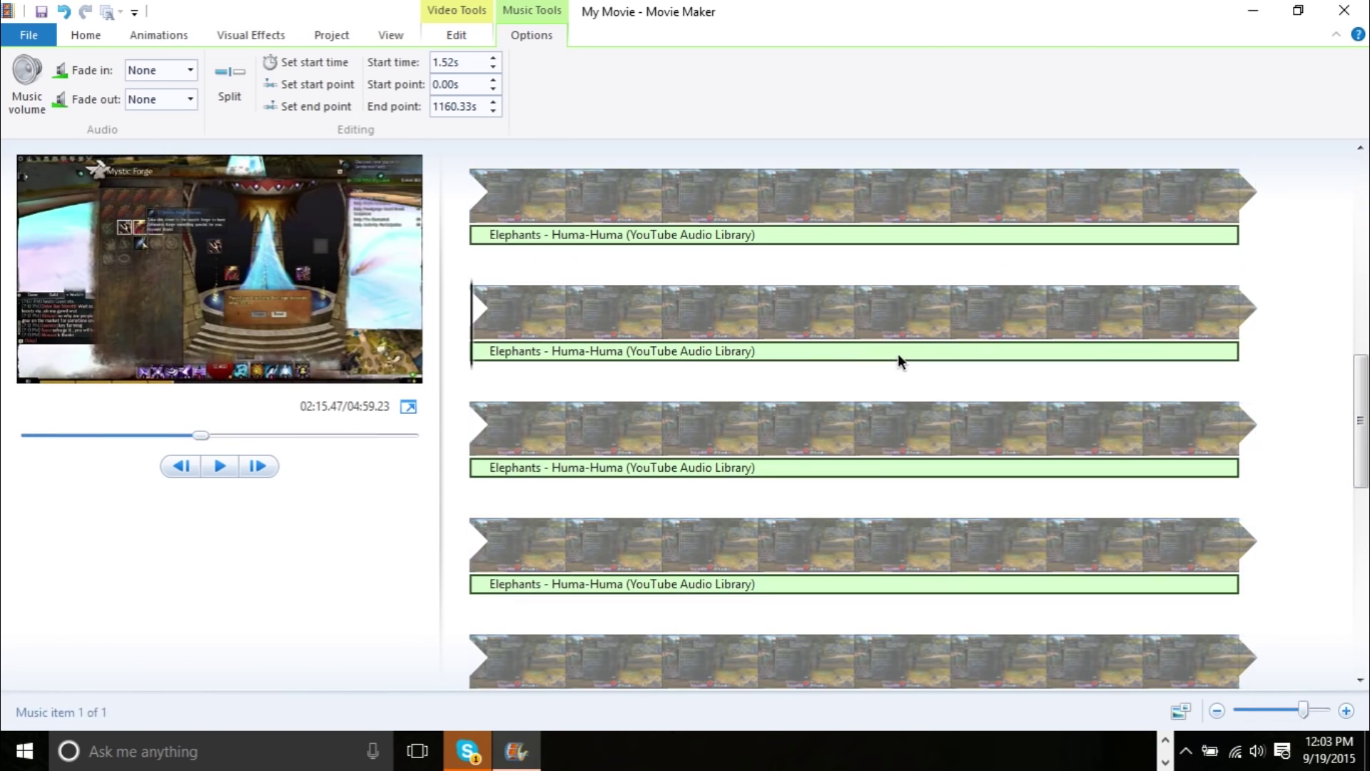
pyautogui.click(221, 82)
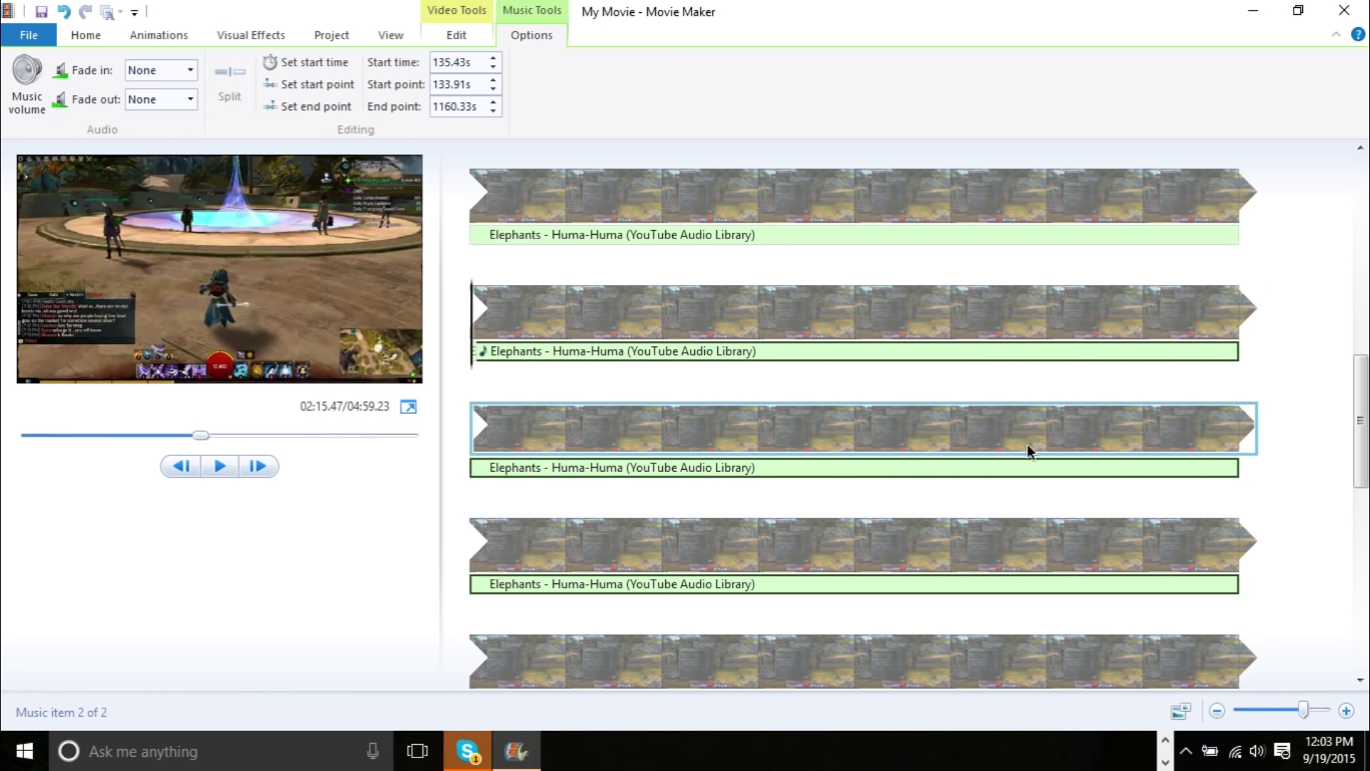
# Delete the music piece after the split and select the remaining first piece
pyautogui.moveTo(1362, 427); pyautogui.dragTo(1361, 394)
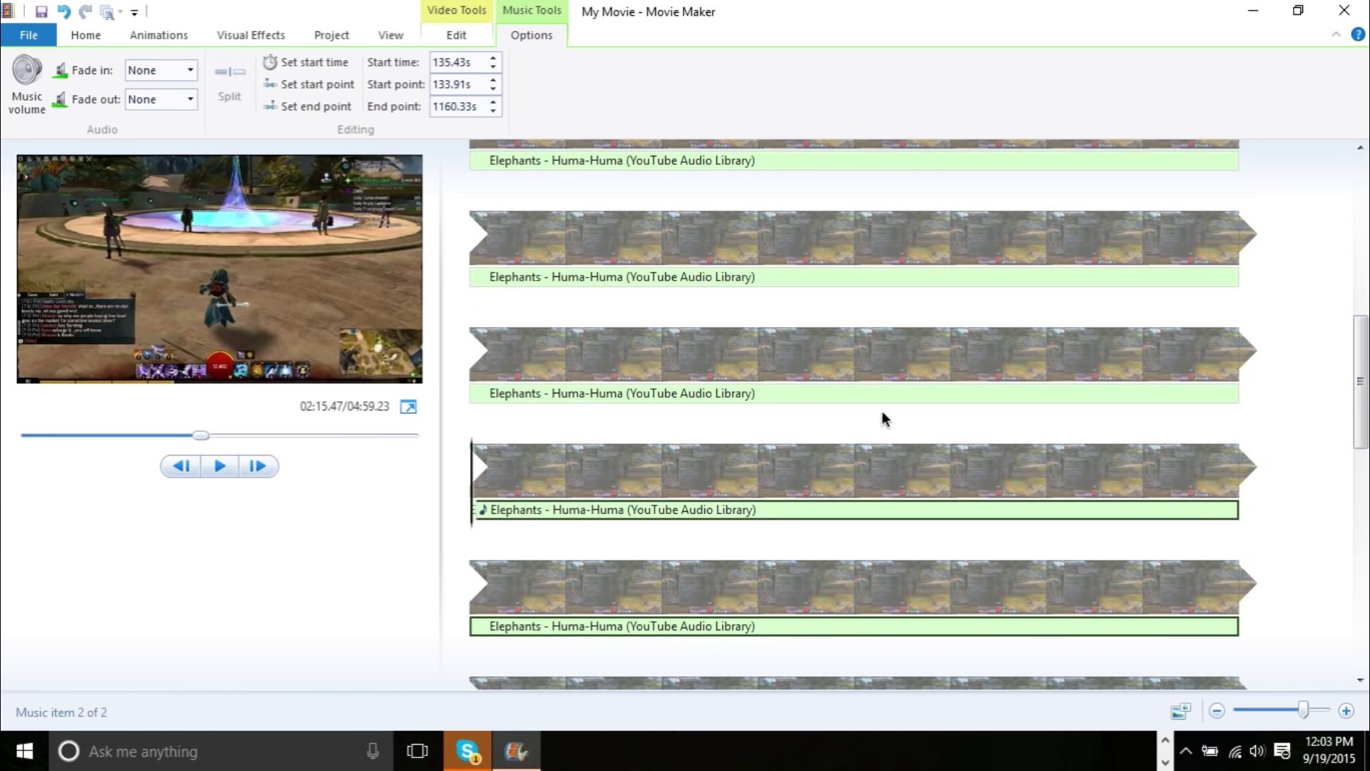
pyautogui.click(631, 507)
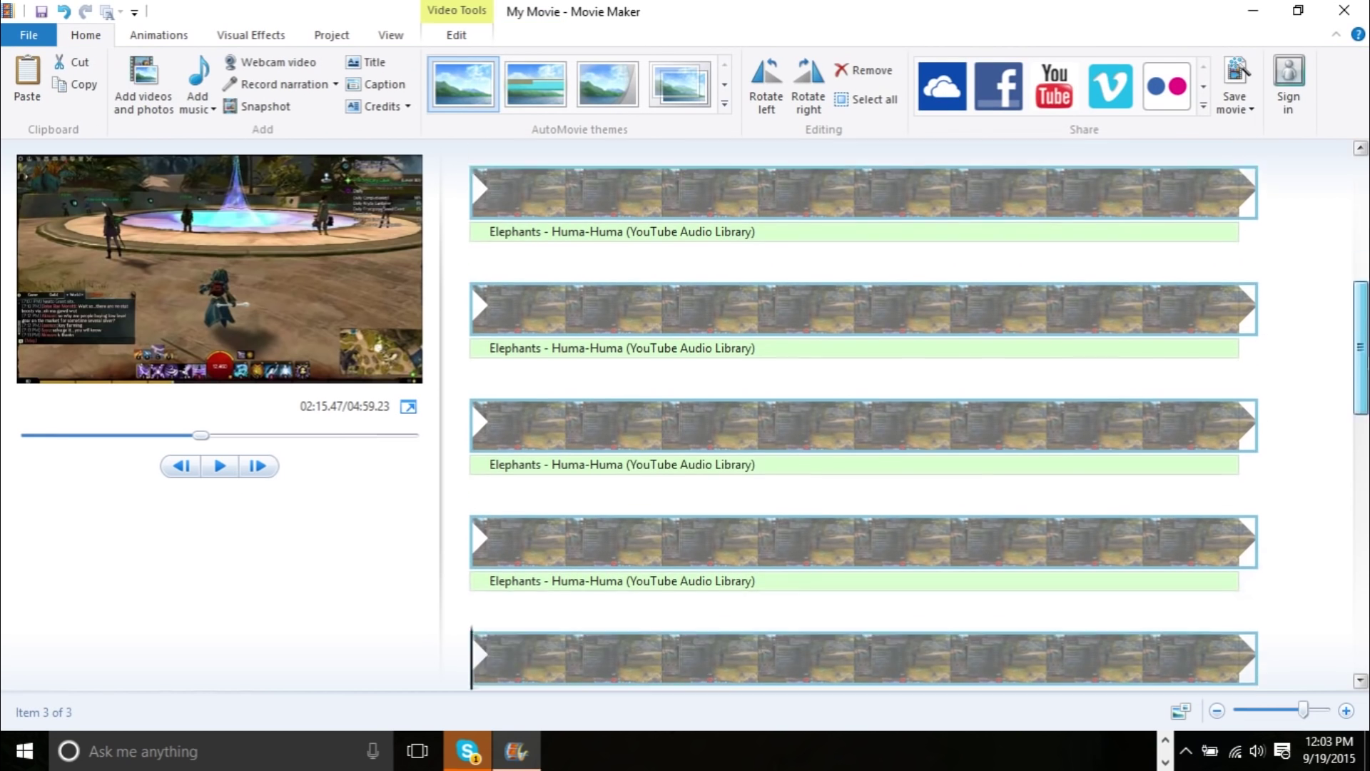
pyautogui.moveTo(1361, 348); pyautogui.dragTo(1361, 406)
pyautogui.click(1171, 294)
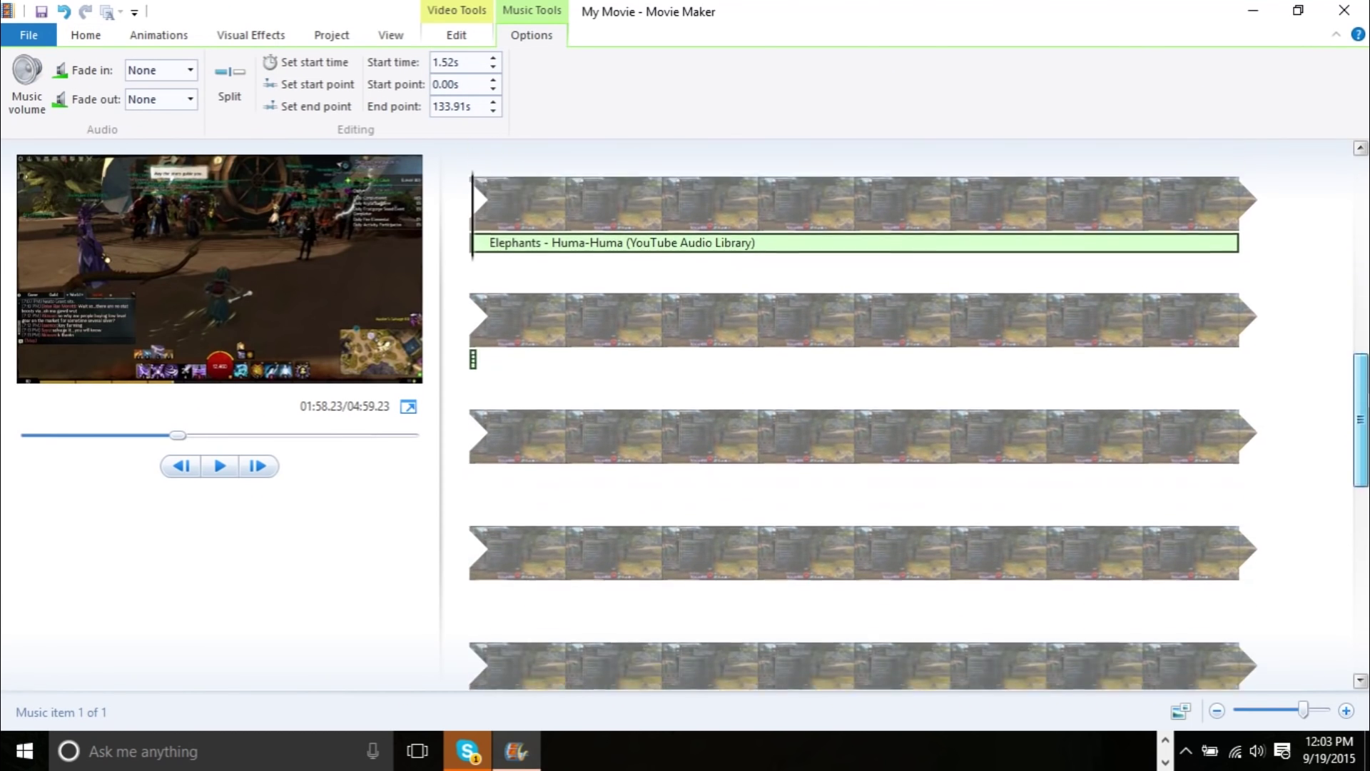
# Copy the remaining music piece and paste it just after its end, starting at 135.66 s
pyautogui.moveTo(1361, 419)
pyautogui.mouseDown()
pyautogui.moveTo(1361, 578)
pyautogui.moveTo(1361, 392)
pyautogui.mouseUp()
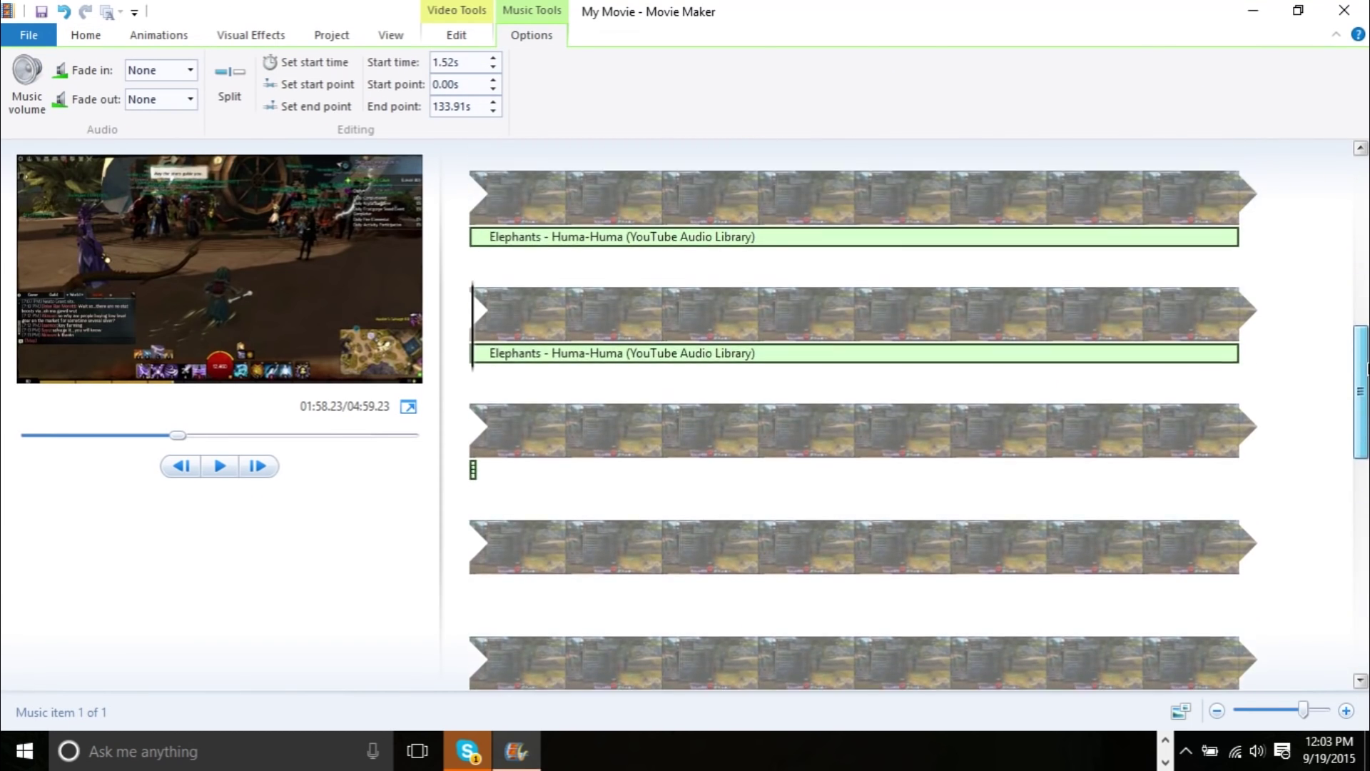
pyautogui.rightClick(1110, 349)
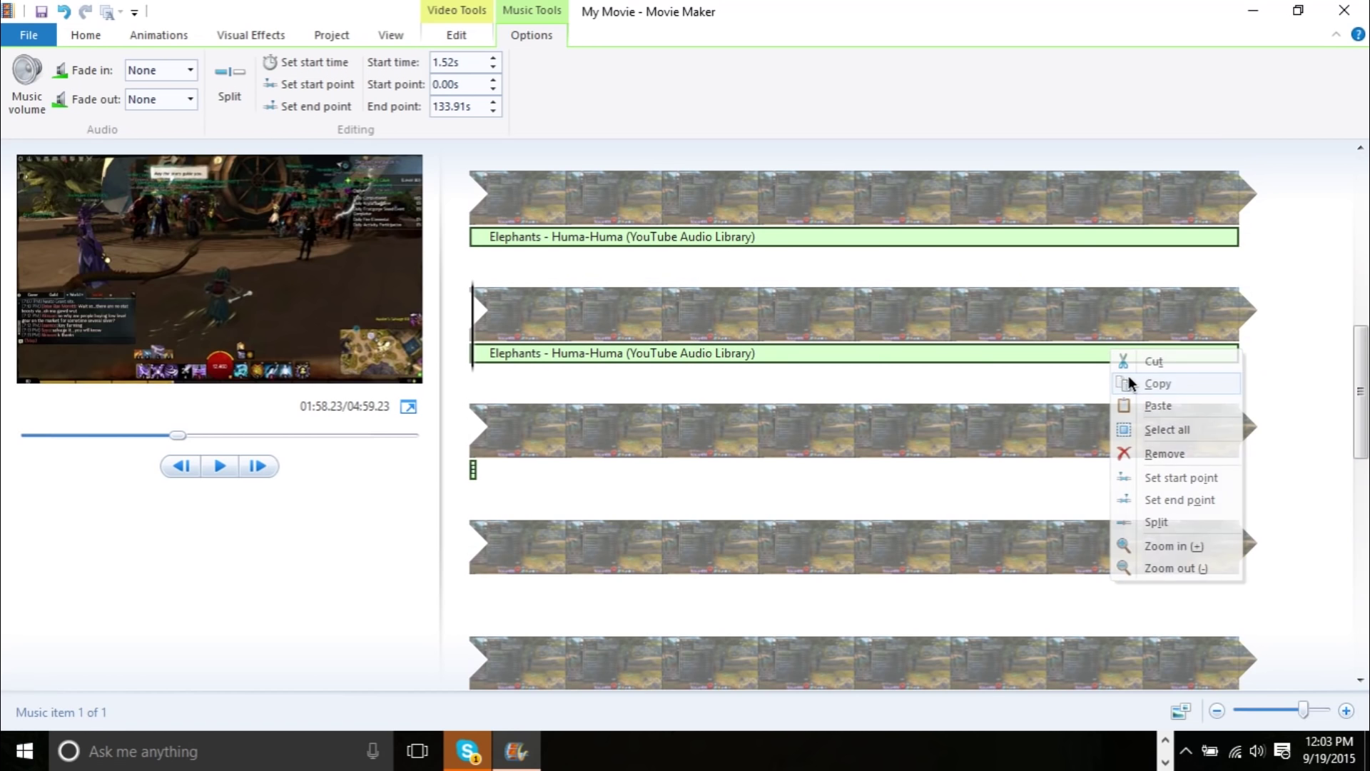
pyautogui.press('Escape')
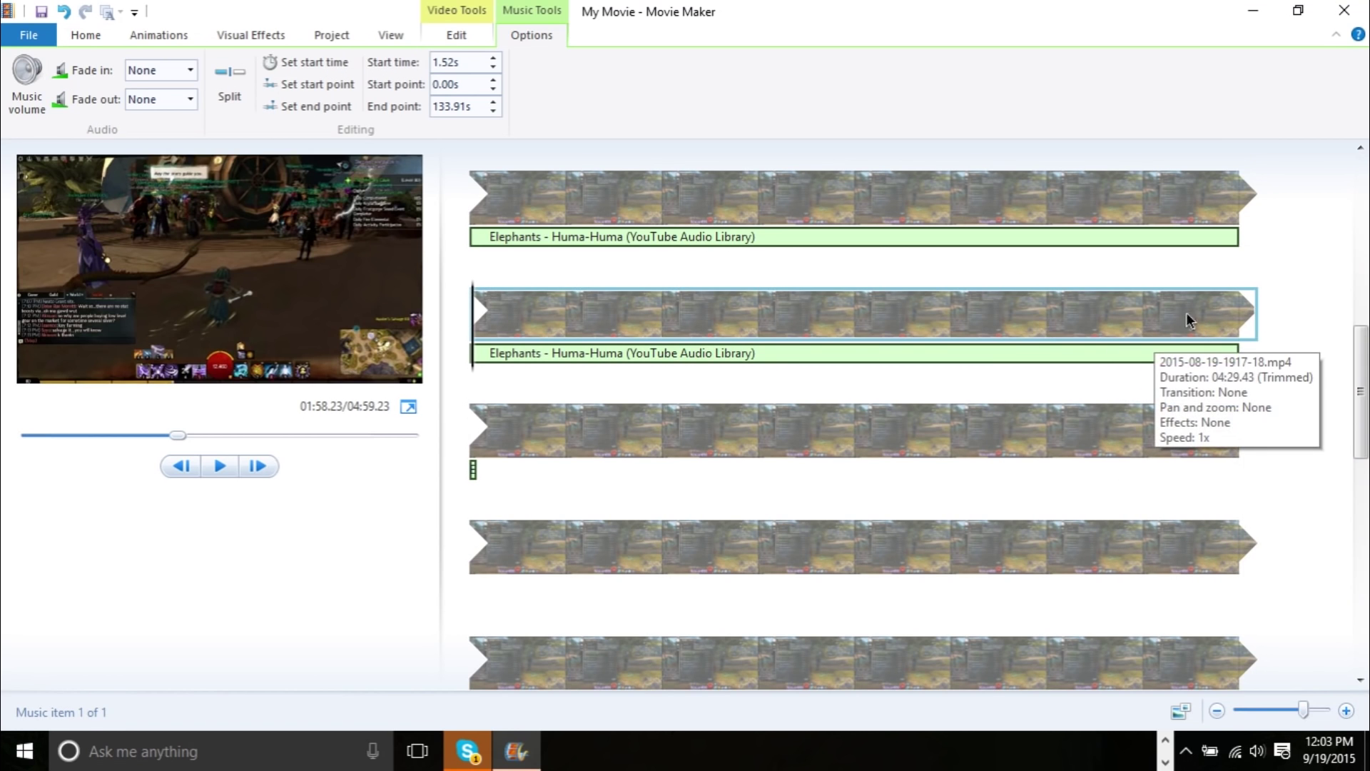
pyautogui.moveTo(491, 327); pyautogui.dragTo(485, 459)
pyautogui.scroll(2, 621, 431)
pyautogui.hotkey('ctrl', 'v')
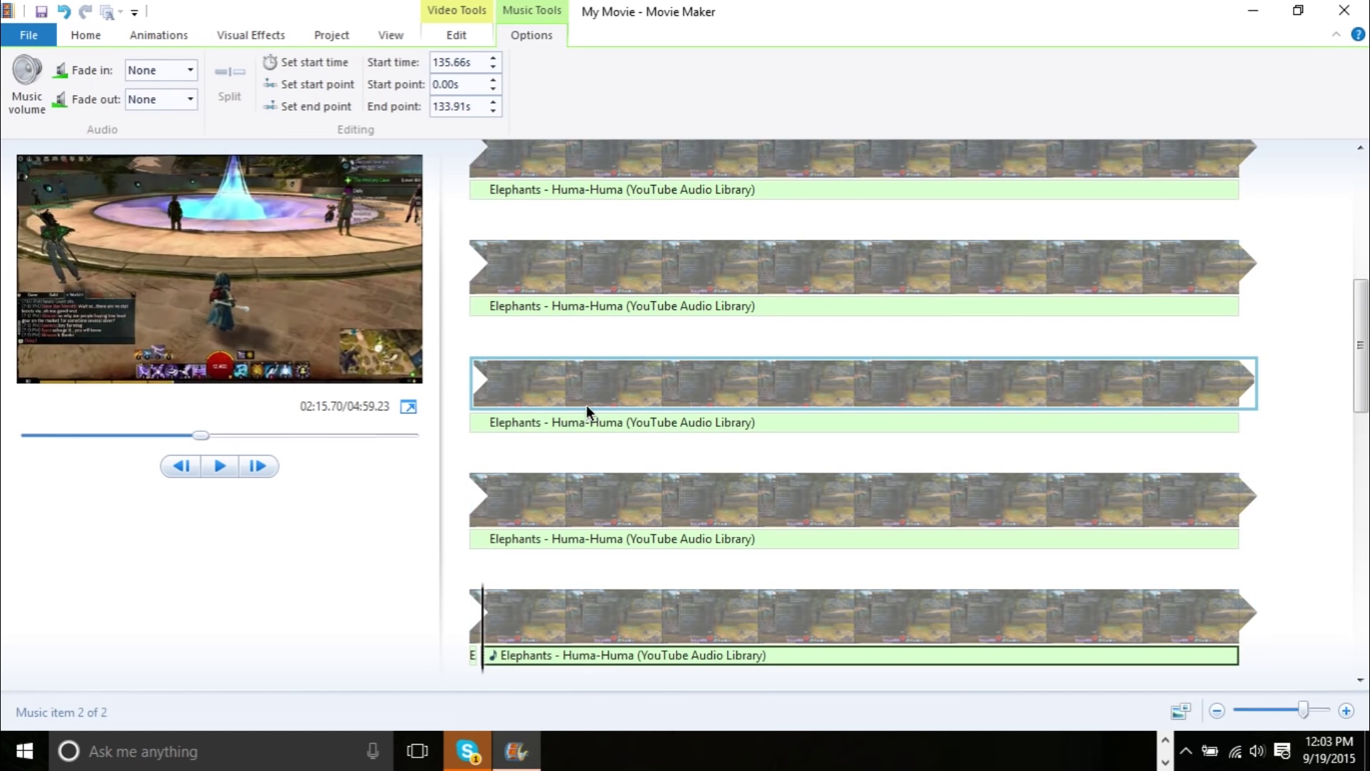
# Move the pasted music piece closer to the first, starting at 135.55 s, and play a later part of the gameplay clip
pyautogui.scroll(-2, 789, 401)
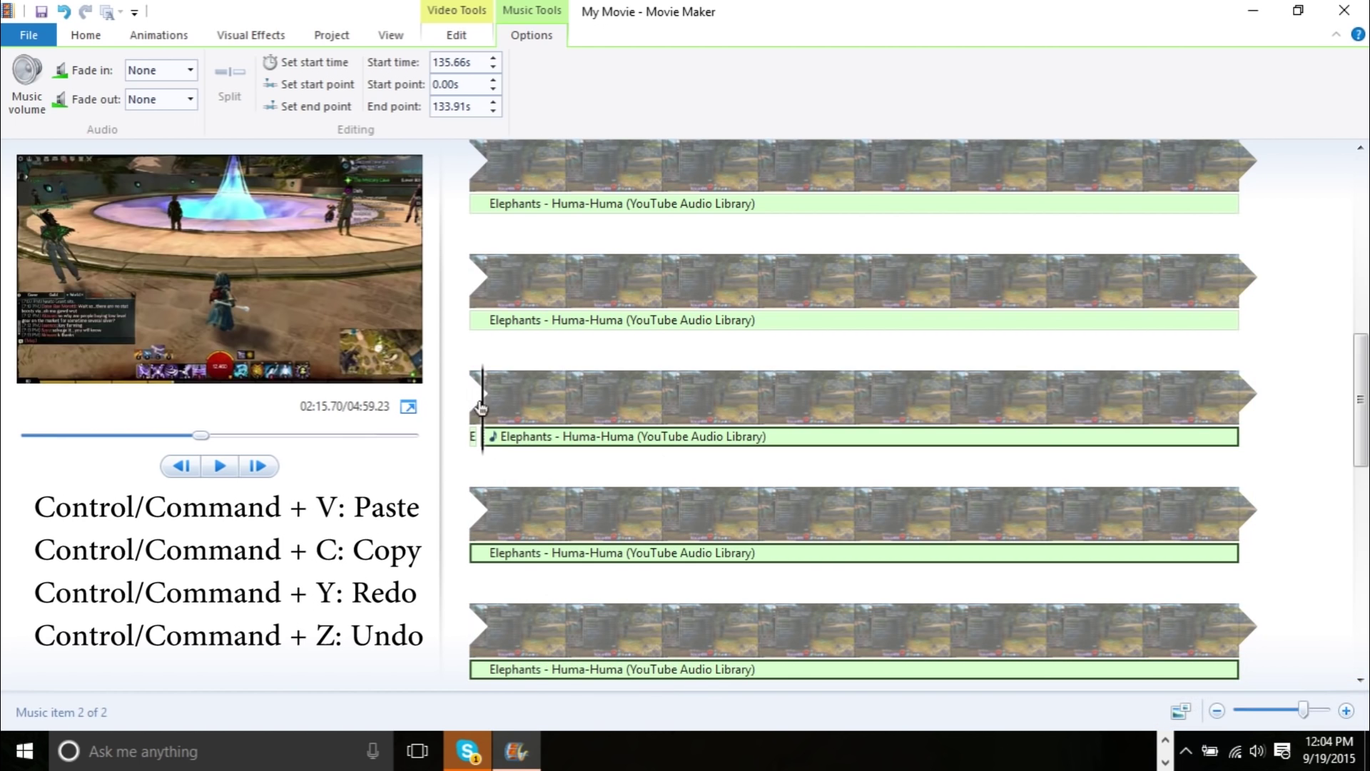
pyautogui.click(569, 421)
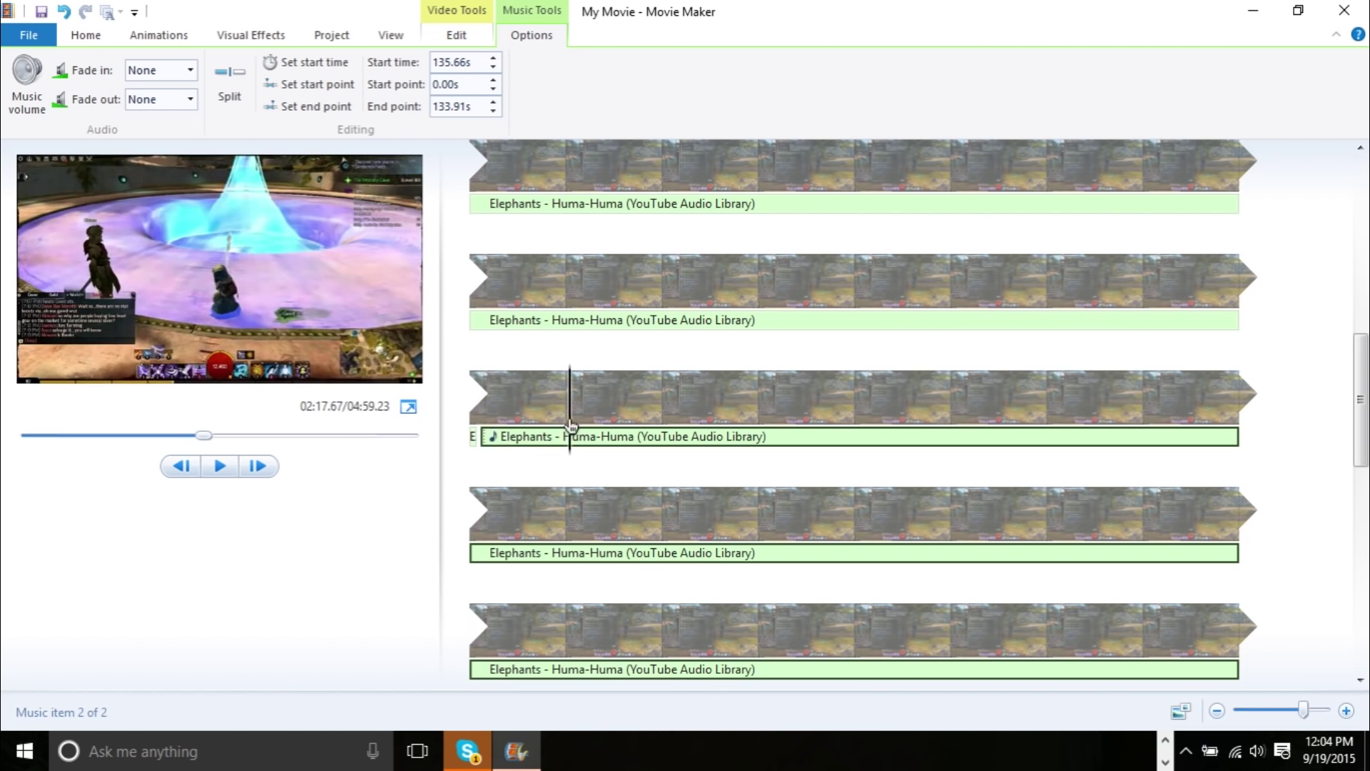
pyautogui.moveTo(516, 442); pyautogui.dragTo(481, 439)
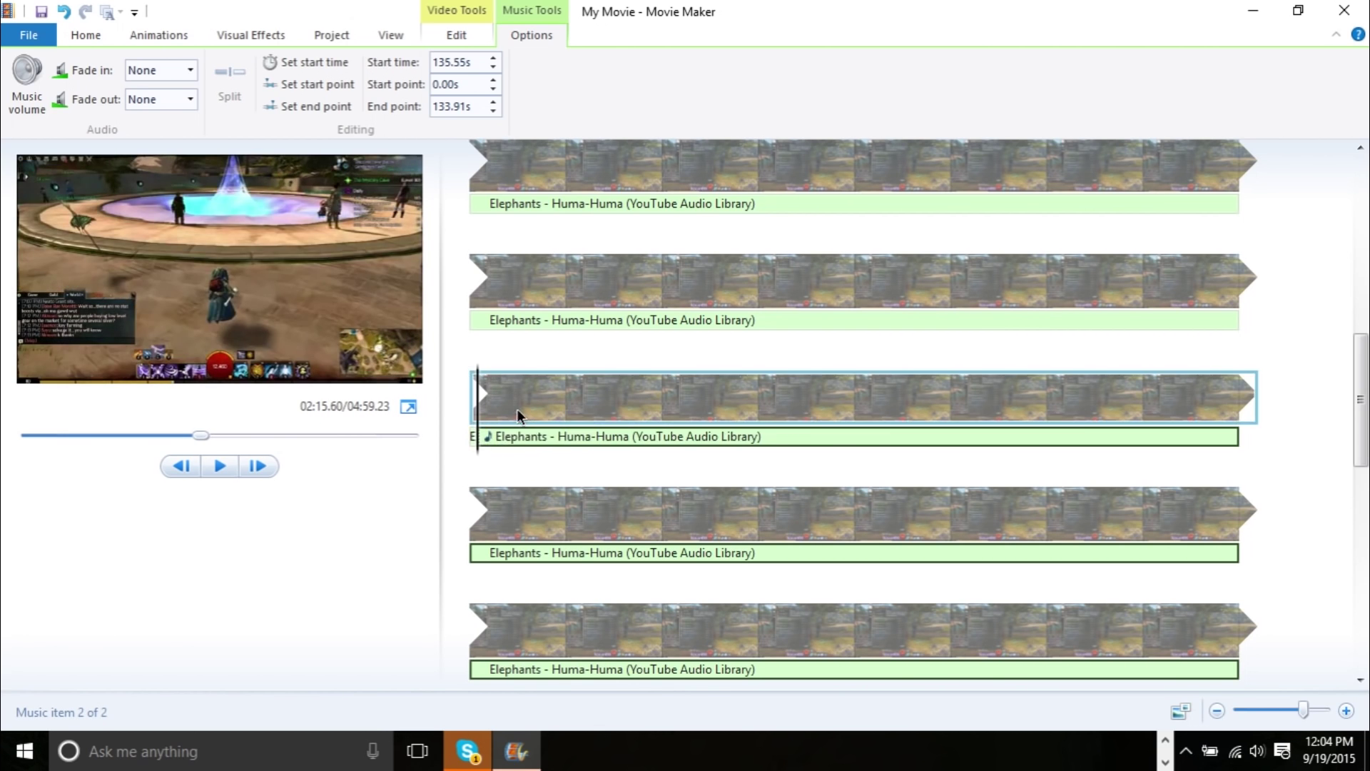
pyautogui.click(1157, 413)
pyautogui.press('space')
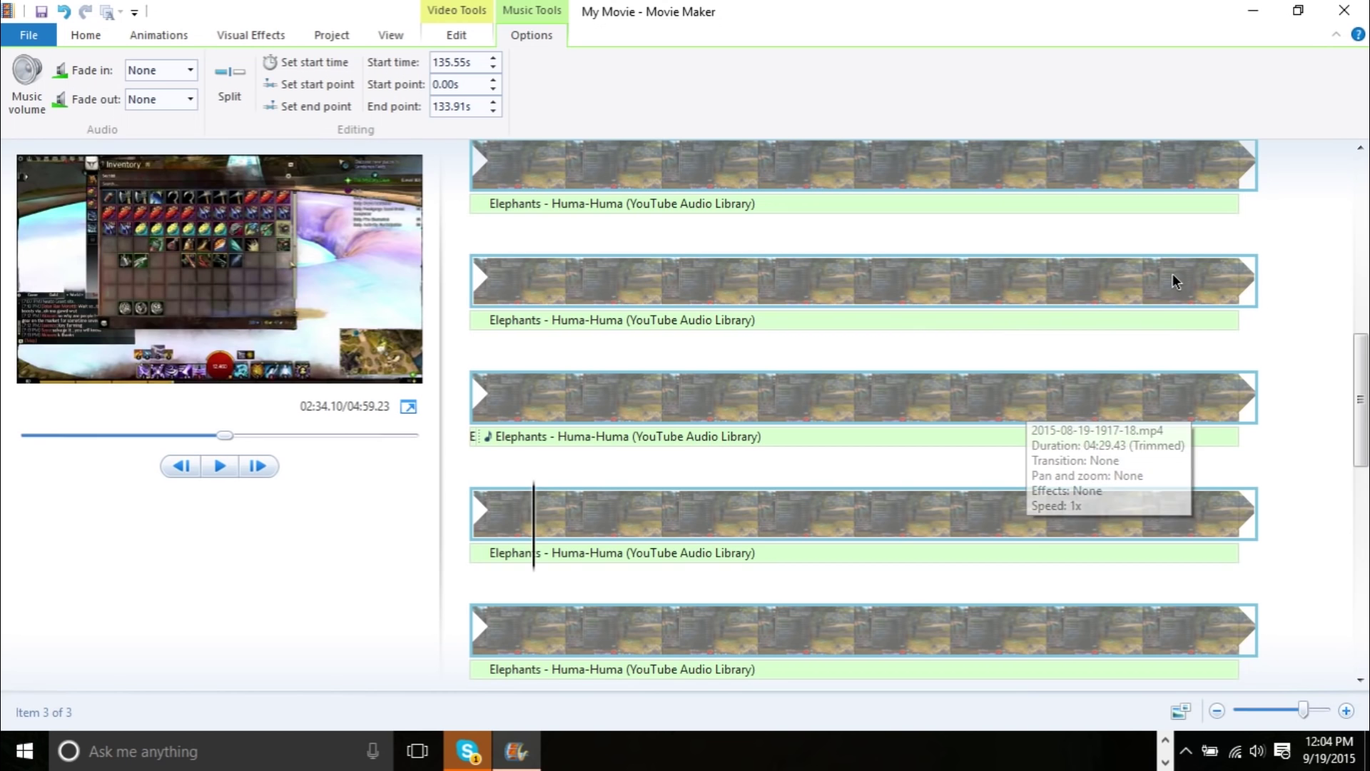
# Play the gameplay around the join between the two Elephants music pieces, and check where the pasted piece ends
pyautogui.click(1161, 294)
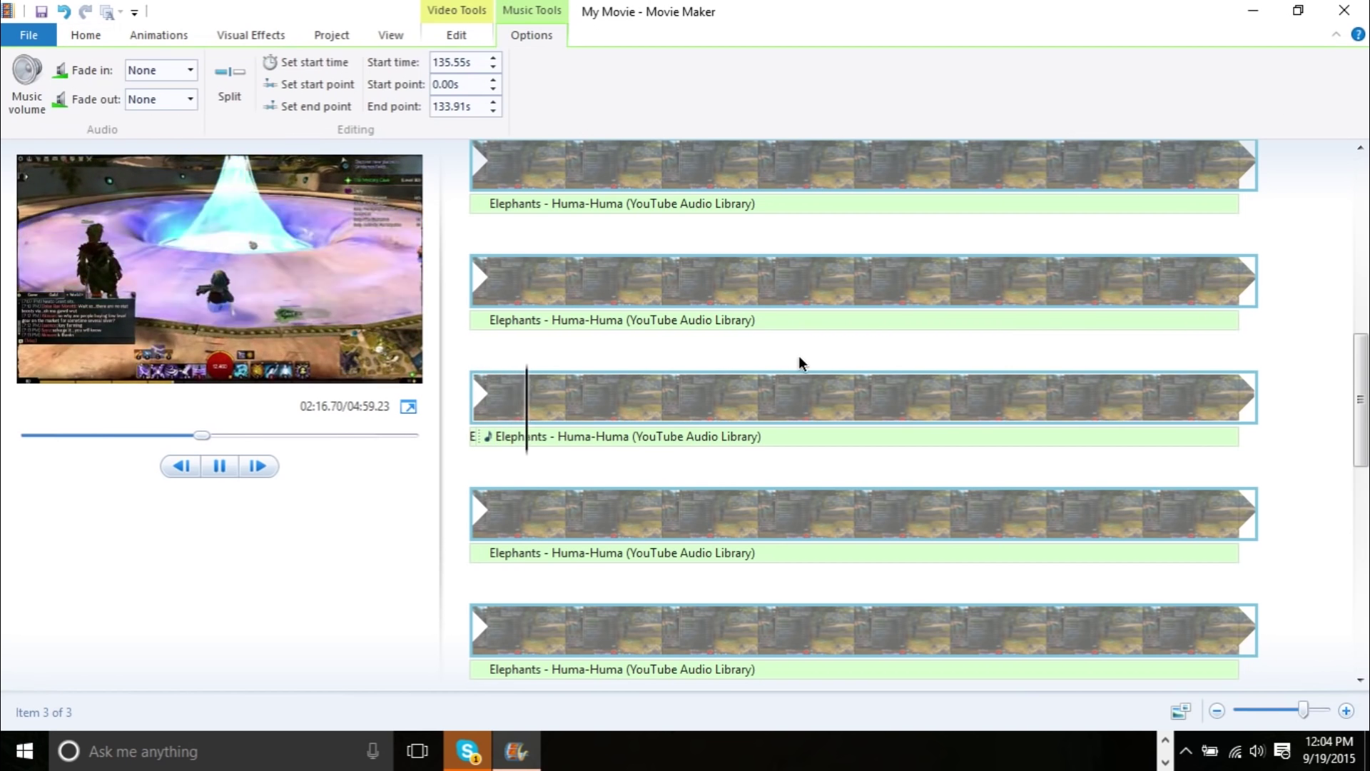
pyautogui.press('space')
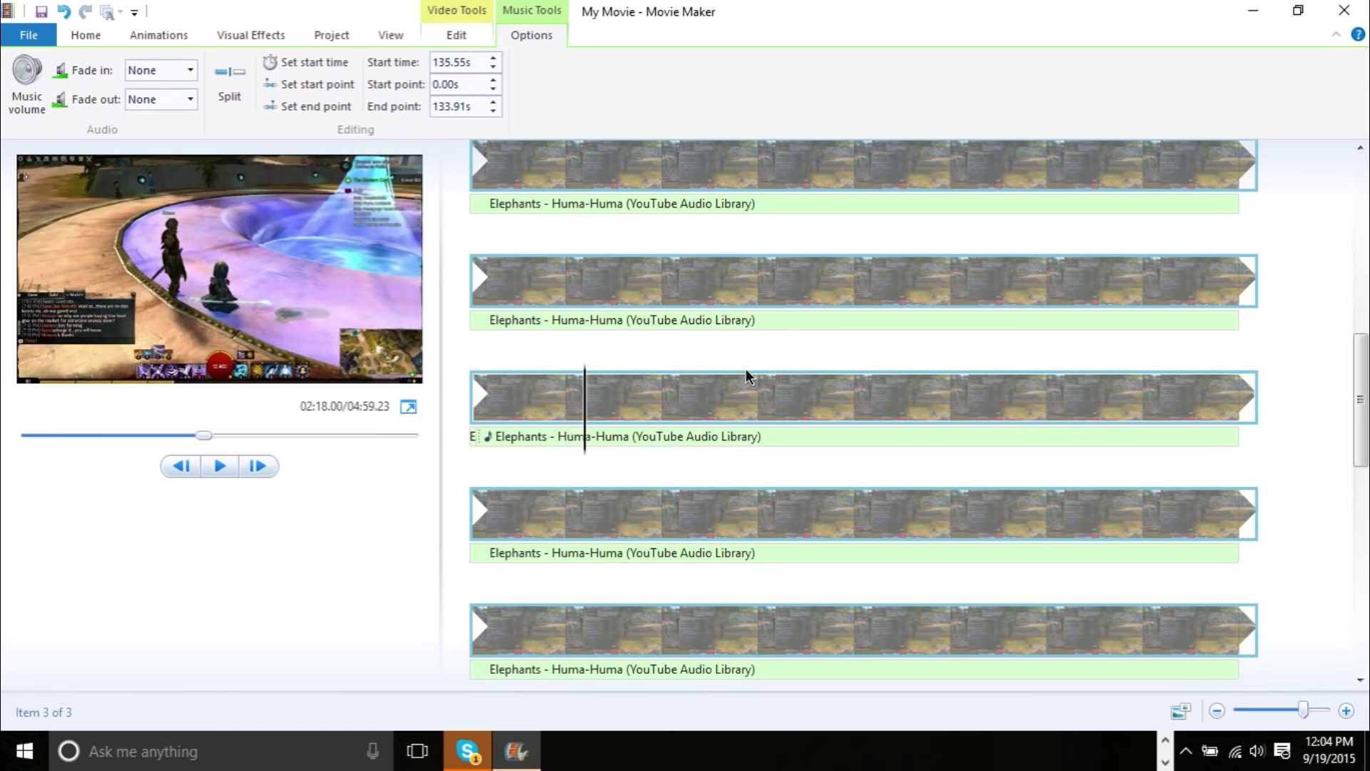
pyautogui.click(514, 434)
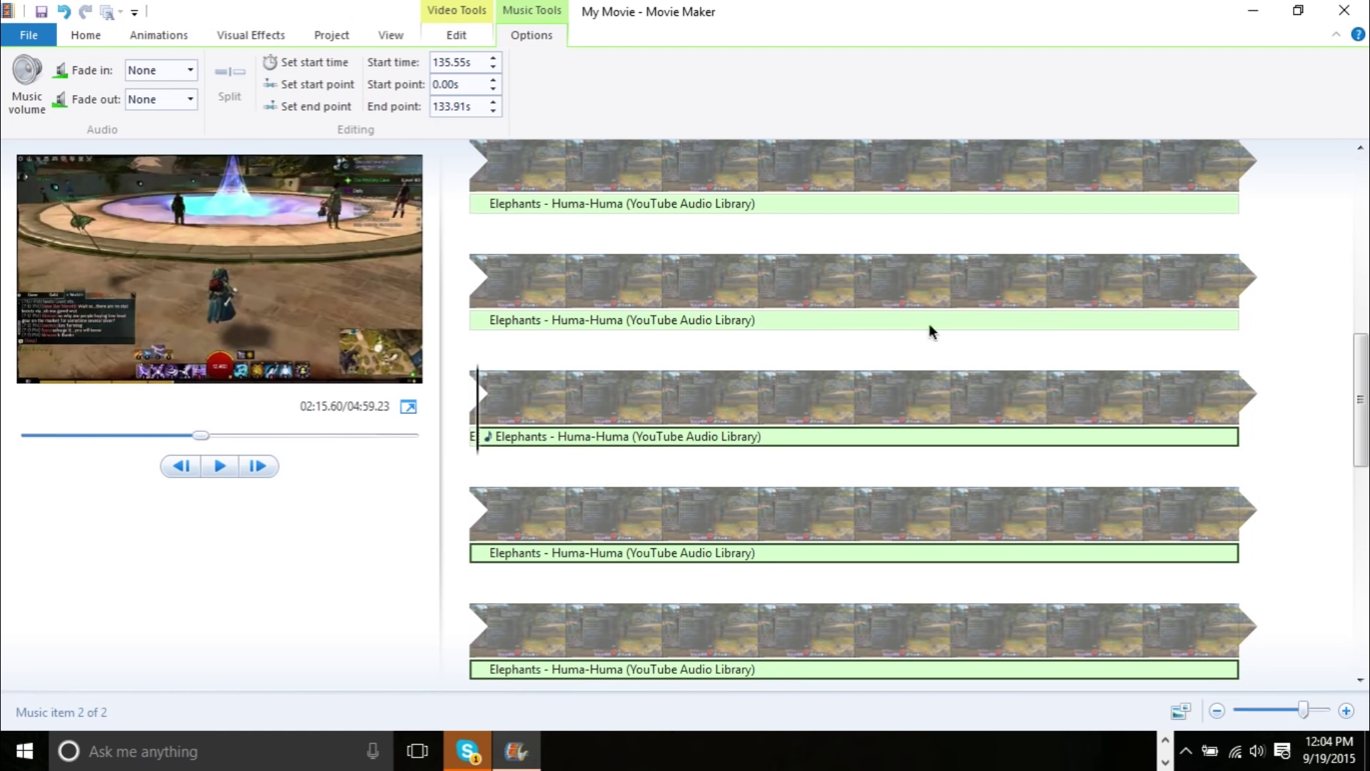
pyautogui.moveTo(1361, 401); pyautogui.dragTo(1360, 605)
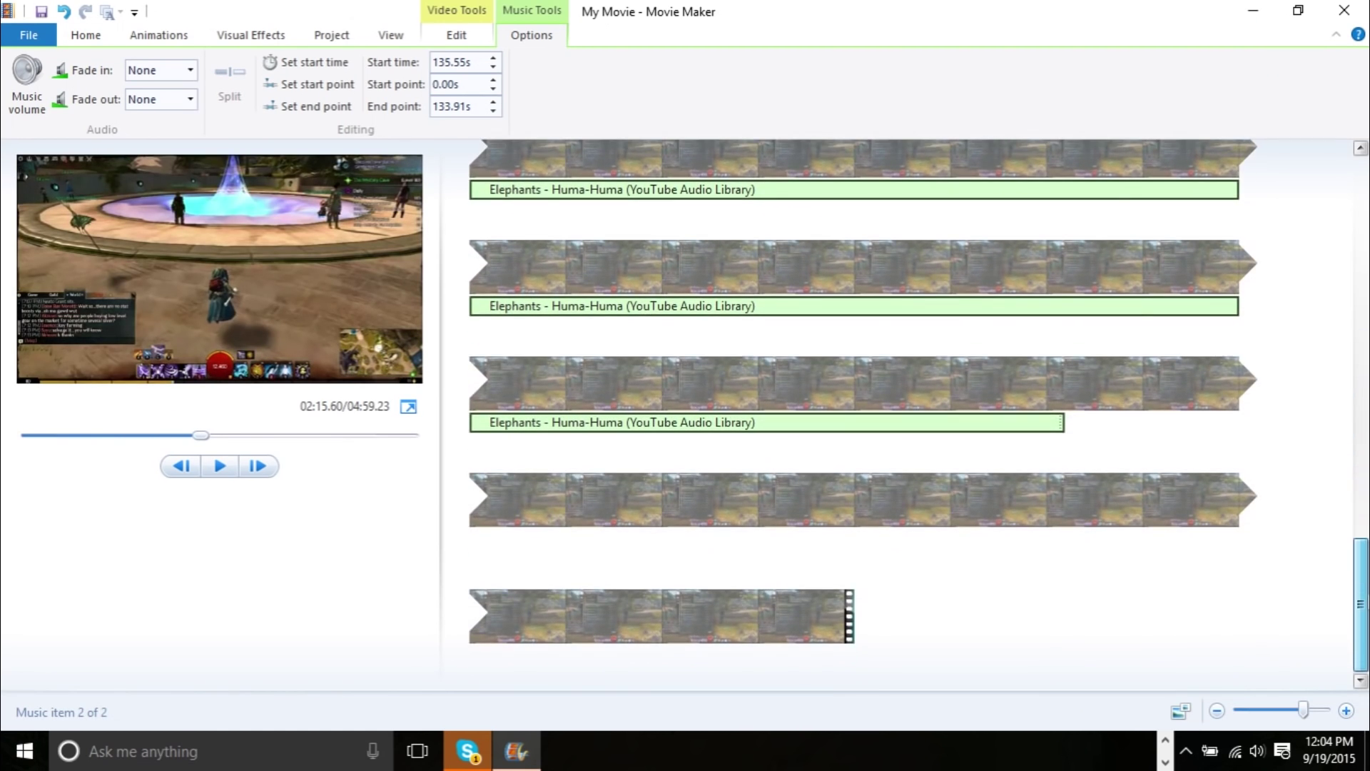
pyautogui.scroll(5, 864, 414)
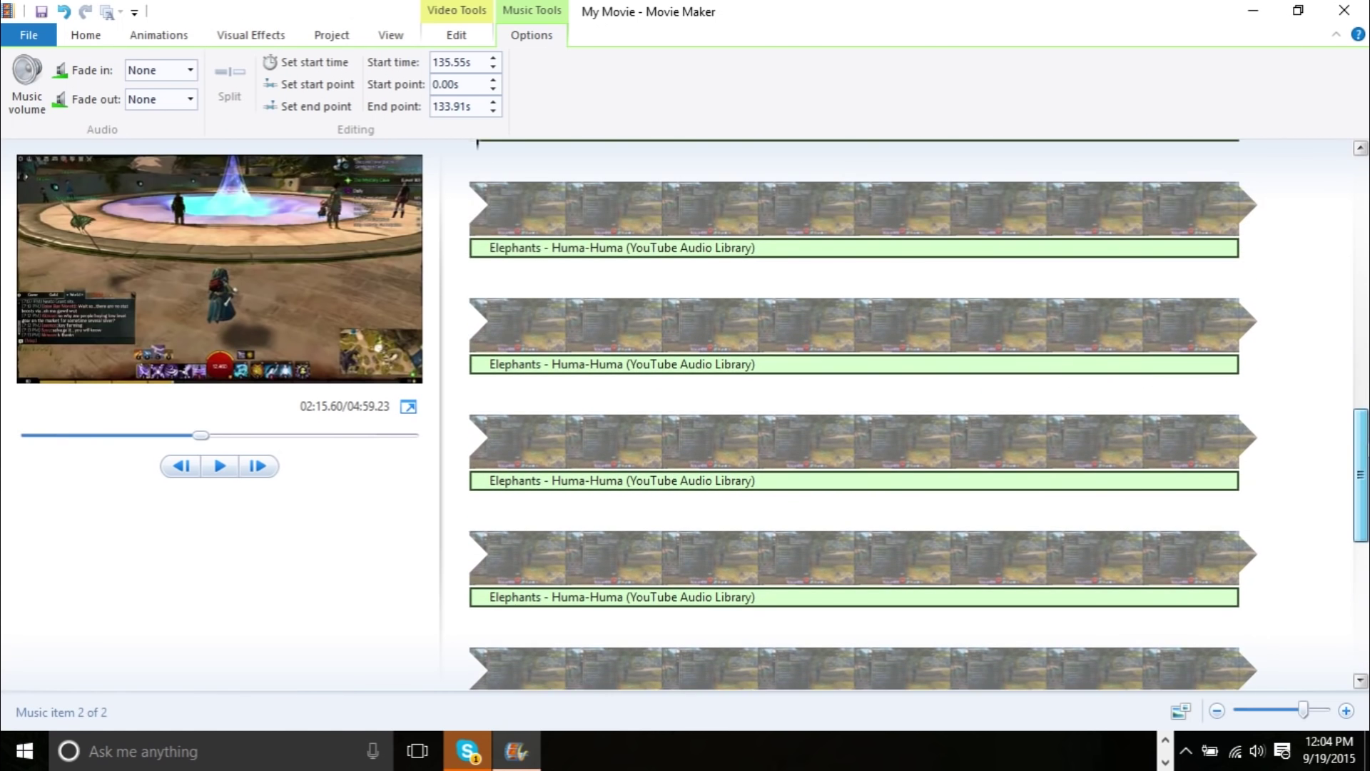
pyautogui.scroll(3, 864, 414)
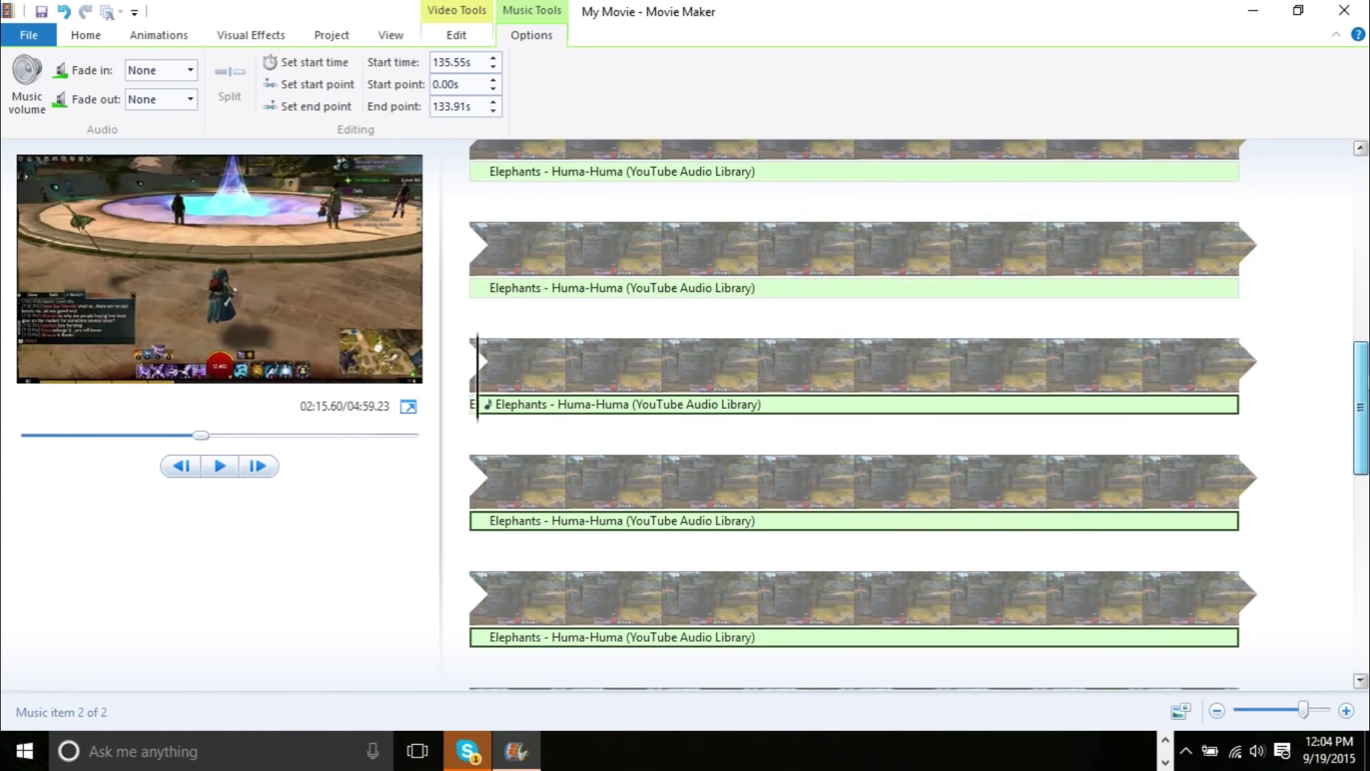
pyautogui.scroll(-3, 864, 414)
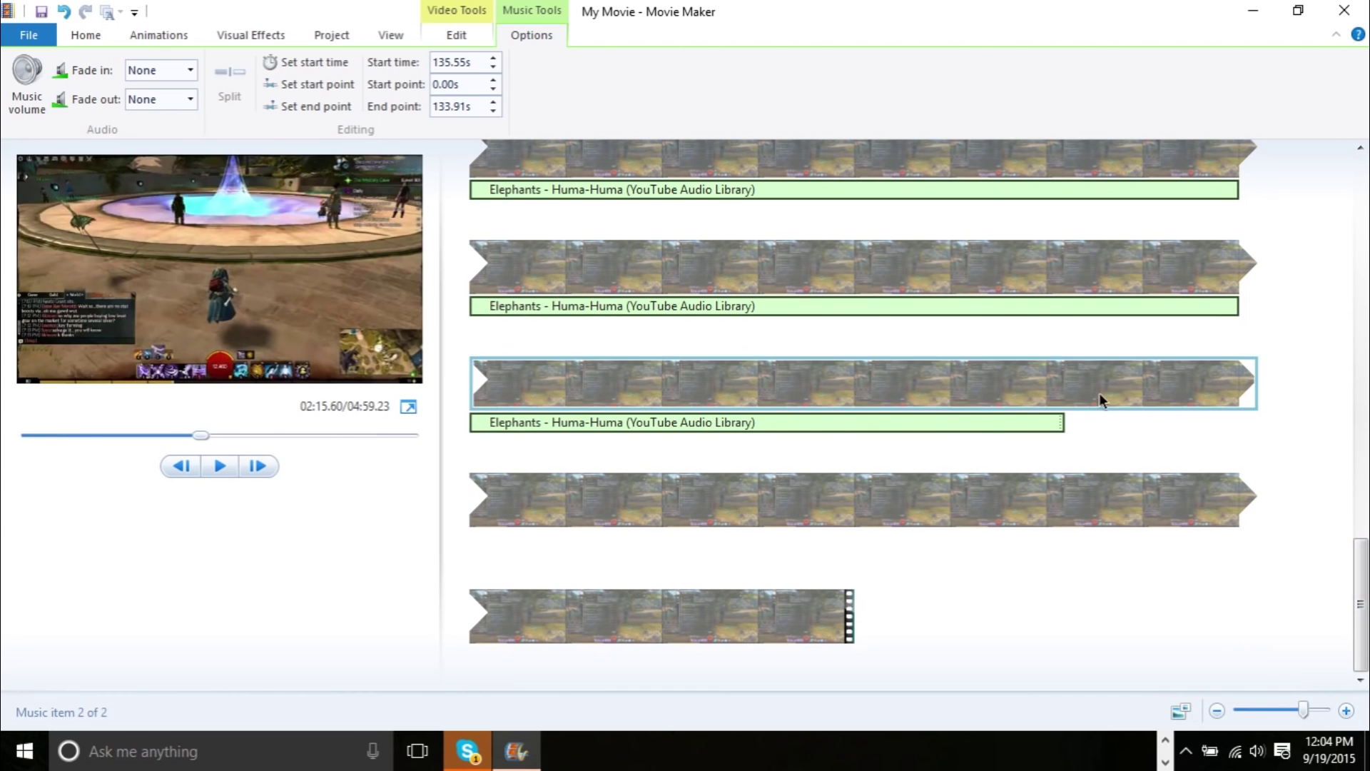
# Paste another copy of the music piece just after the second one ends, starting at 269.26 s
pyautogui.click(1022, 421)
pyautogui.click(1049, 385)
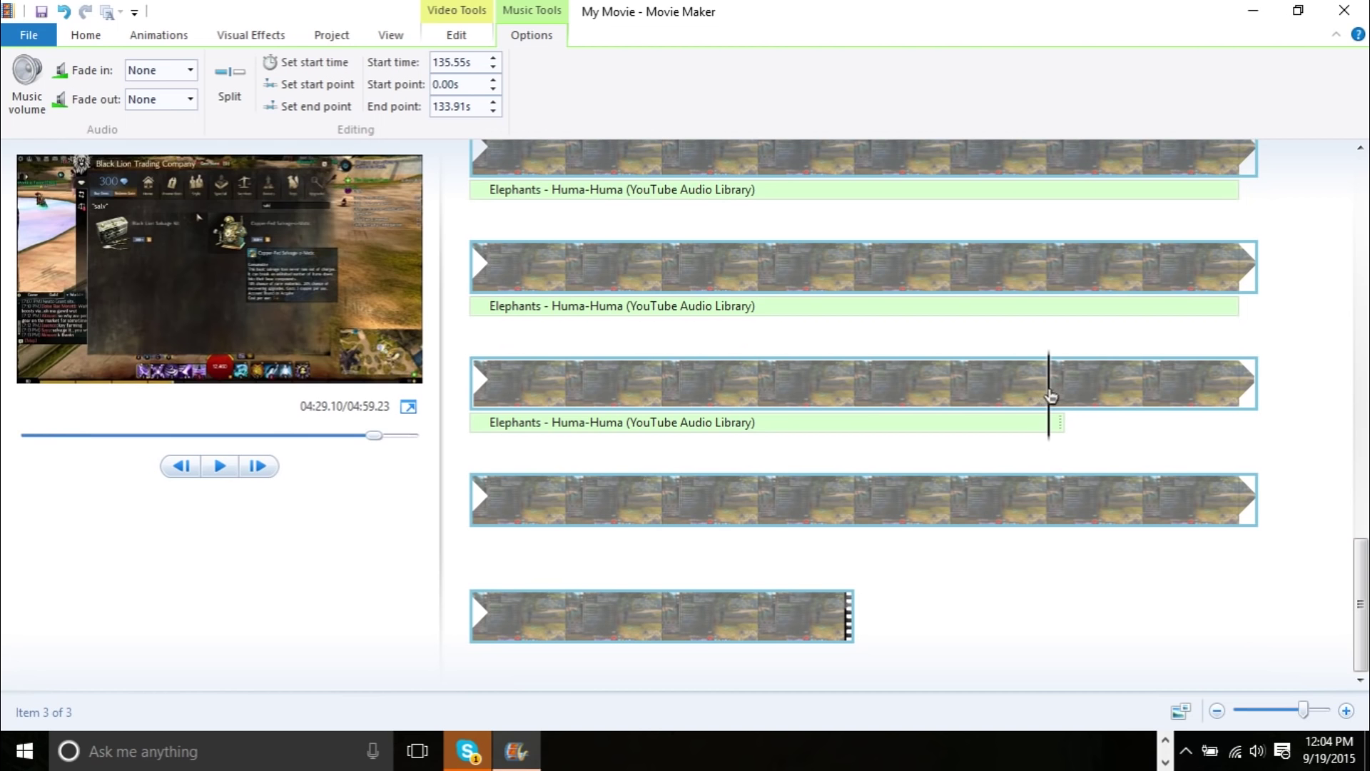
pyautogui.click(1075, 389)
pyautogui.moveTo(1076, 421)
pyautogui.mouseDown()
pyautogui.moveTo(1098, 421)
pyautogui.moveTo(1062, 423)
pyautogui.mouseUp()
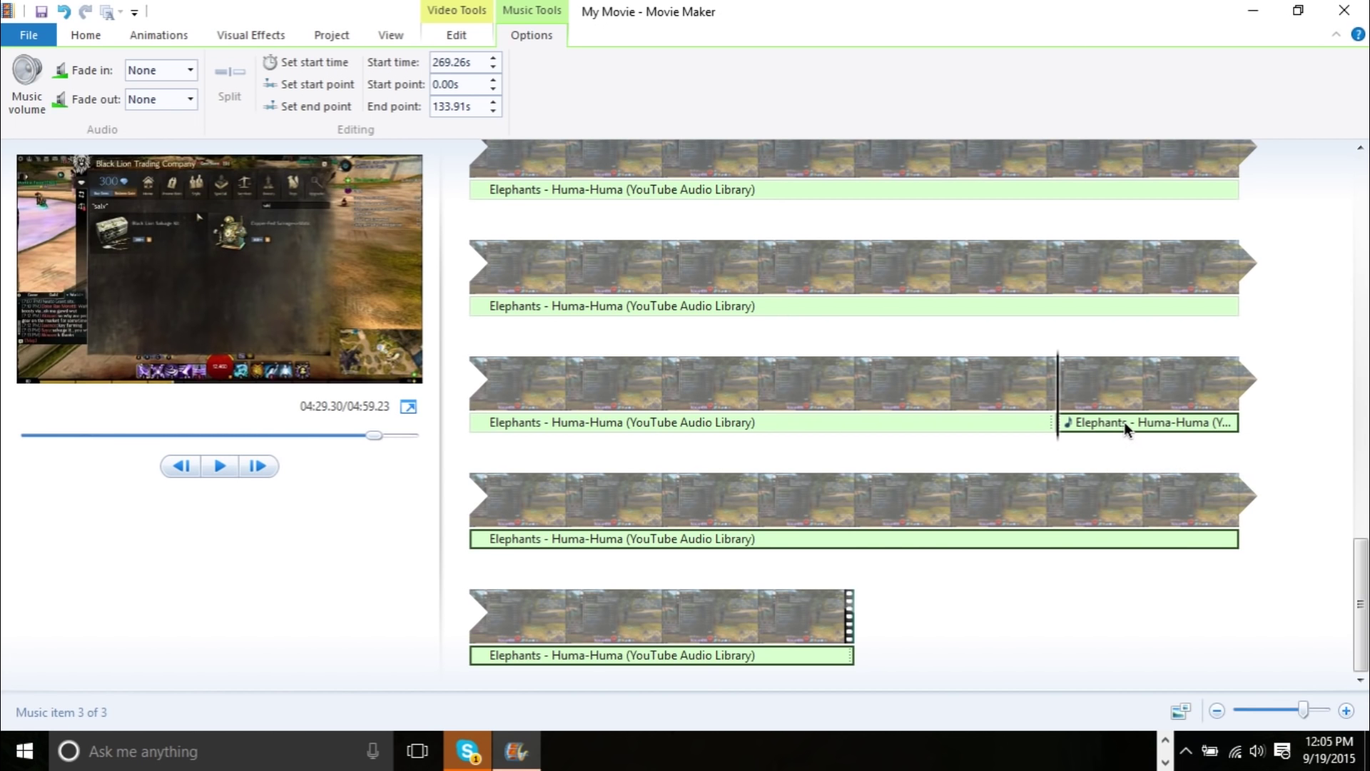
# Undo the music pastes and the deletion of the Elephants piece that follows the split
pyautogui.moveTo(1131, 422); pyautogui.dragTo(1120, 392)
pyautogui.click(471, 593)
pyautogui.moveTo(1365, 406); pyautogui.dragTo(1365, 651)
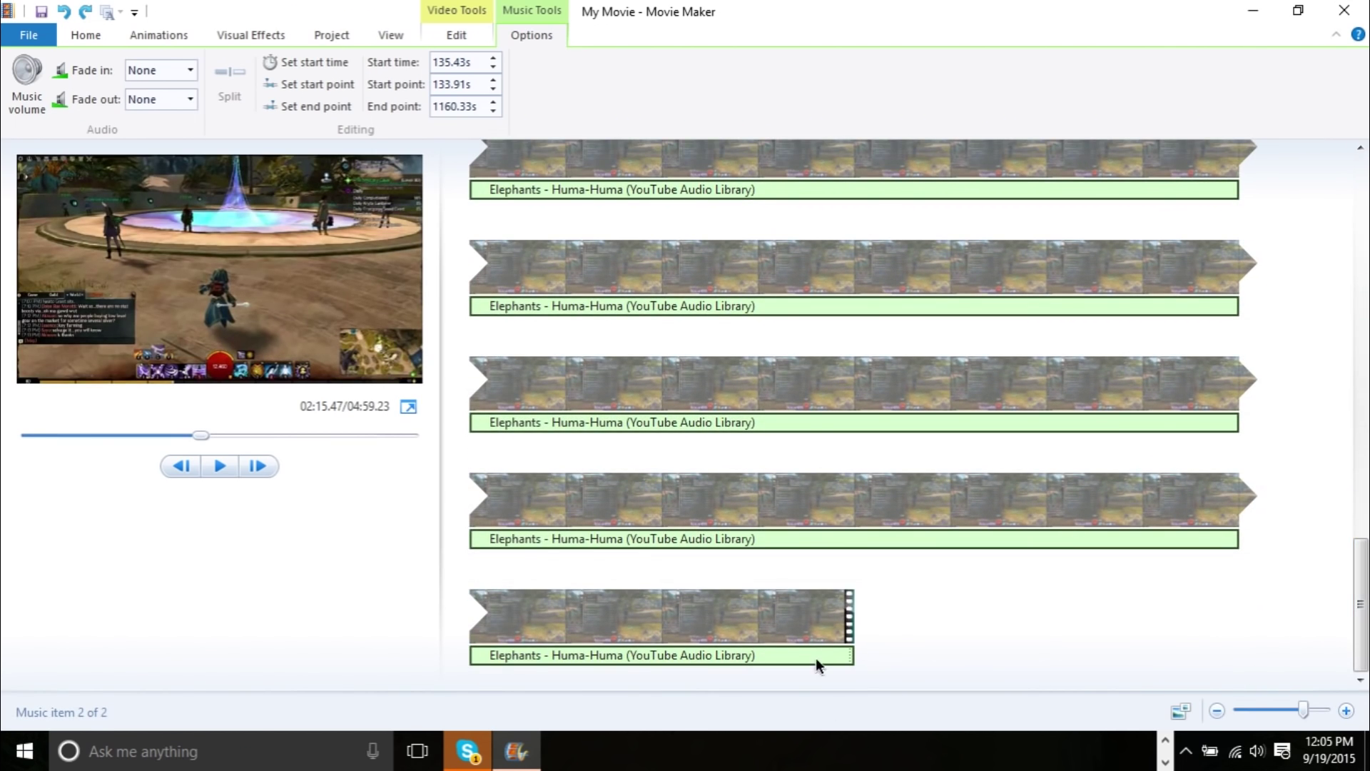
# Play the last seconds of the gameplay clip and add the image GSGames End.png after it
pyautogui.click(761, 622)
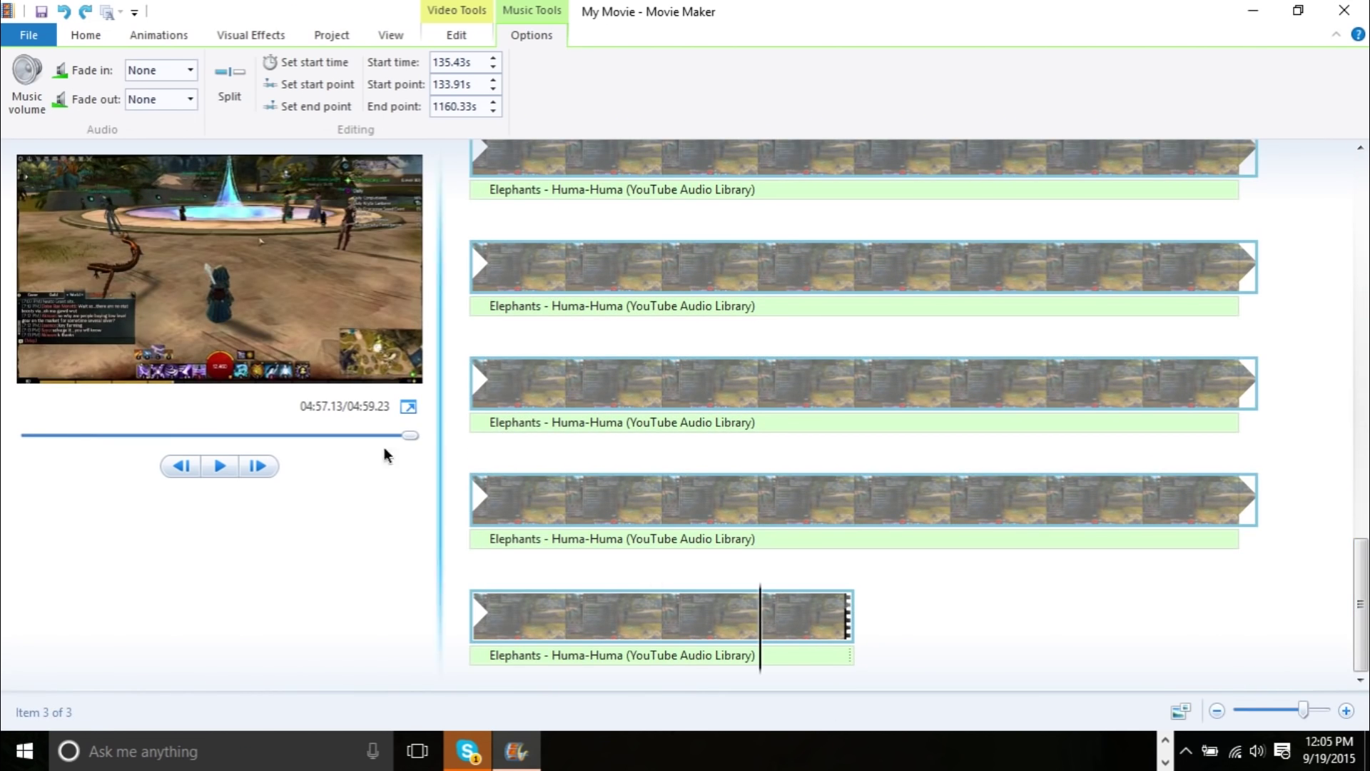
pyautogui.click(221, 467)
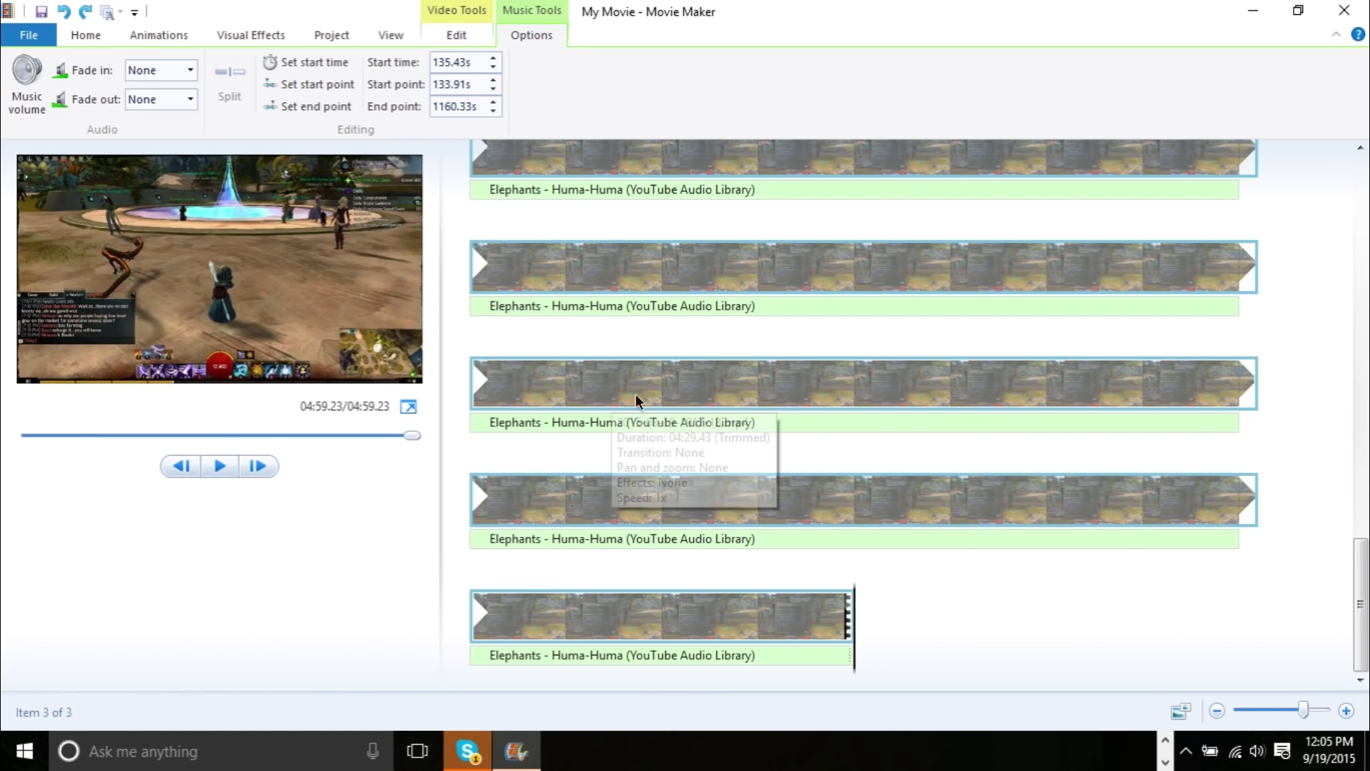
pyautogui.click(86, 35)
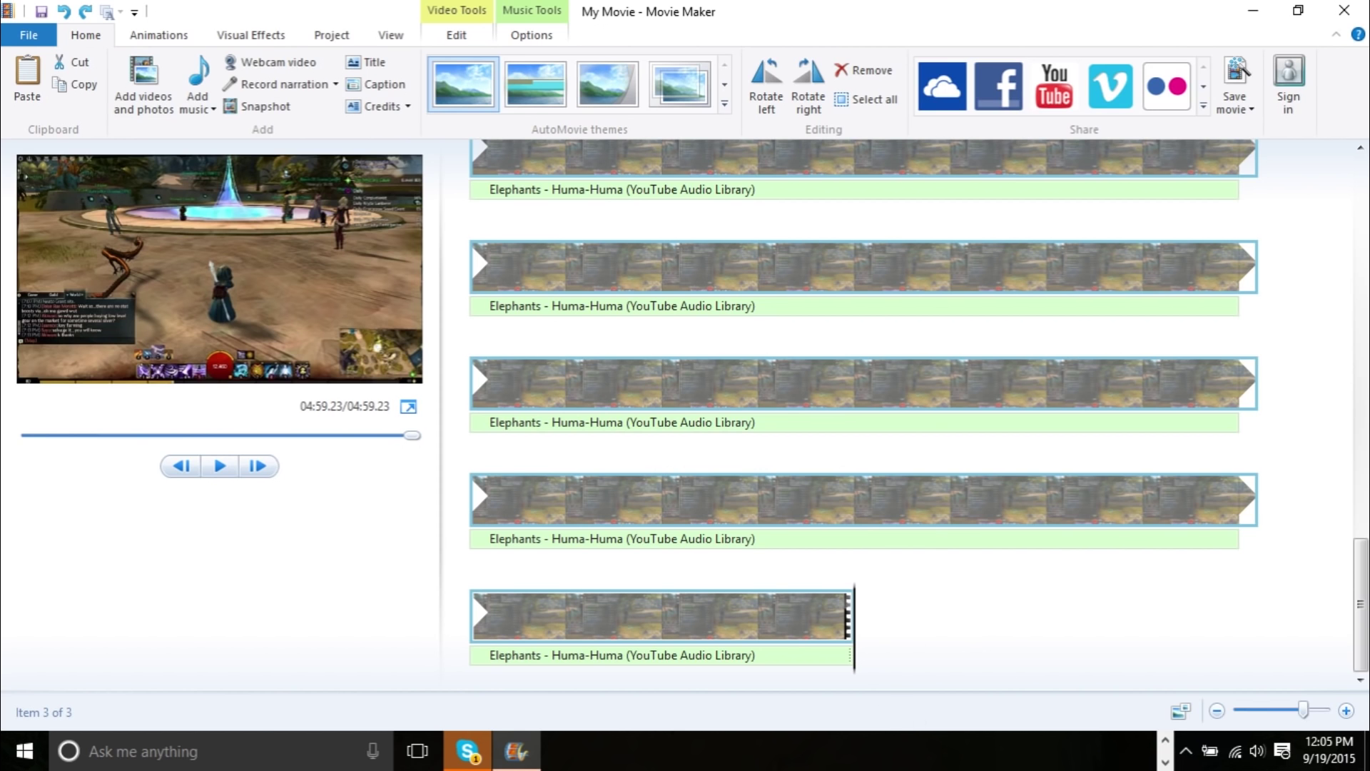
pyautogui.click(141, 69)
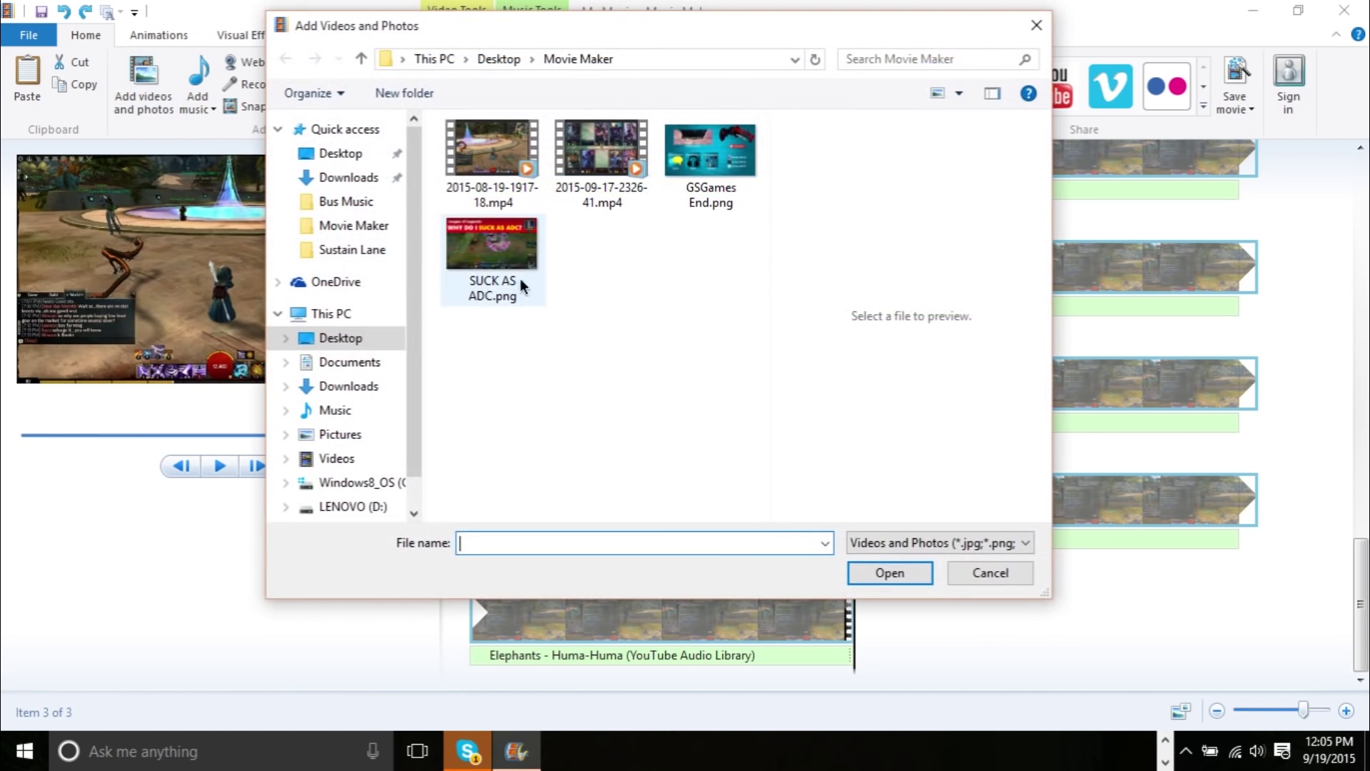
pyautogui.doubleClick(710, 148)
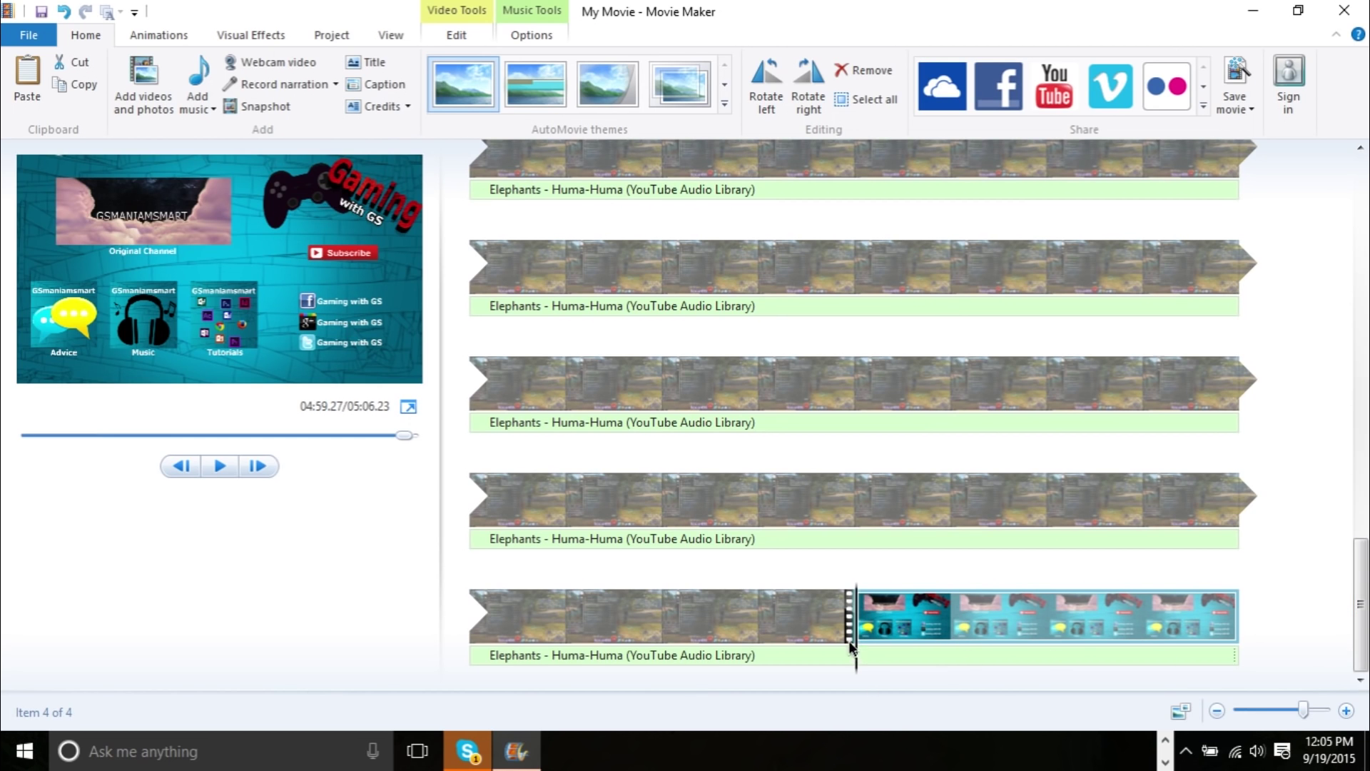
# Play the closing moments of the added end image and reselect that image on the timeline
pyautogui.moveTo(859, 634); pyautogui.dragTo(1198, 637)
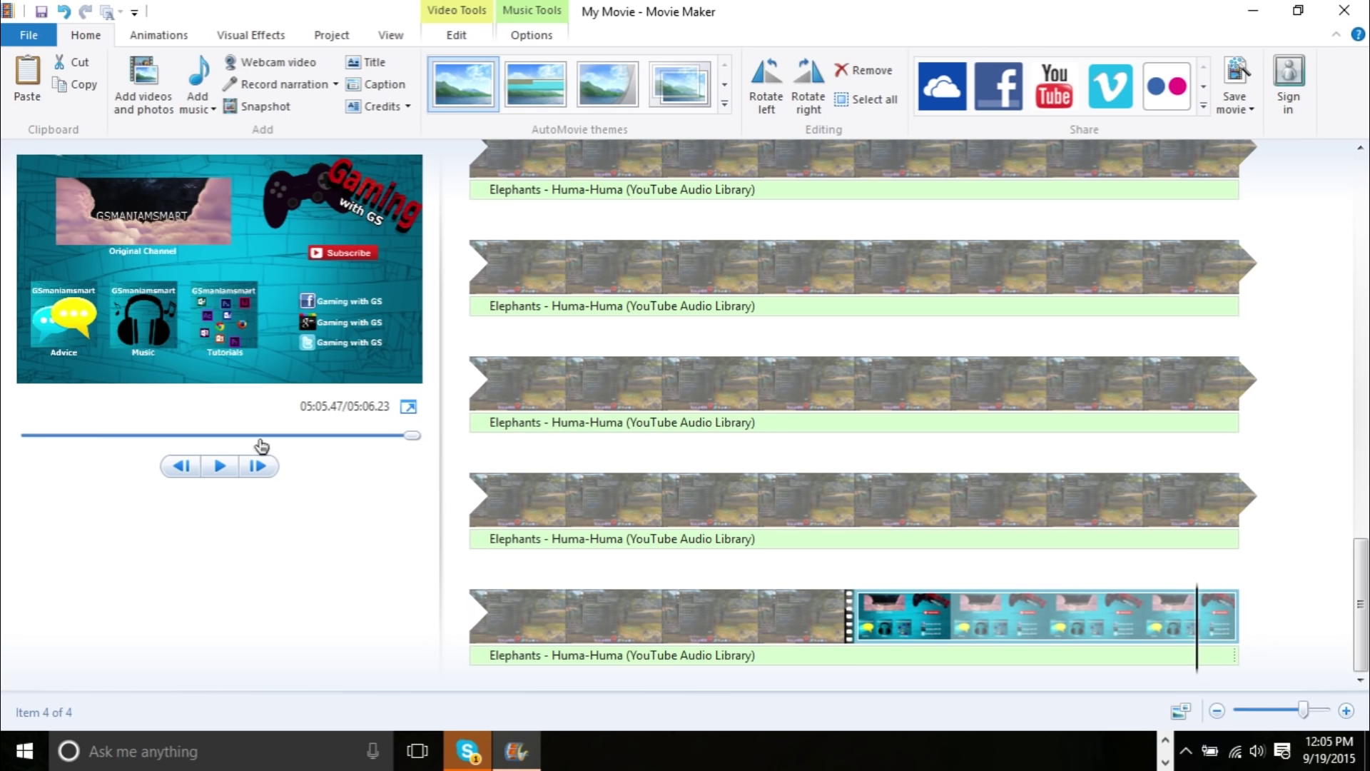
pyautogui.click(228, 467)
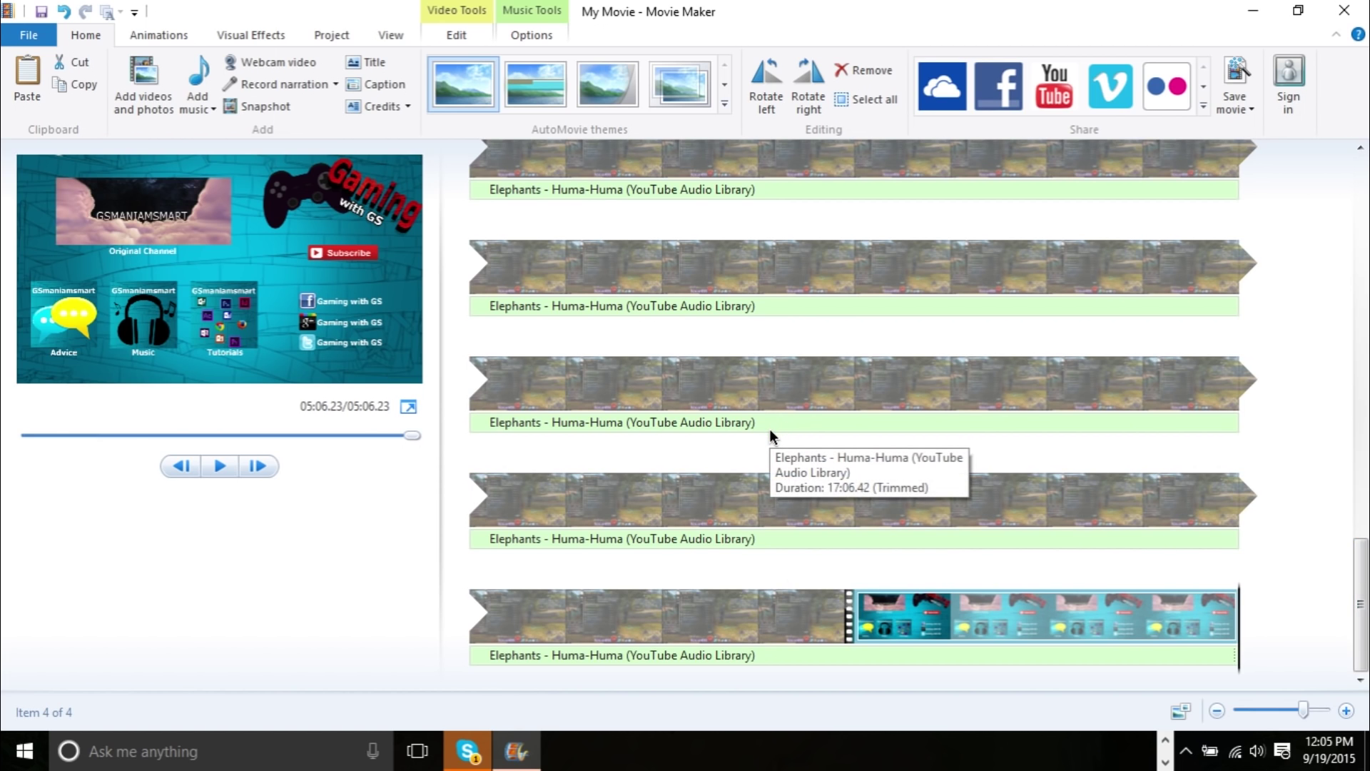
pyautogui.click(769, 387)
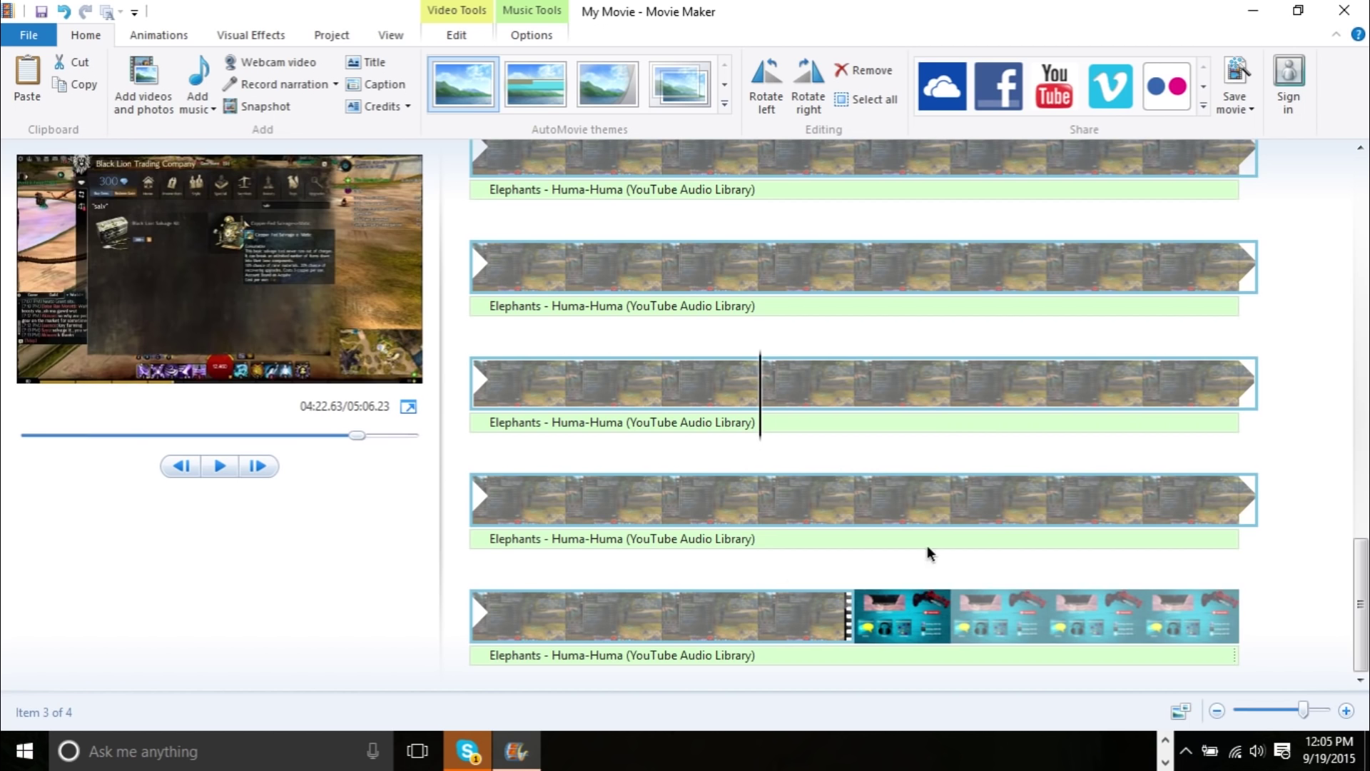
pyautogui.click(1099, 626)
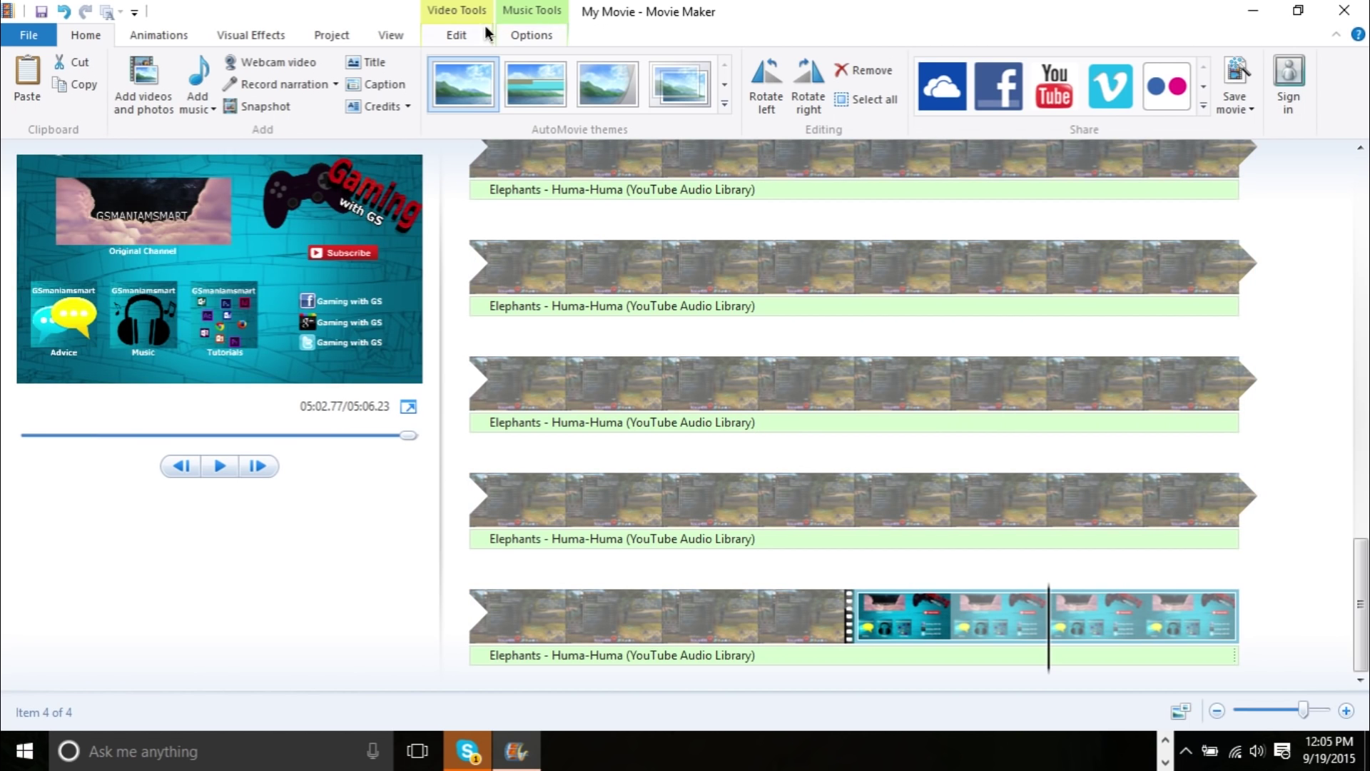
# Split the Elephants music at the end of the closing image, at 306.20 s
pyautogui.click(516, 36)
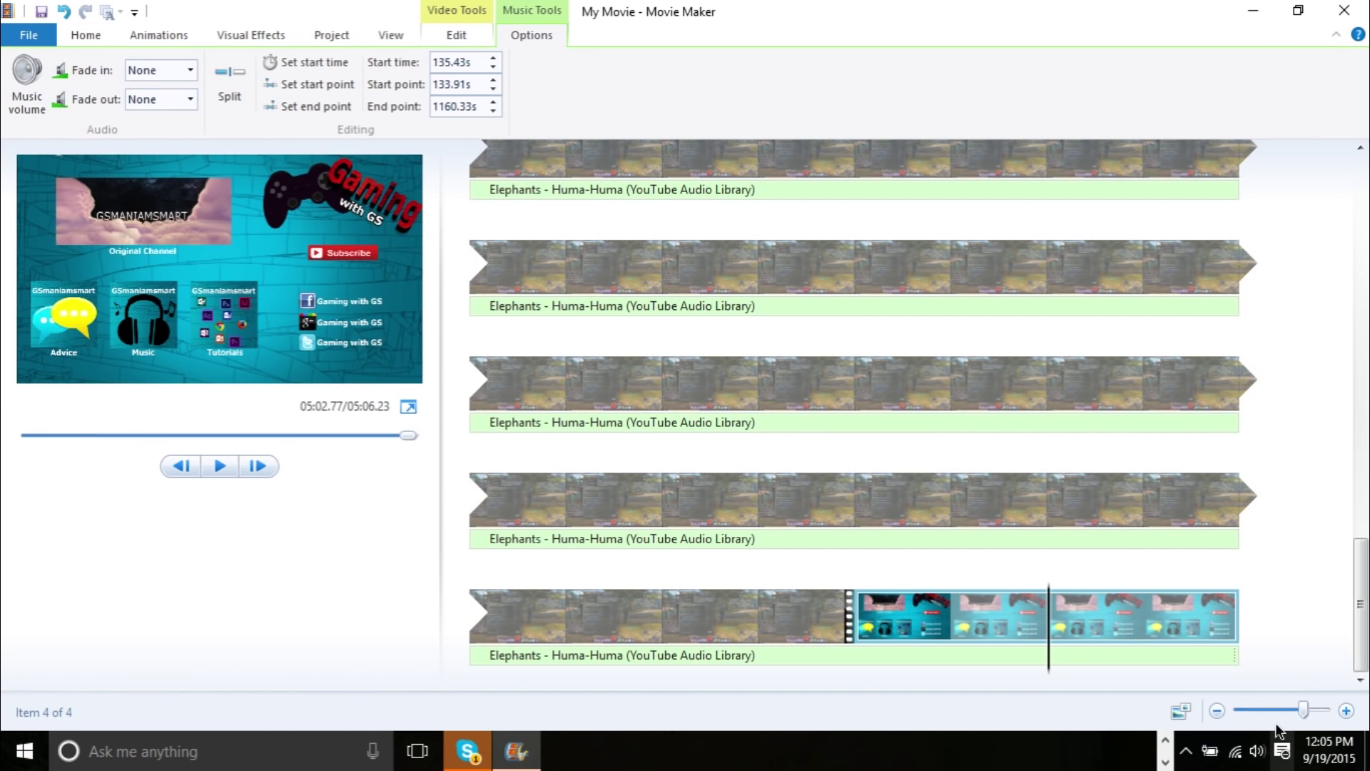
pyautogui.moveTo(1052, 631); pyautogui.dragTo(1239, 633)
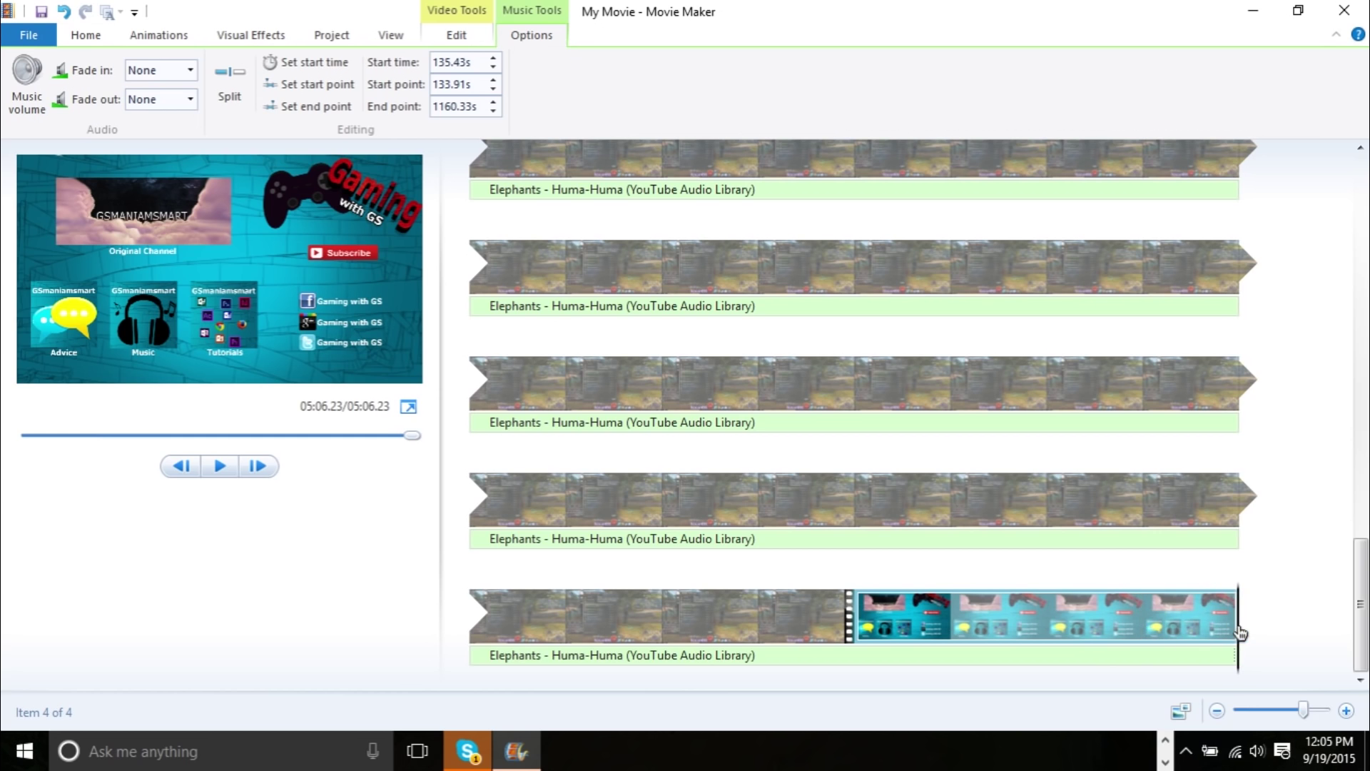
pyautogui.click(241, 102)
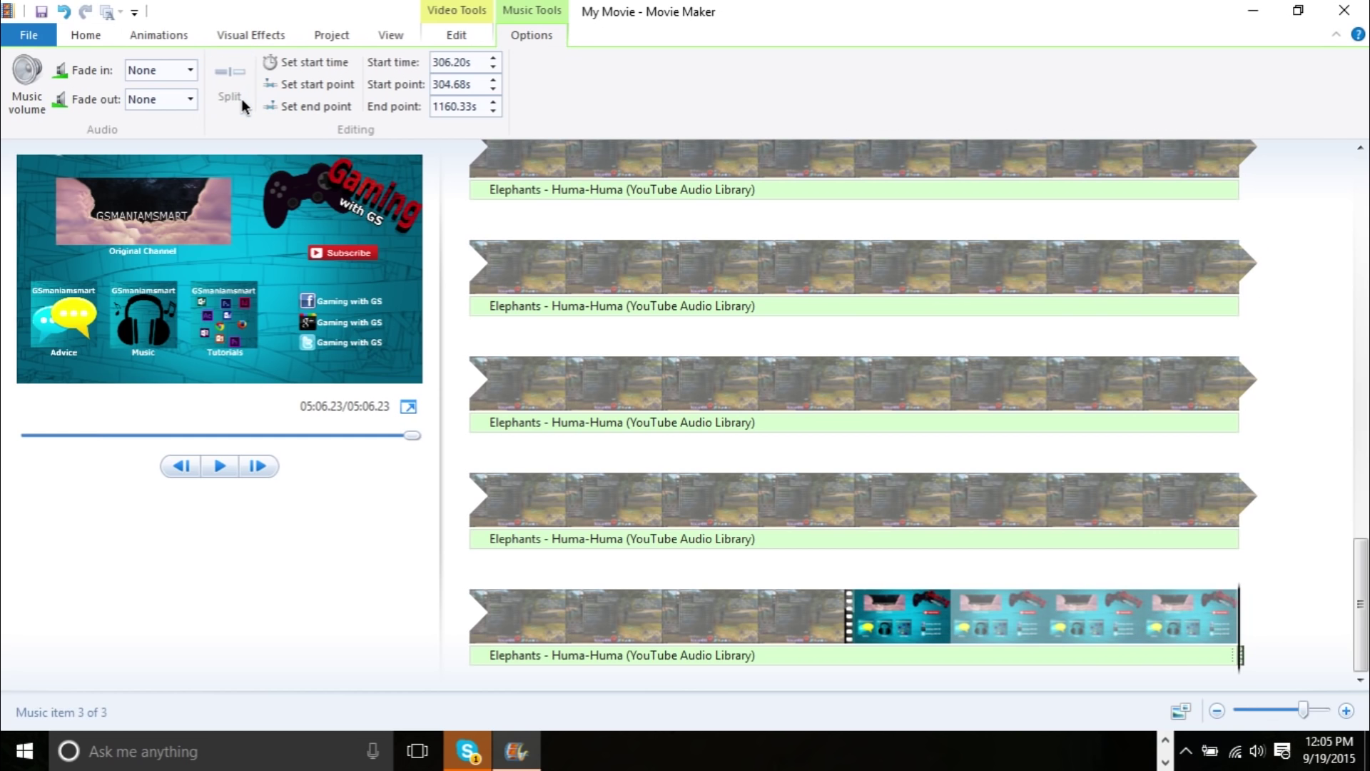
# Remove the tiny leftover music piece after the split at the movie's end, and play the closing image
pyautogui.click(1237, 650)
pyautogui.click(1242, 668)
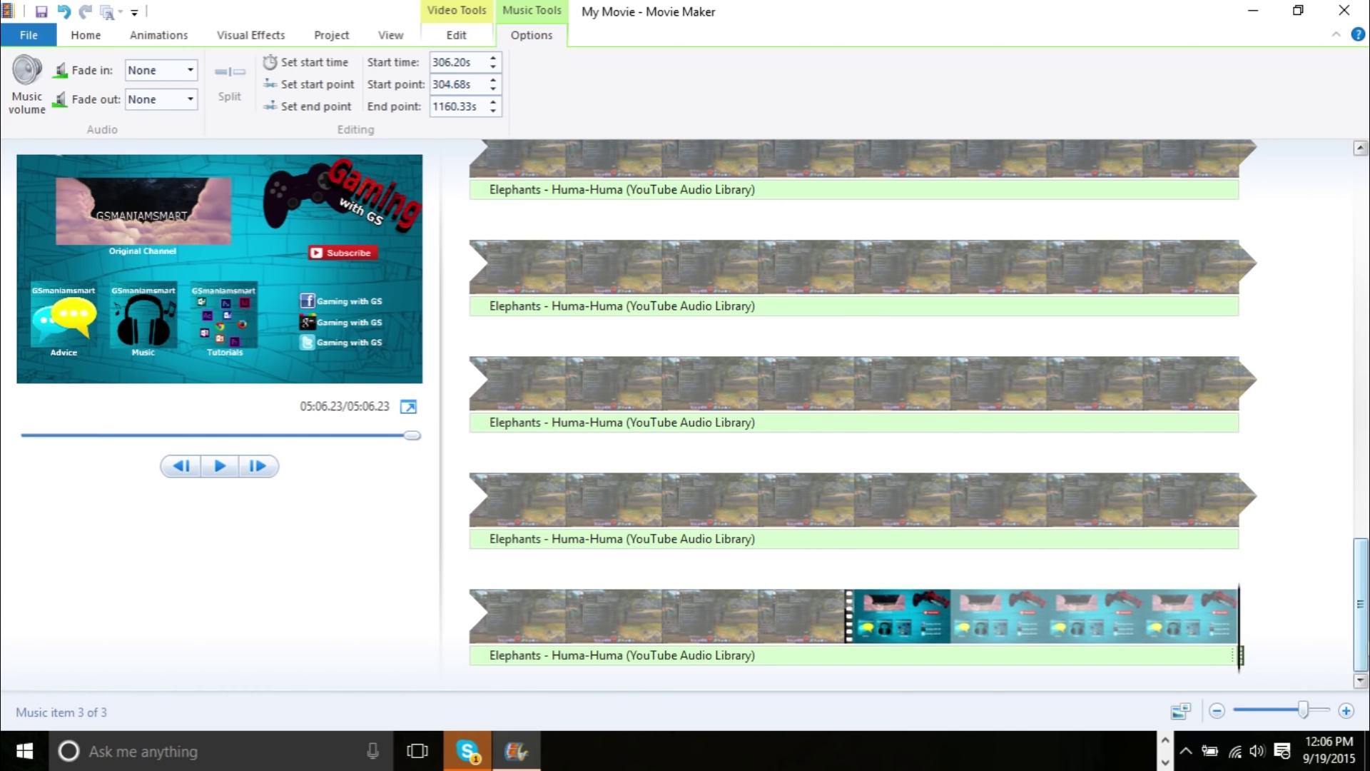
pyautogui.moveTo(1313, 712); pyautogui.dragTo(1327, 711)
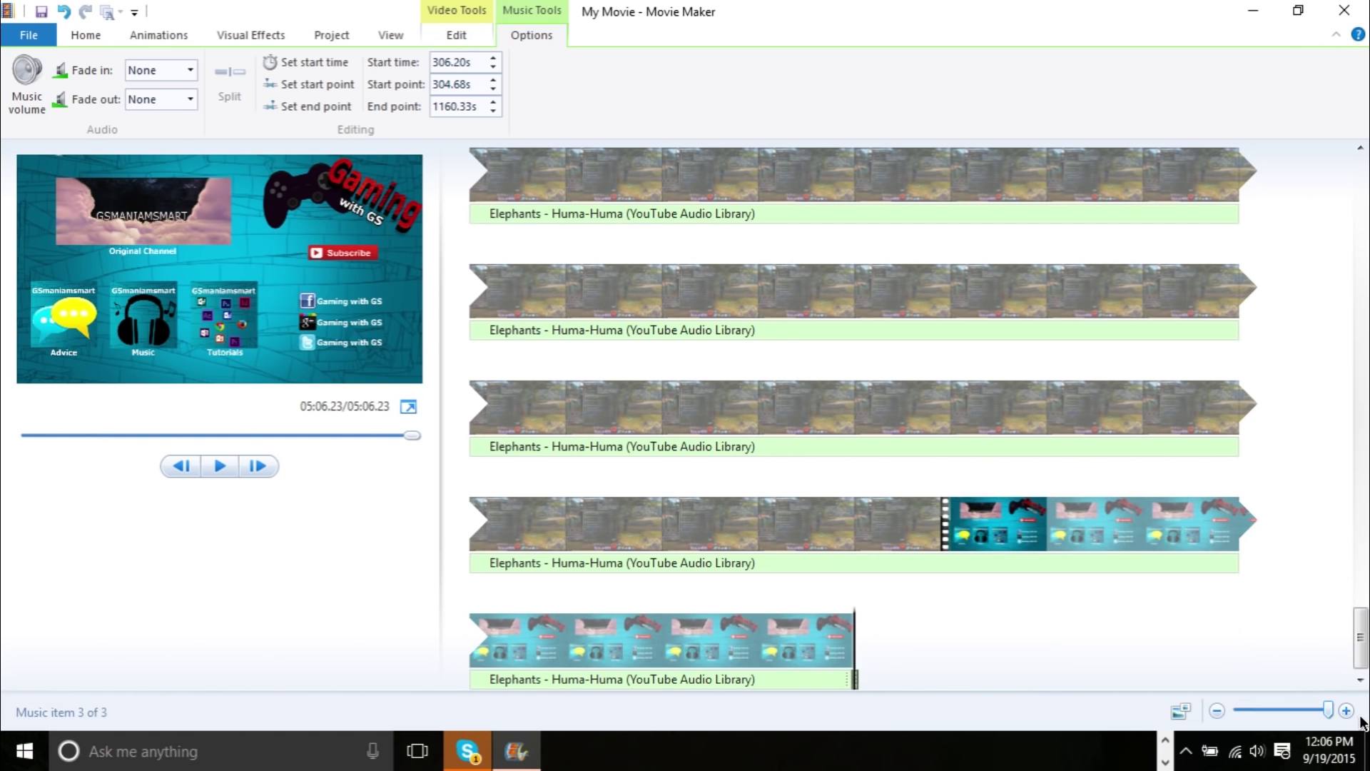
pyautogui.click(797, 675)
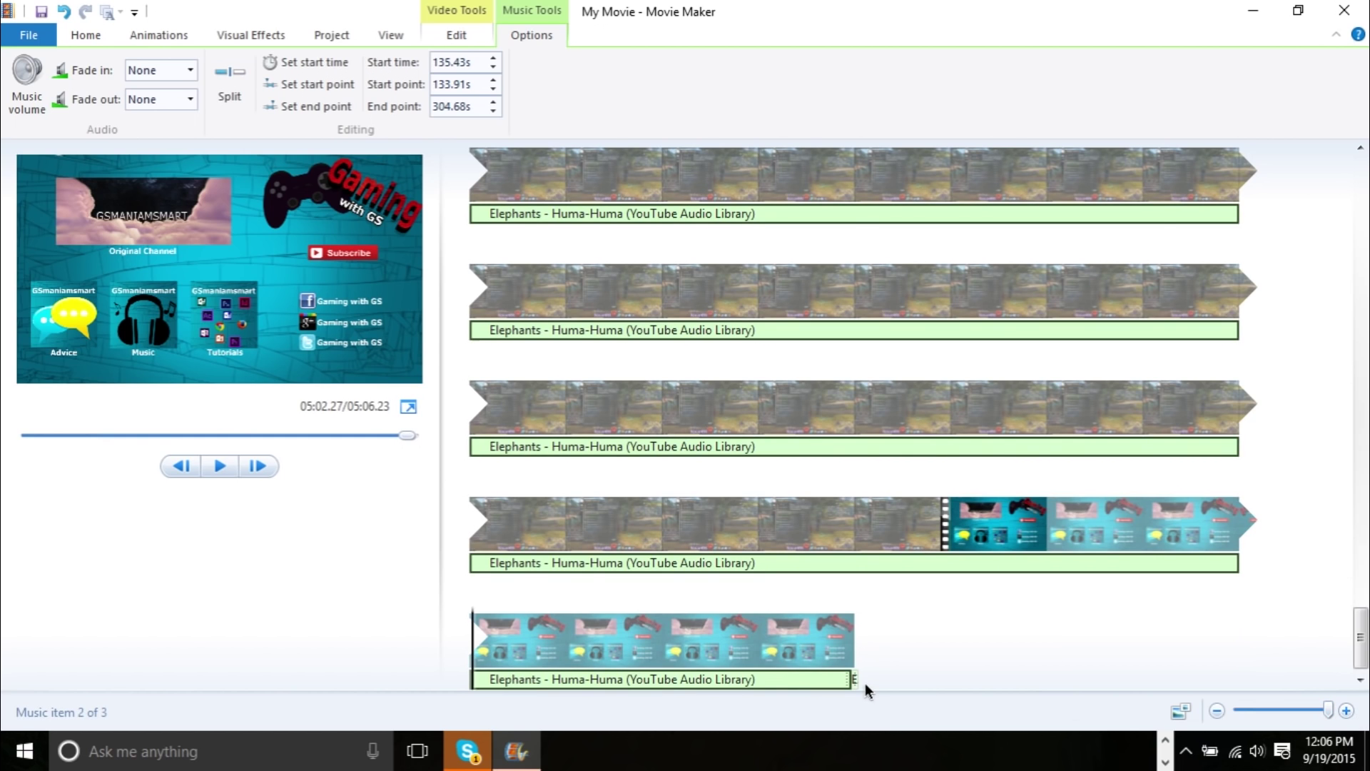
pyautogui.moveTo(856, 678)
pyautogui.mouseDown()
pyautogui.moveTo(807, 680)
pyautogui.moveTo(843, 682)
pyautogui.mouseUp()
pyautogui.click(858, 681)
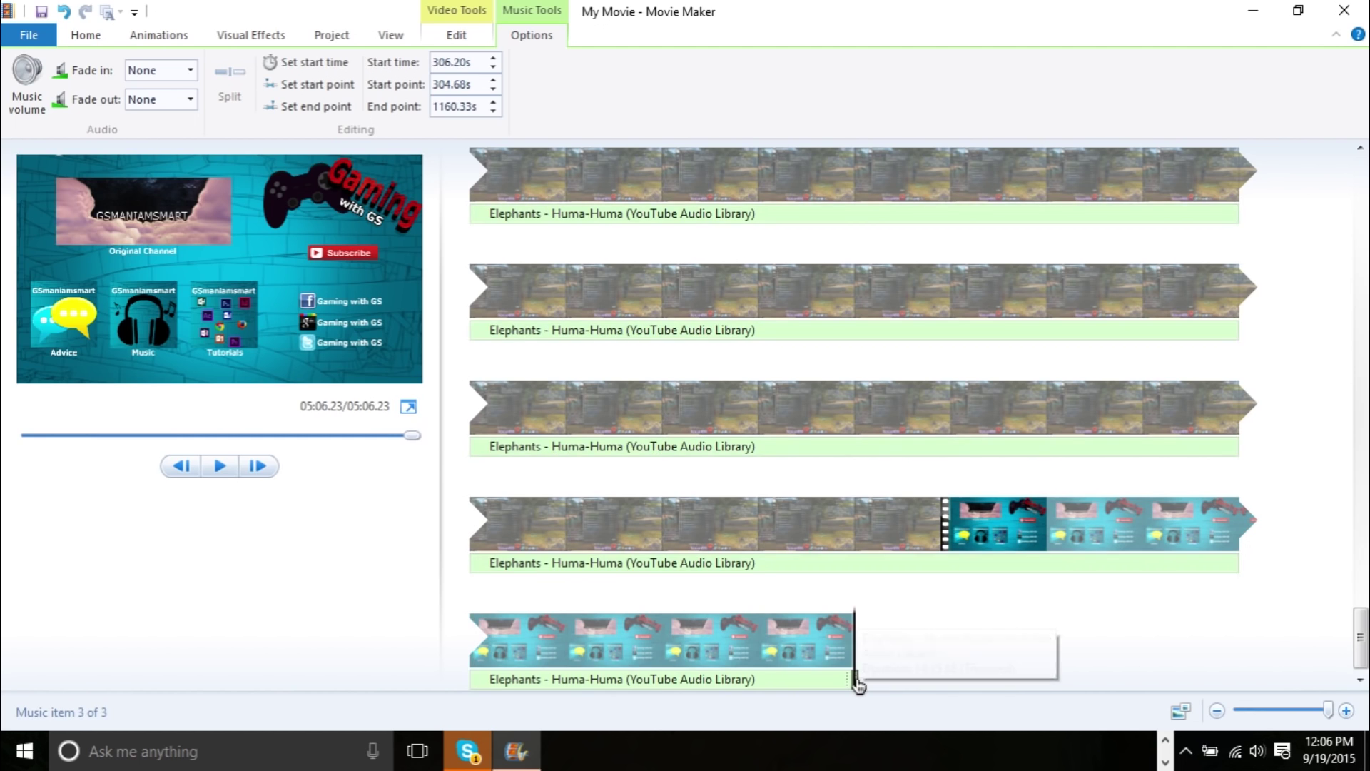
pyautogui.rightClick(858, 682)
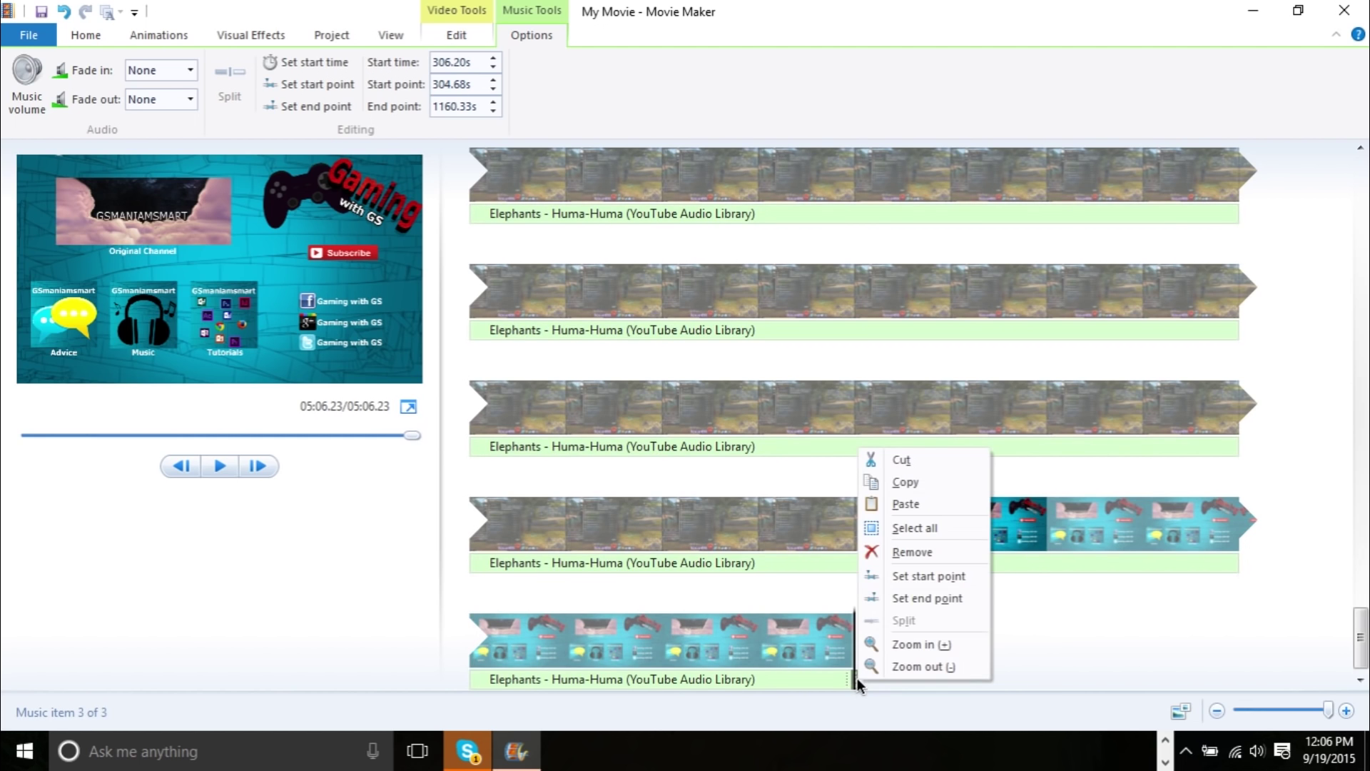
pyautogui.click(929, 554)
pyautogui.click(779, 677)
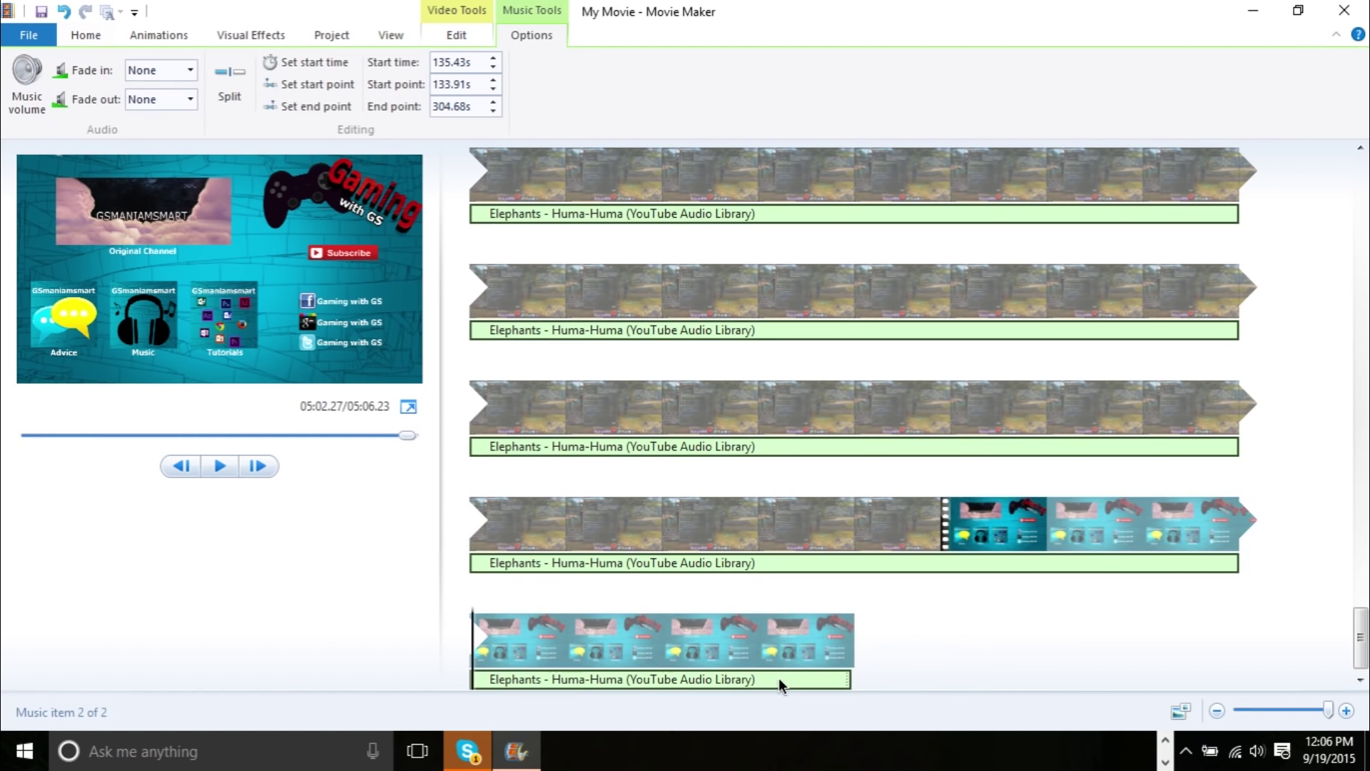
pyautogui.press('space')
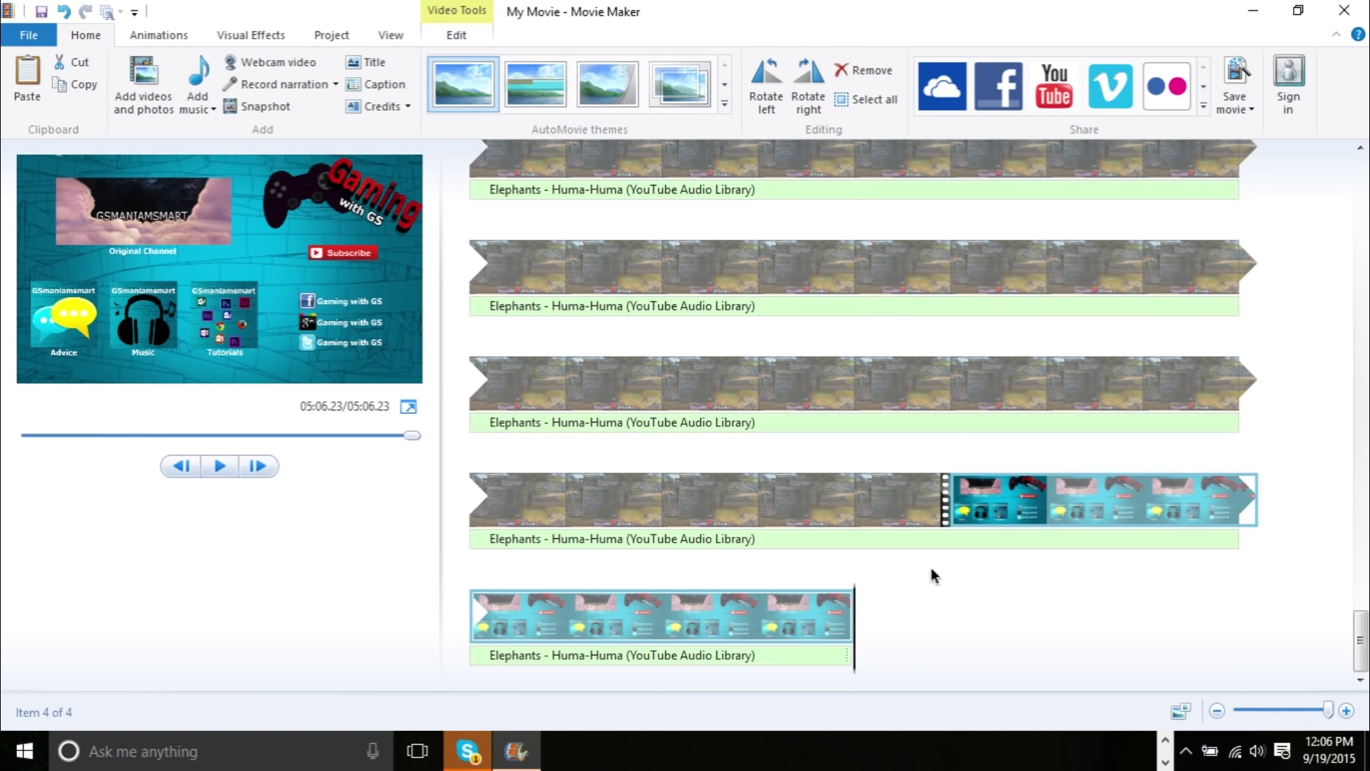
# Set the fade out of the last Elephants music piece to Medium and deselect it
pyautogui.click(828, 659)
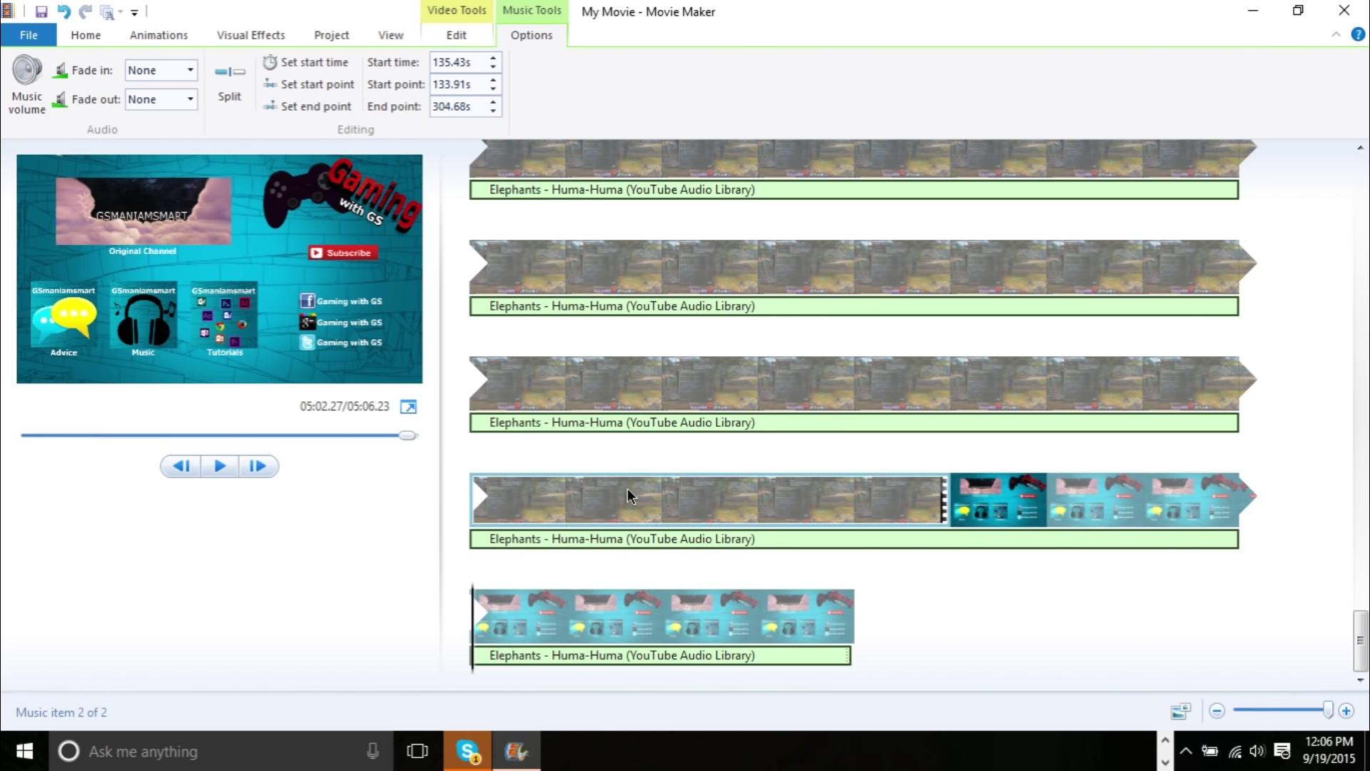
pyautogui.click(780, 619)
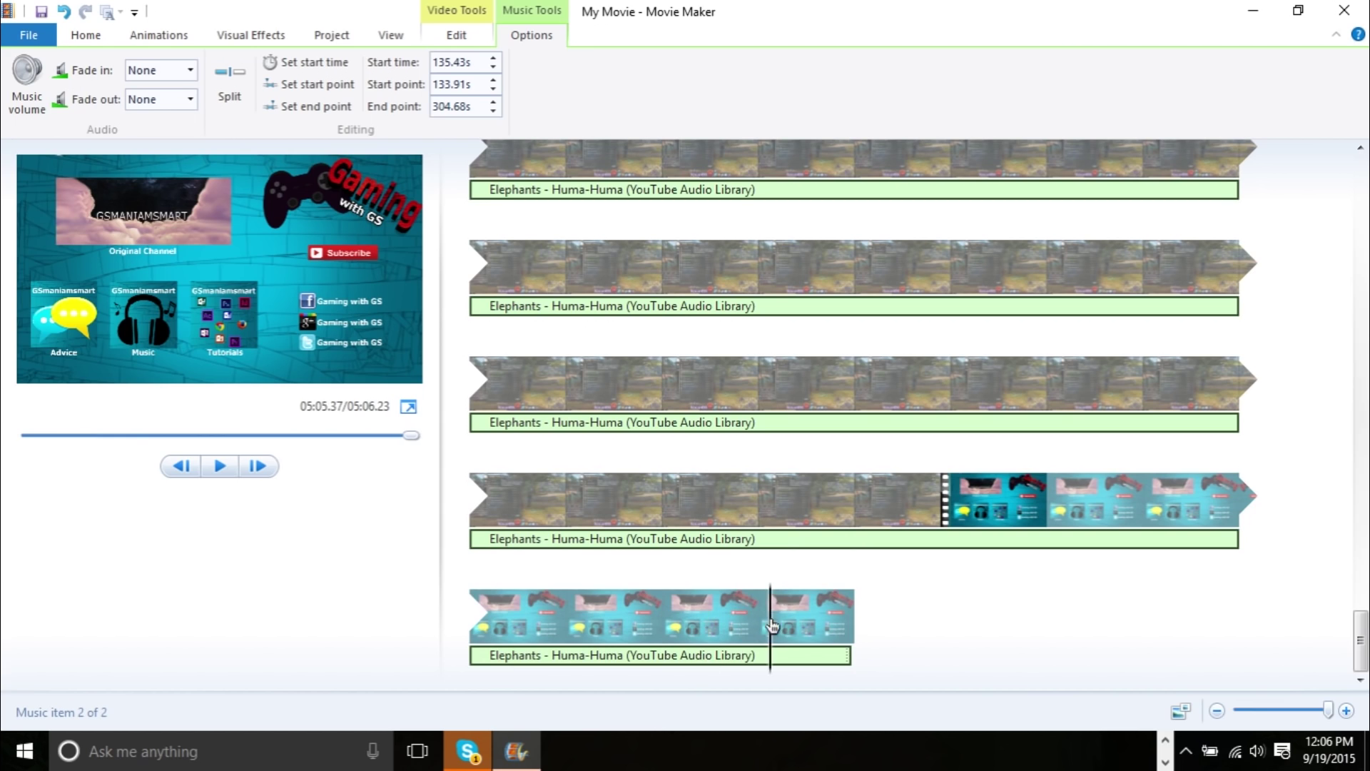
pyautogui.click(185, 105)
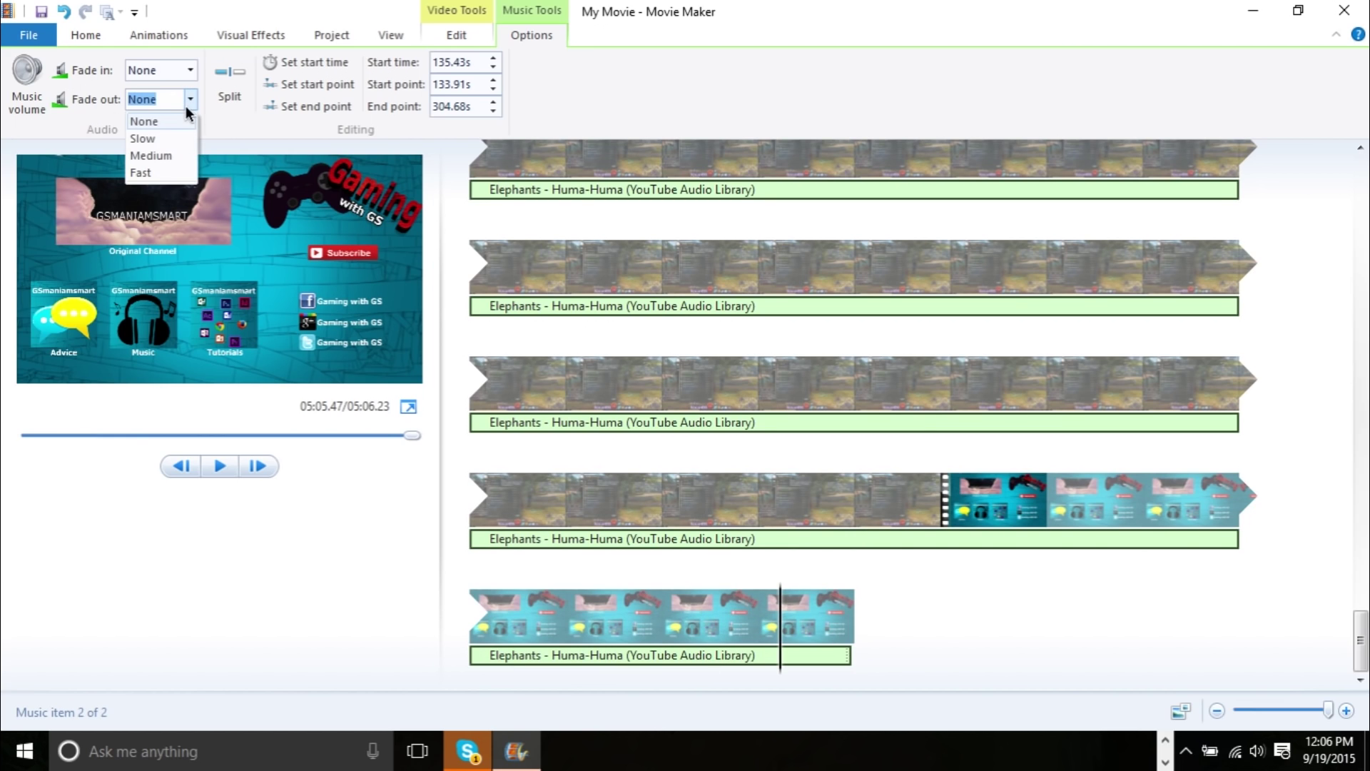
pyautogui.click(166, 157)
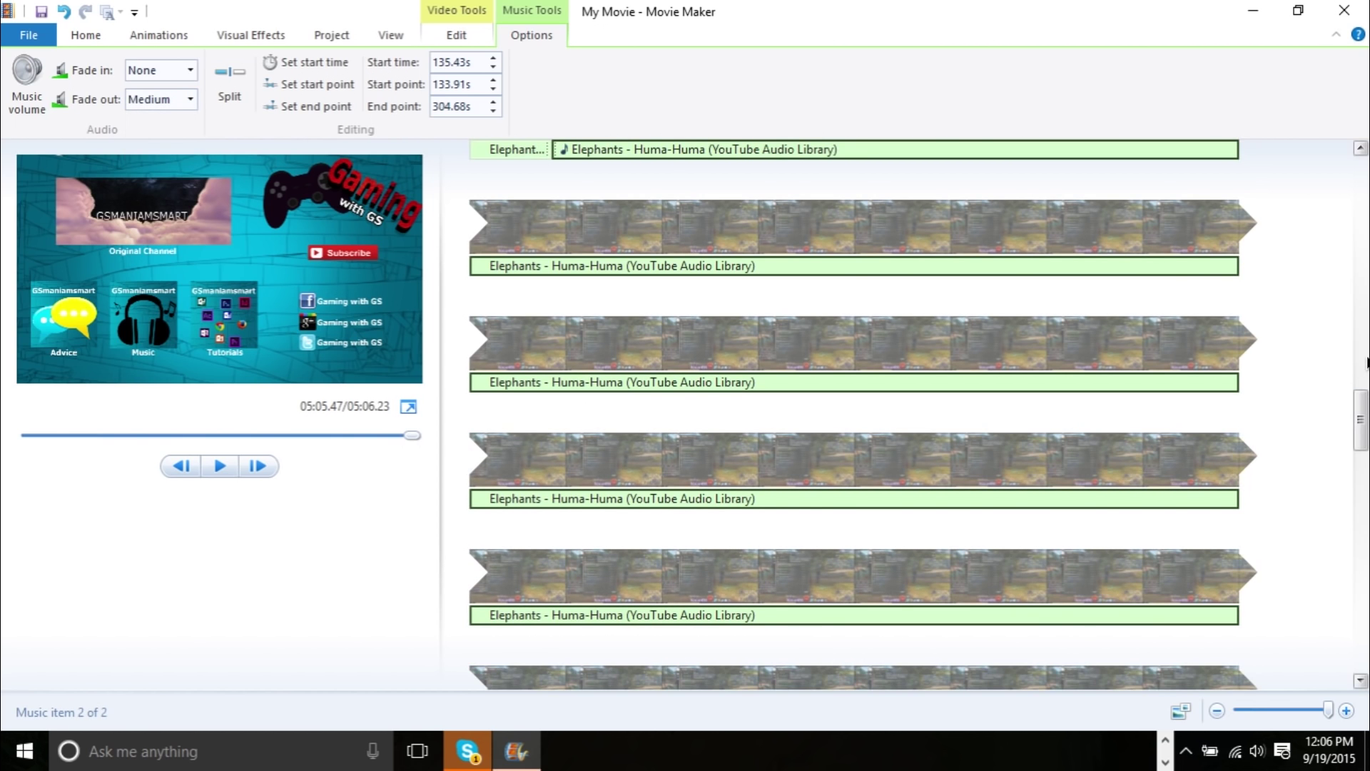
pyautogui.moveTo(1357, 397); pyautogui.dragTo(1359, 618)
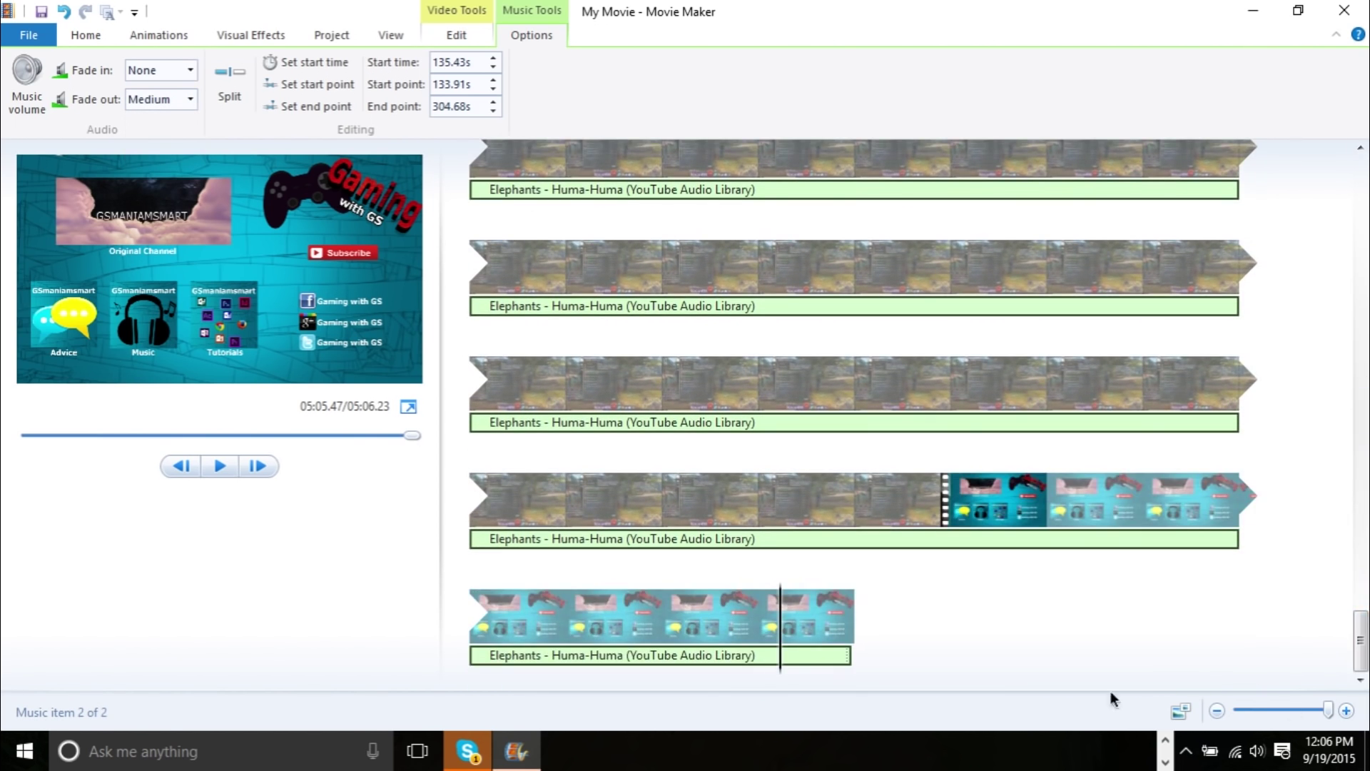
pyautogui.click(882, 583)
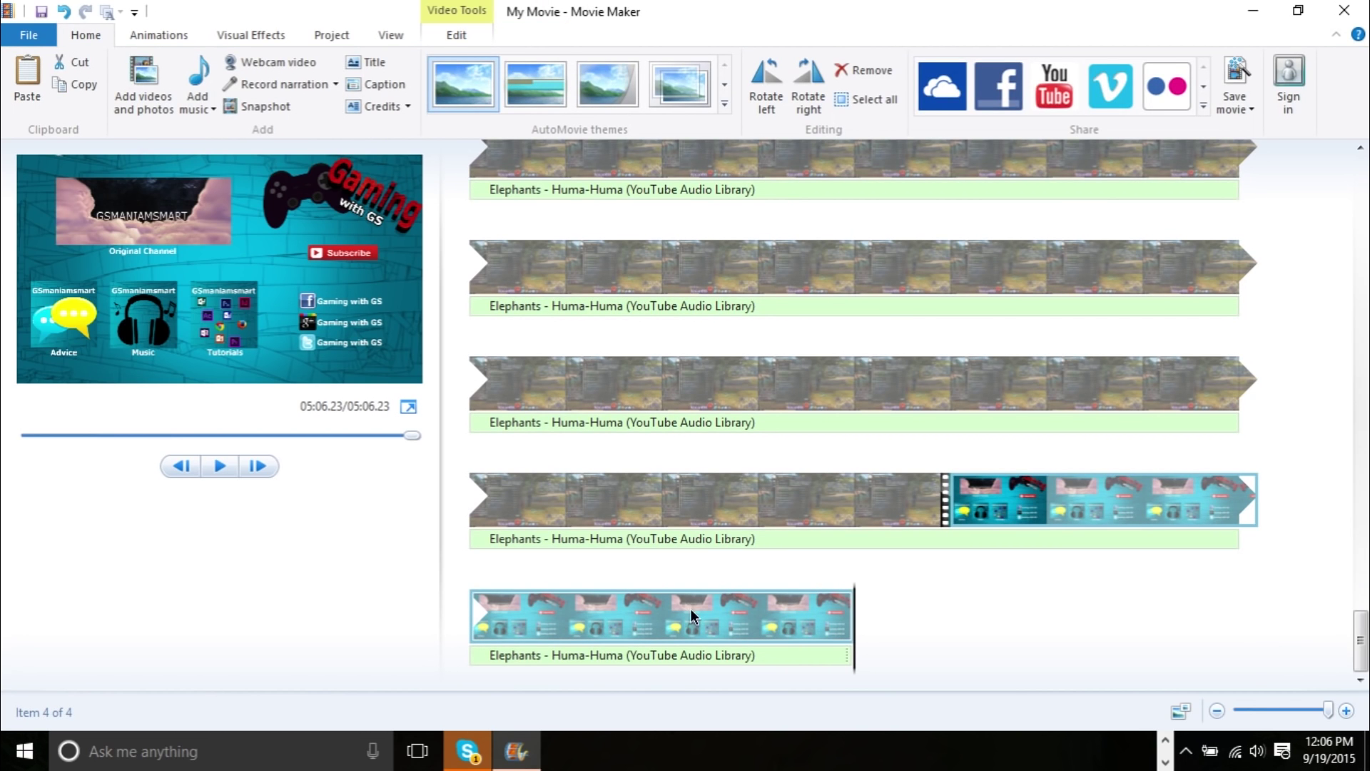
# Set the fade out of the last Elephants music piece to Fast and play the closing image
pyautogui.click(627, 608)
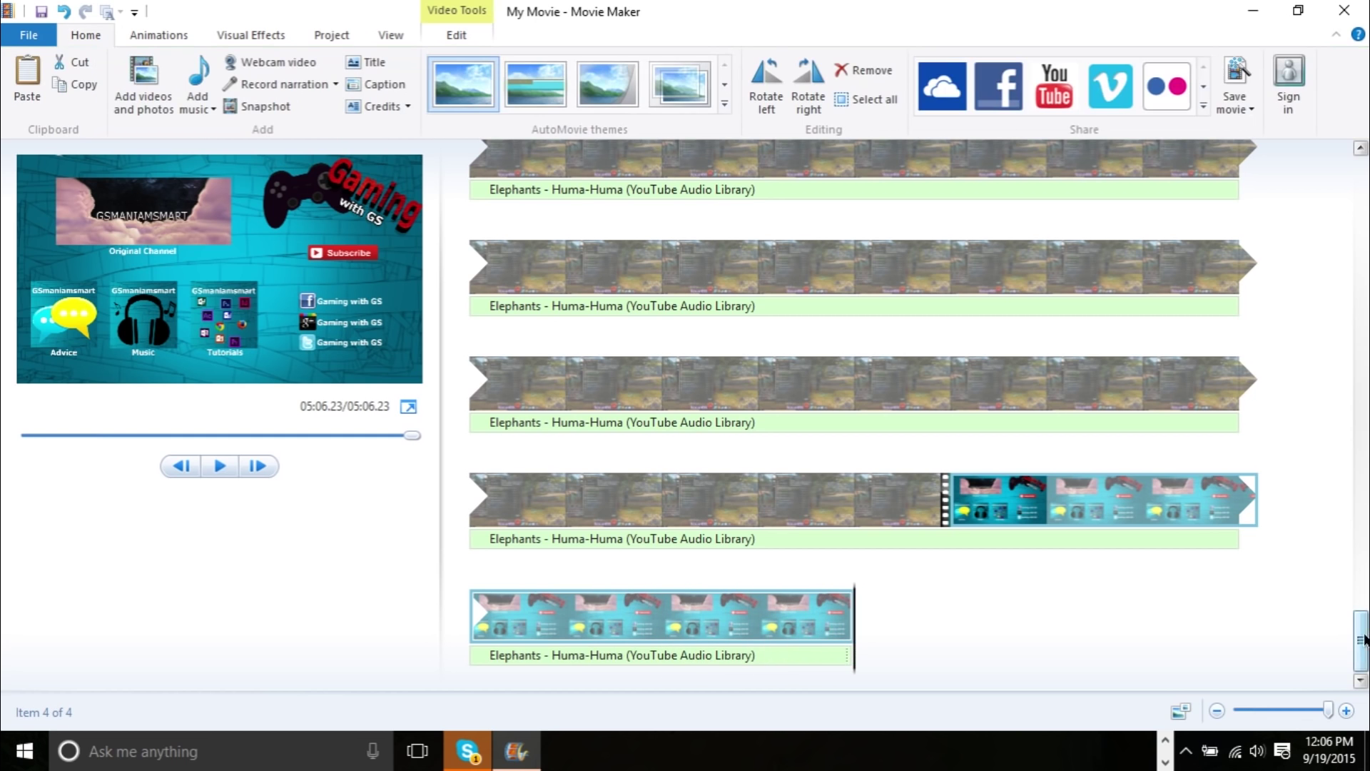
pyautogui.click(457, 35)
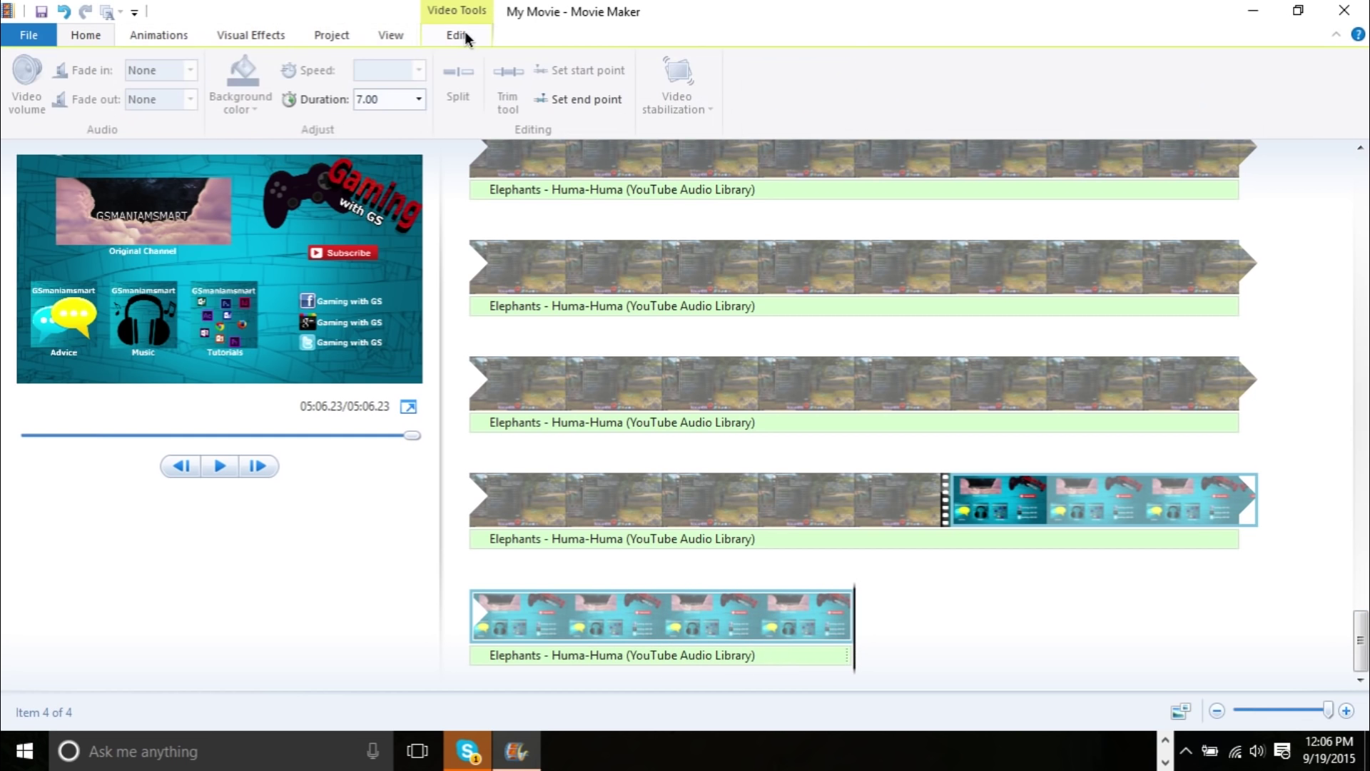
pyautogui.click(679, 653)
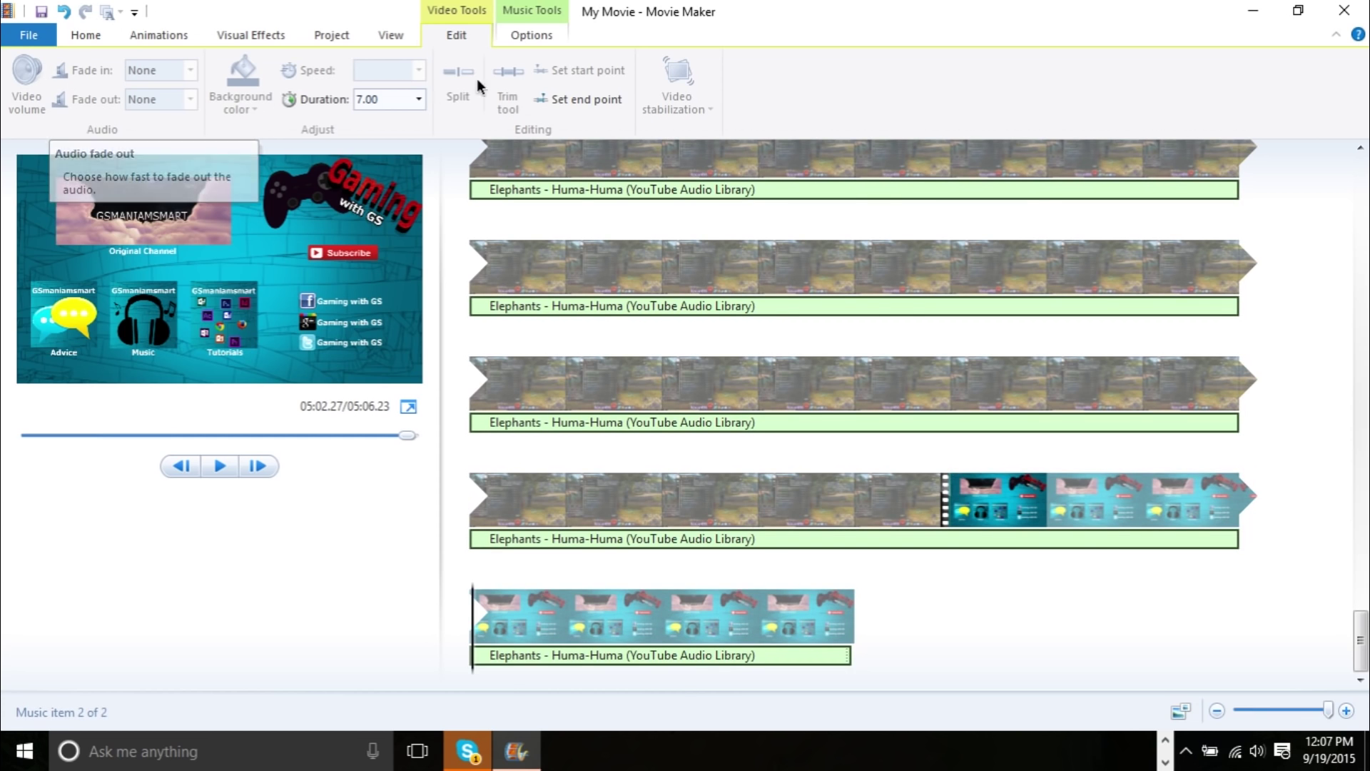
pyautogui.click(531, 35)
pyautogui.click(180, 102)
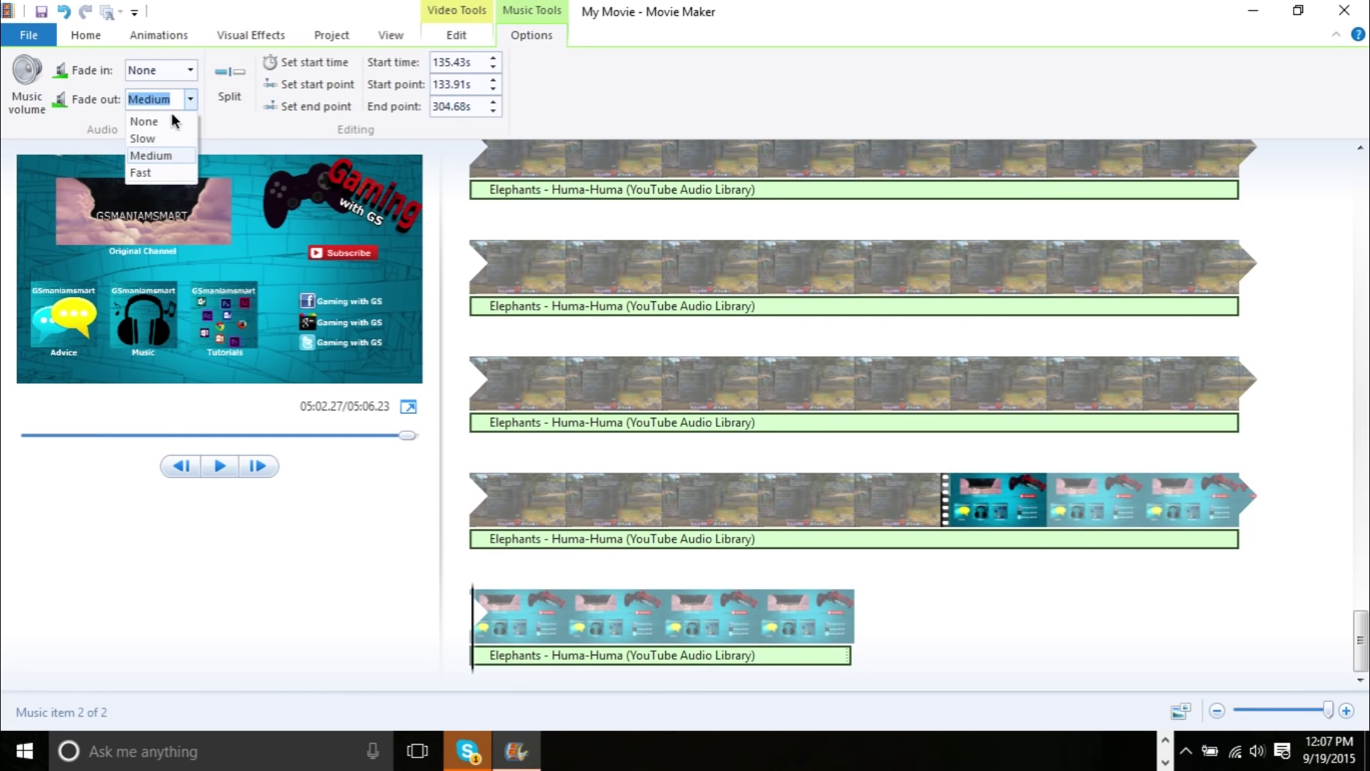
pyautogui.click(141, 173)
pyautogui.press('space')
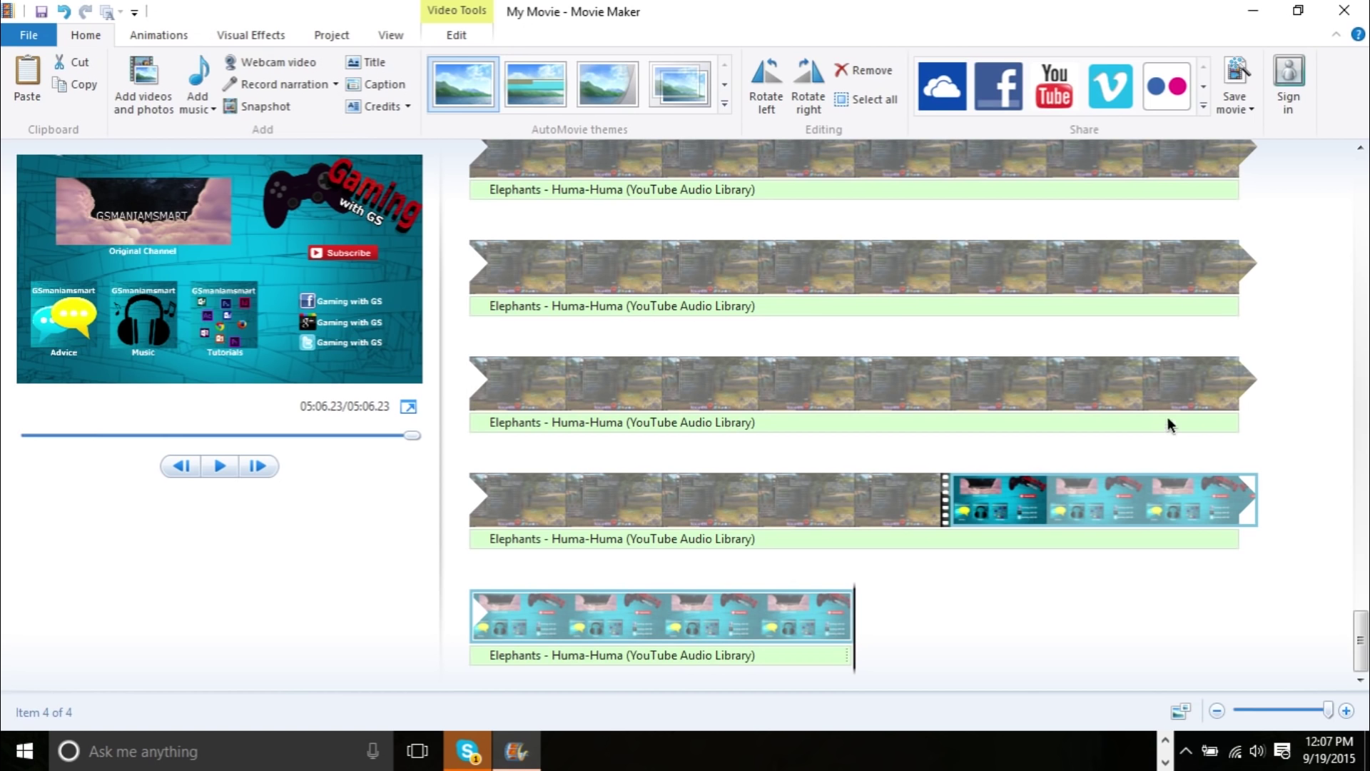
# Play the transition from the title image into the first gameplay clip
pyautogui.moveTo(1358, 614); pyautogui.dragTo(1366, 84)
pyautogui.click(680, 187)
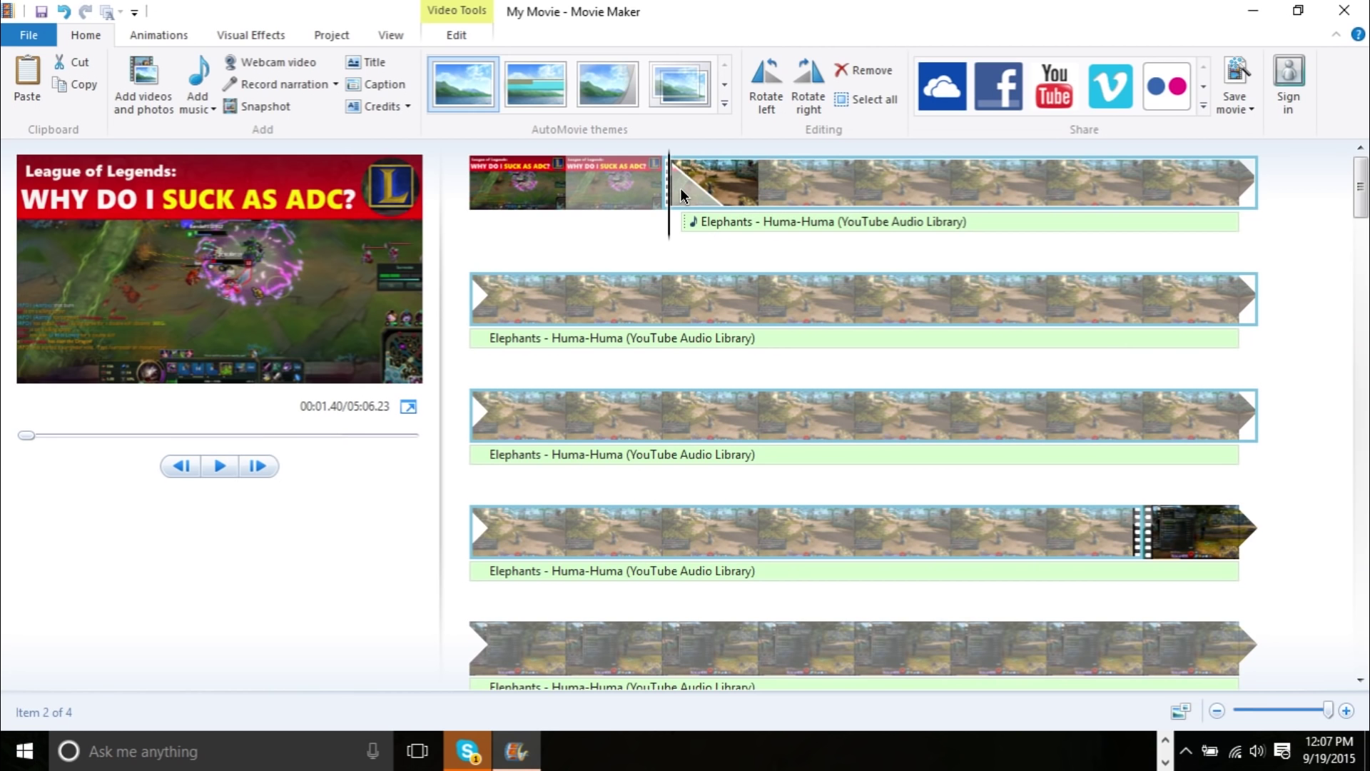
pyautogui.press('space')
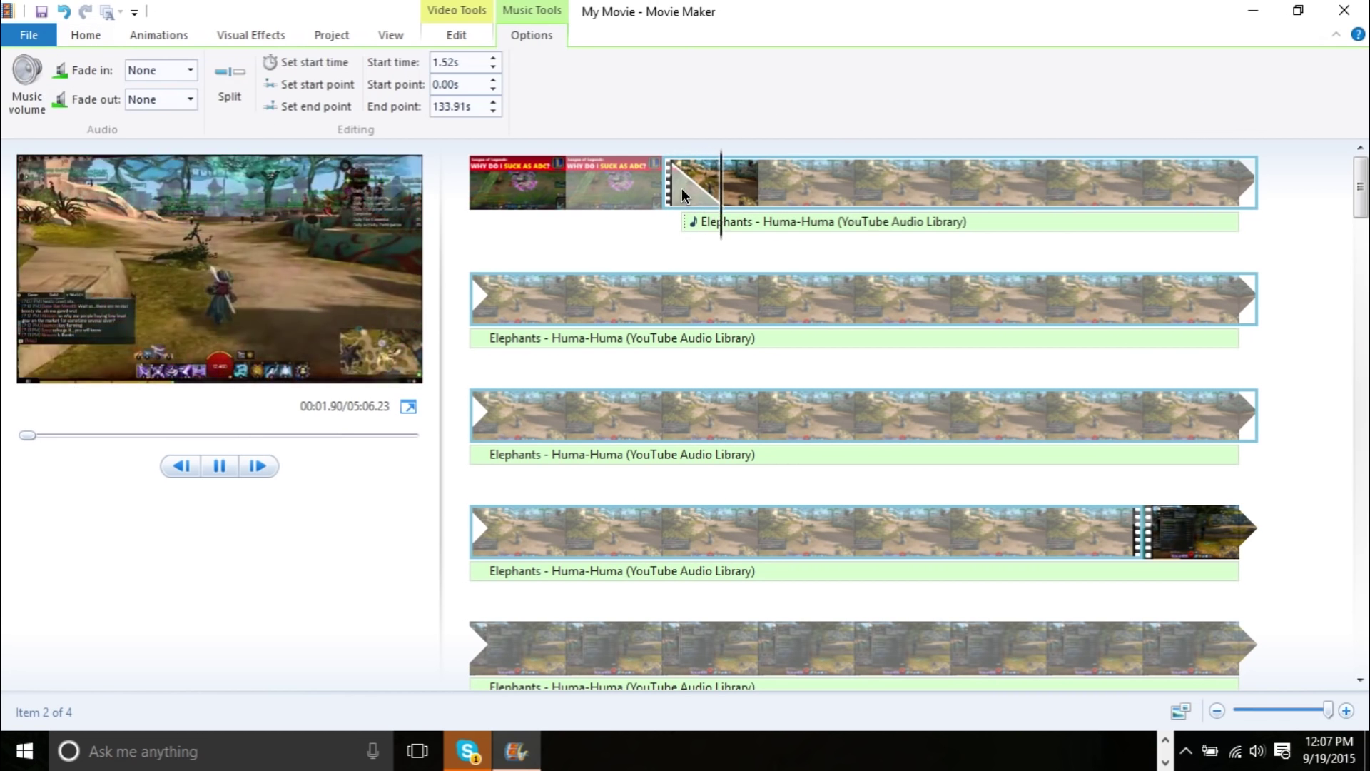
# Undo the last change and set the fade in of the first Elephants music piece to Fast
pyautogui.click(696, 225)
pyautogui.hotkey('ctrl', 'z')
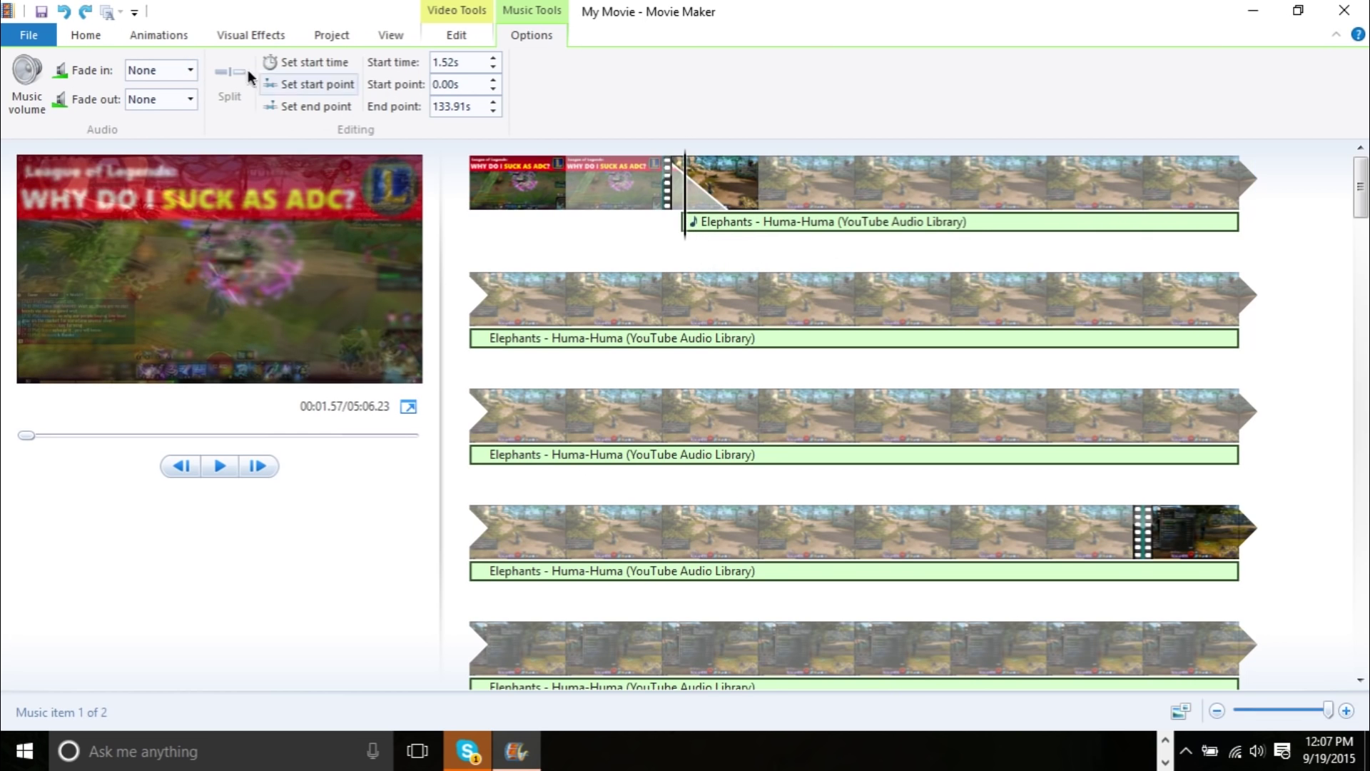
pyautogui.click(190, 70)
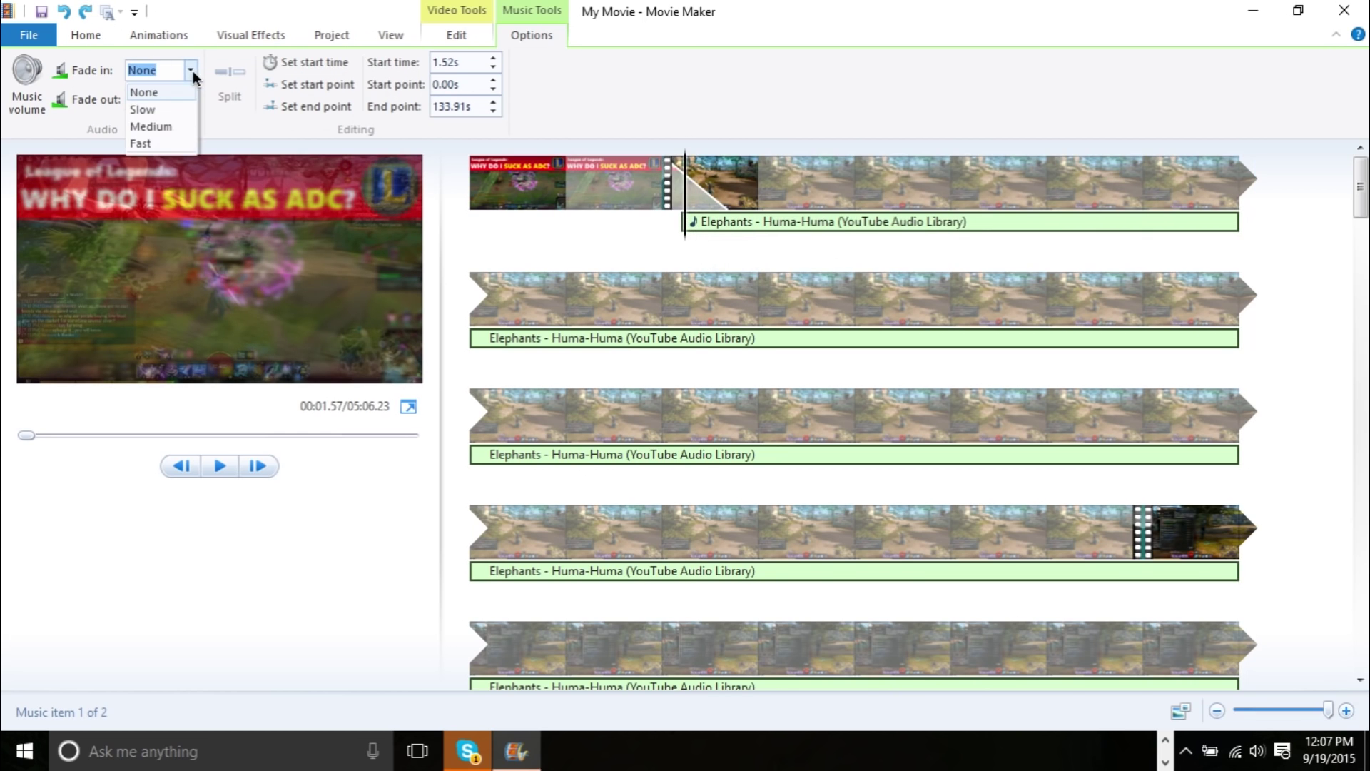
pyautogui.click(177, 142)
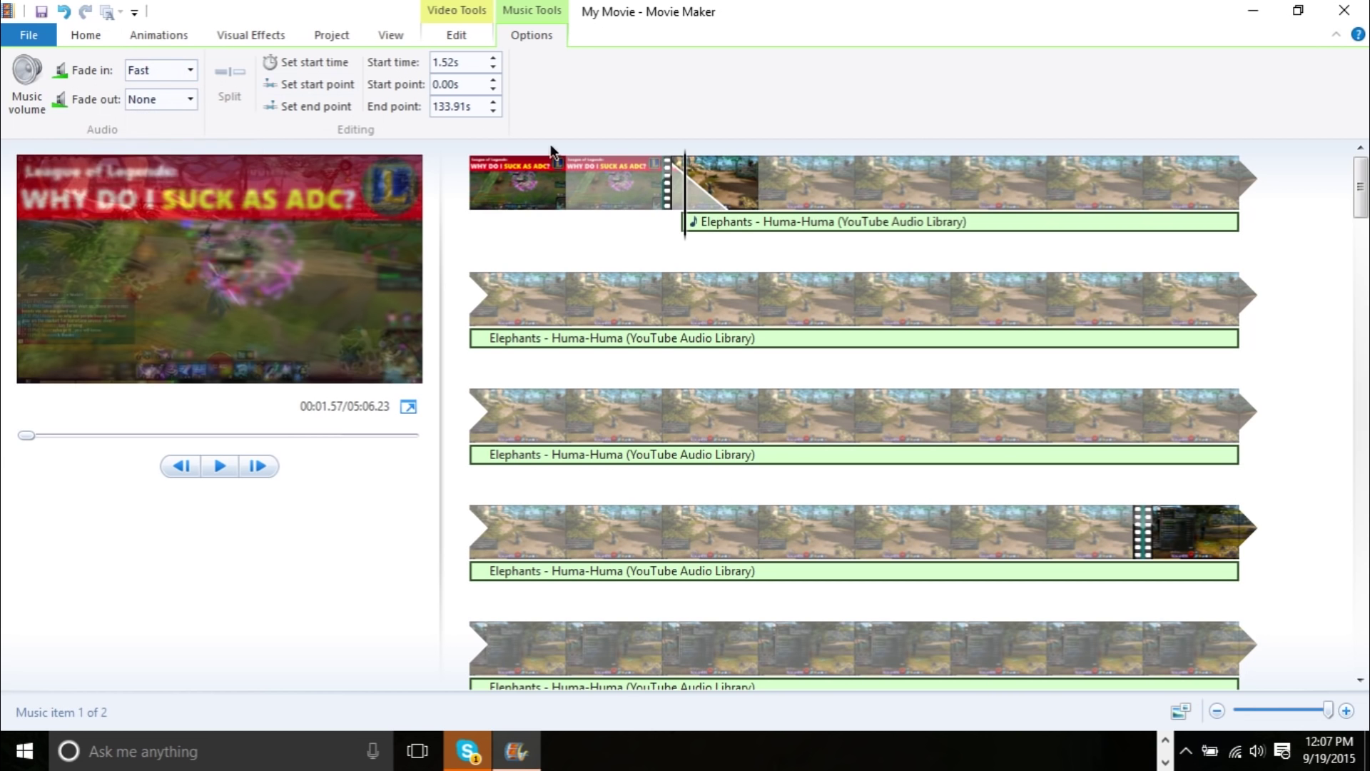
# Play the first gameplay clip from its opening transition to check the music's fade in
pyautogui.press('space')
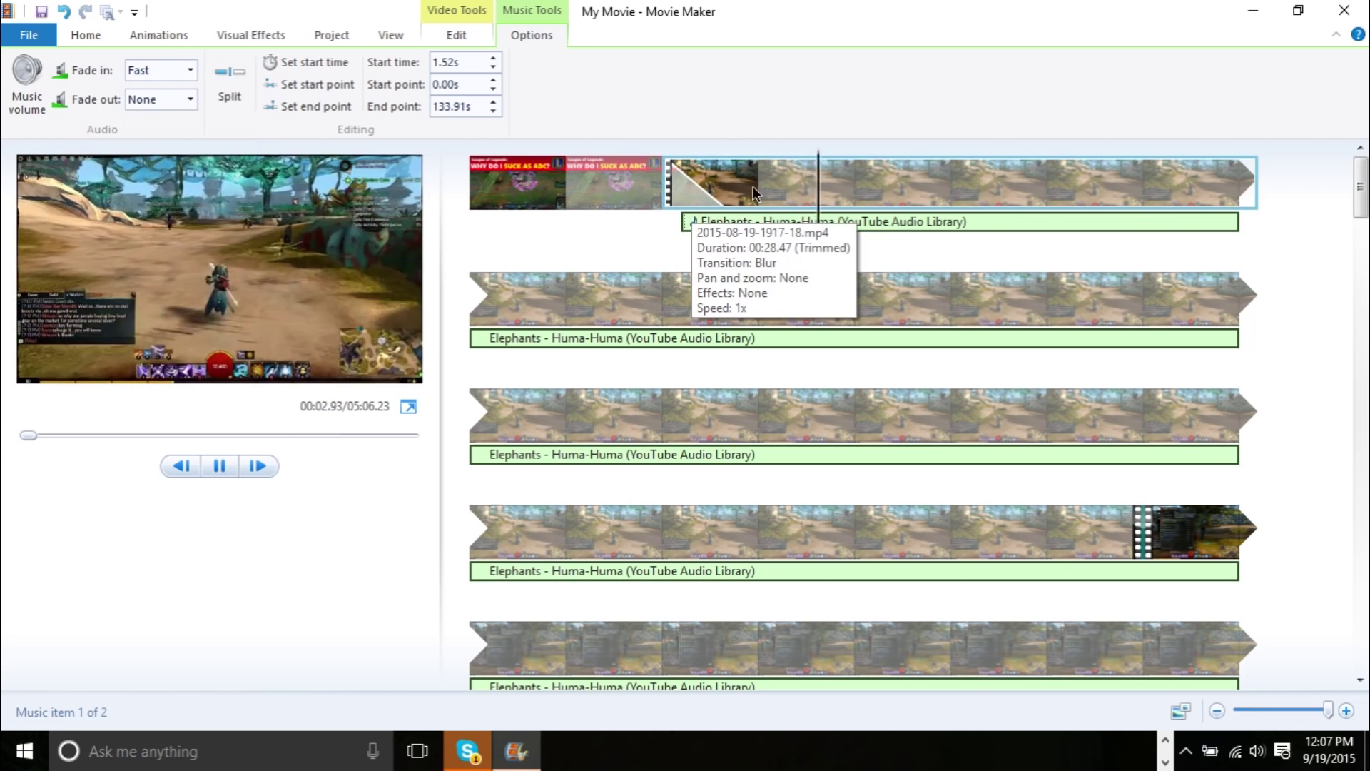
pyautogui.click(575, 182)
pyautogui.click(687, 196)
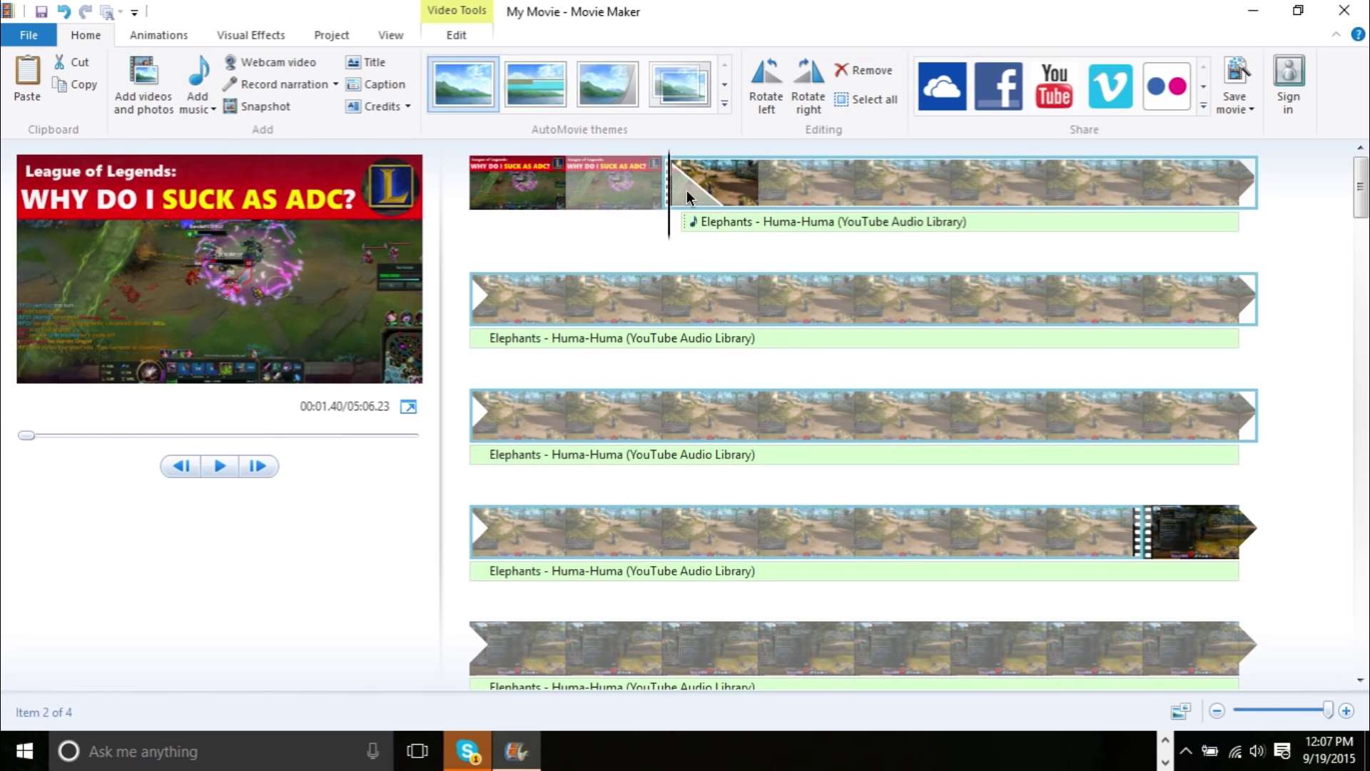
pyautogui.press('space')
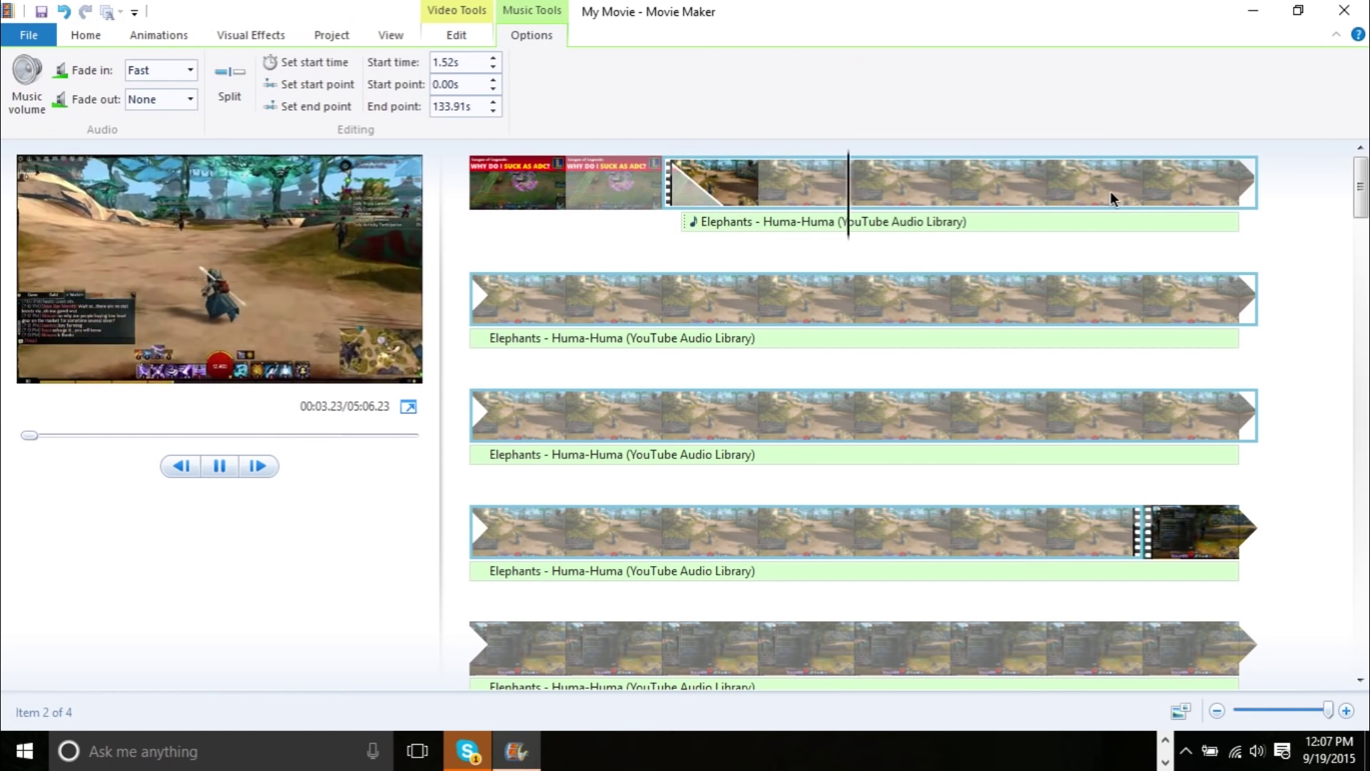
pyautogui.press('space')
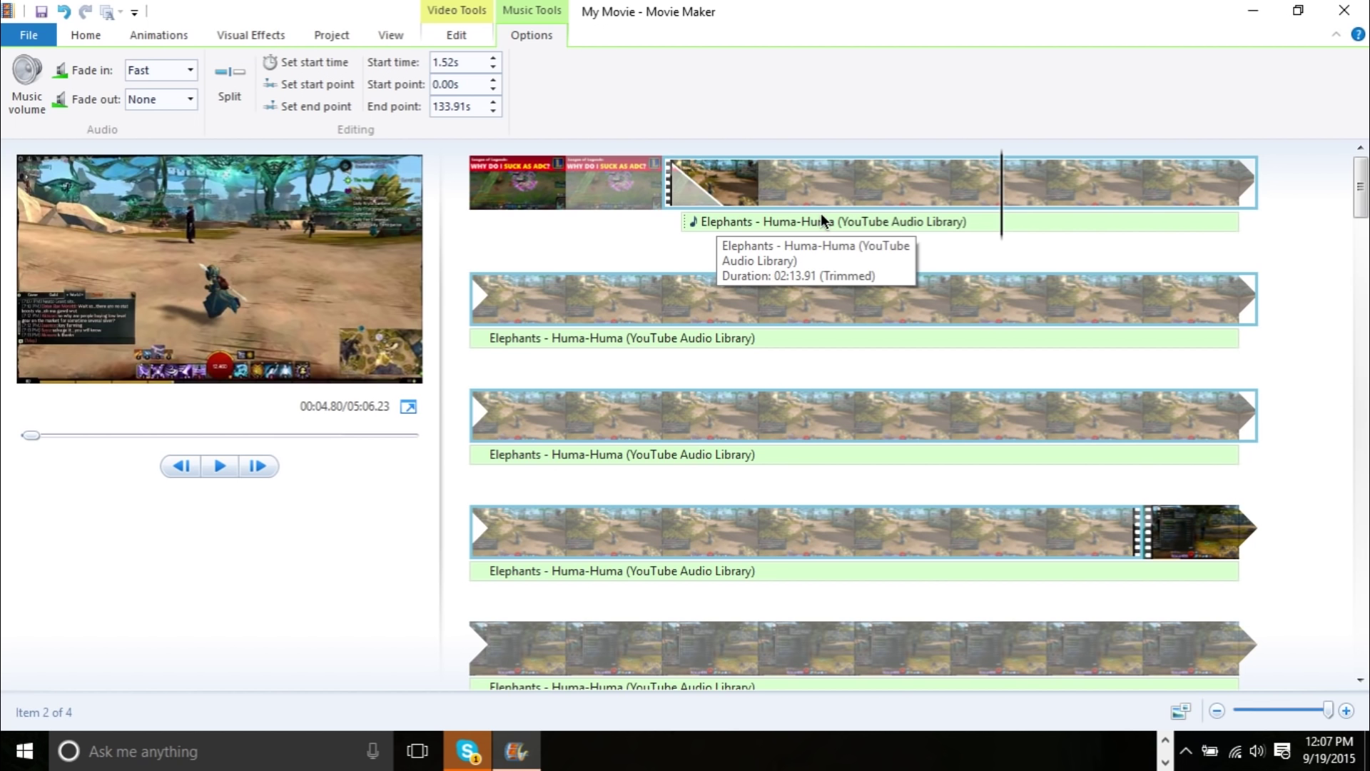
# Examine the timeline from the title image through the gameplay clips and music to the end image
pyautogui.scroll(-5, 1324, 295)
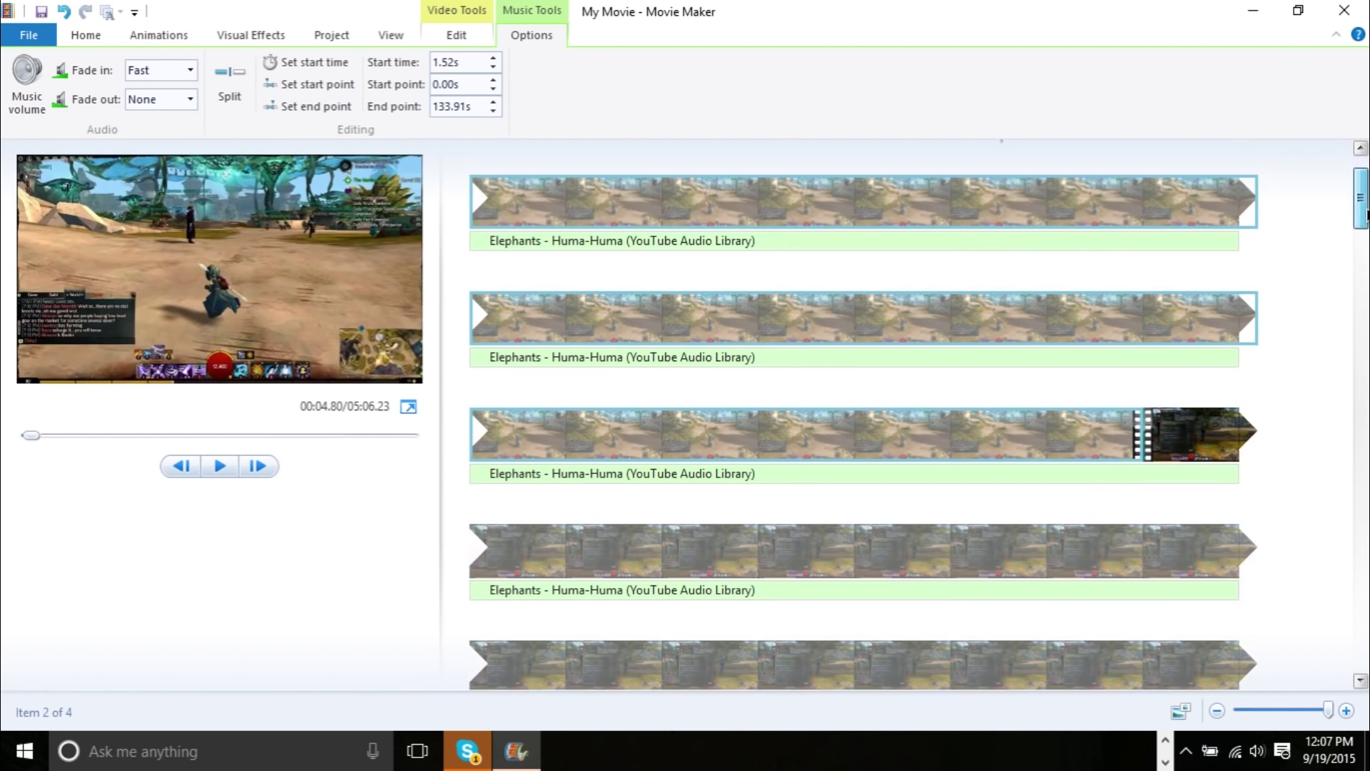
pyautogui.scroll(-5, 1300, 673)
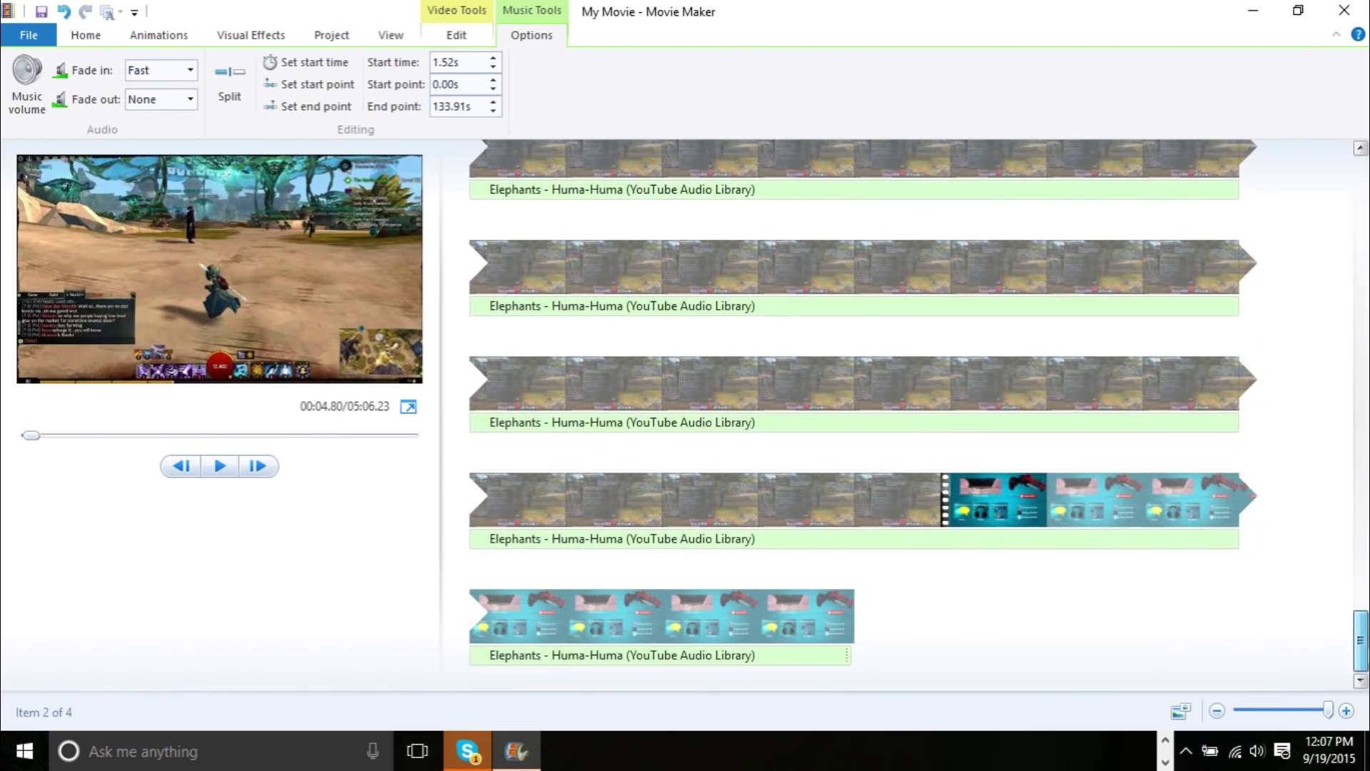
pyautogui.click(960, 519)
pyautogui.moveTo(1360, 640); pyautogui.dragTo(1367, 122)
pyautogui.click(492, 207)
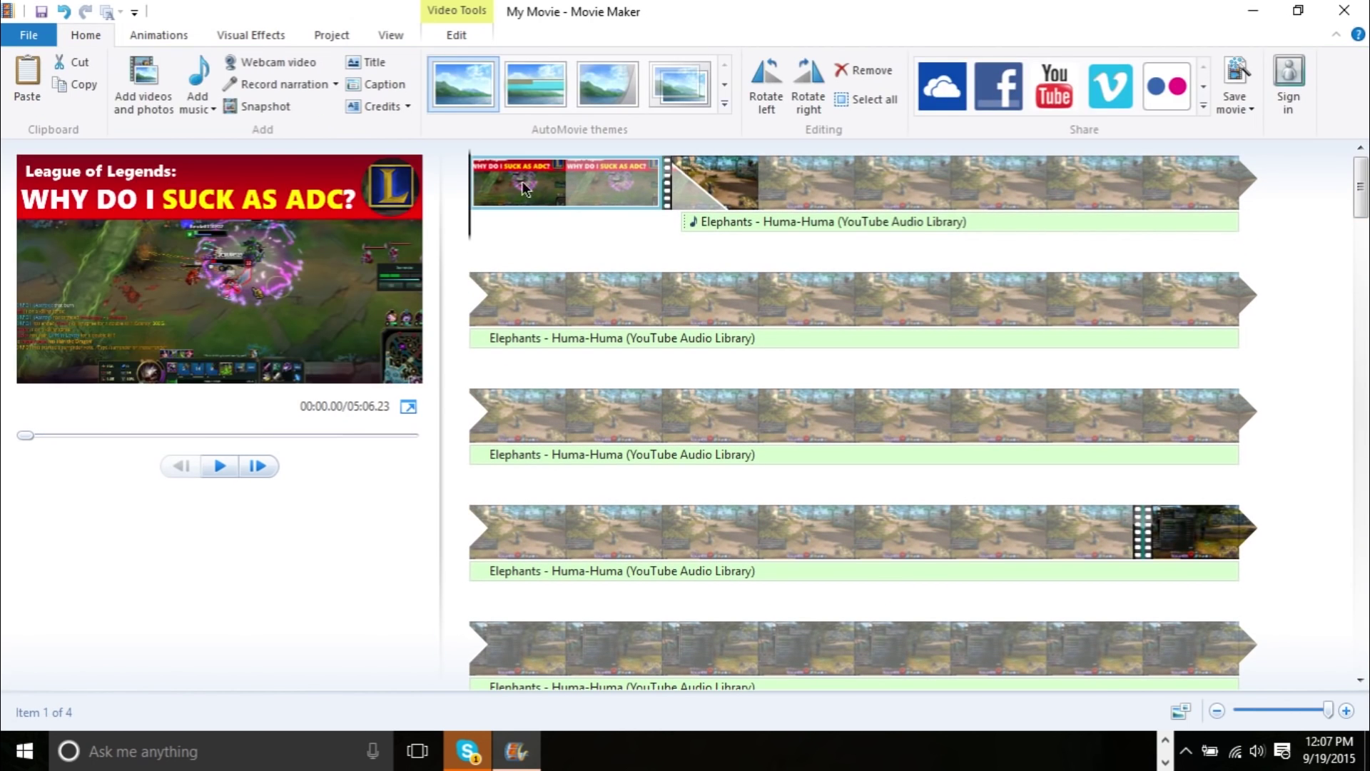
pyautogui.click(894, 205)
pyautogui.click(860, 303)
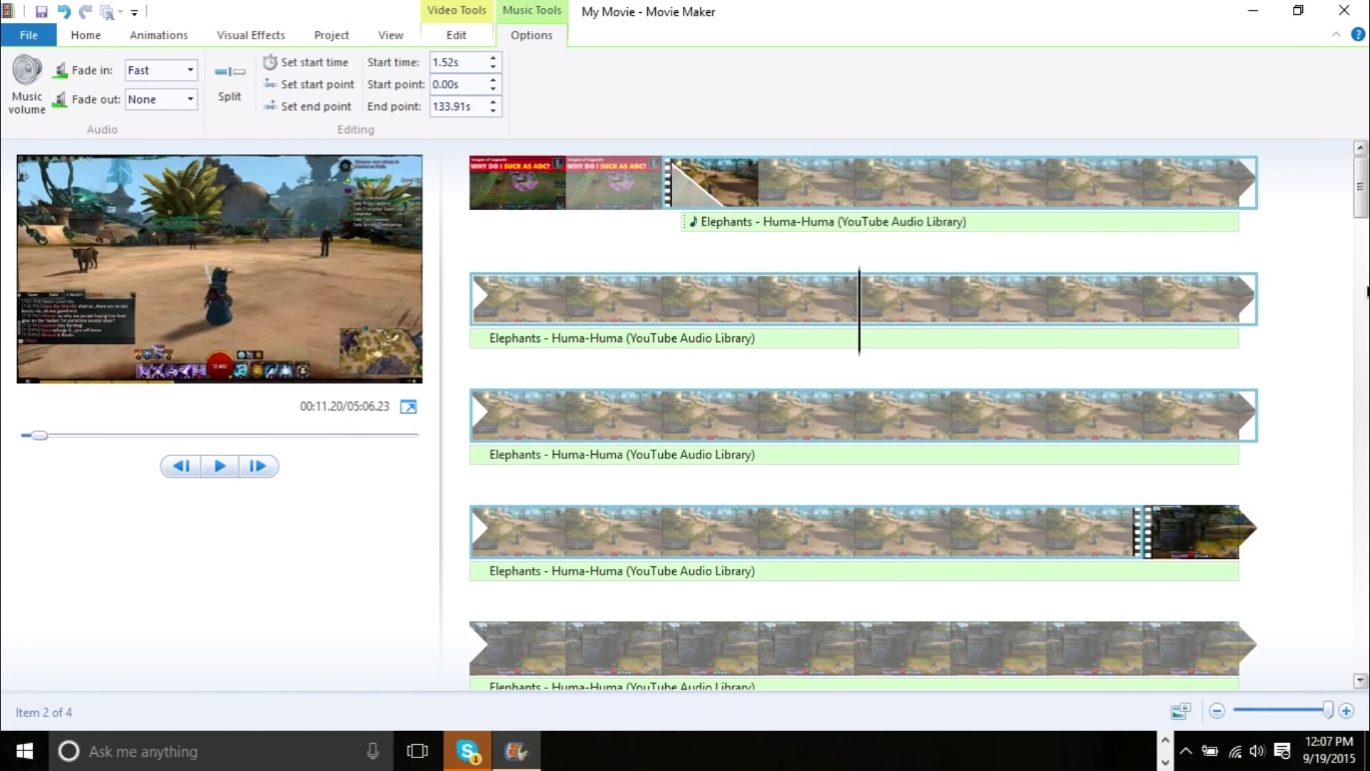
pyautogui.scroll(-3, 1096, 294)
pyautogui.click(1015, 331)
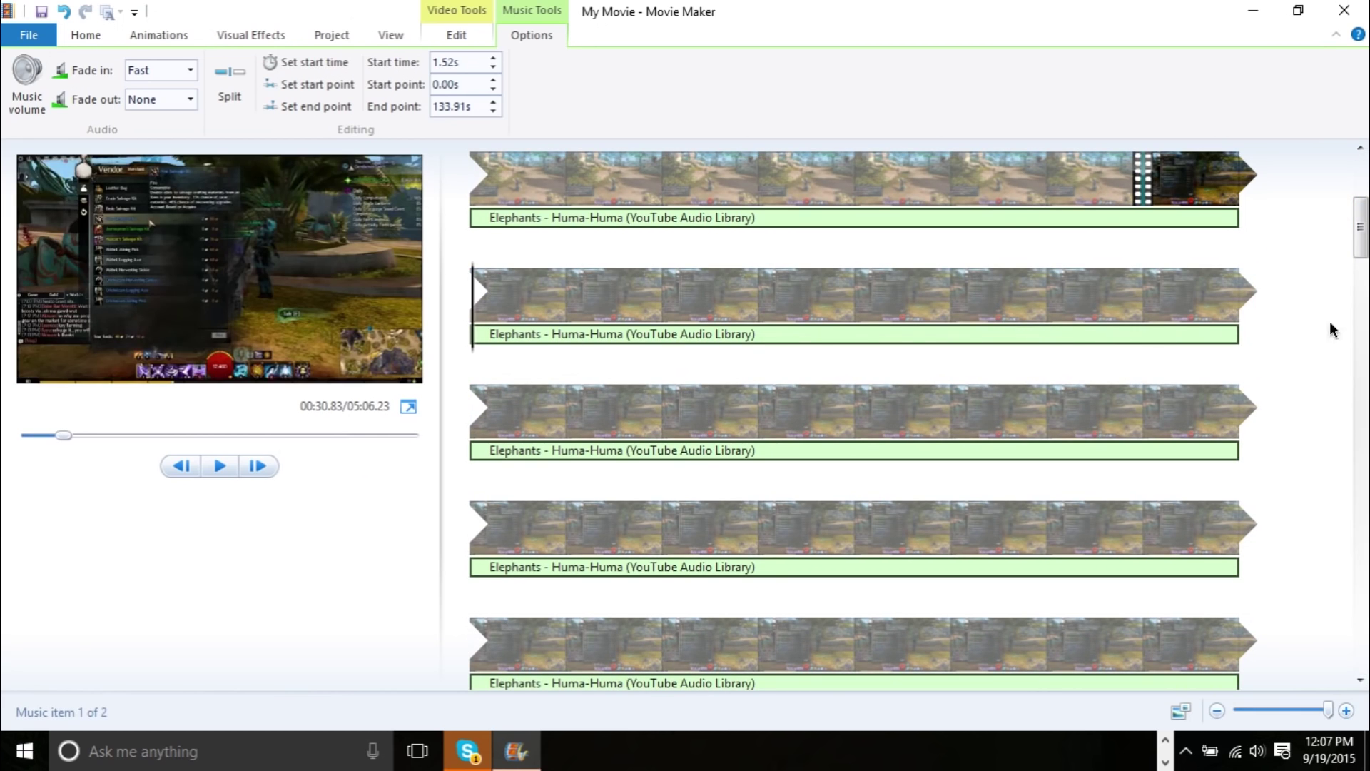
pyautogui.scroll(3, 1331, 328)
pyautogui.click(727, 182)
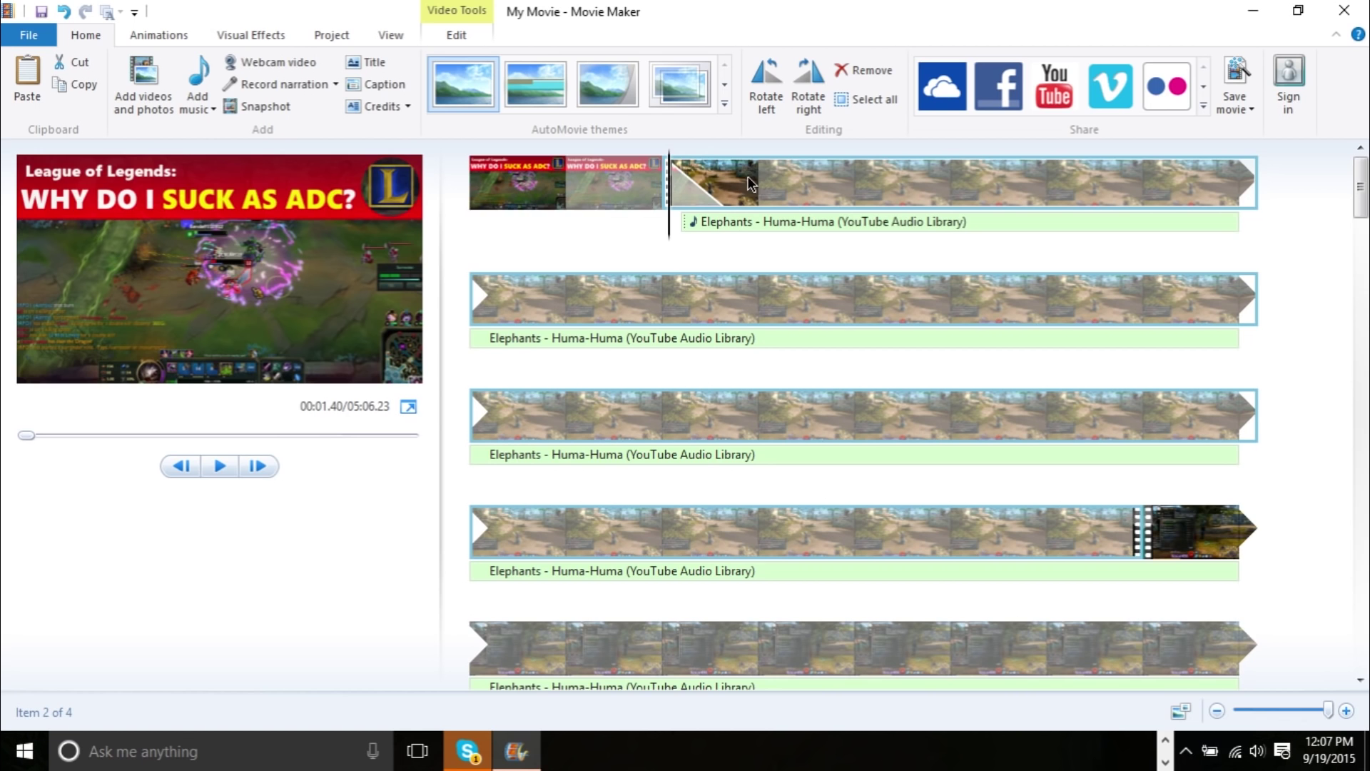
# Try adding a title screen between the title image and the first gameplay clip, and undo it
pyautogui.click(656, 106)
pyautogui.hotkey('ctrl', 'z')
pyautogui.click(384, 67)
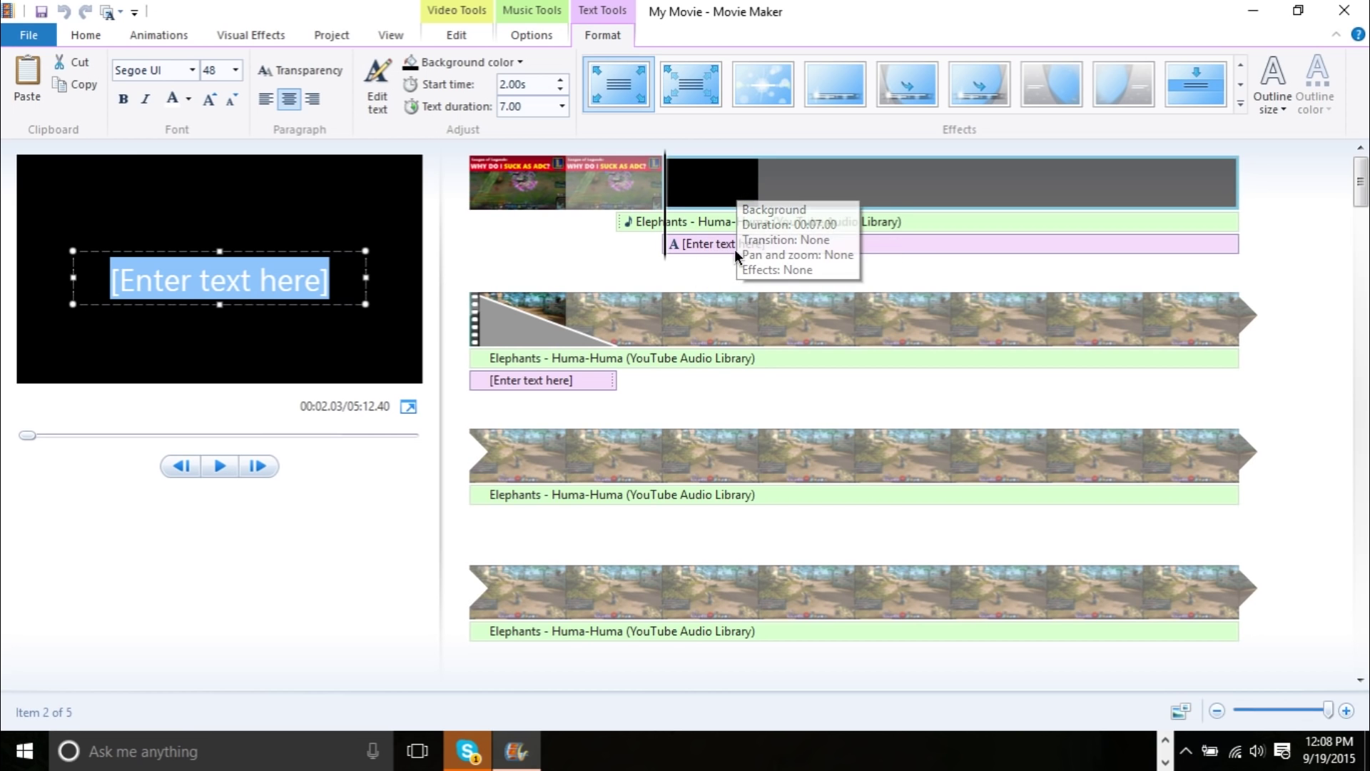
pyautogui.click(761, 313)
pyautogui.hotkey('ctrl', 'z')
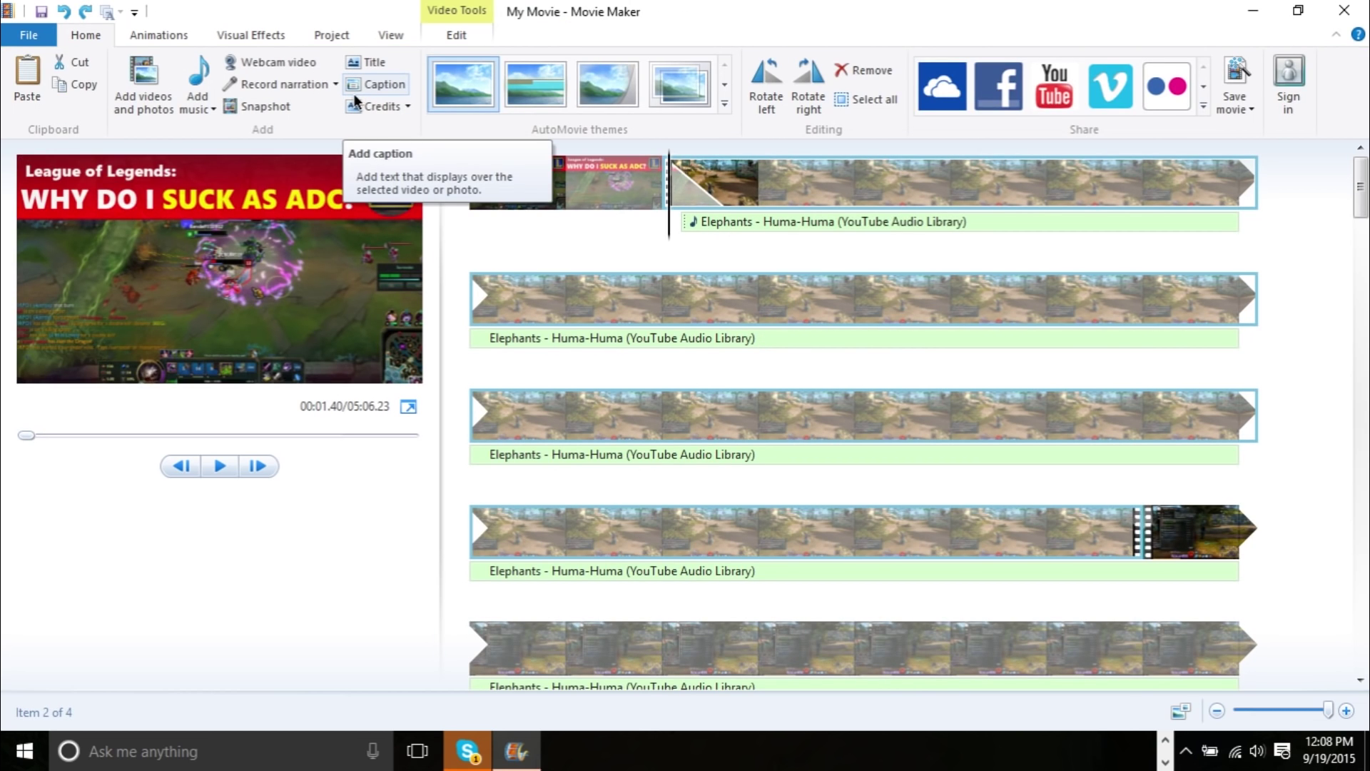
# Add a caption to the first gameplay clip and move it along the timeline to start at about 10.35 s
pyautogui.click(354, 95)
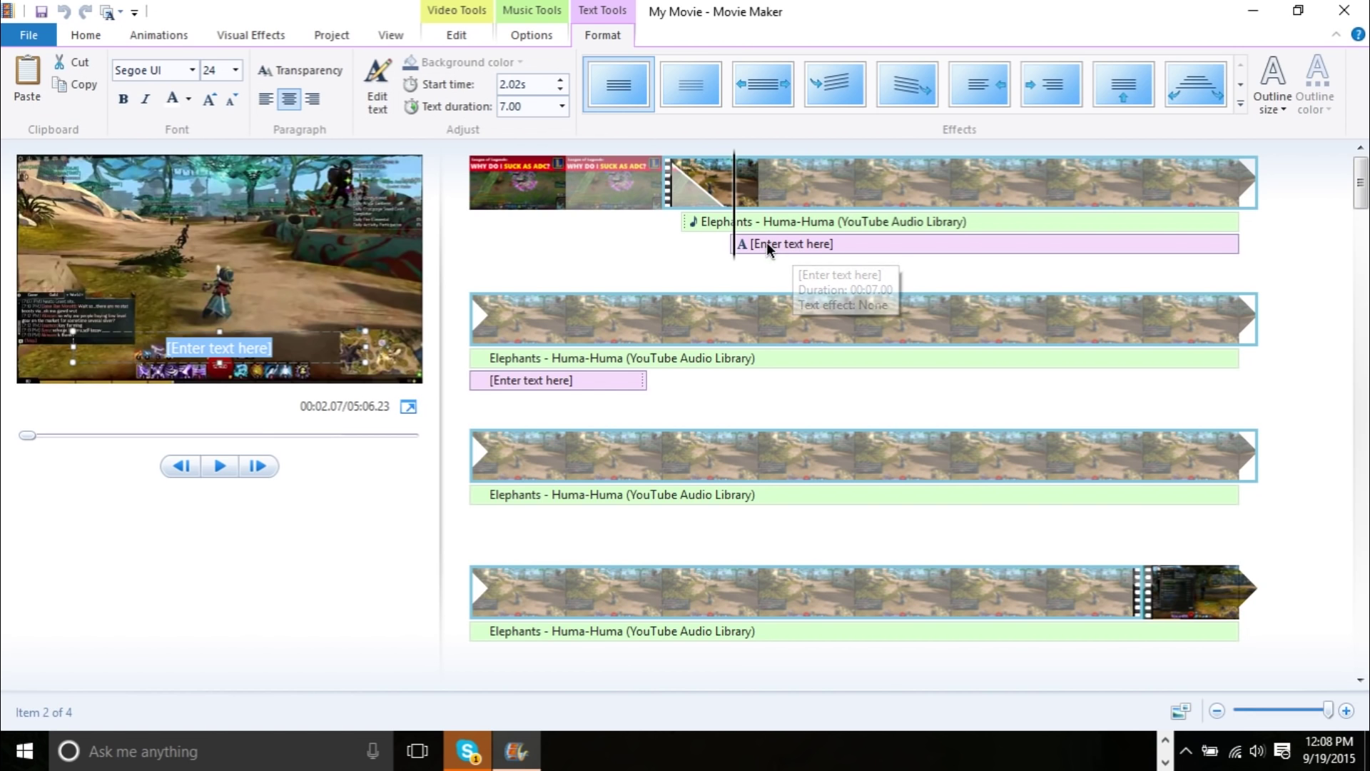
pyautogui.click(796, 378)
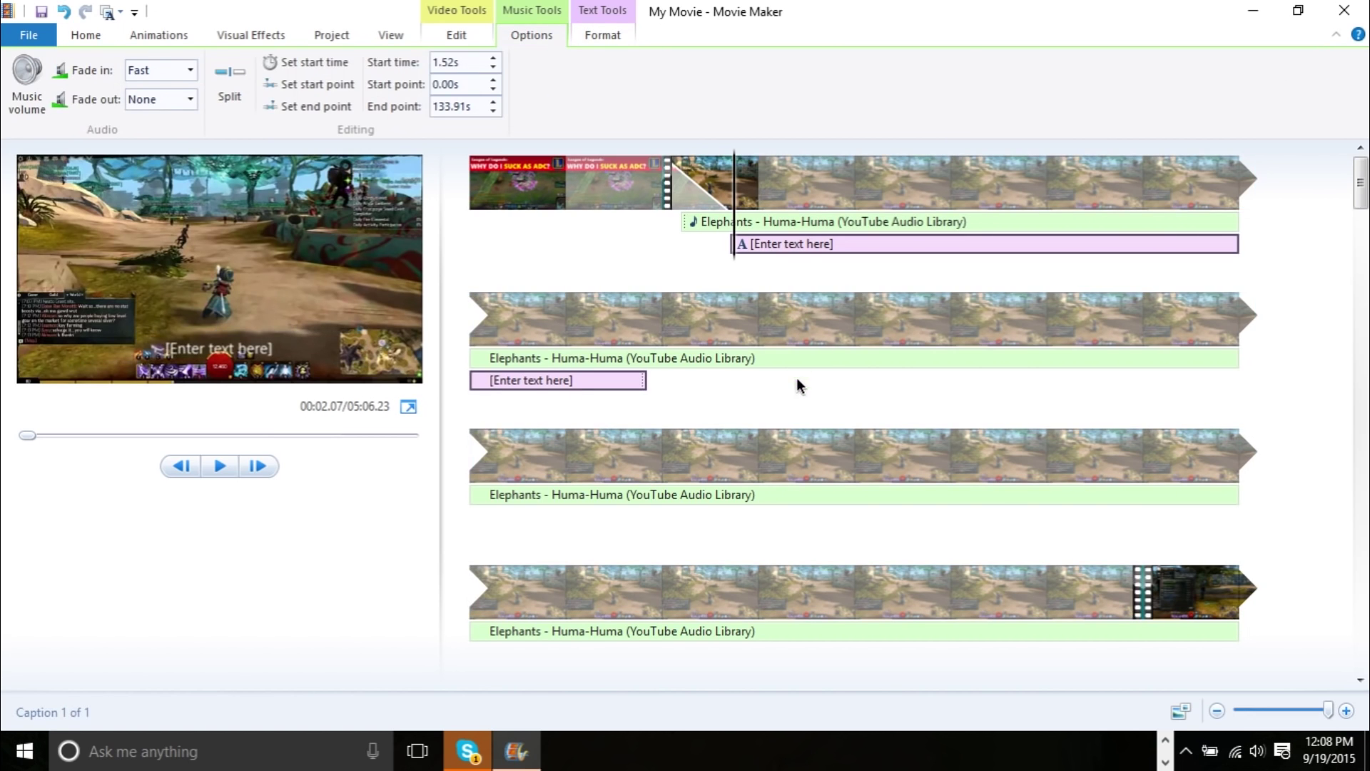
pyautogui.moveTo(778, 242); pyautogui.dragTo(822, 379)
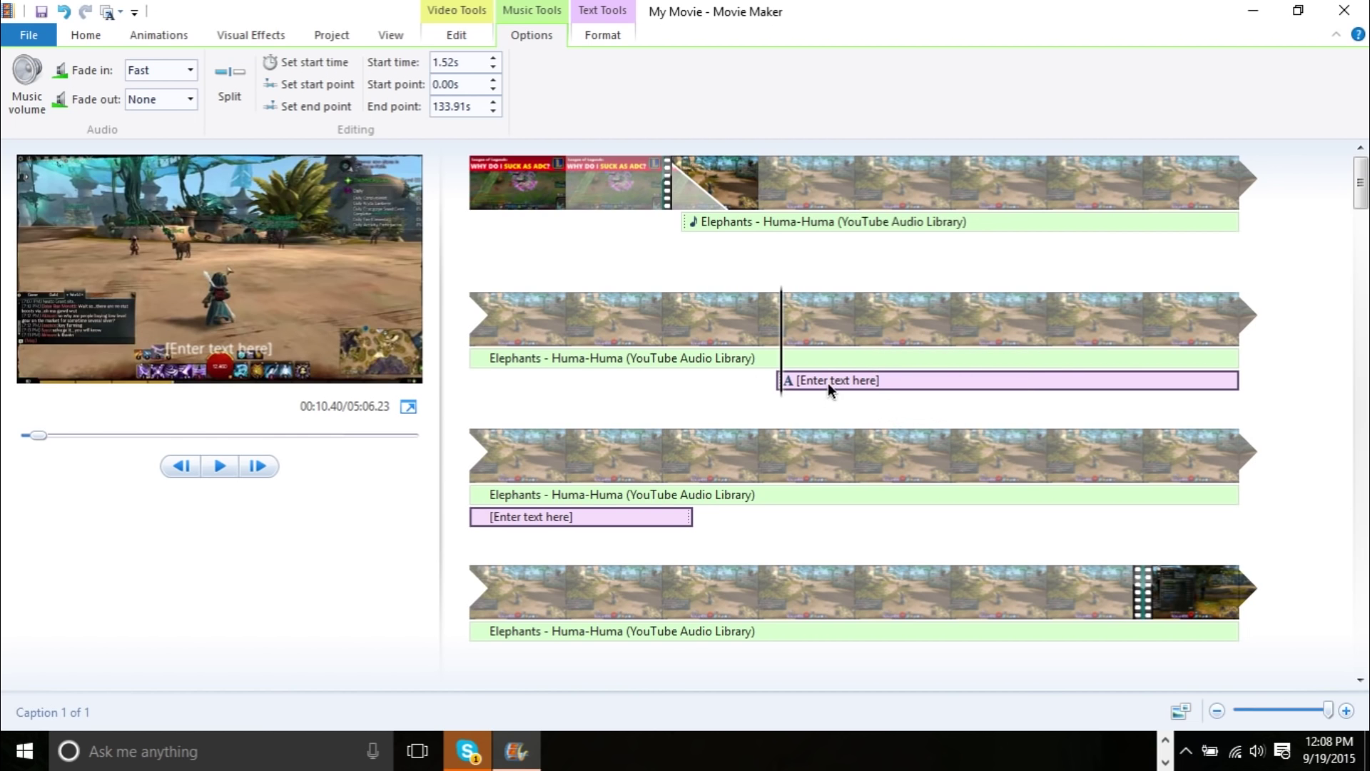
# Replace the caption's placeholder text with "Make sure you buy a sword!"
pyautogui.click(871, 384)
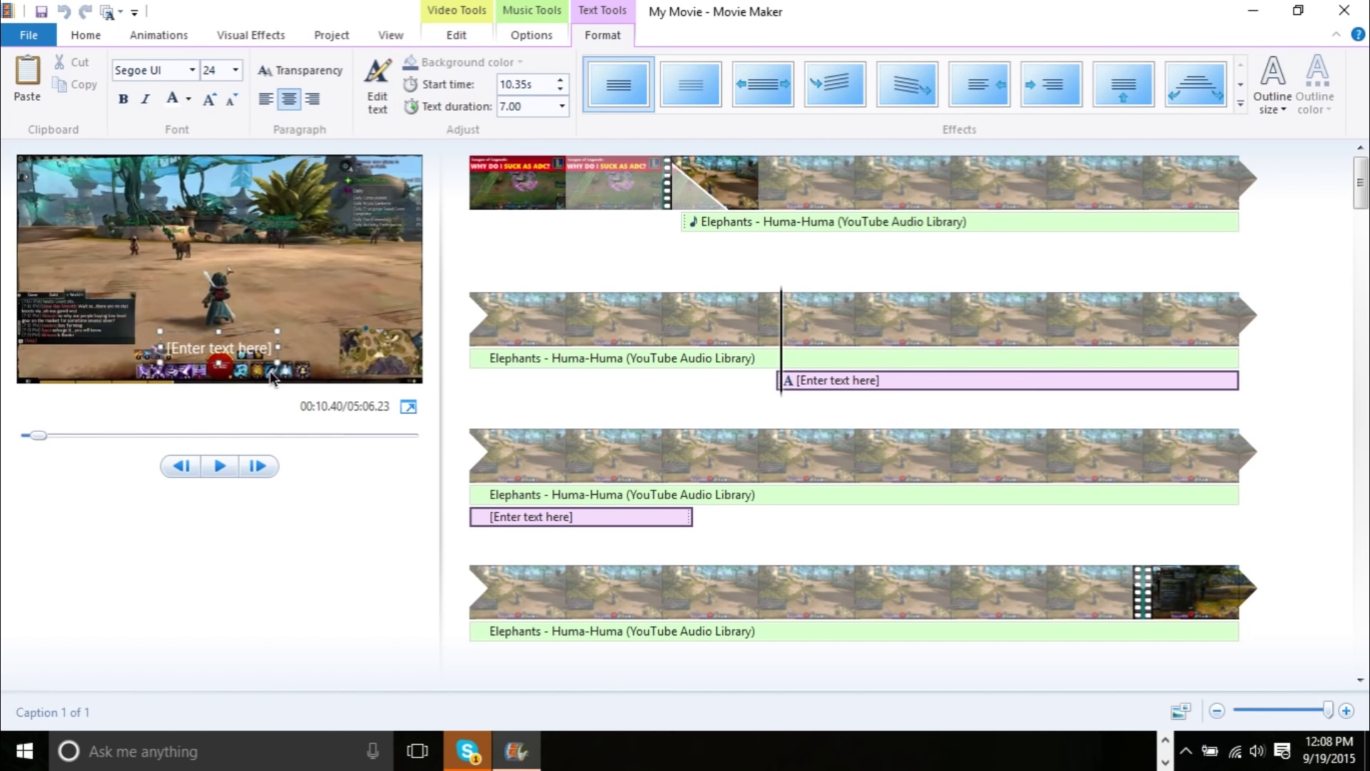
pyautogui.click(210, 351)
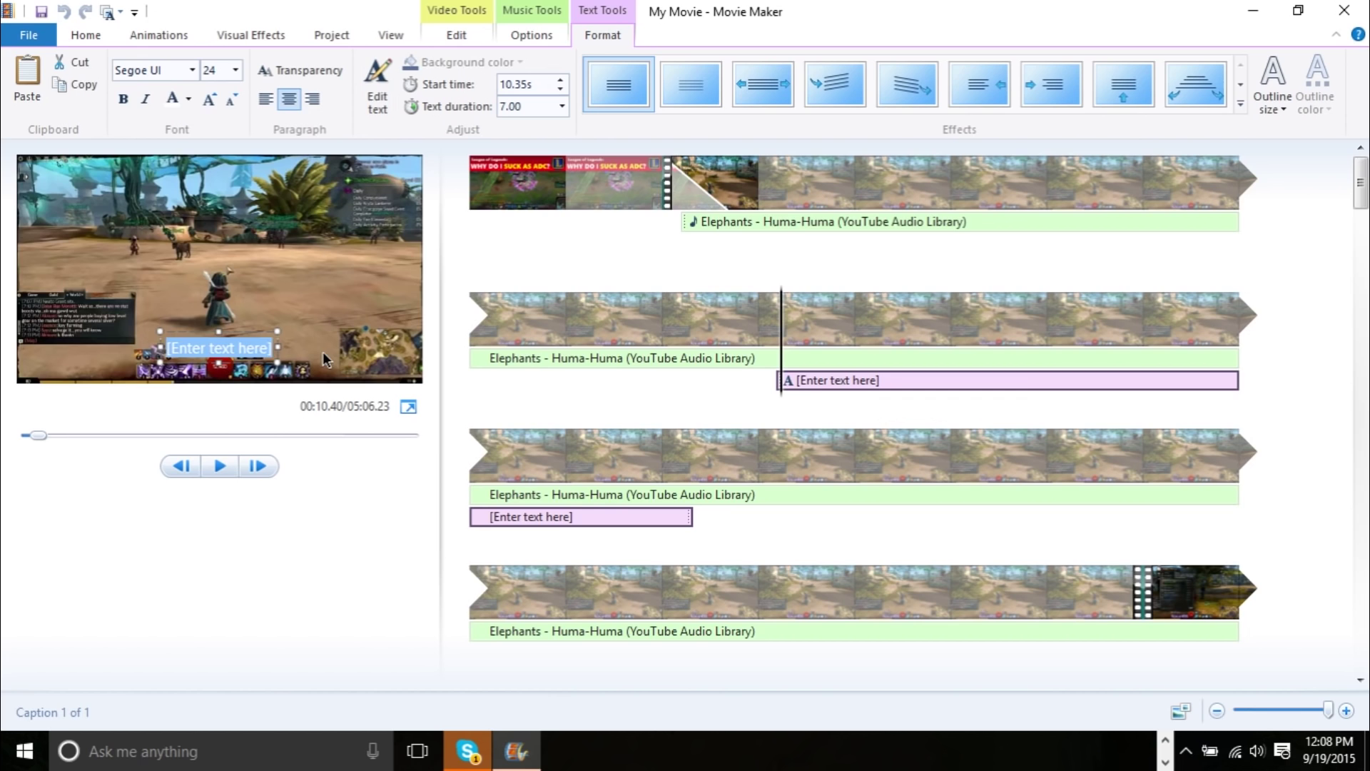
pyautogui.write('Make suree yo')
pyautogui.press('BackSpace')
pyautogui.press('BackSpace')
pyautogui.press('BackSpace')
pyautogui.press('BackSpace')
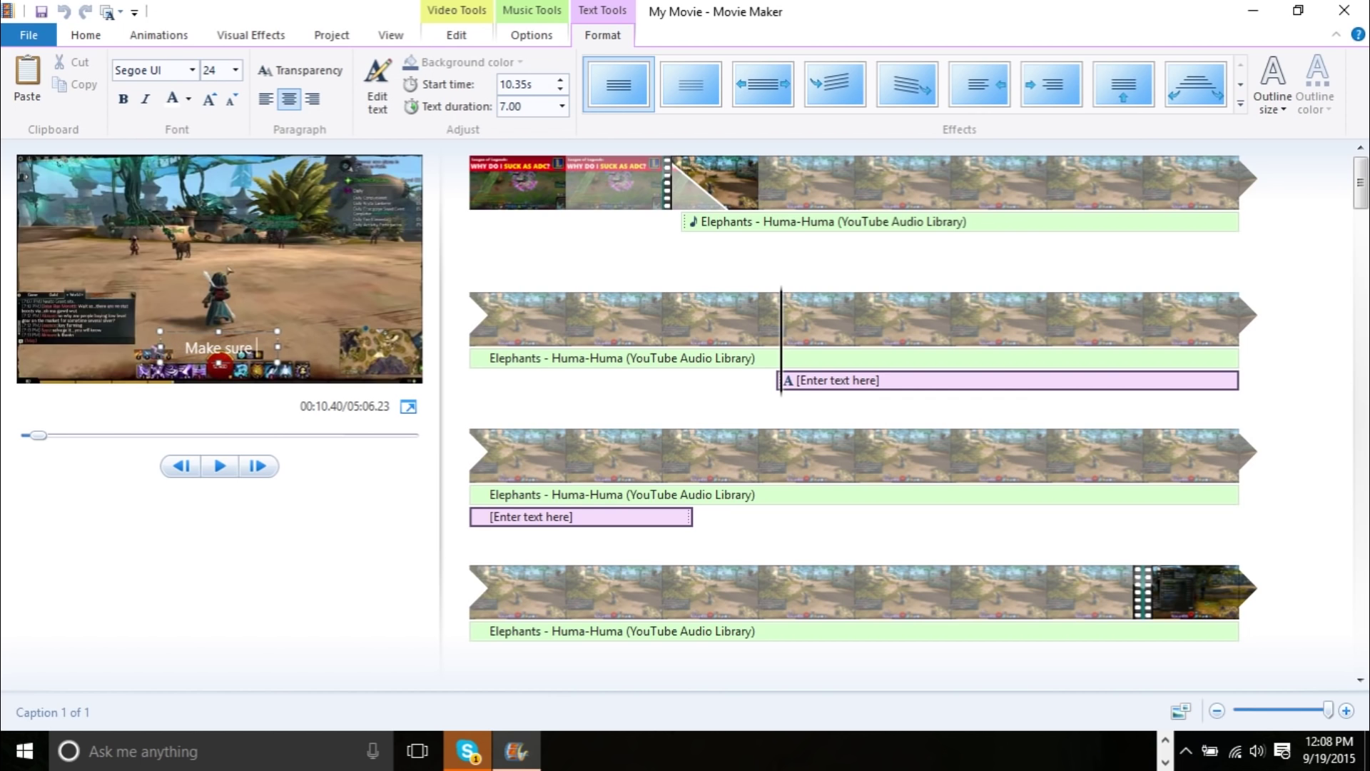
pyautogui.write('you b')
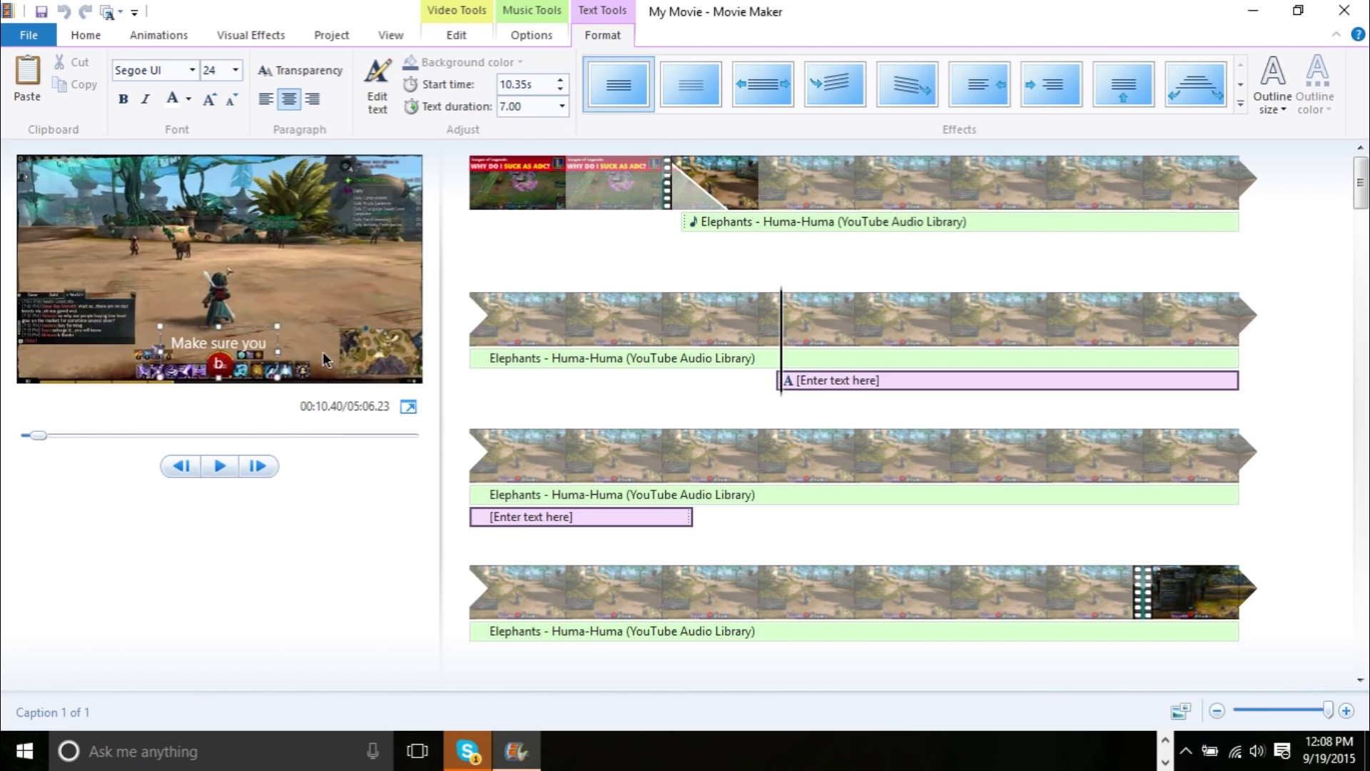
pyautogui.write('uy a sword!')
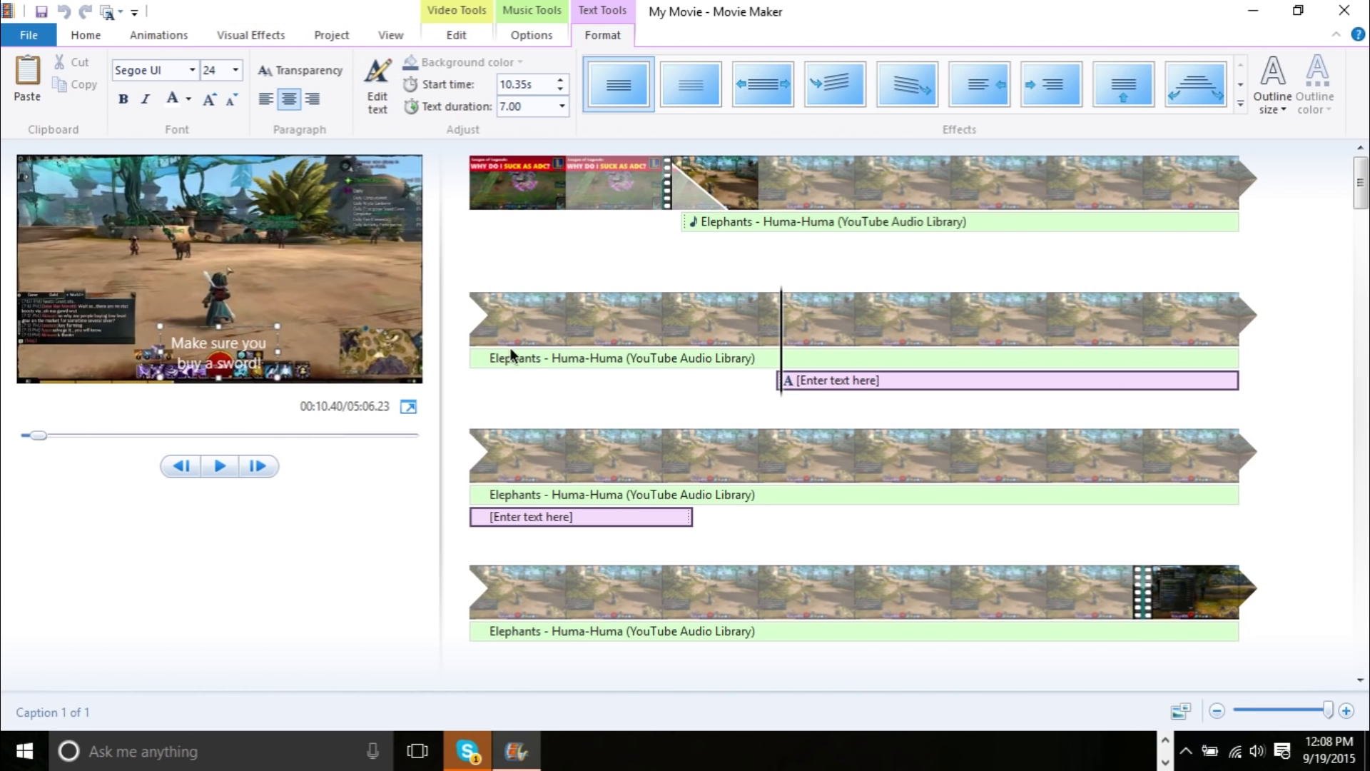
pyautogui.click(858, 364)
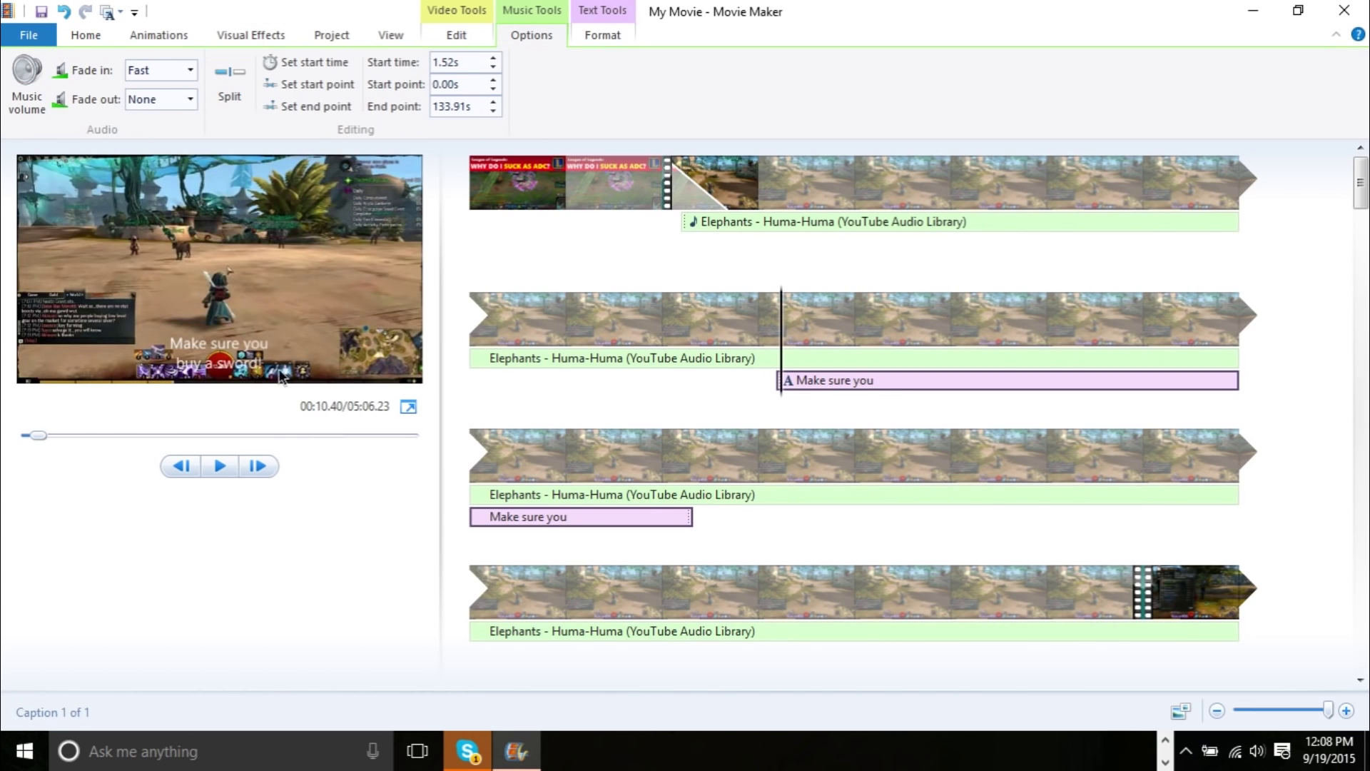
# Widen the caption's text box and move it up to about the middle of the picture
pyautogui.click(246, 352)
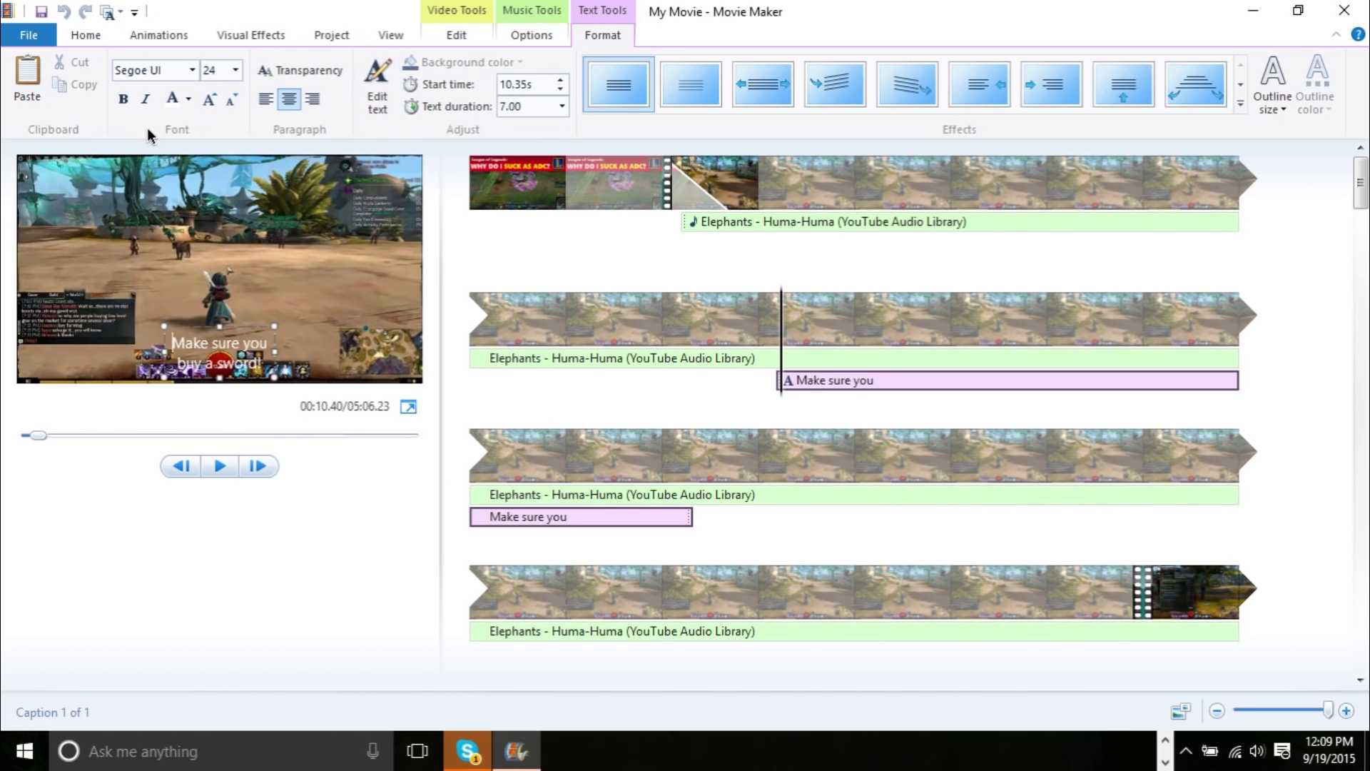
pyautogui.moveTo(275, 356); pyautogui.dragTo(319, 357)
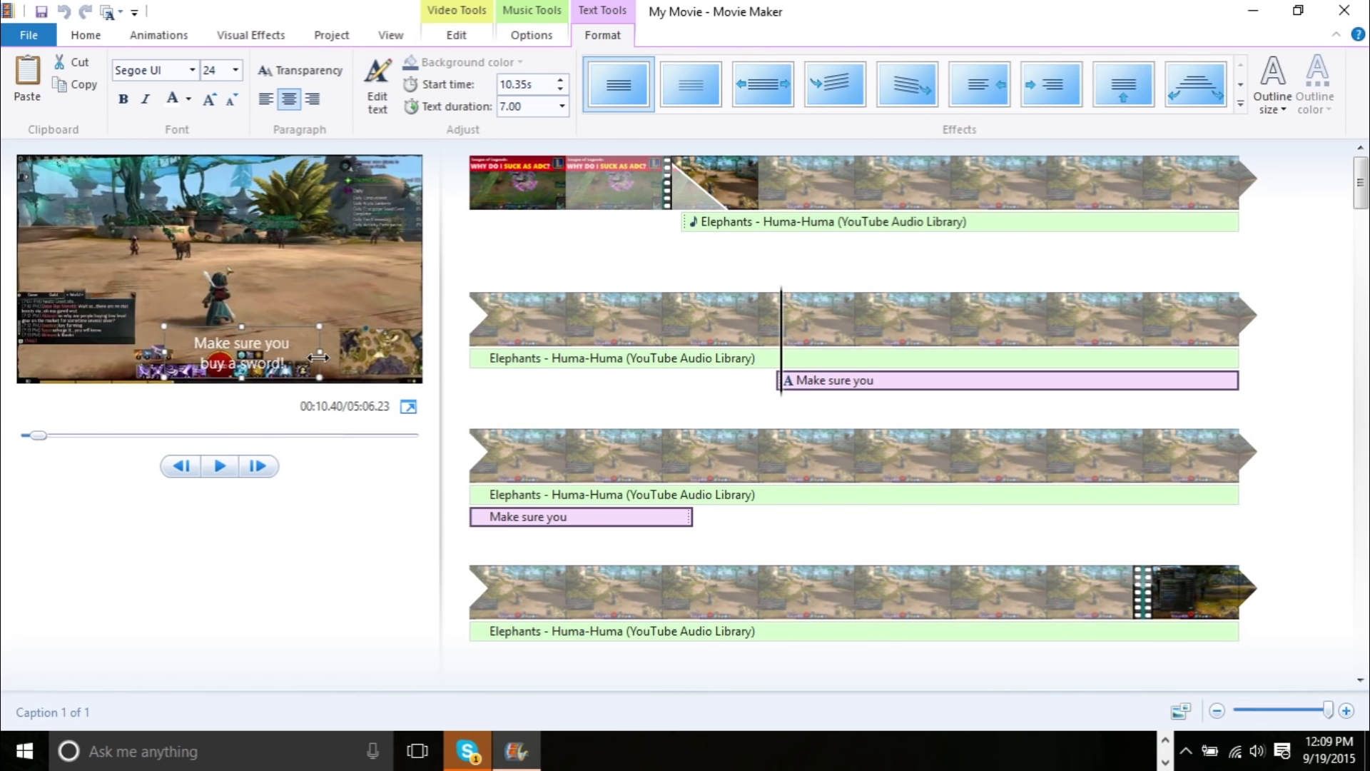
pyautogui.doubleClick(237, 357)
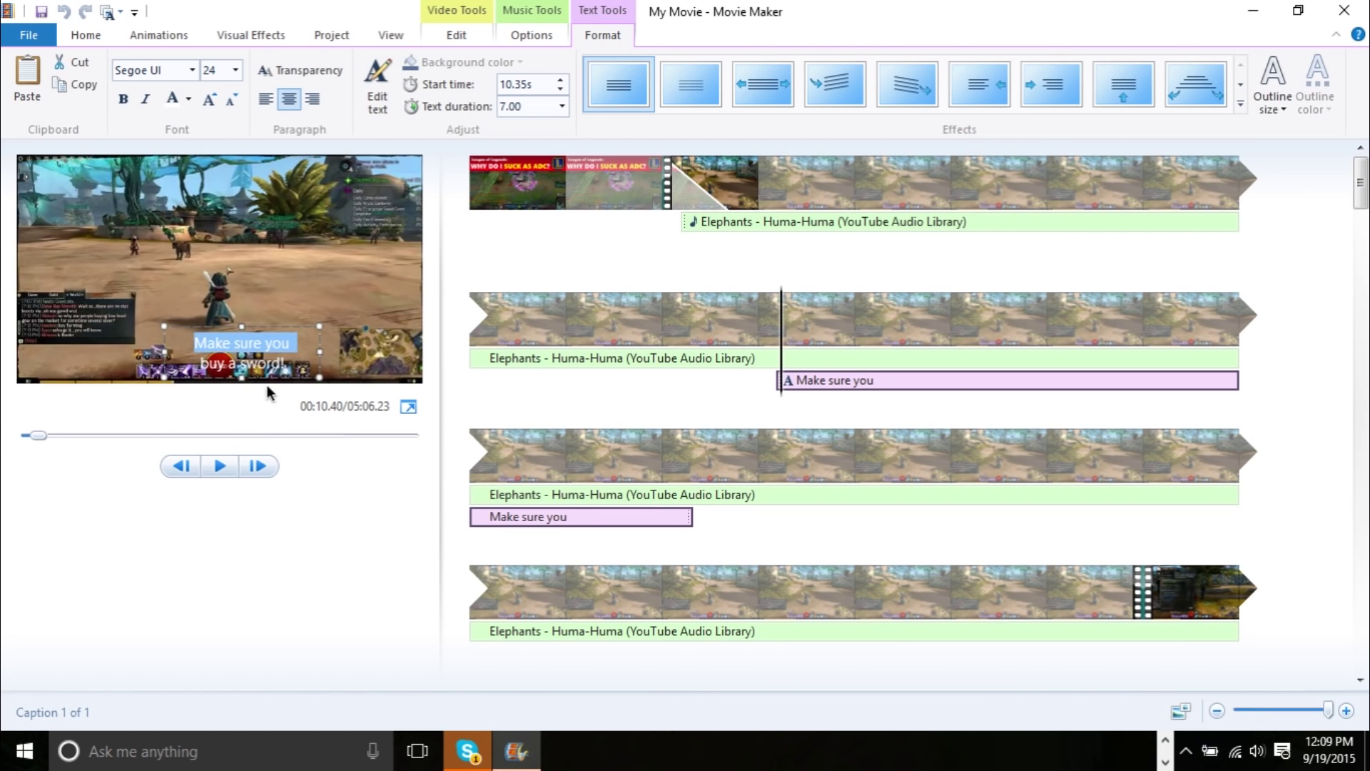
pyautogui.moveTo(275, 379); pyautogui.dragTo(277, 287)
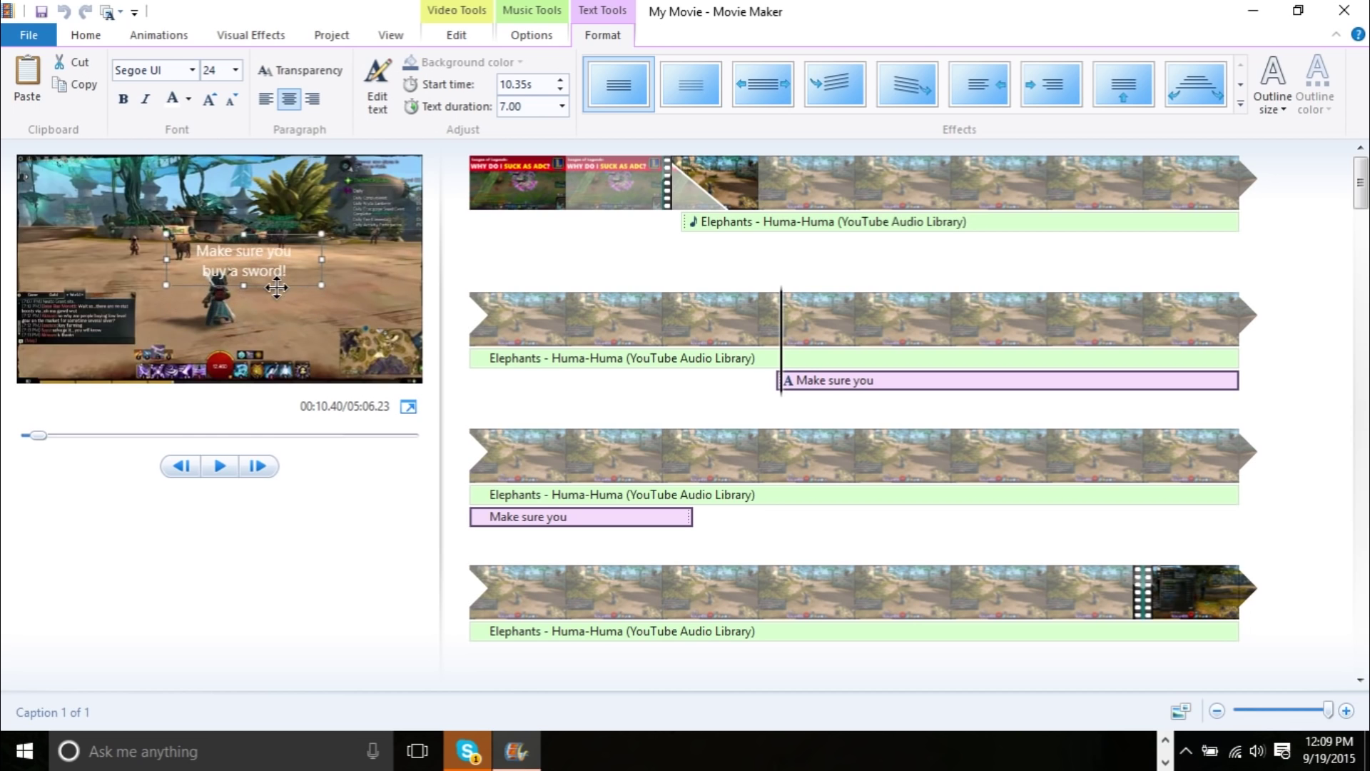
# Move the caption to the side of the picture, to the right of the game character
pyautogui.click(300, 289)
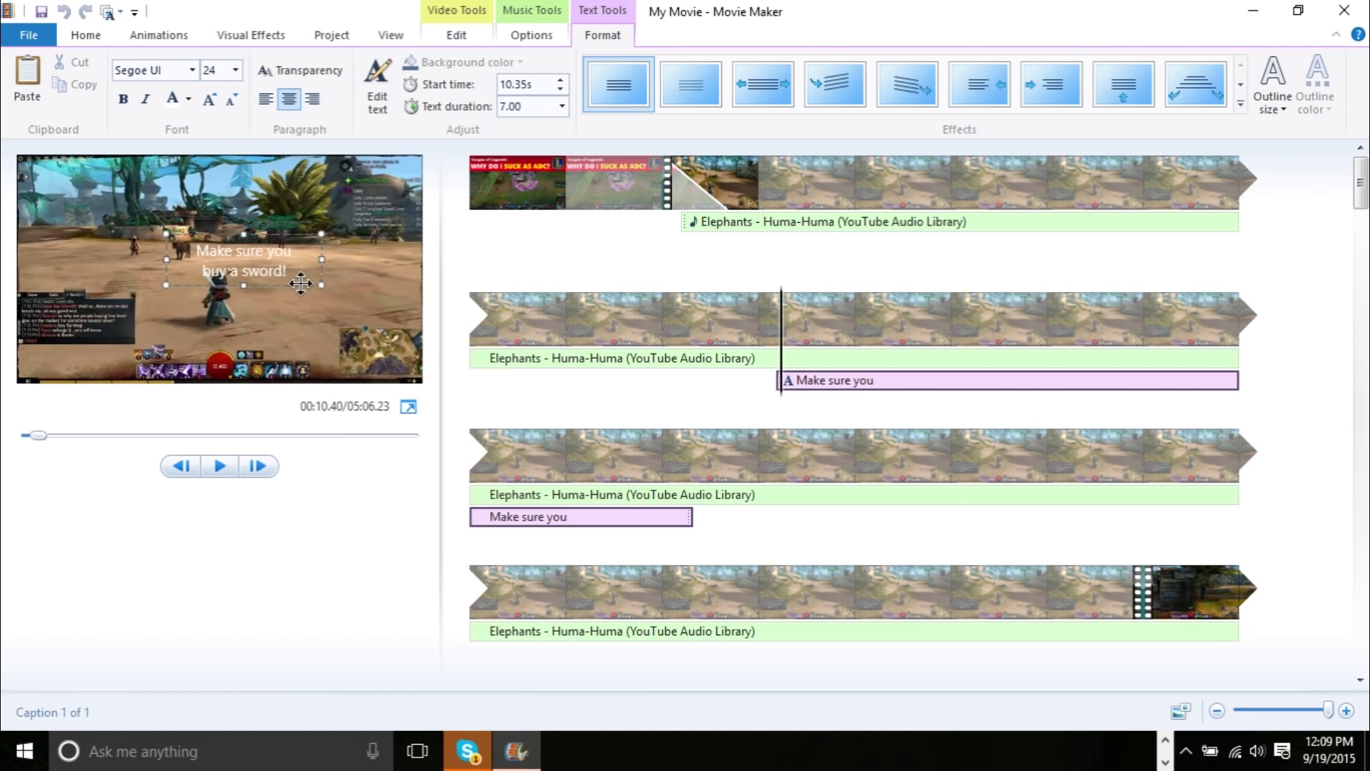
pyautogui.moveTo(293, 285); pyautogui.dragTo(375, 291)
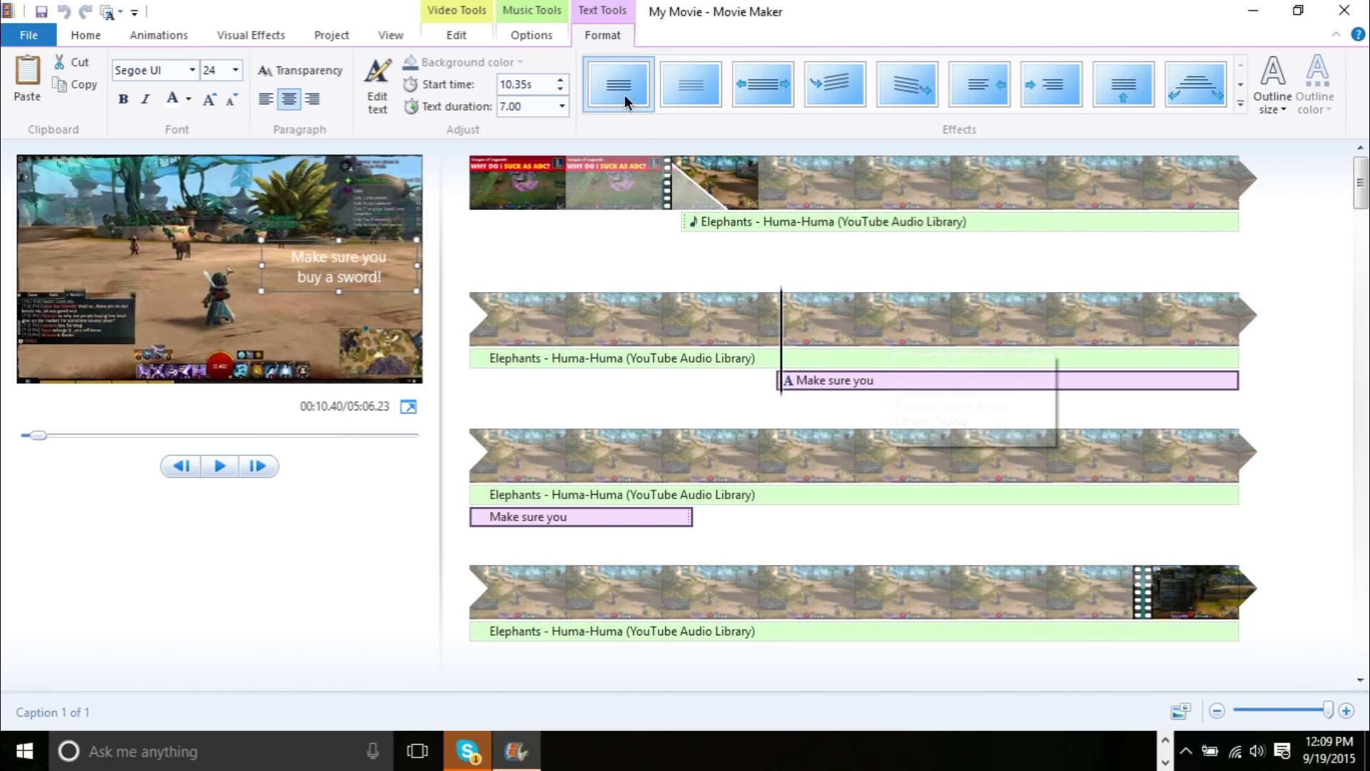
pyautogui.click(668, 358)
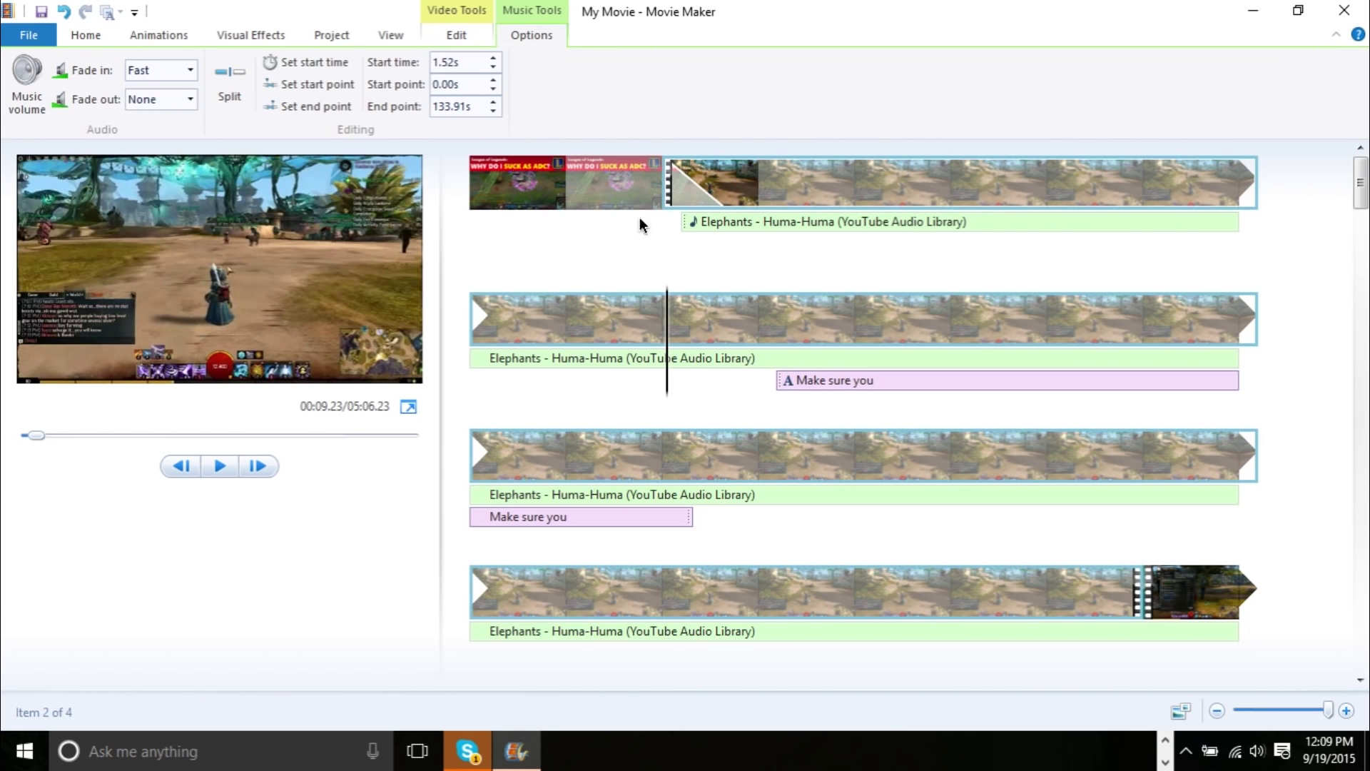
# Set the caption's text duration to 3.00 seconds
pyautogui.click(828, 383)
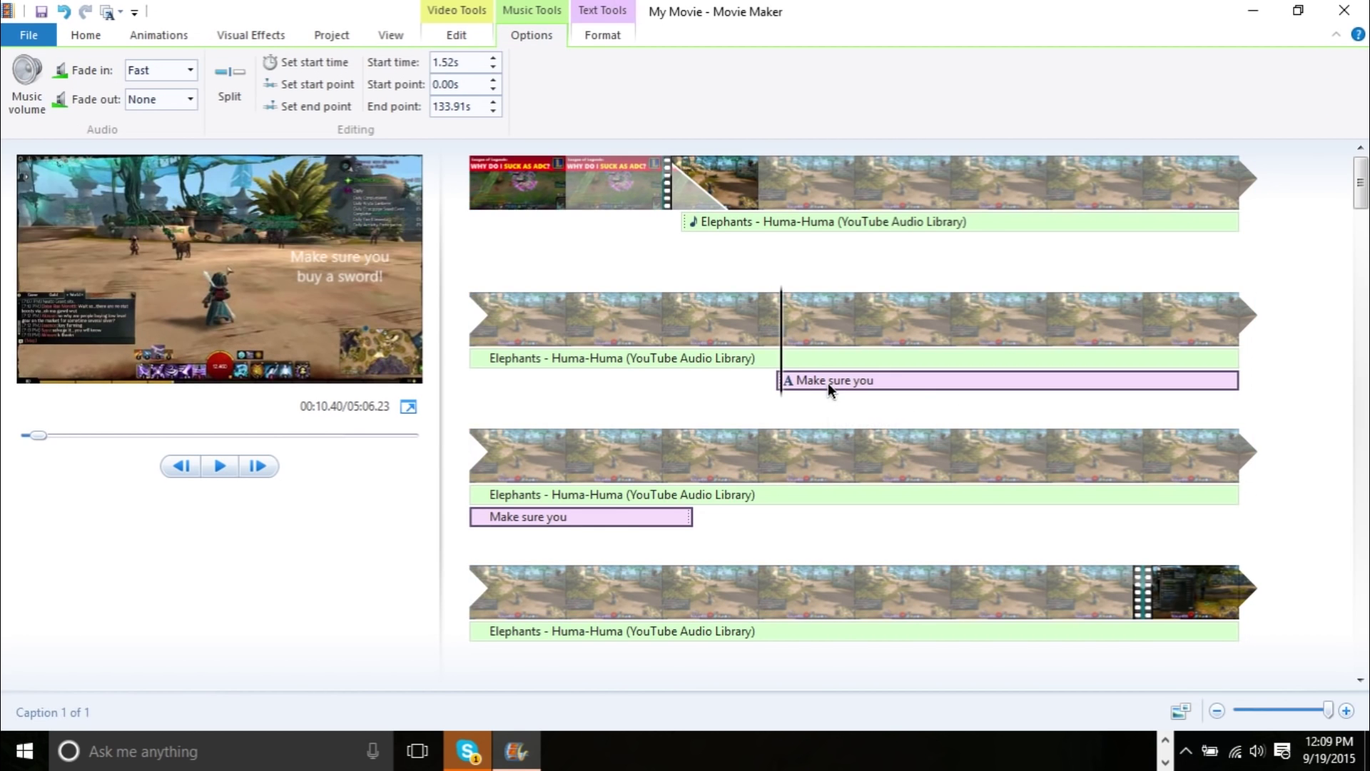
pyautogui.click(589, 34)
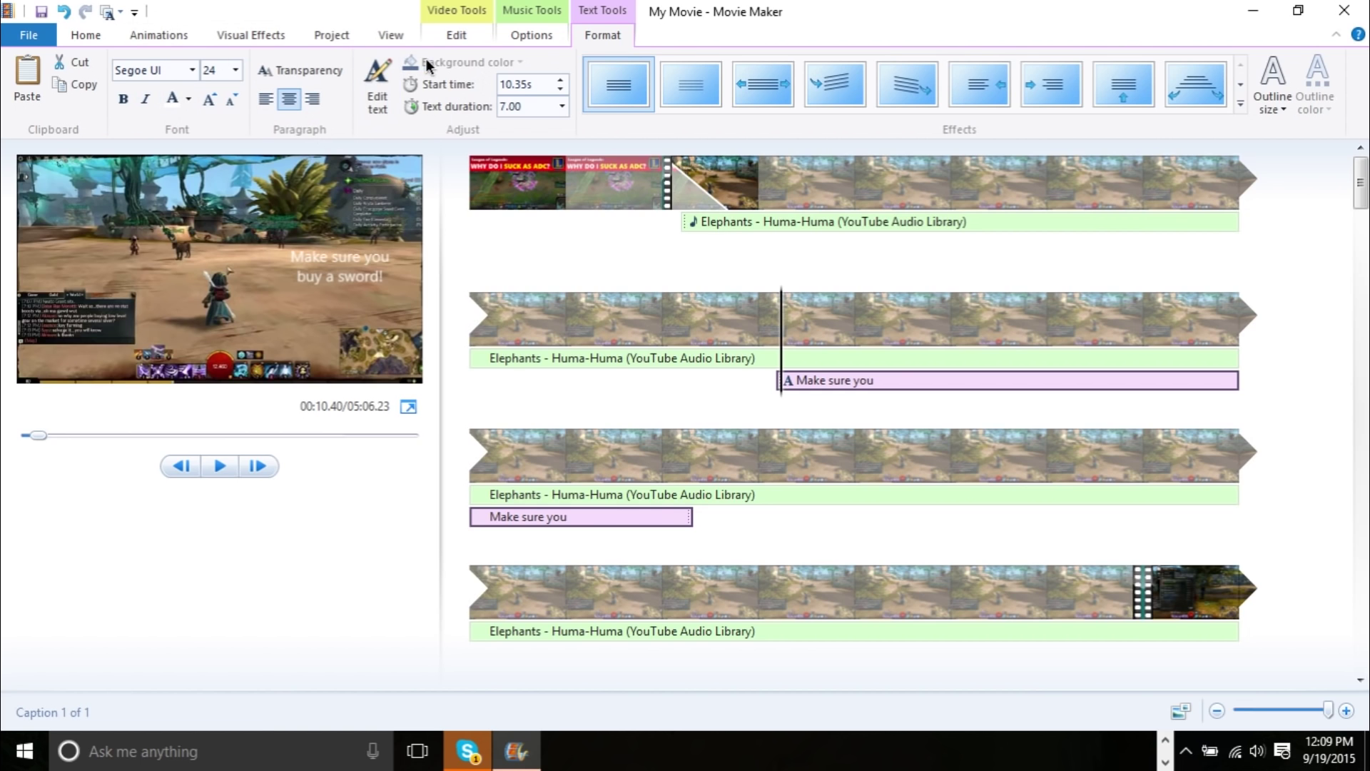
pyautogui.click(531, 111)
pyautogui.write('3')
pyautogui.press('Return')
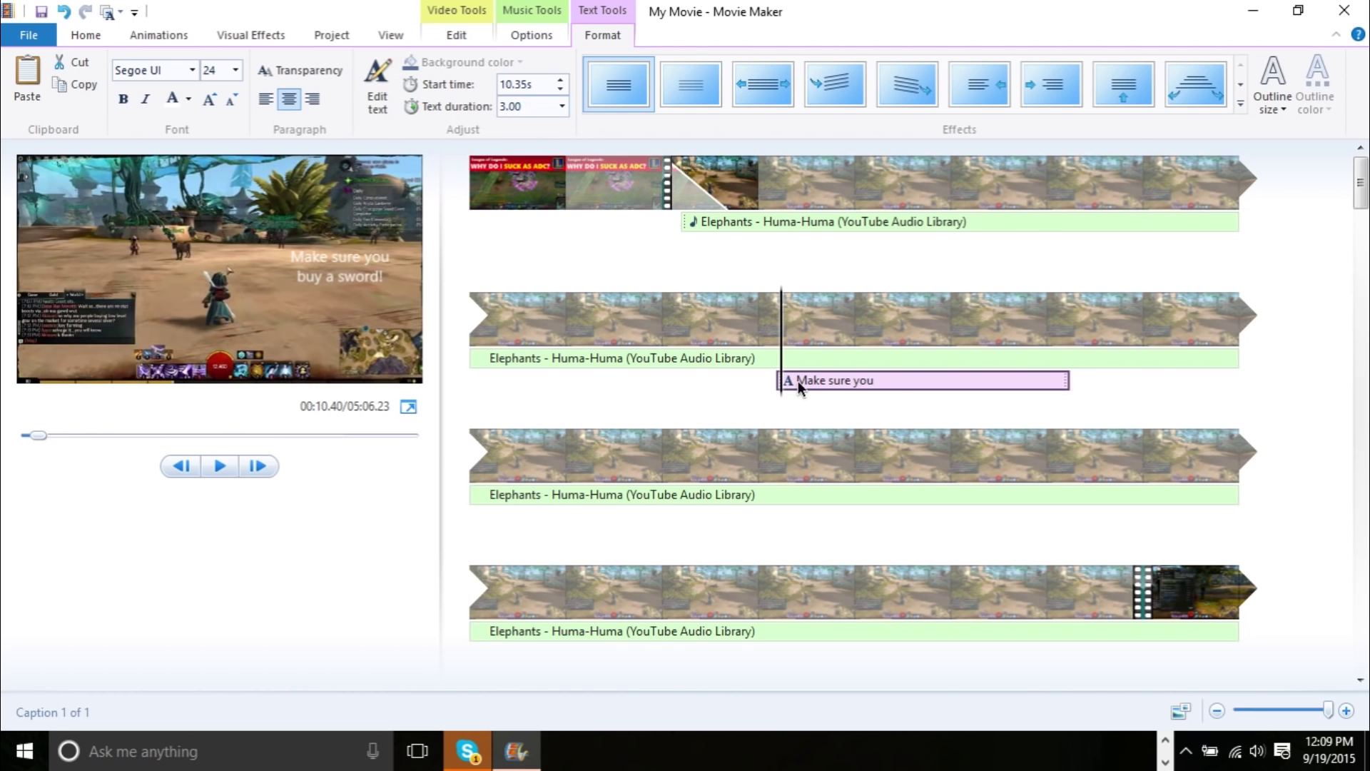
# Play the captioned part of the first gameplay clip to preview the caption's timing
pyautogui.press('space')
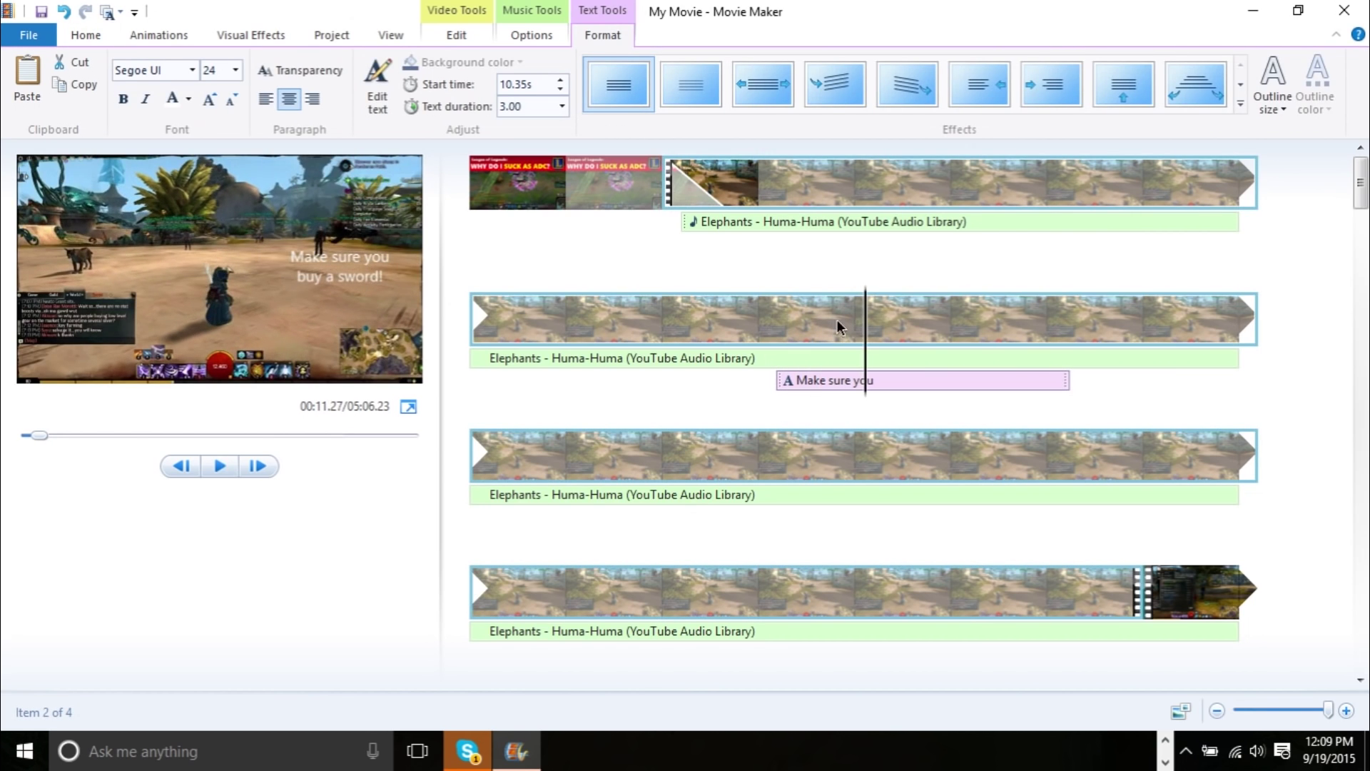
pyautogui.click(763, 333)
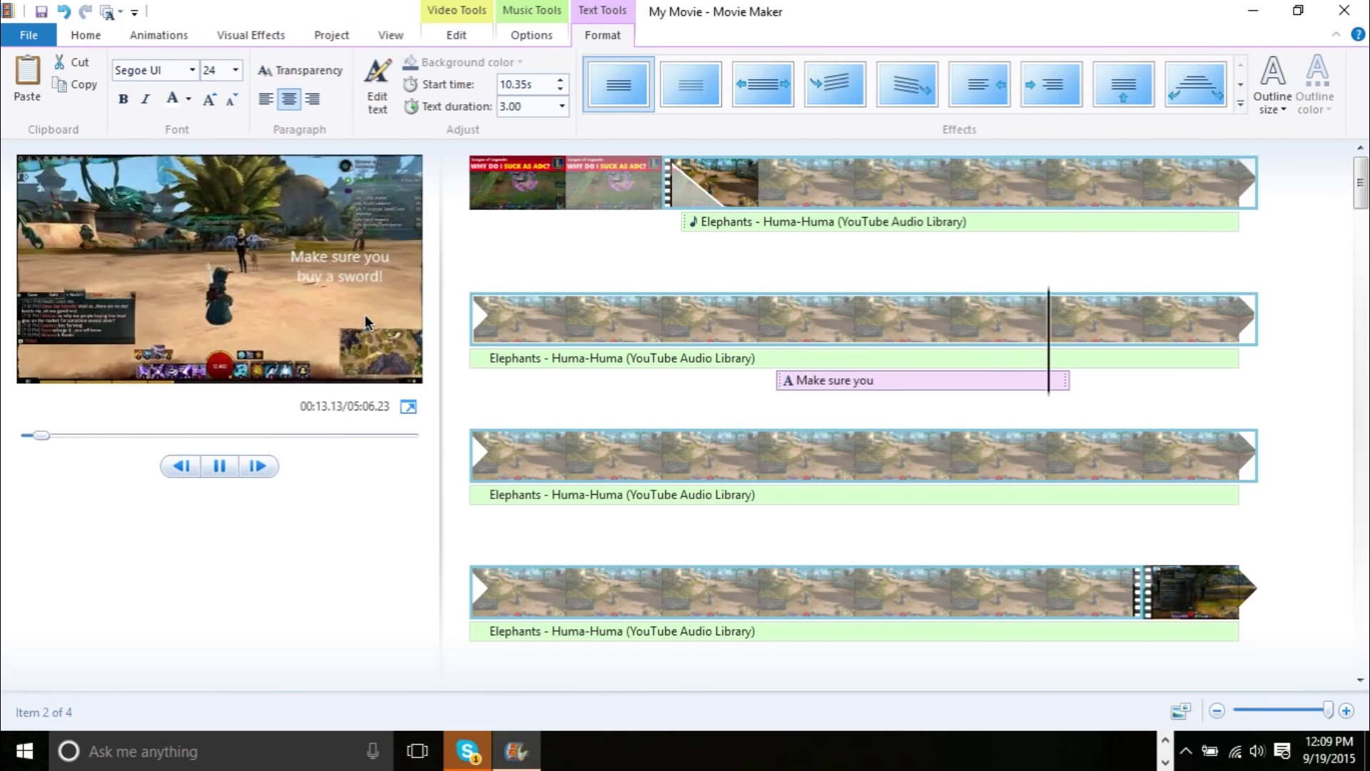
pyautogui.press('space')
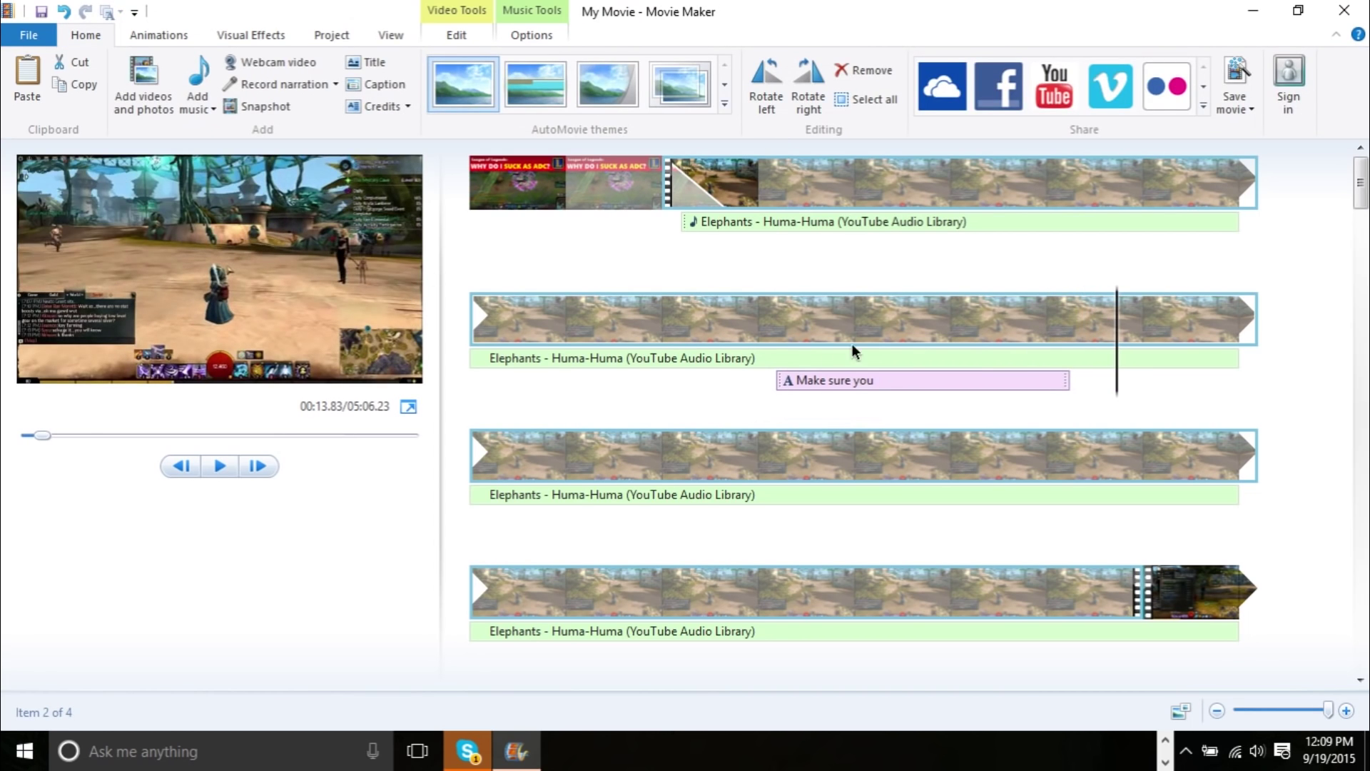
# Apply the second text effect in the effects gallery, the one with faded lines, to the caption
pyautogui.click(804, 374)
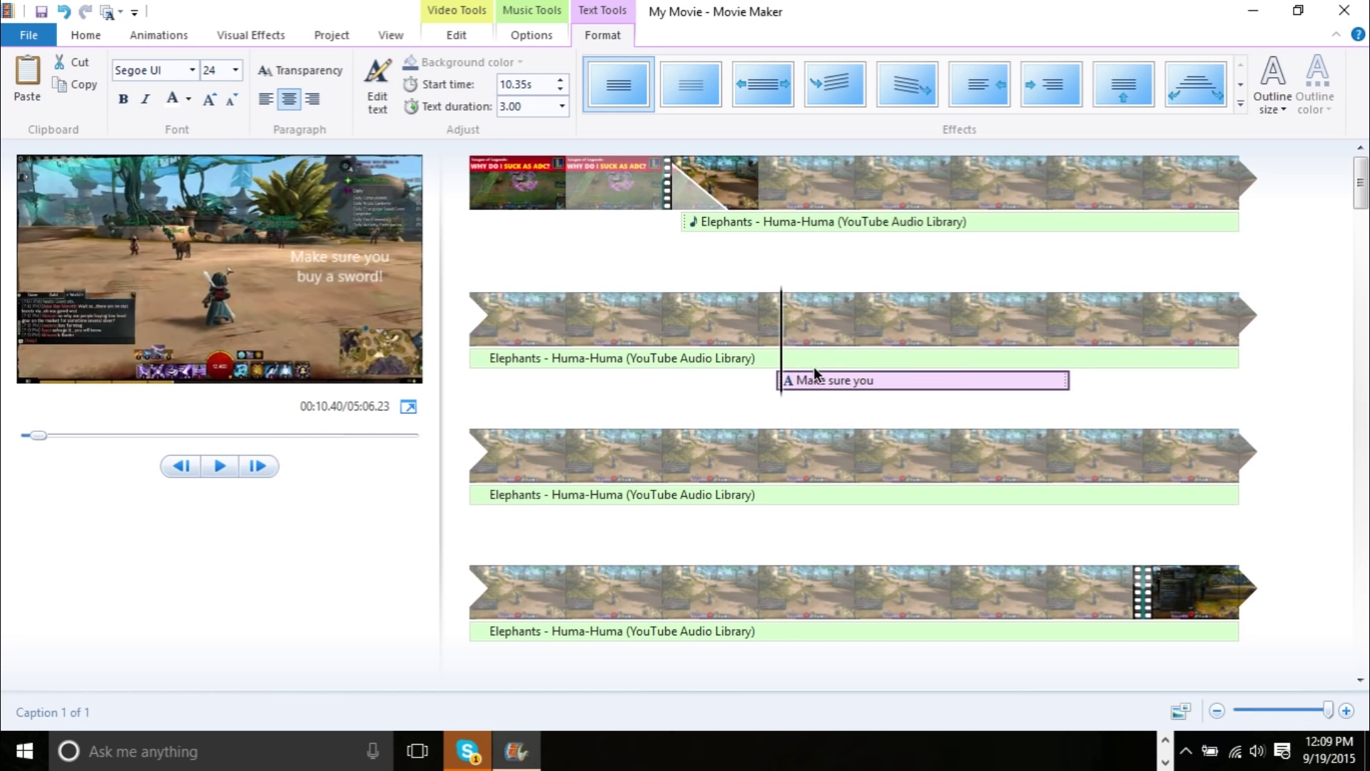
pyautogui.click(695, 92)
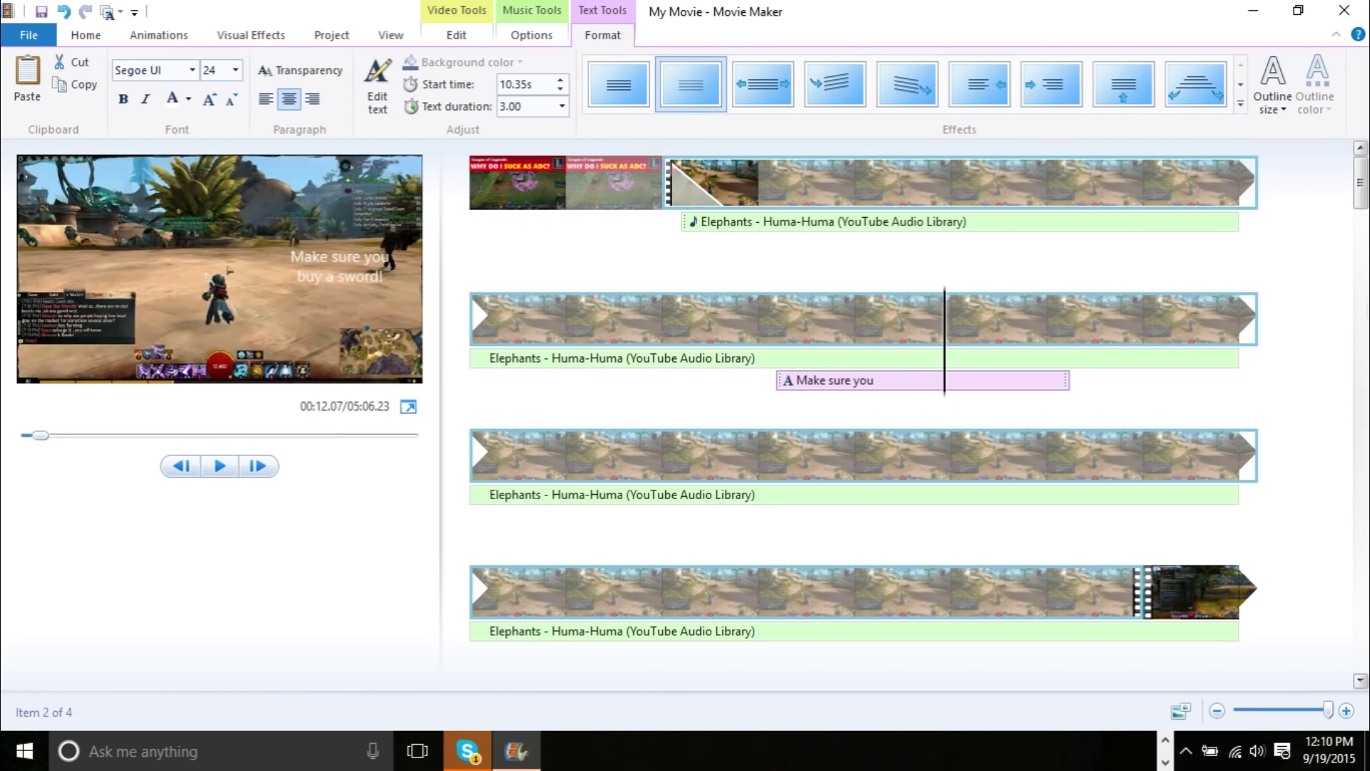
pyautogui.moveTo(1360, 187)
pyautogui.mouseDown()
pyautogui.moveTo(1363, 639)
pyautogui.moveTo(1360, 190)
pyautogui.mouseUp()
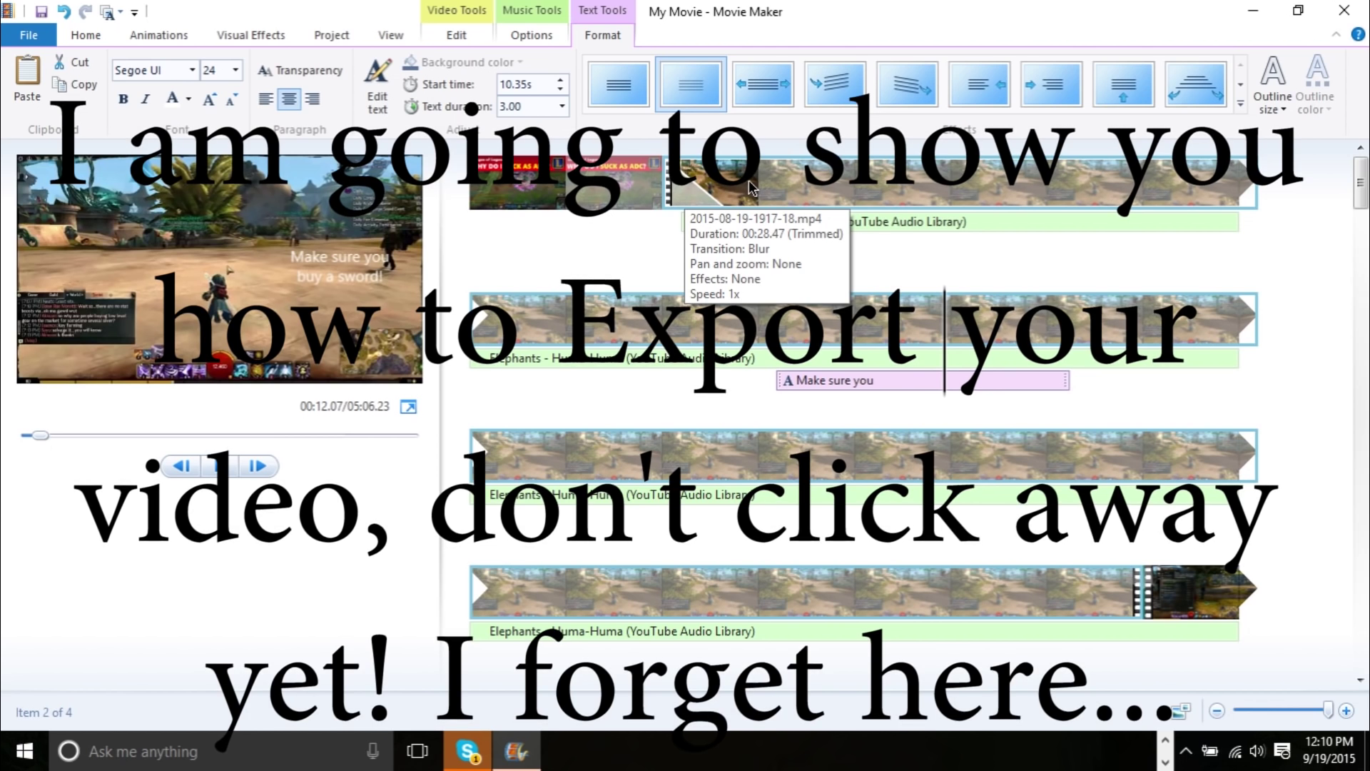
pyautogui.click(1164, 743)
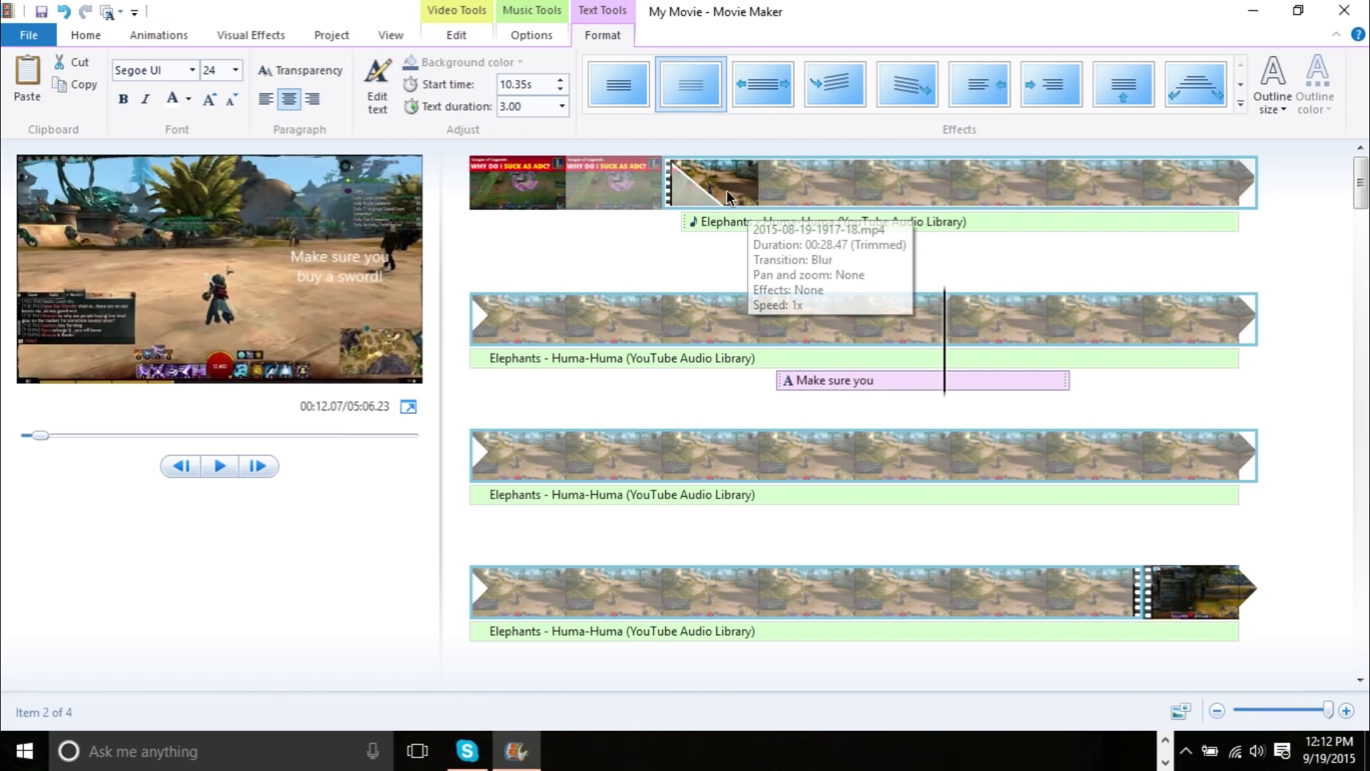
pyautogui.scroll(-1, 1366, 199)
pyautogui.scroll(1, 1366, 199)
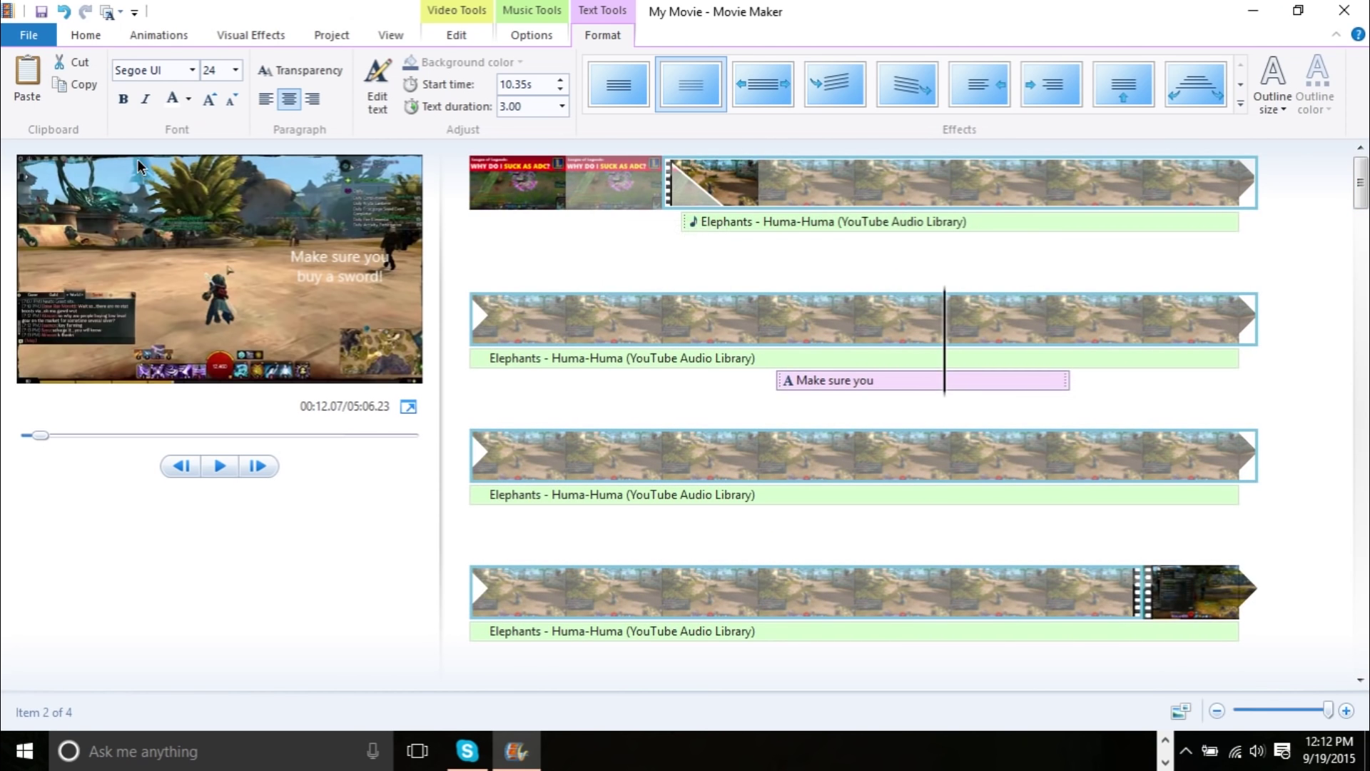
# Save the project to the Desktop as My Movie.wlmp
pyautogui.click(40, 36)
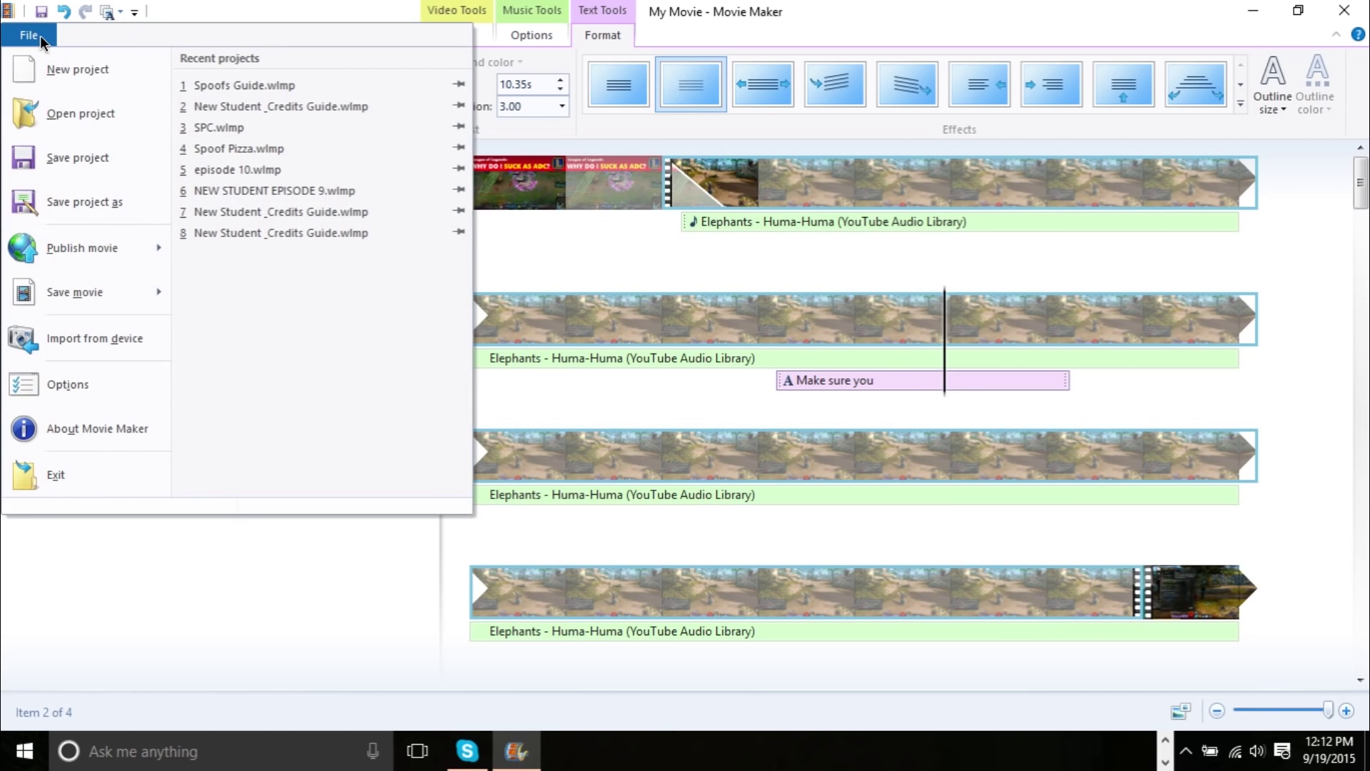
pyautogui.click(87, 156)
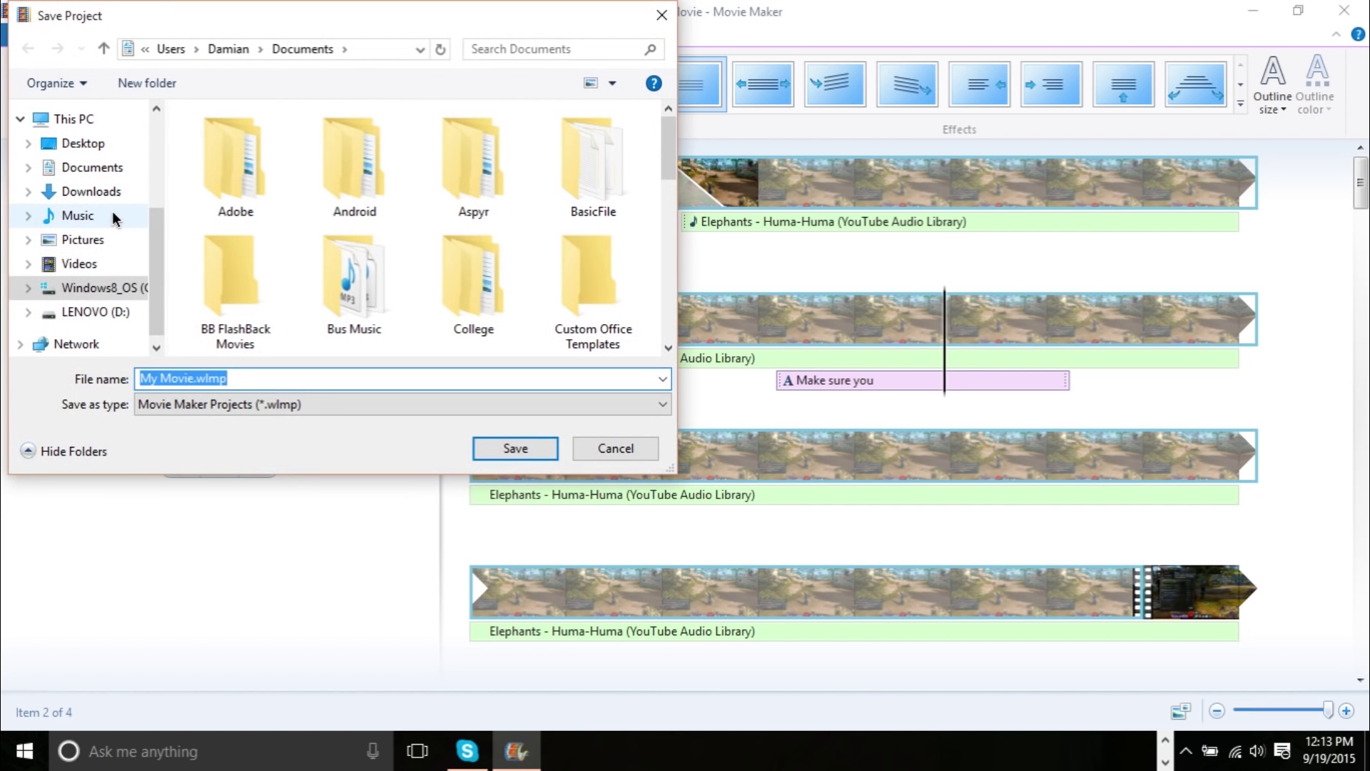
pyautogui.click(103, 145)
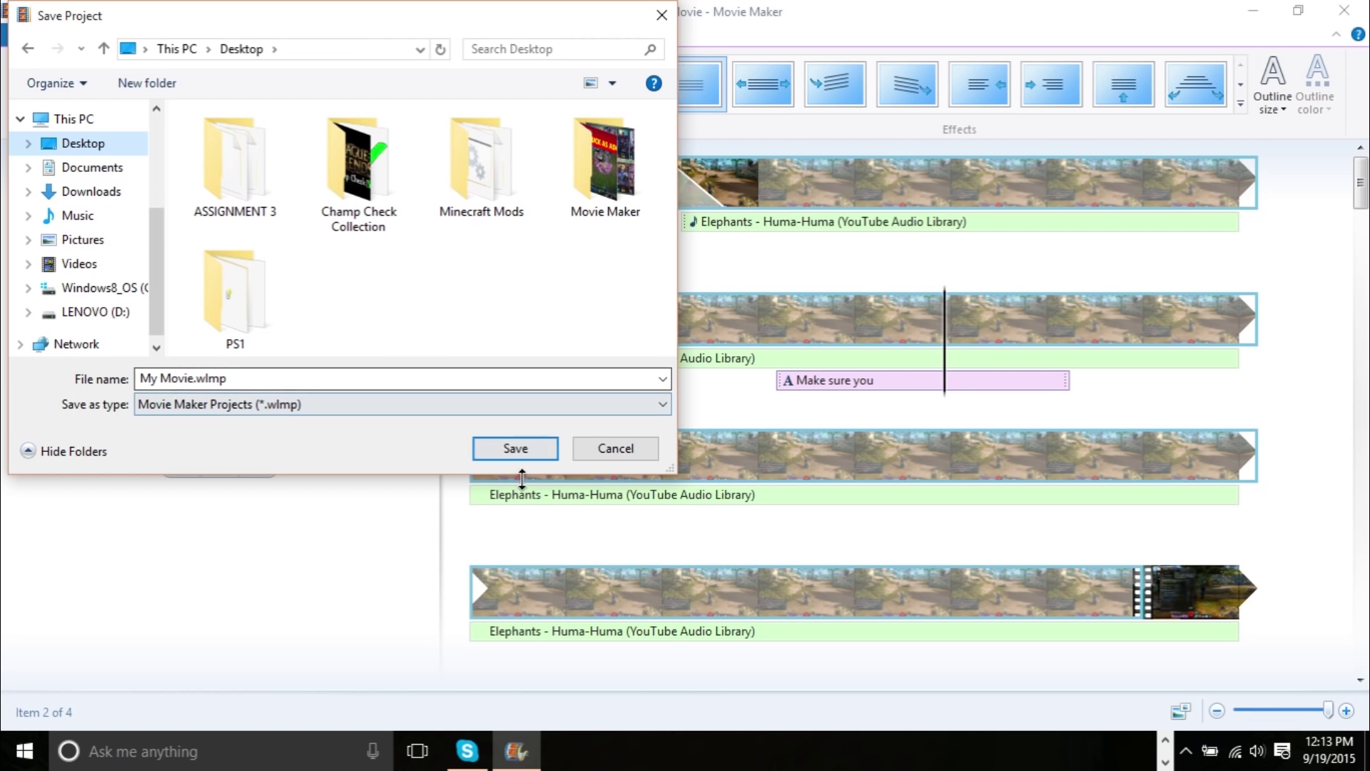
pyautogui.click(513, 448)
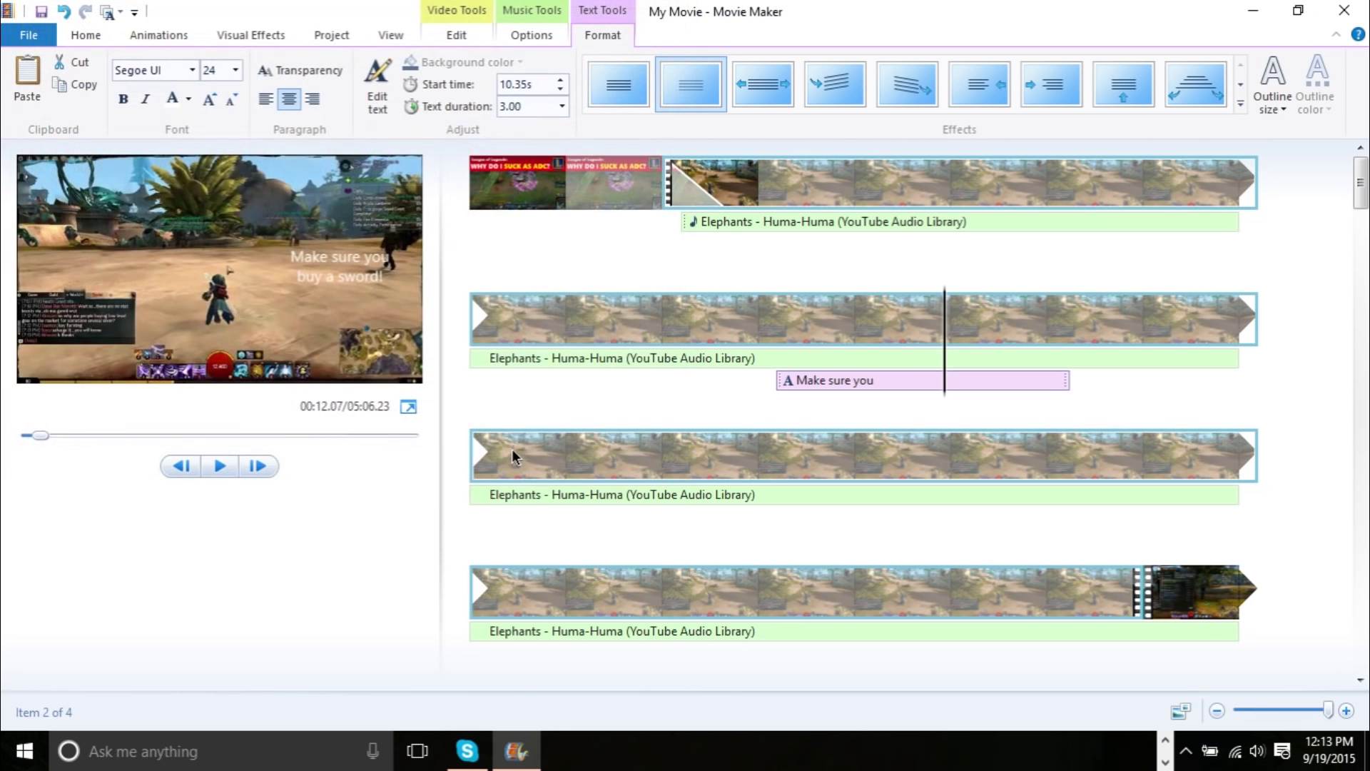
# Close the project and reopen it from the My Movie.wlmp file on the desktop
pyautogui.press('super+d')
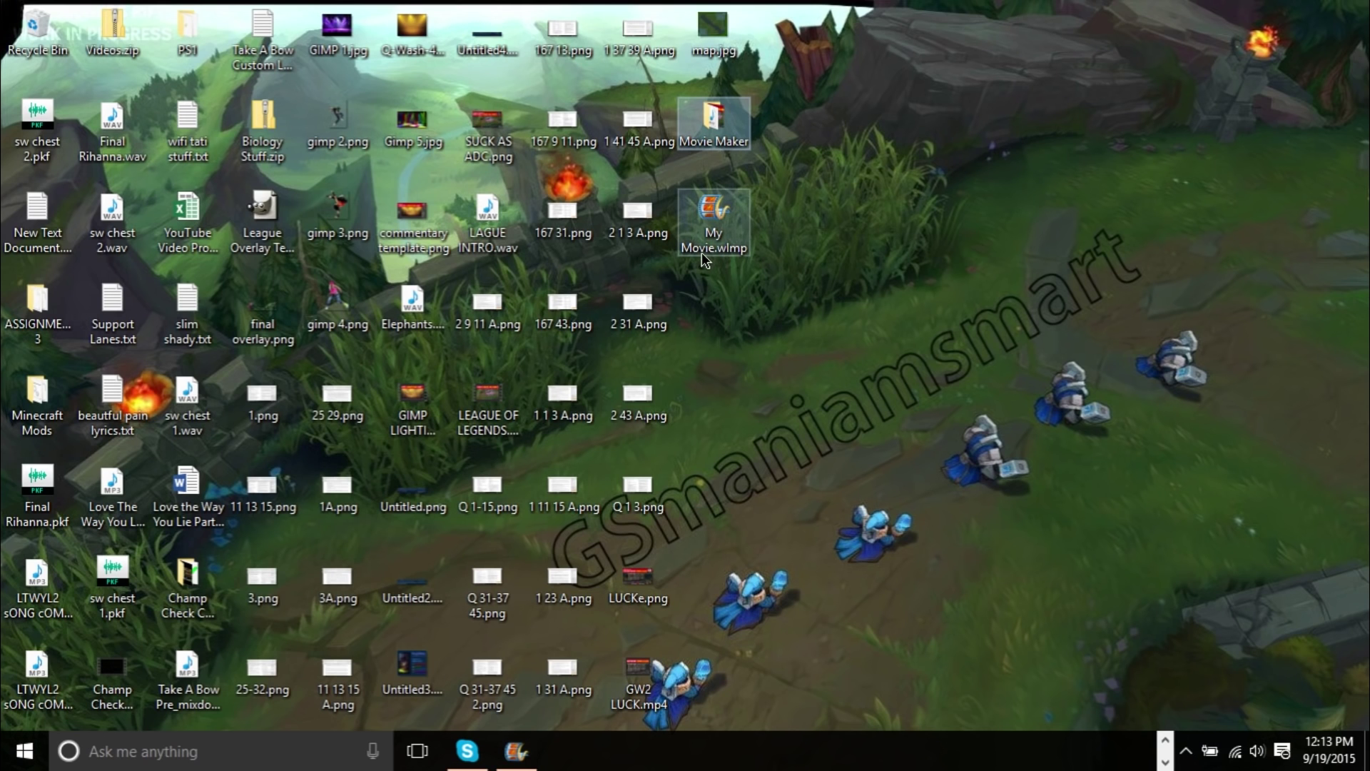
pyautogui.click(527, 757)
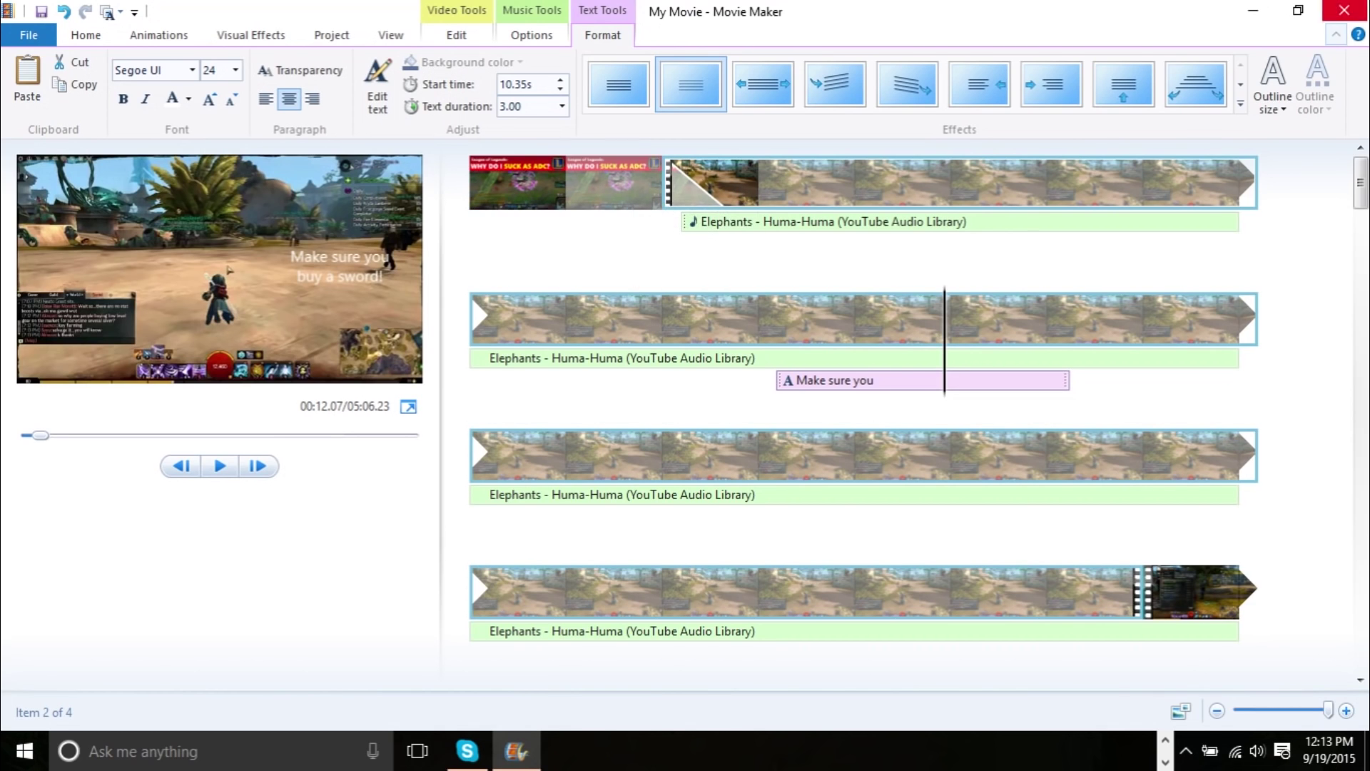
pyautogui.click(1344, 10)
pyautogui.doubleClick(715, 218)
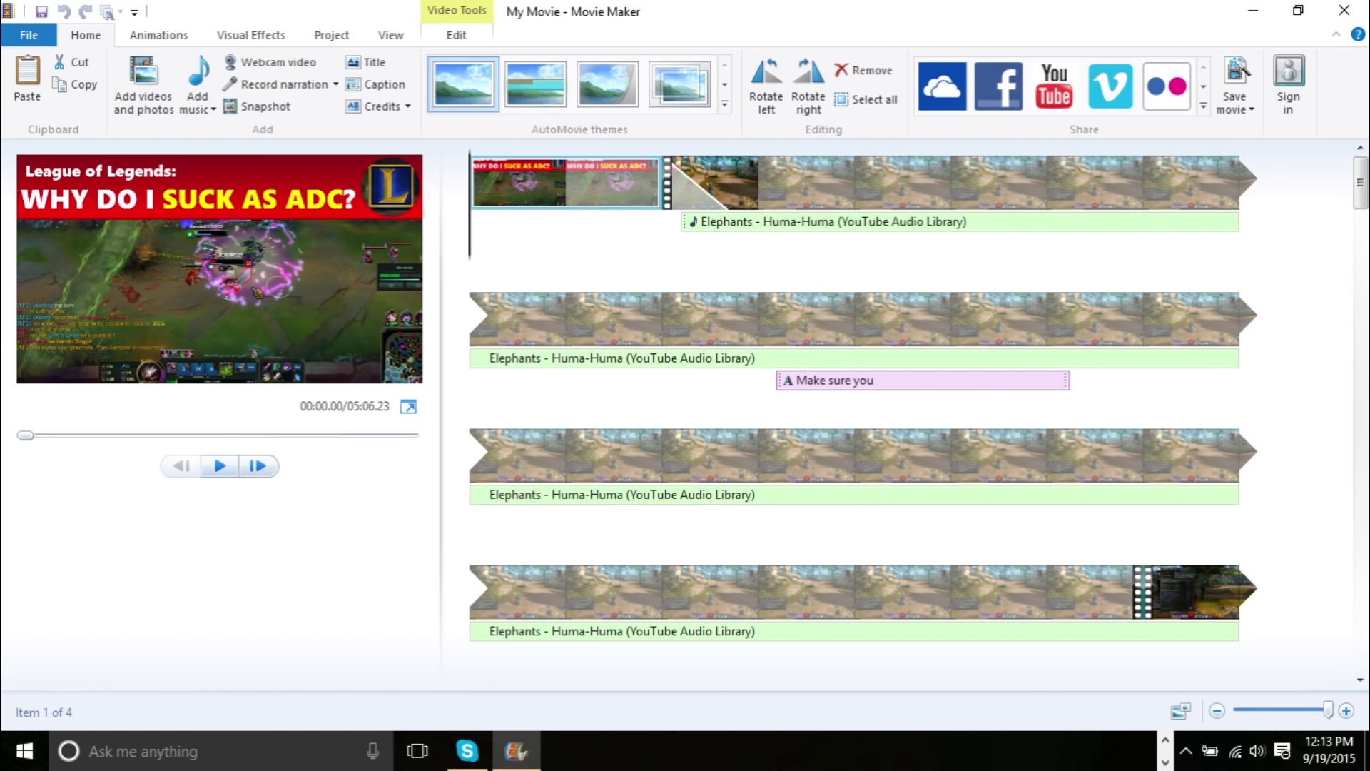
# Look through the presets for saving the movie and choose For high-definition display from the common settings
pyautogui.click(21, 38)
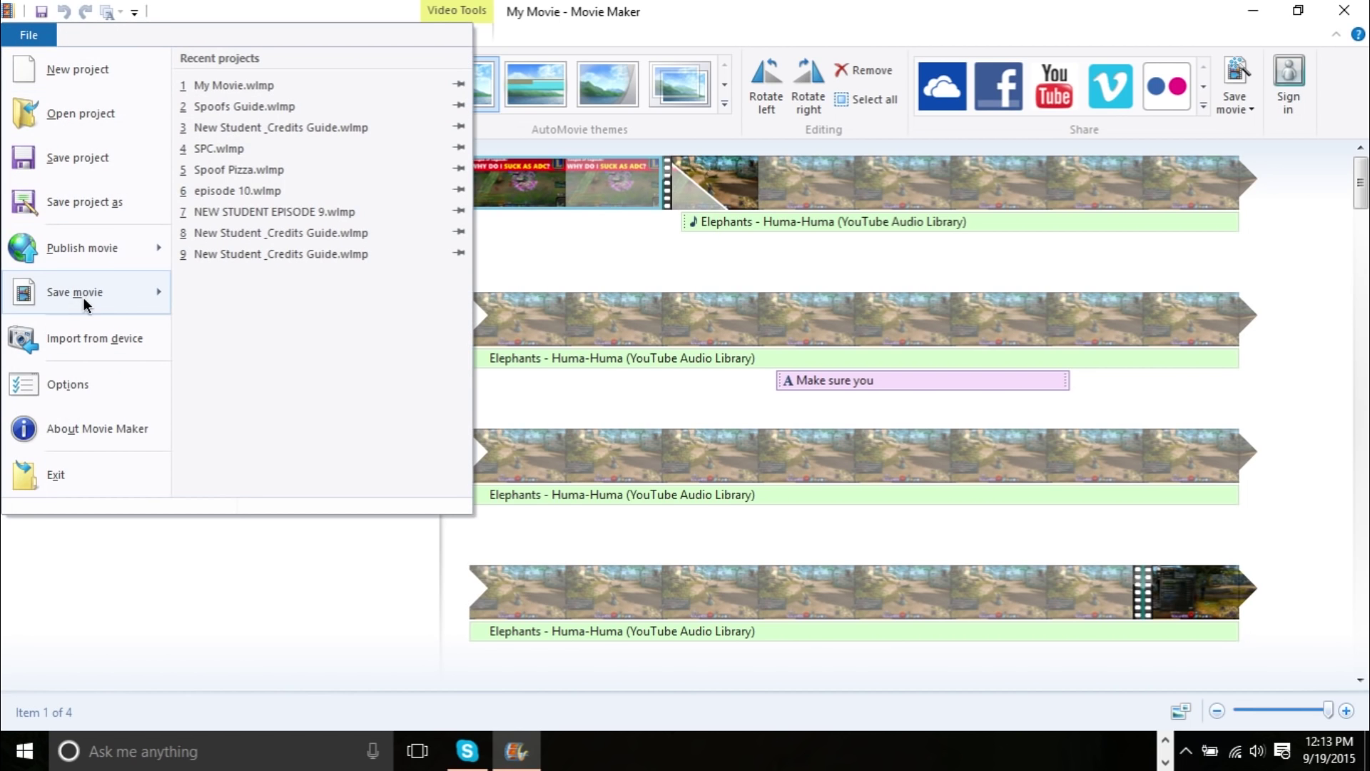
pyautogui.moveTo(87, 296)
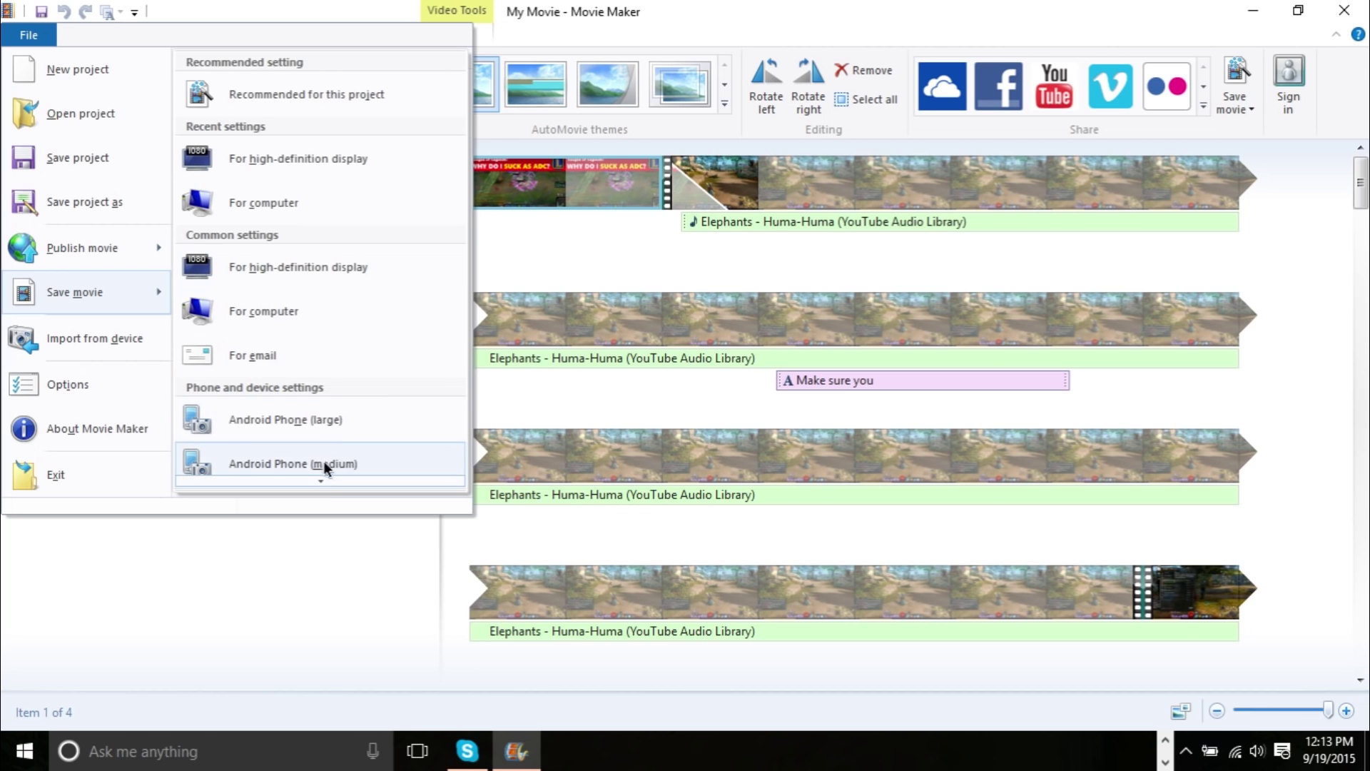
pyautogui.click(320, 481)
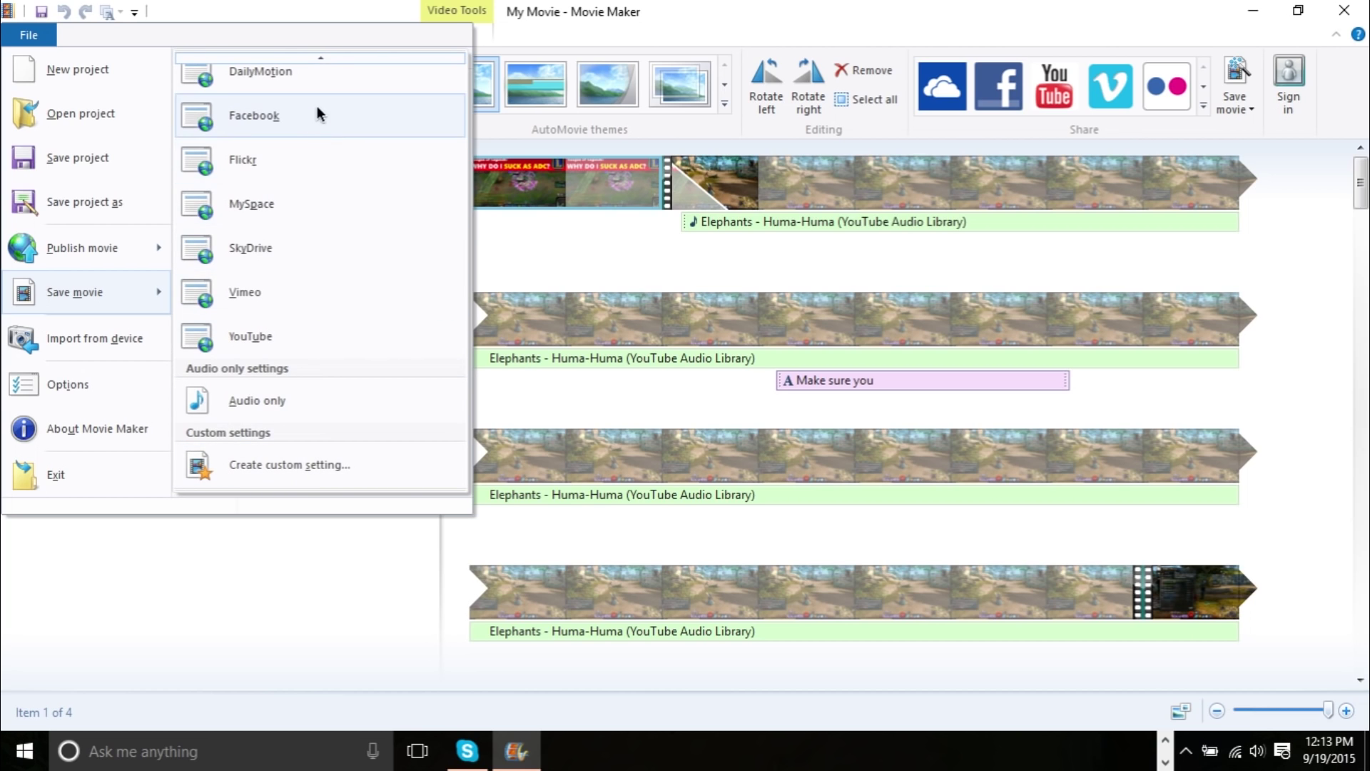
pyautogui.click(321, 57)
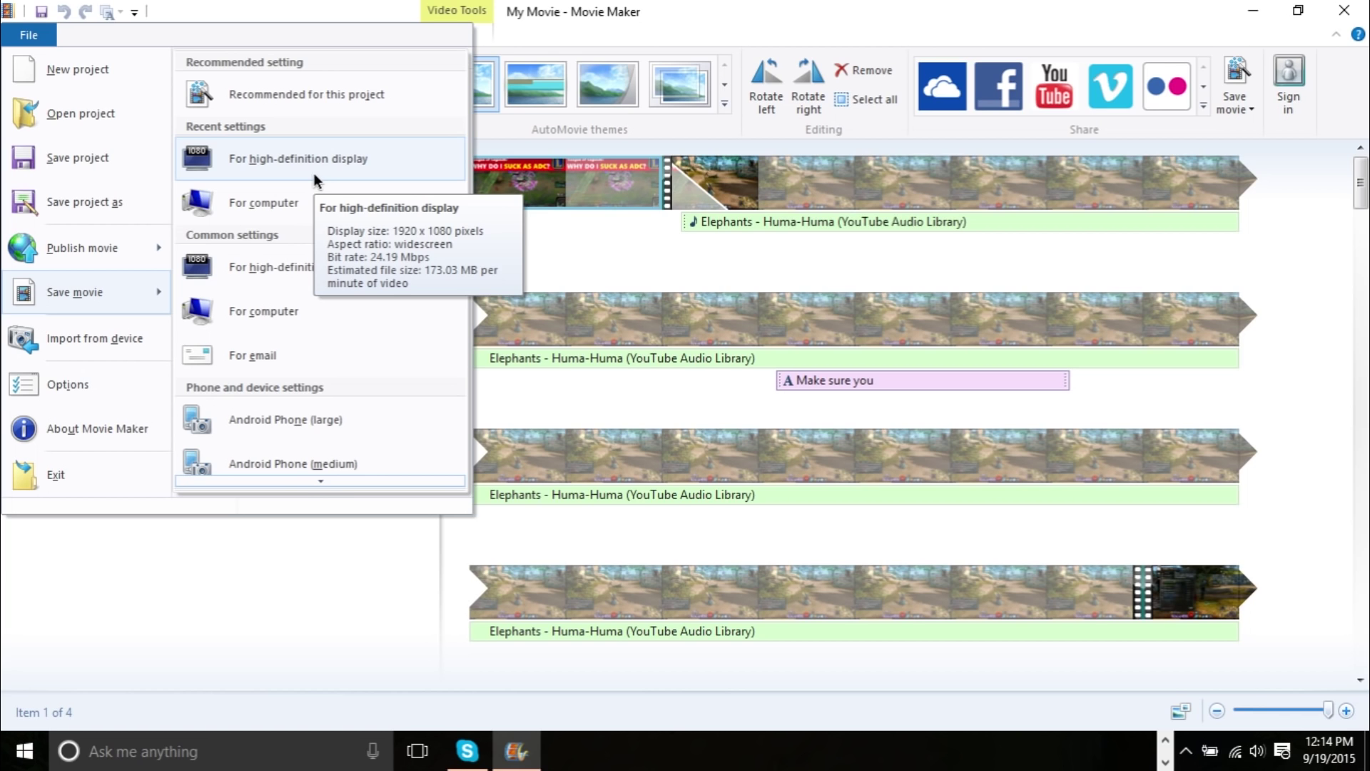
pyautogui.click(313, 480)
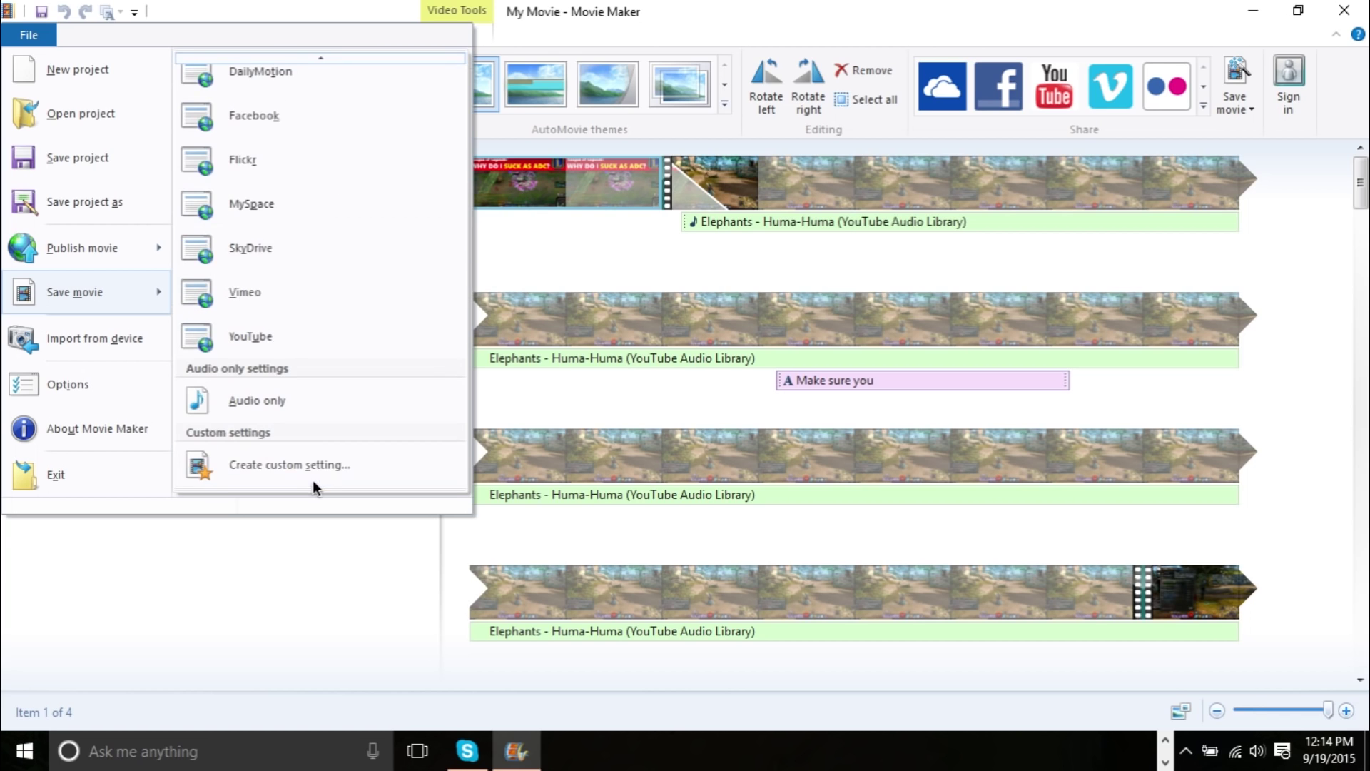
pyautogui.click(314, 57)
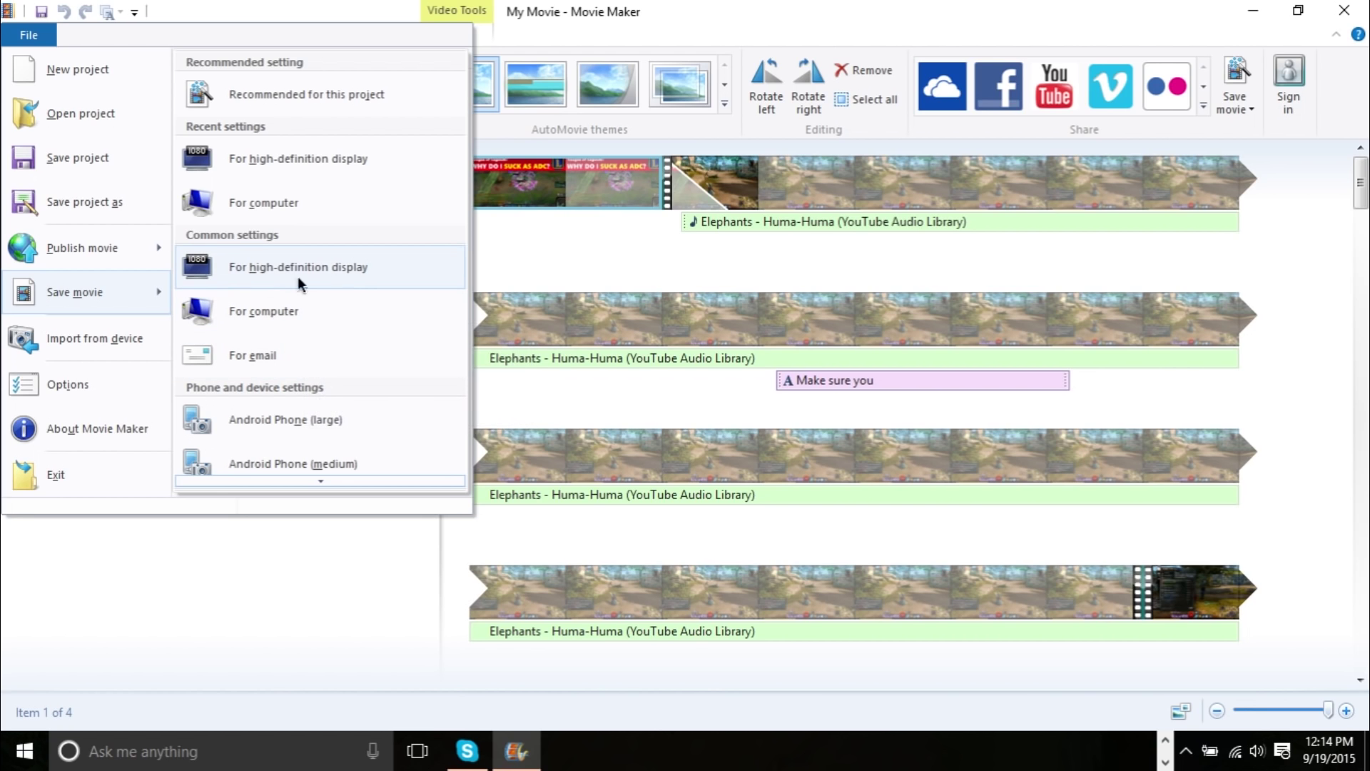
pyautogui.moveTo(298, 276)
pyautogui.click(322, 276)
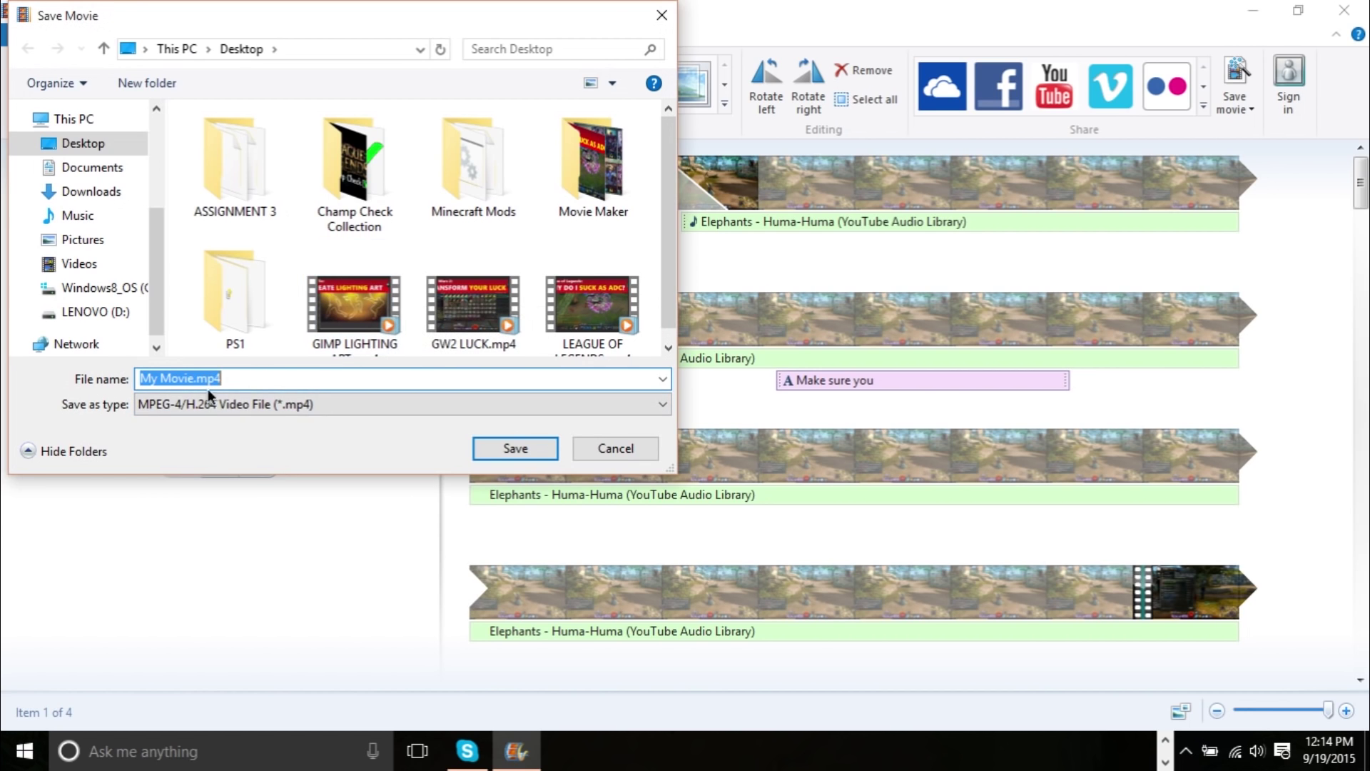
# Save the movie to the Desktop as My Movie.mp4 in the MPEG-4/H.264 Video File format
pyautogui.click(179, 410)
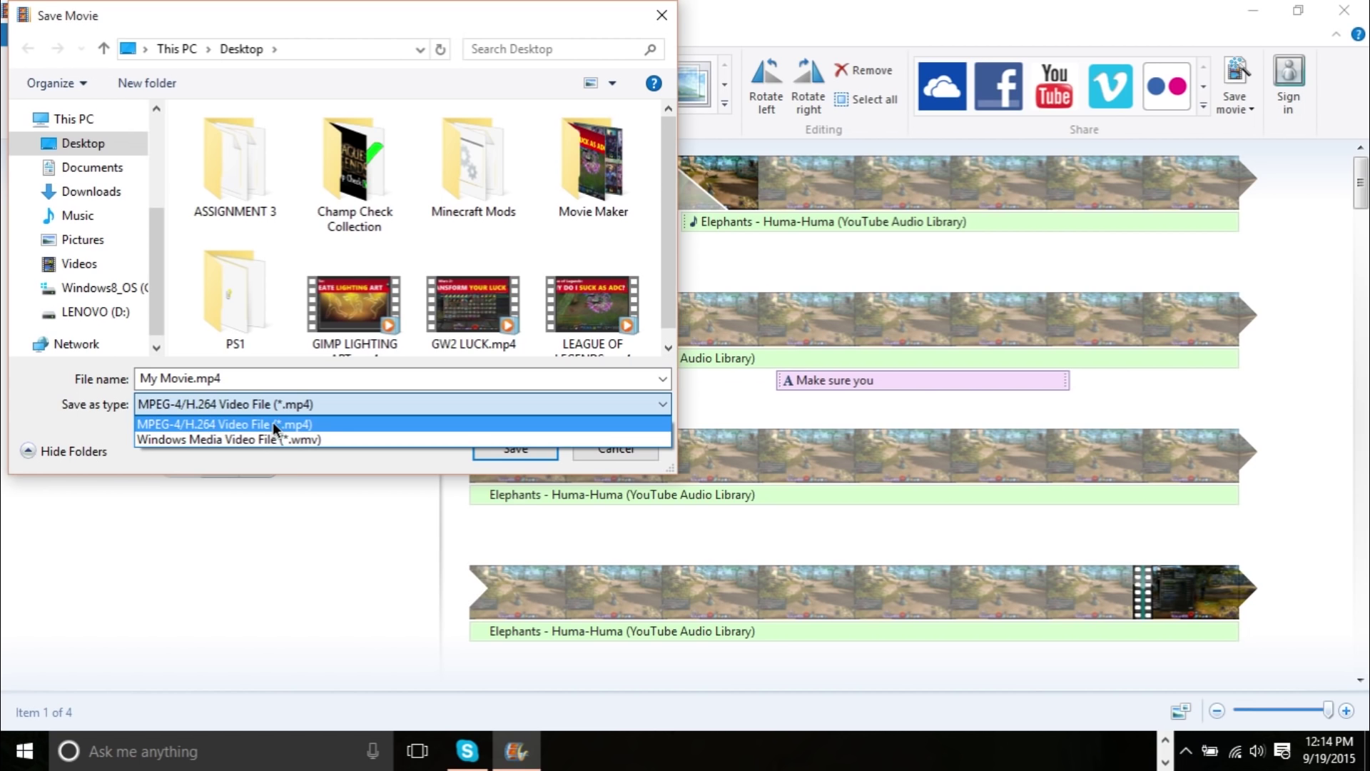
pyautogui.click(273, 422)
pyautogui.click(184, 403)
pyautogui.click(314, 426)
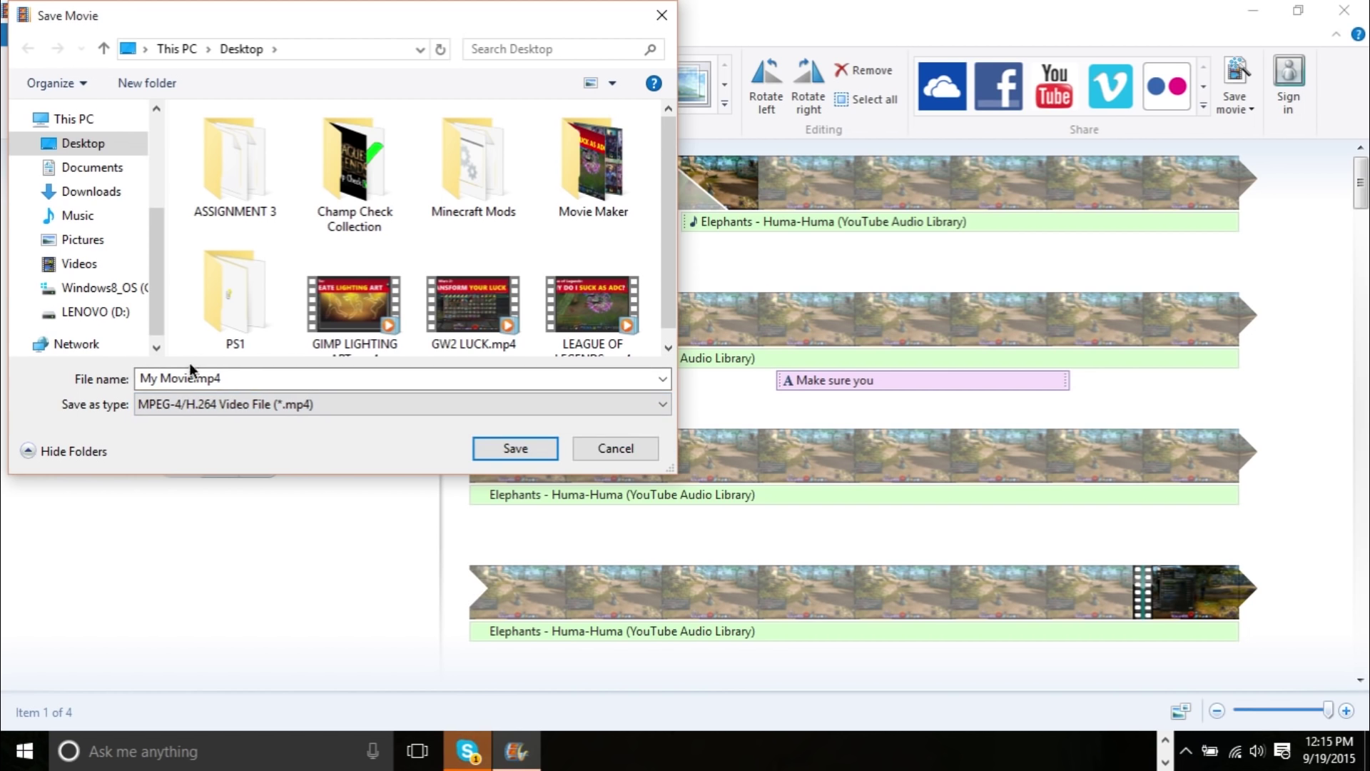
pyautogui.click(508, 446)
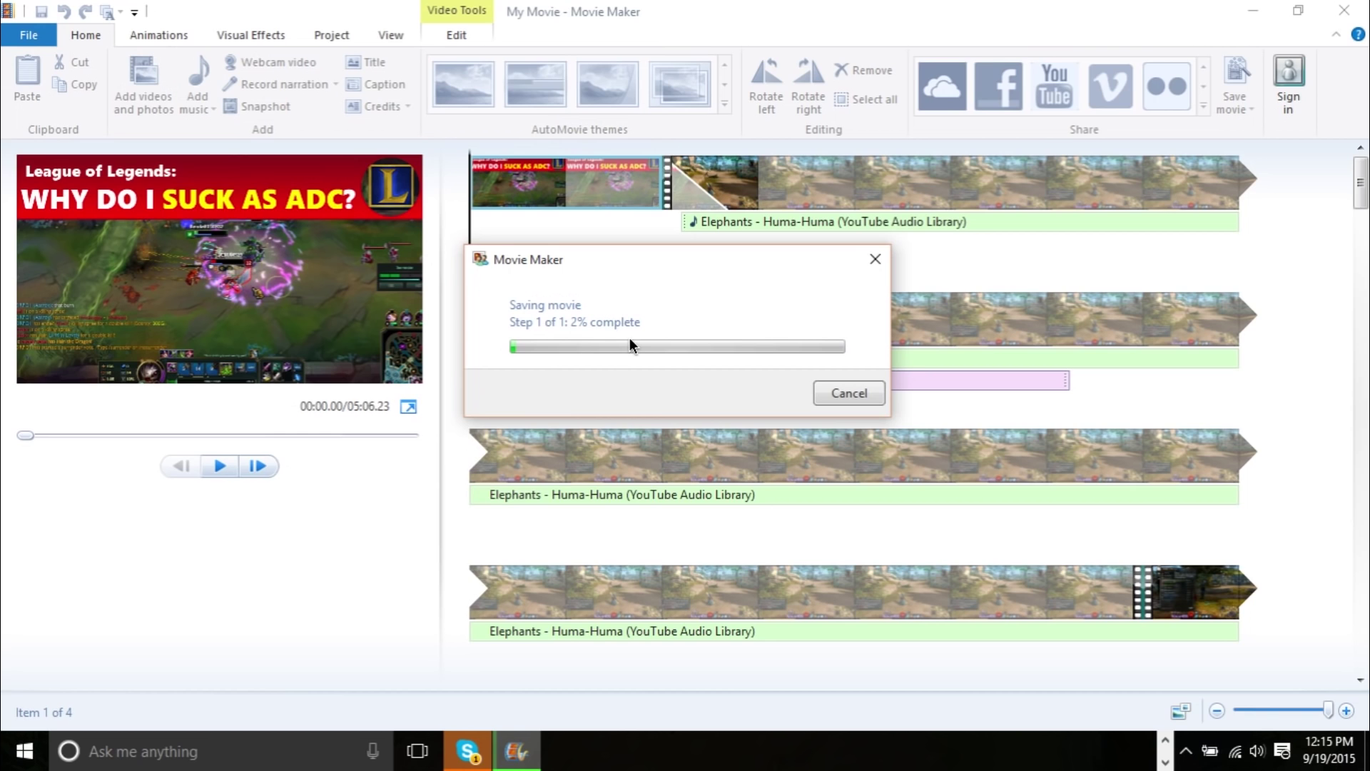
# Cancel saving the movie, dismissing the incoming Skype call notice
pyautogui.click(840, 391)
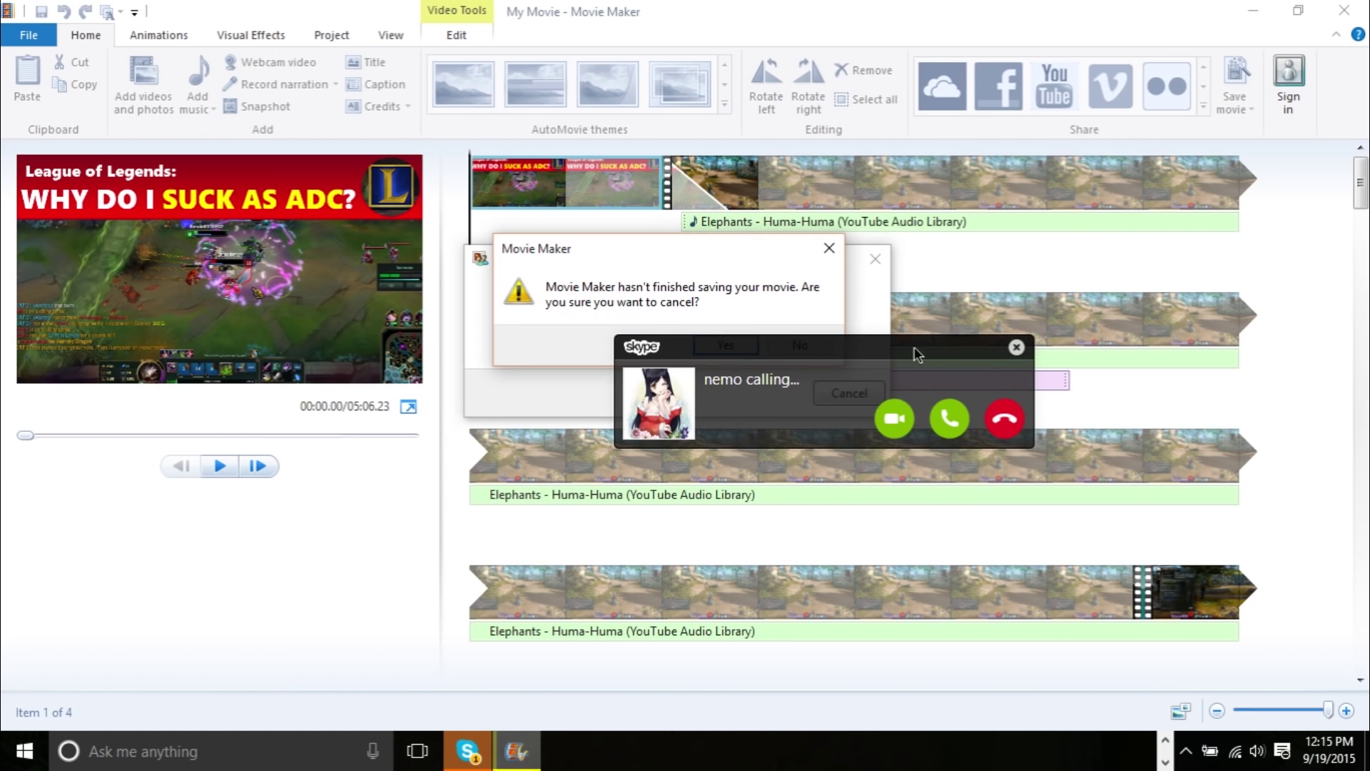
pyautogui.click(1010, 348)
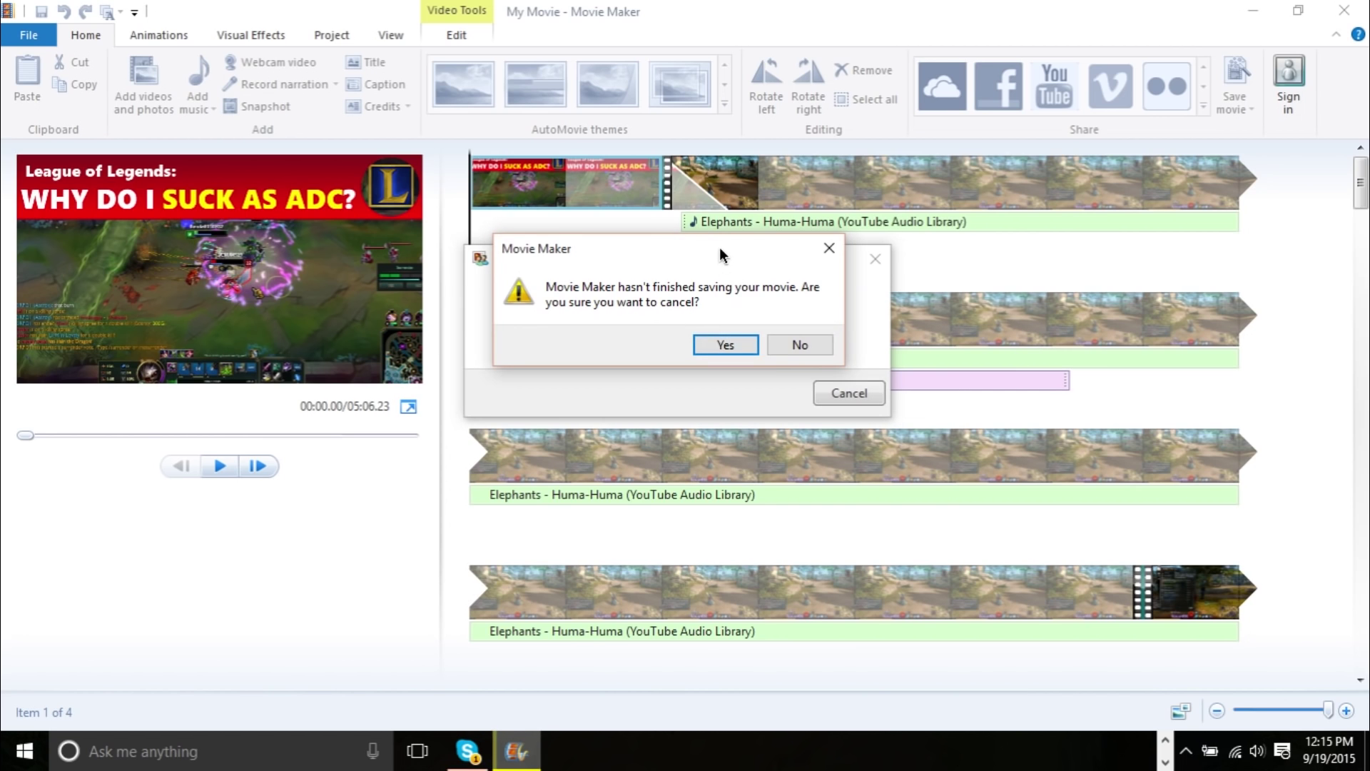
pyautogui.moveTo(715, 247); pyautogui.dragTo(904, 206)
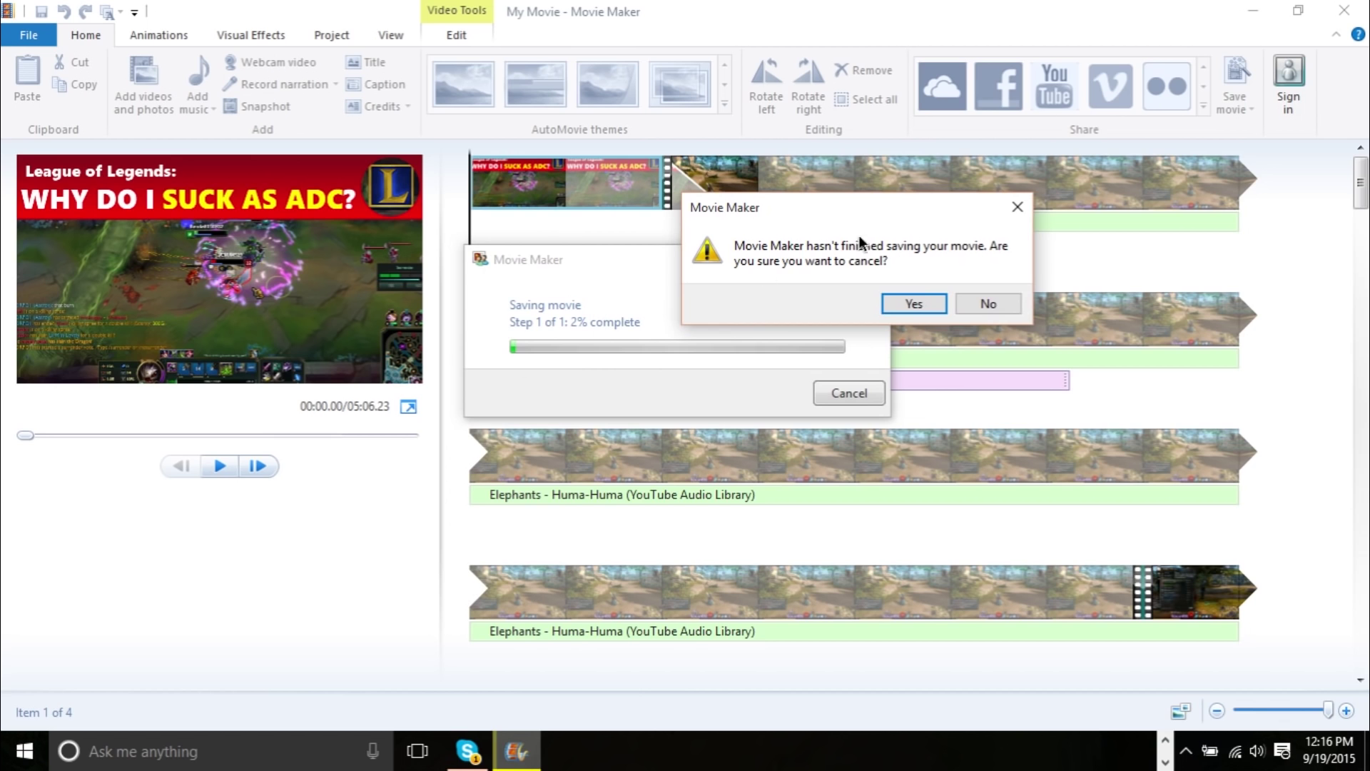
pyautogui.click(898, 305)
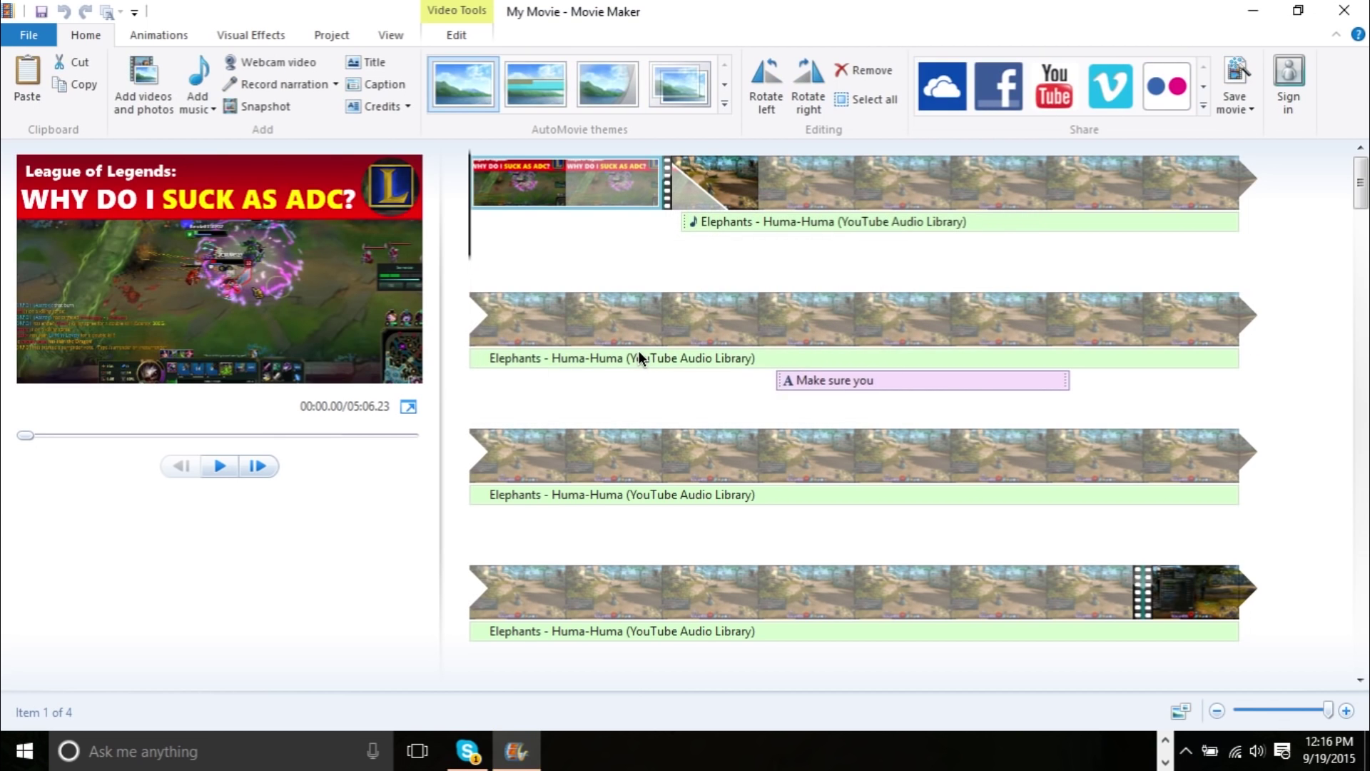